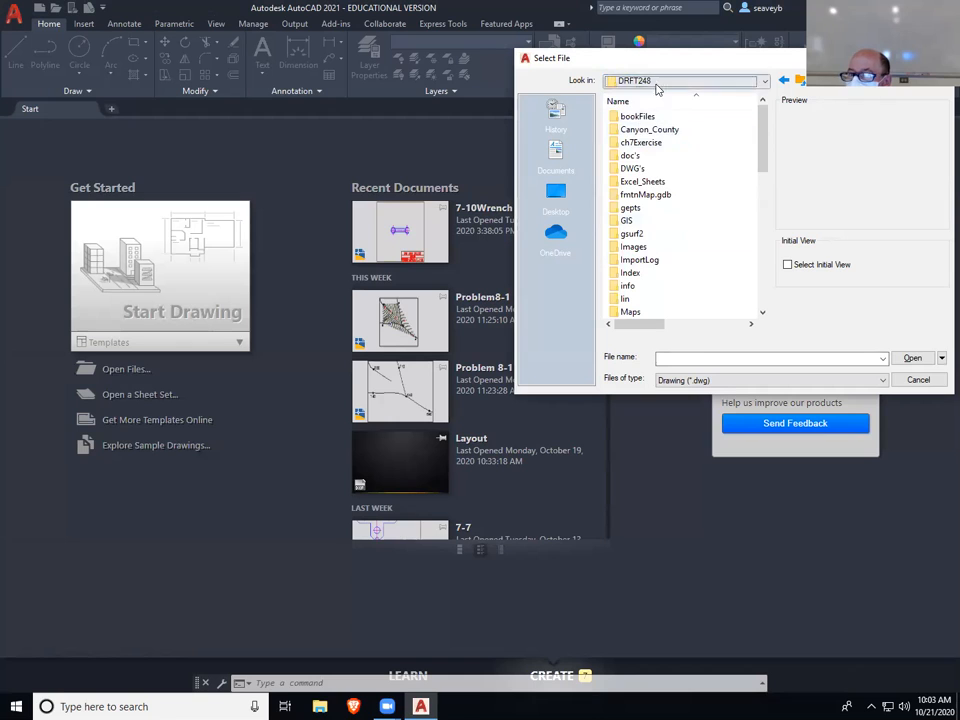
- Browse to the DRFT248 folder on the autodesk (Y:) network drive in the file selection dialog
click(673, 171)
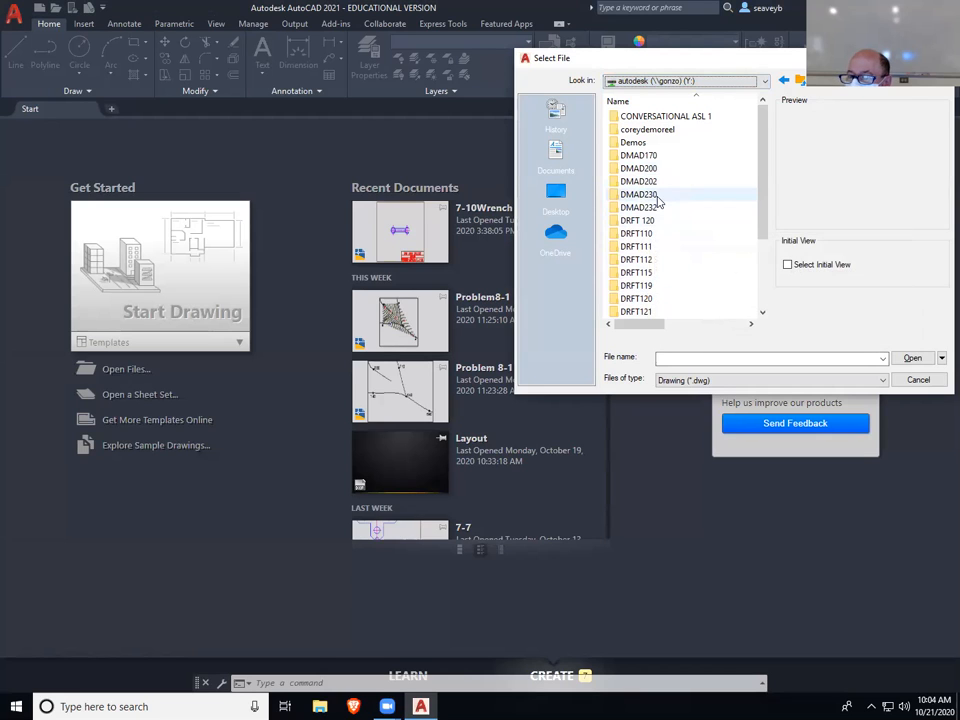
scroll(660, 250, down, 1)
scroll(660, 250, down, 2)
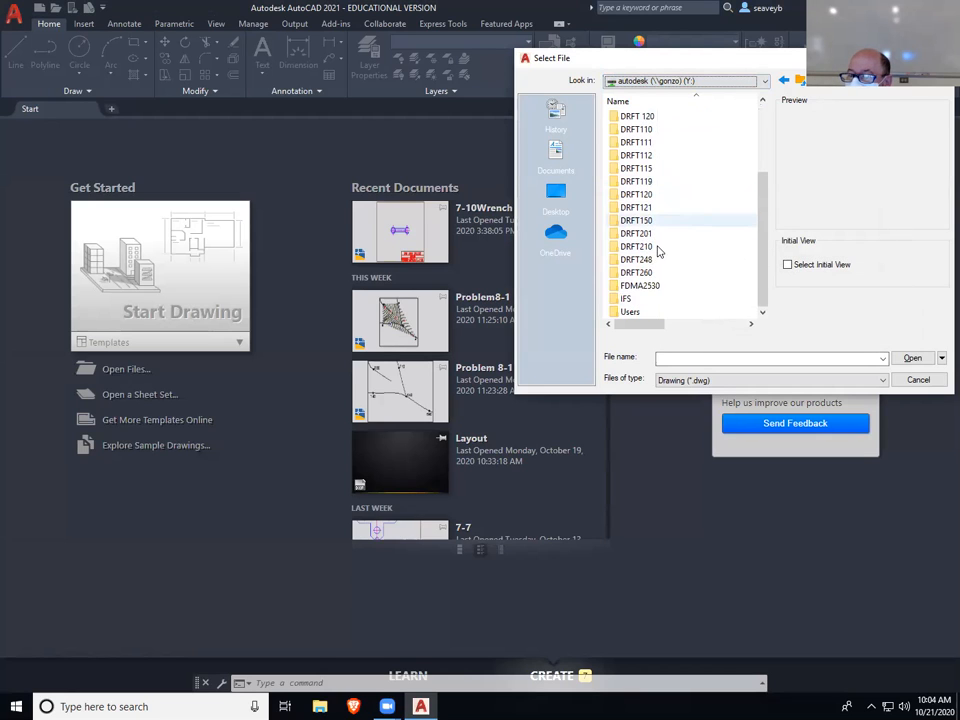
double_click(660, 257)
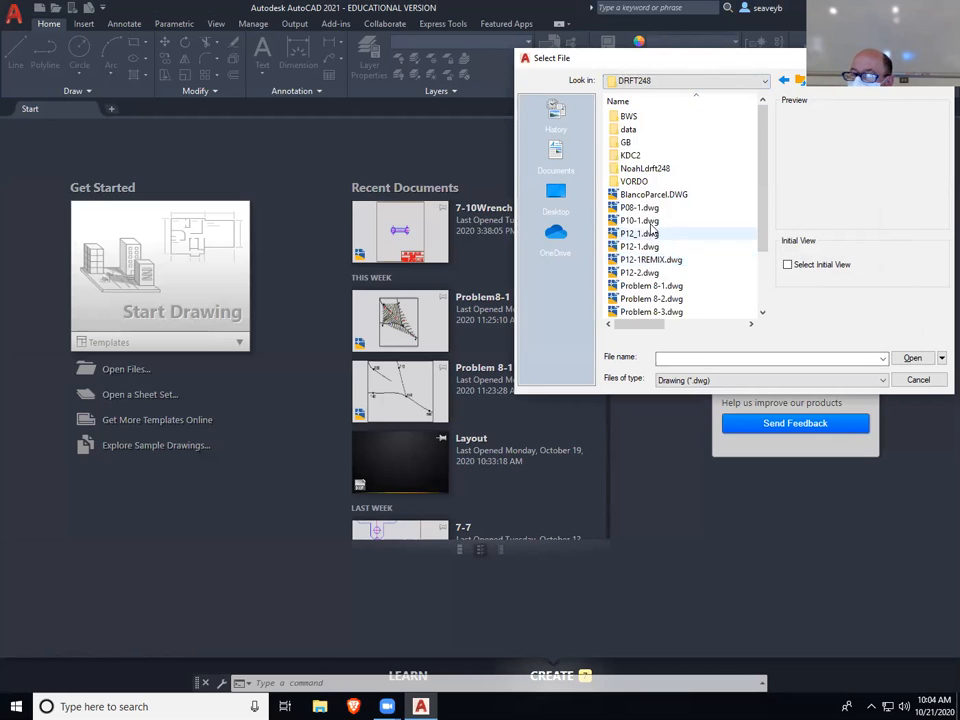
double_click(628, 129)
scroll(667, 200, down, 3)
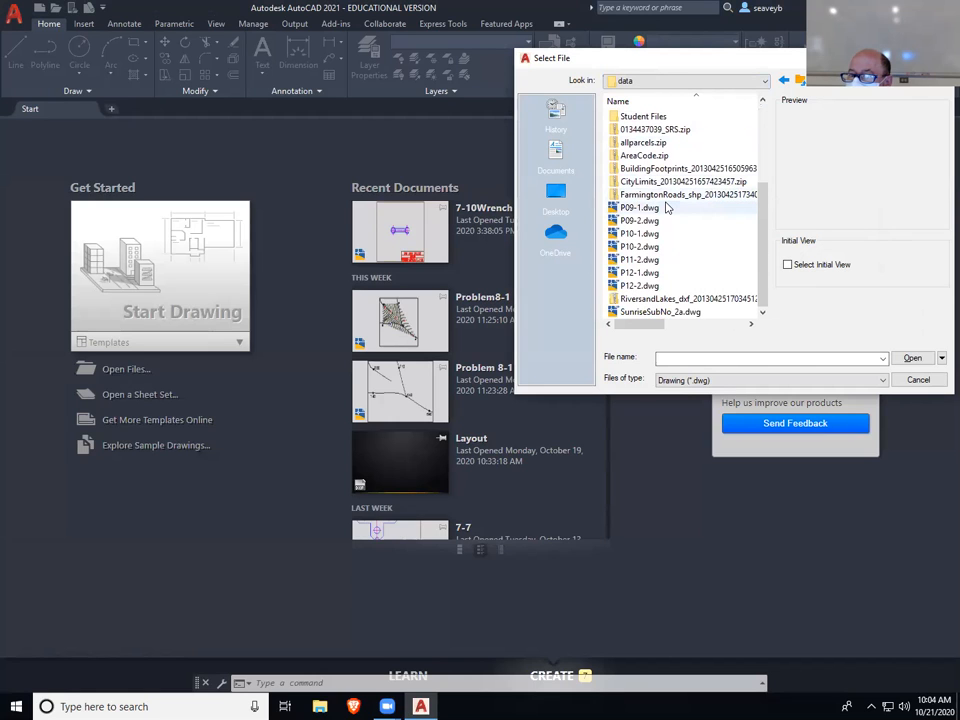
scroll(667, 207, up, 3)
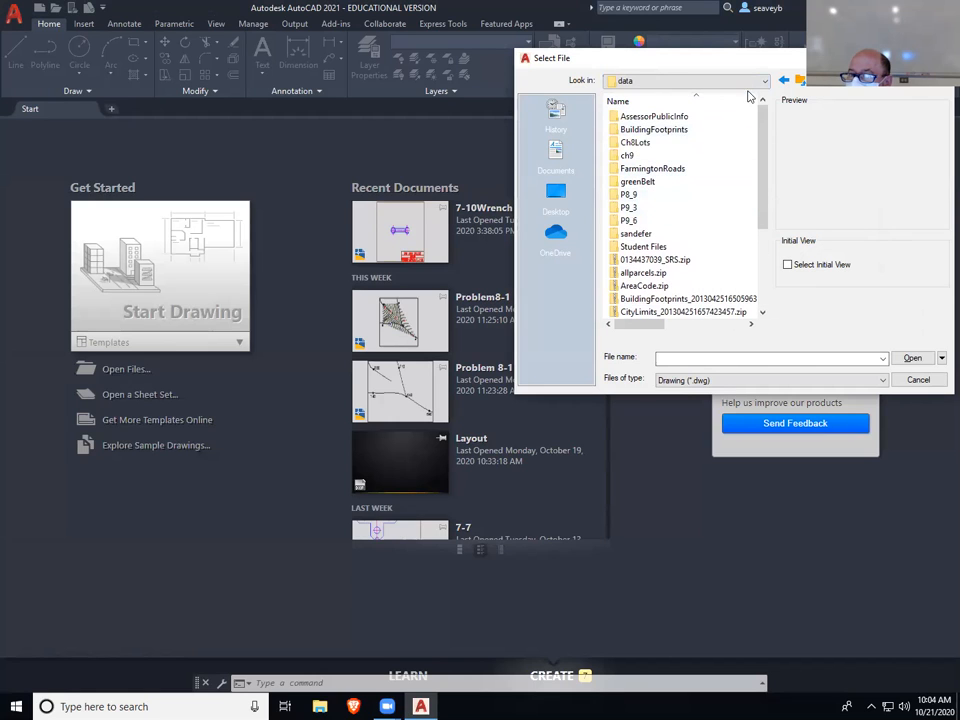
click(784, 80)
- Open Problem 8-2.dwg from the DRFT248 folder and accept the proxy information notice with proxy graphics not shown
click(651, 298)
click(912, 357)
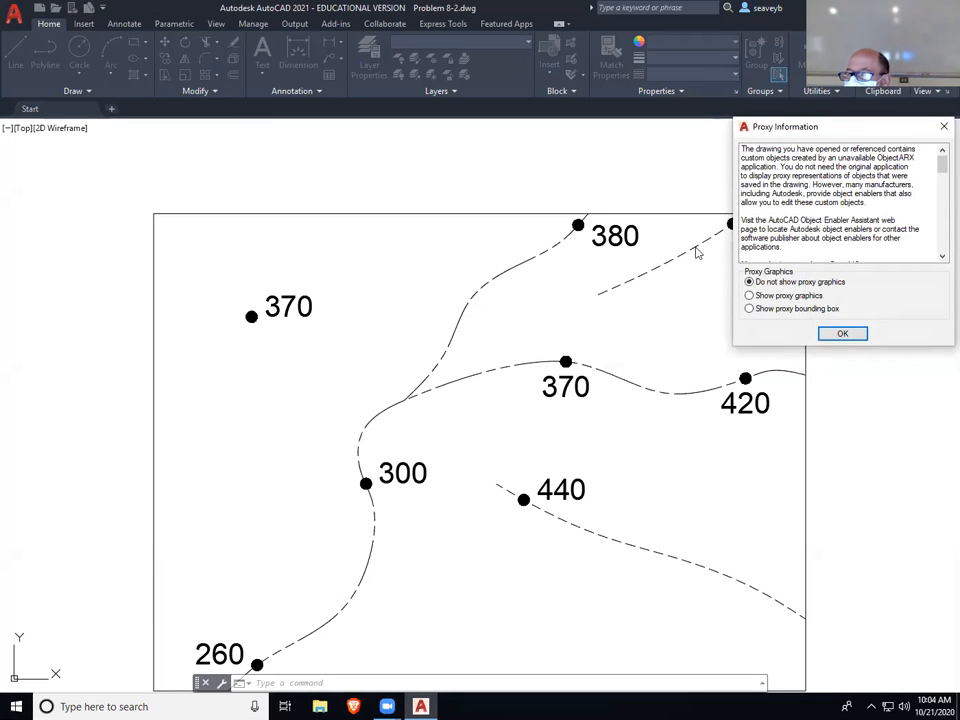
click(838, 333)
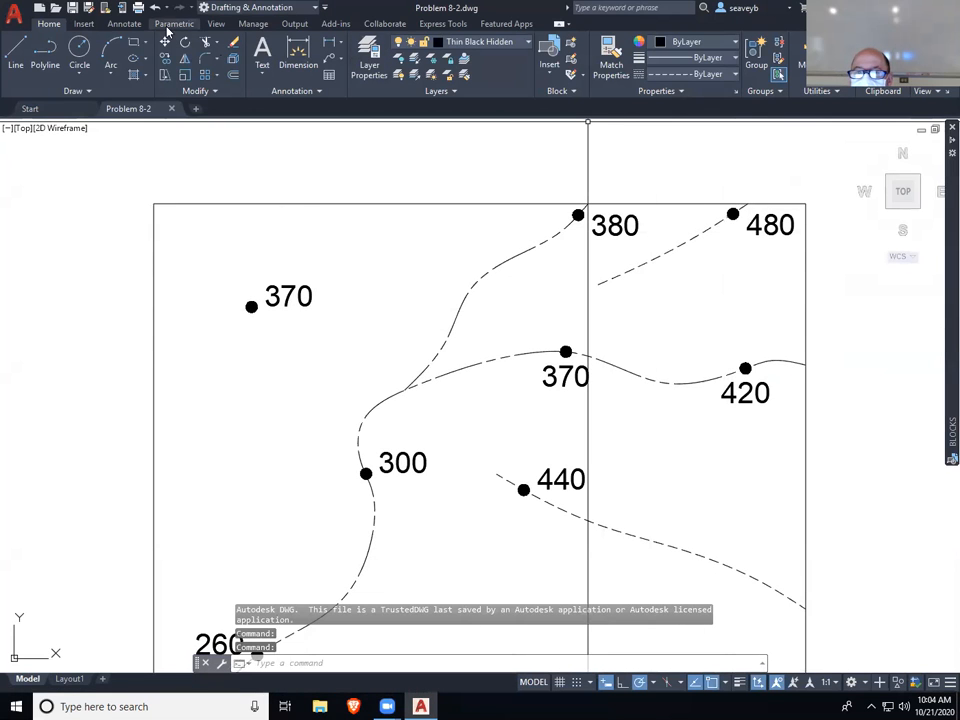
click(216, 23)
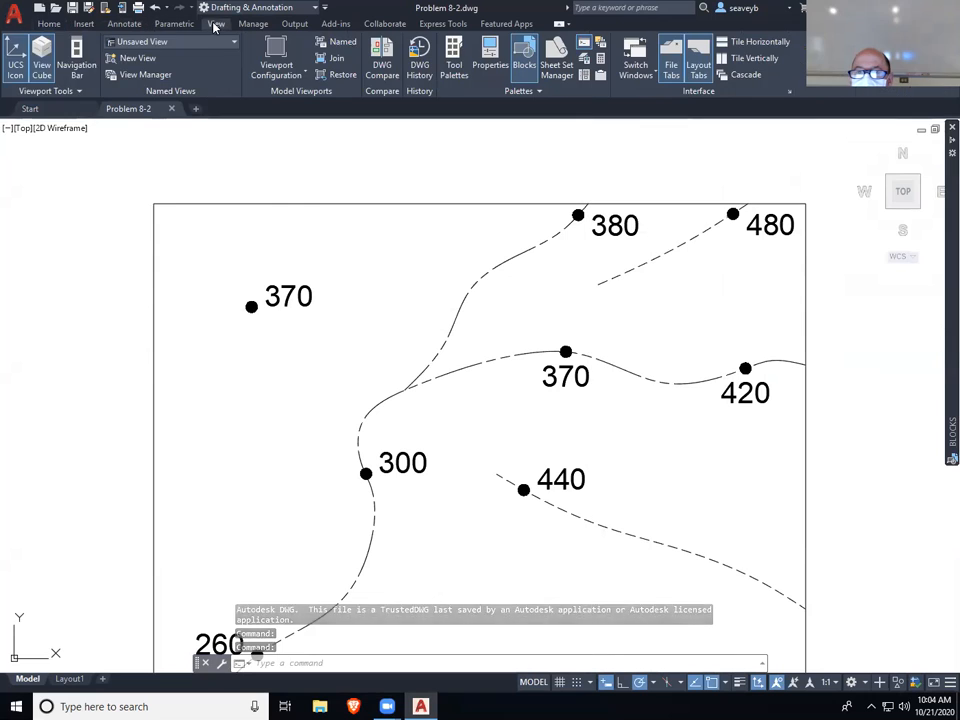
click(46, 23)
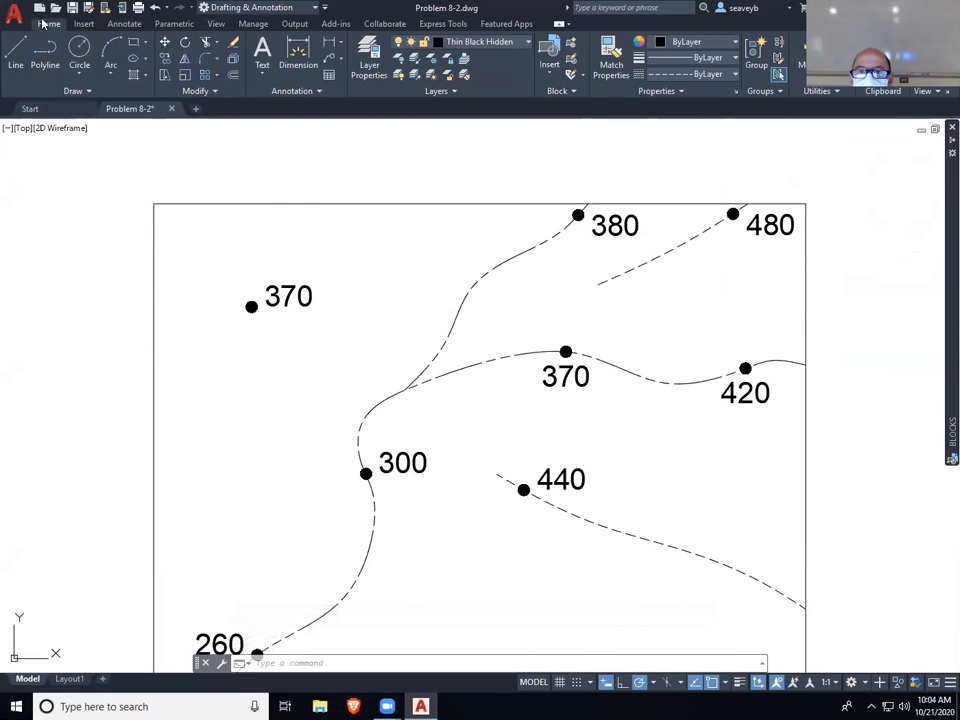
- Save a copy of the drawing as Problem 8-2.dwg in the Drafting\DRFT248\DWG's folder on the H: drive
click(88, 7)
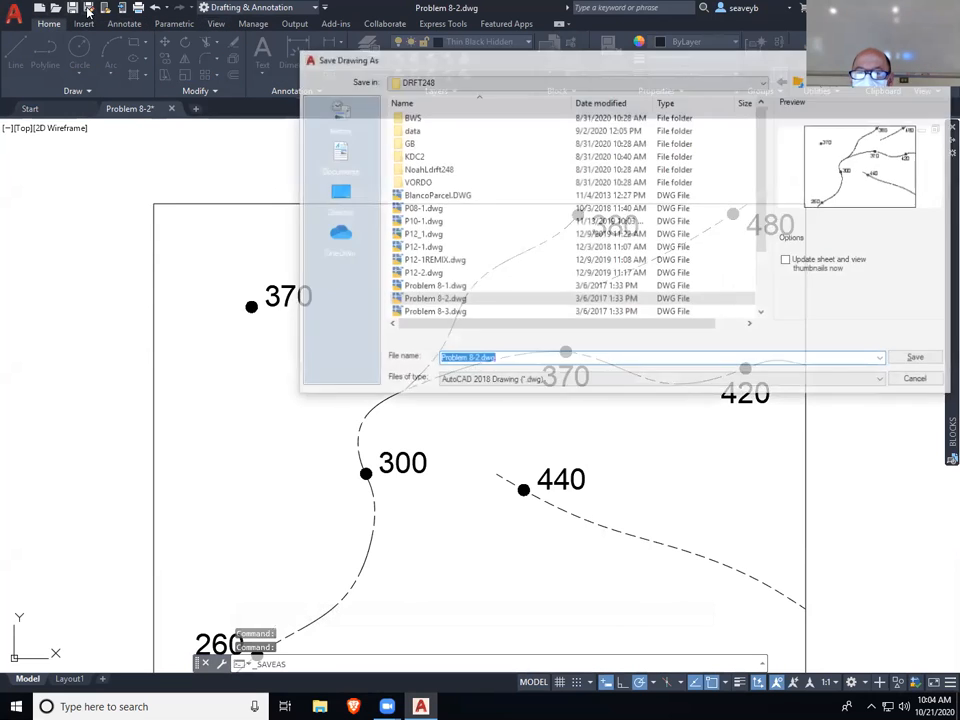
click(534, 82)
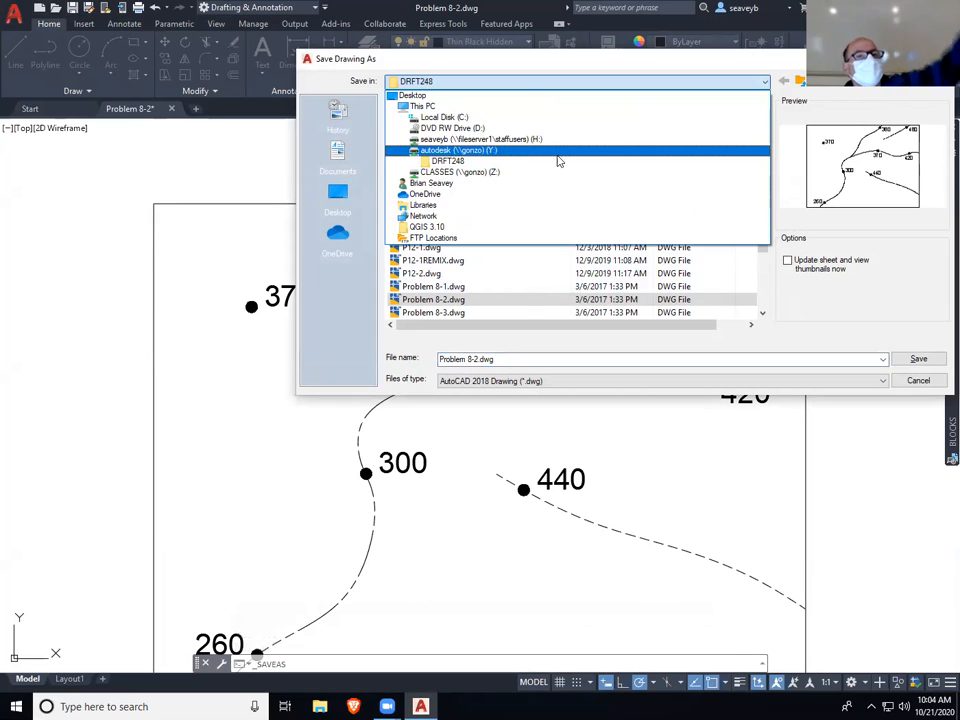
click(498, 140)
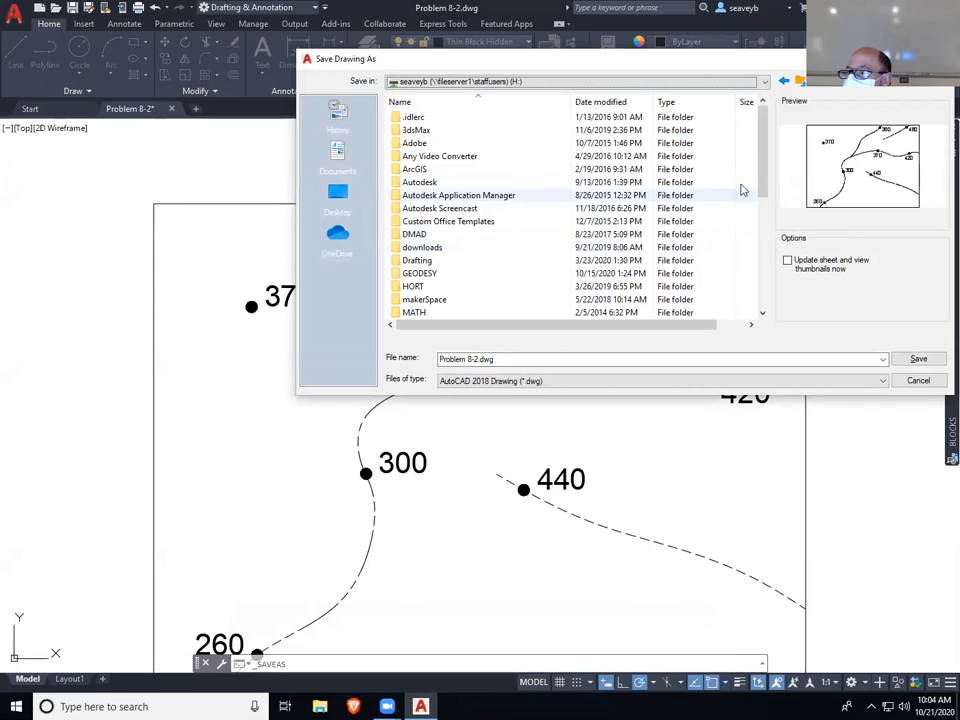
double_click(432, 261)
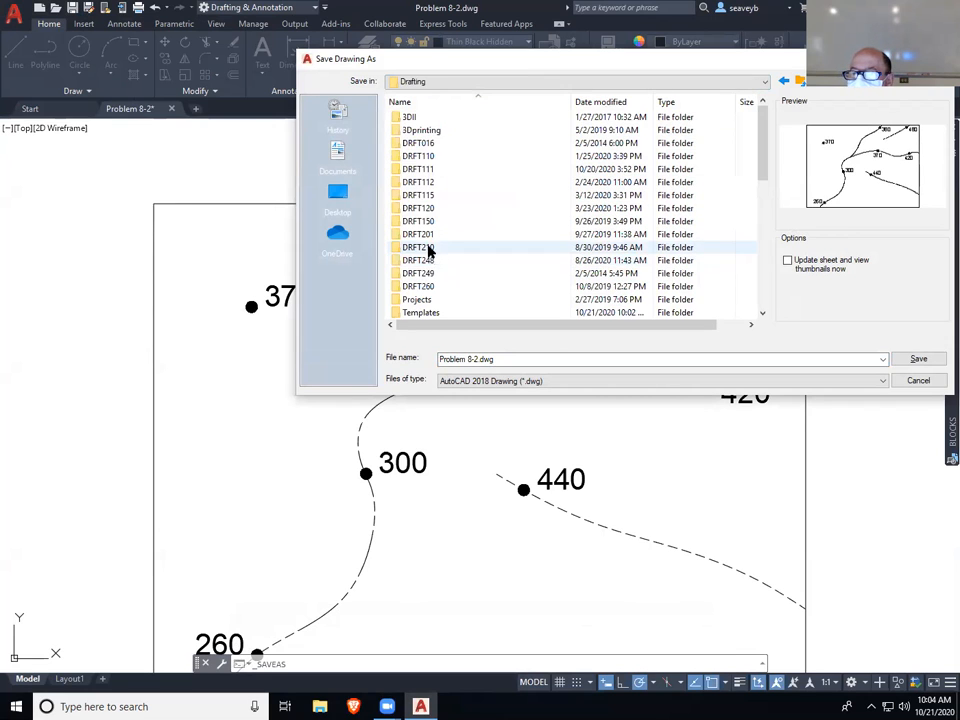
double_click(431, 261)
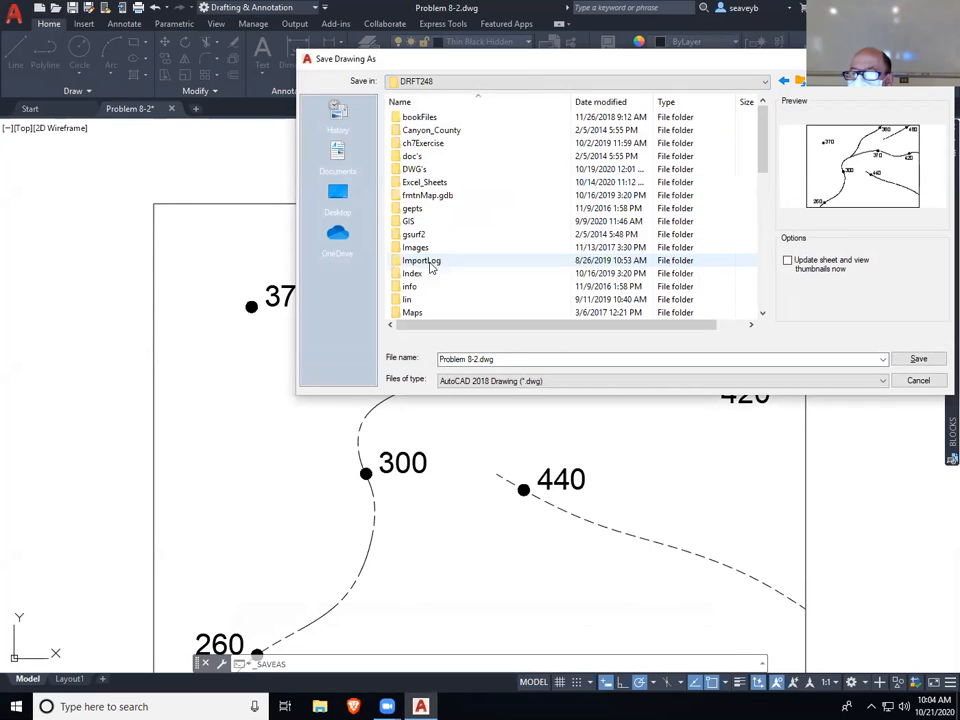
double_click(440, 170)
click(918, 358)
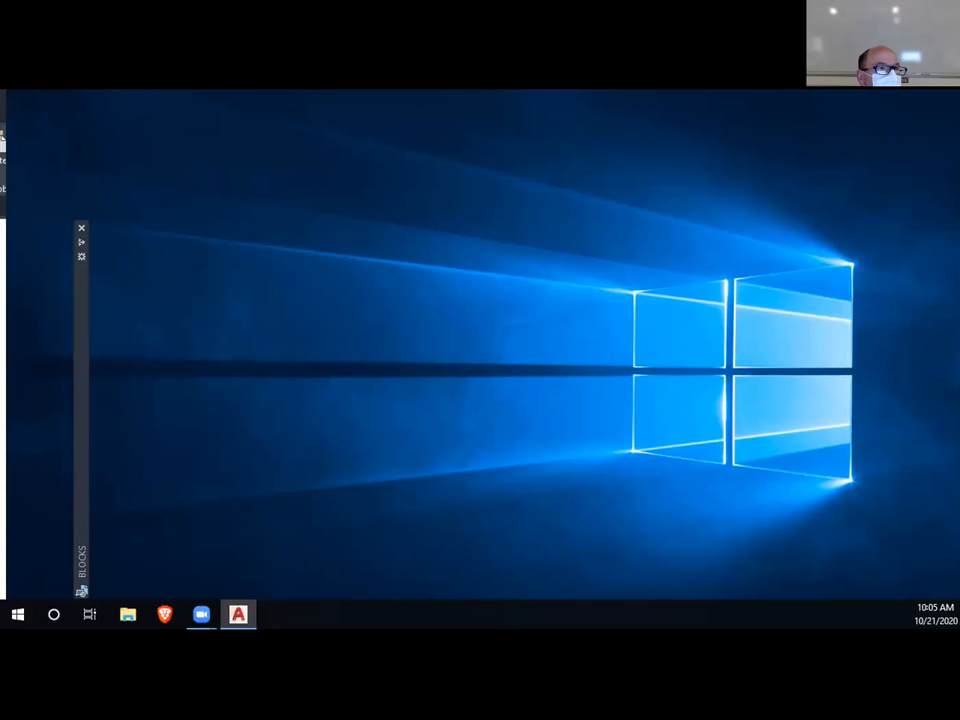
- Move the program window to the other display and place the Blocks palette along the opposite edge of the drawing area
key(super+shift+Right)
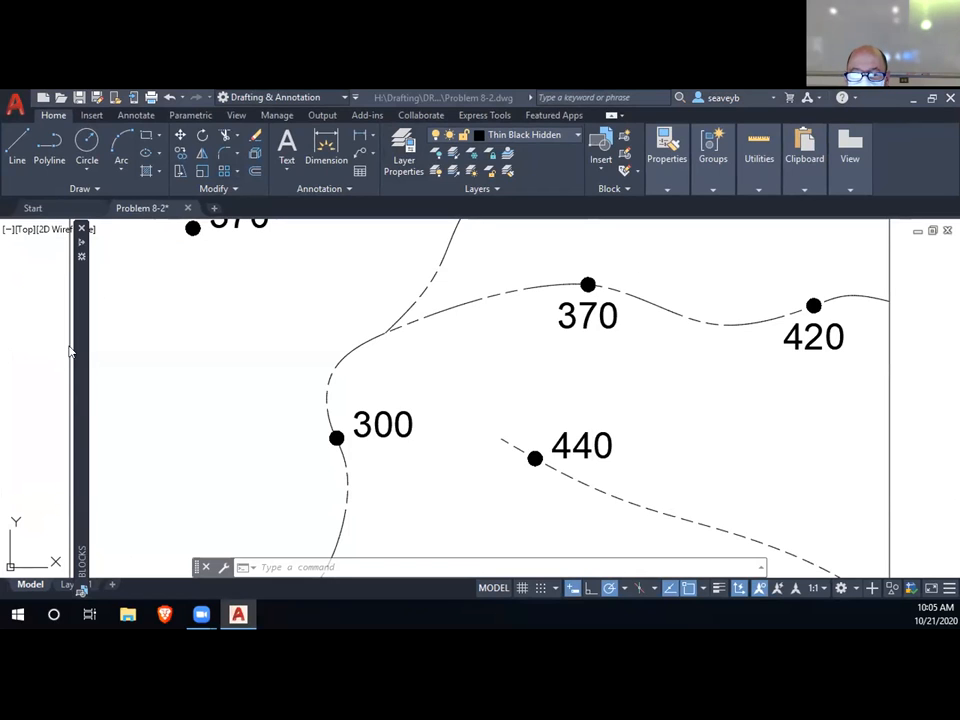
drag(83, 339, 928, 360)
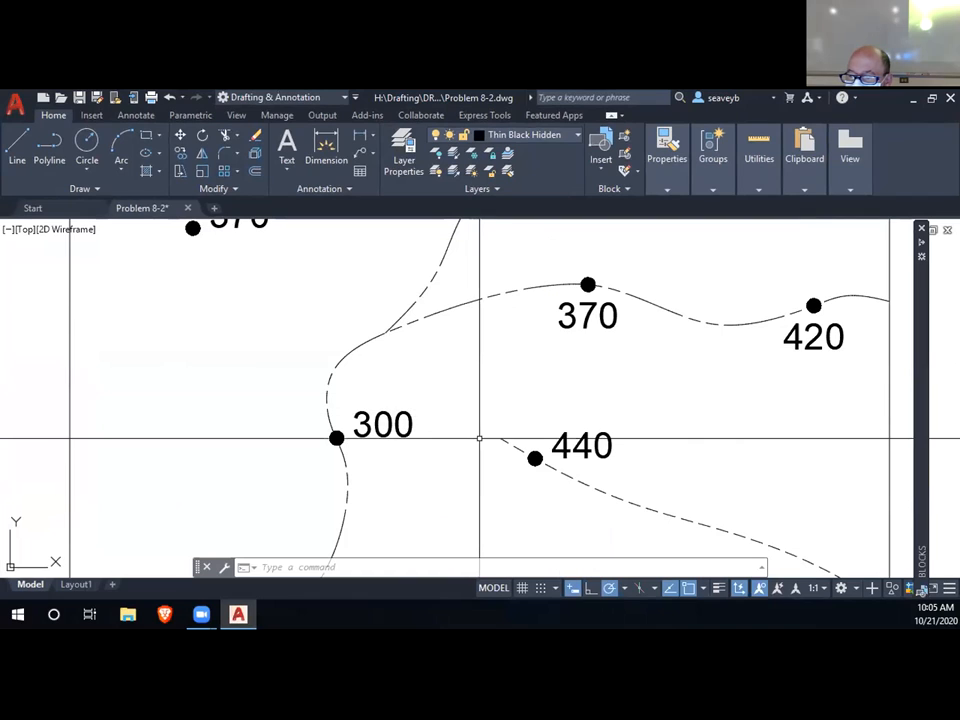
- Review the list of layers available in the Problem 8-2 drawing
scroll(479, 438, down, 2)
middle_drag(479, 438, 428, 430)
scroll(479, 433, down, 2)
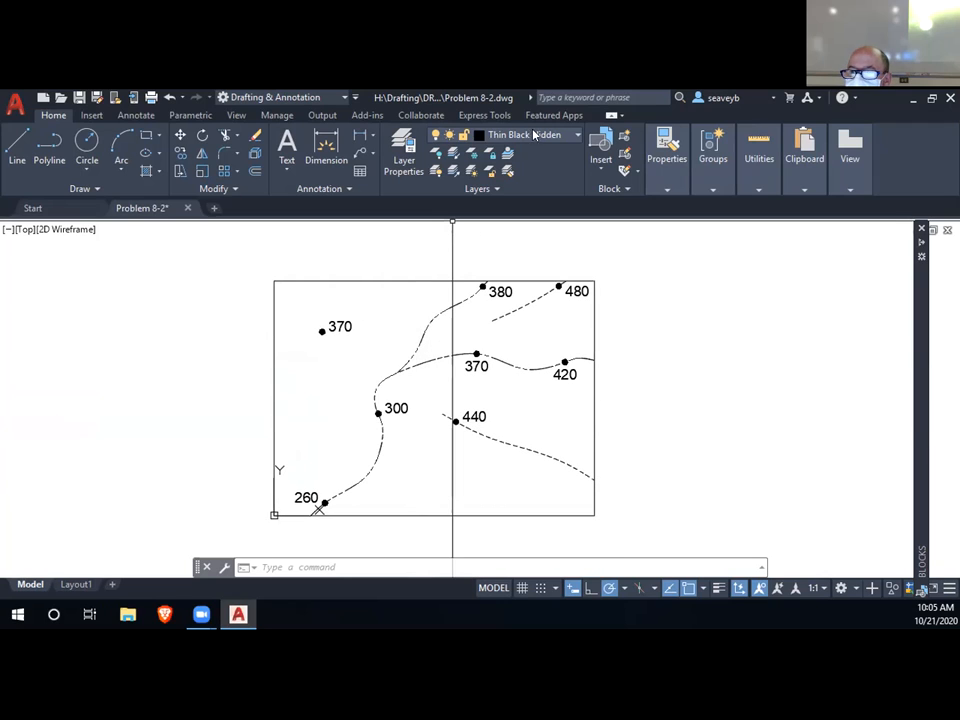
click(577, 137)
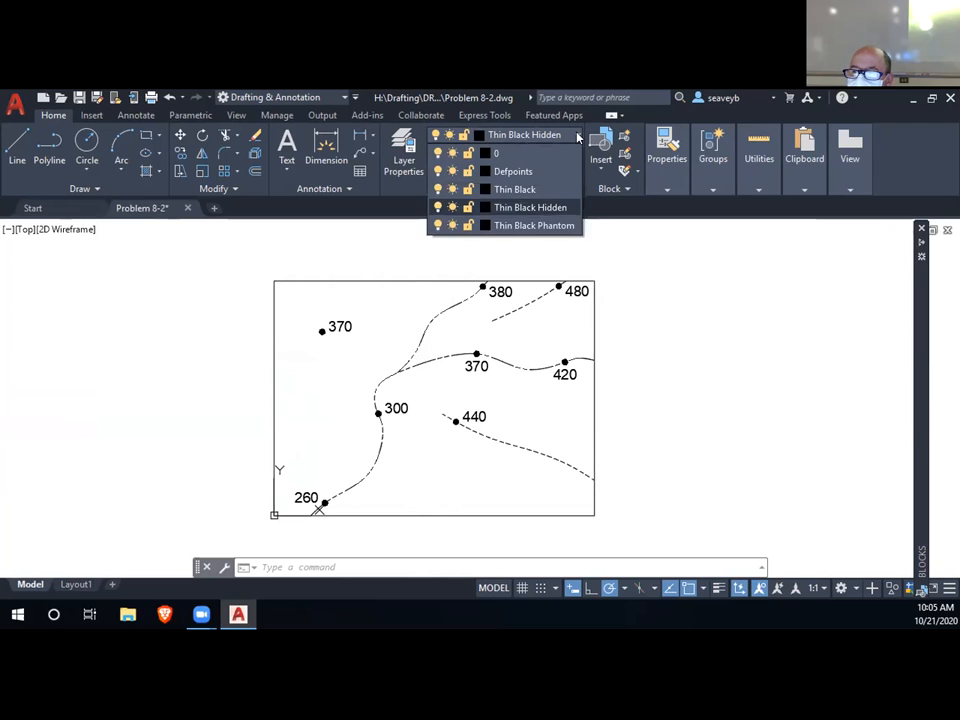
click(577, 137)
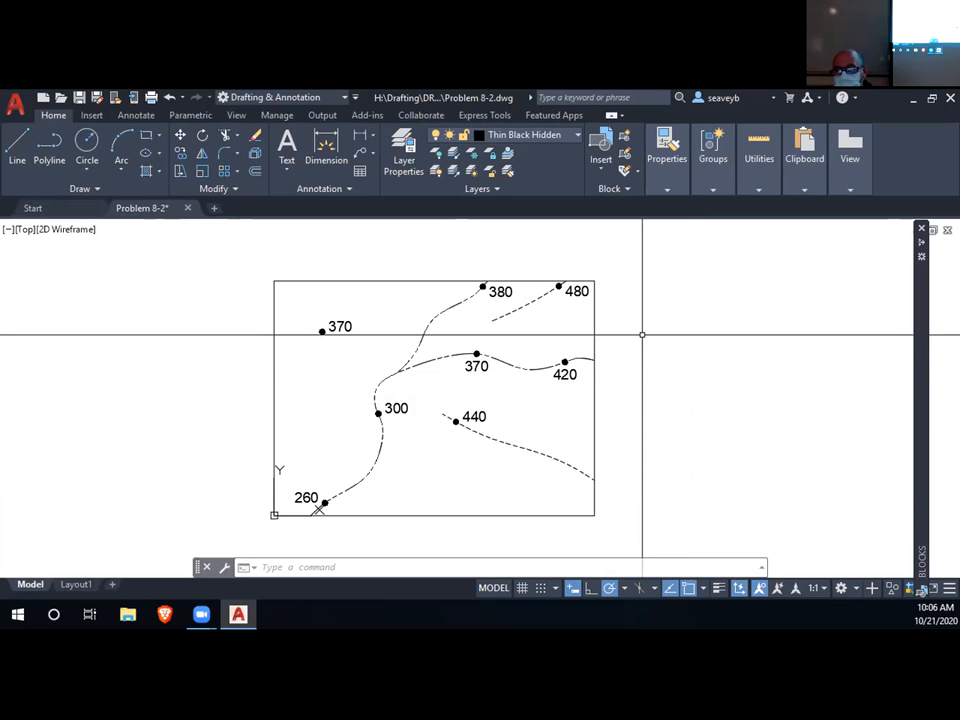
click(563, 133)
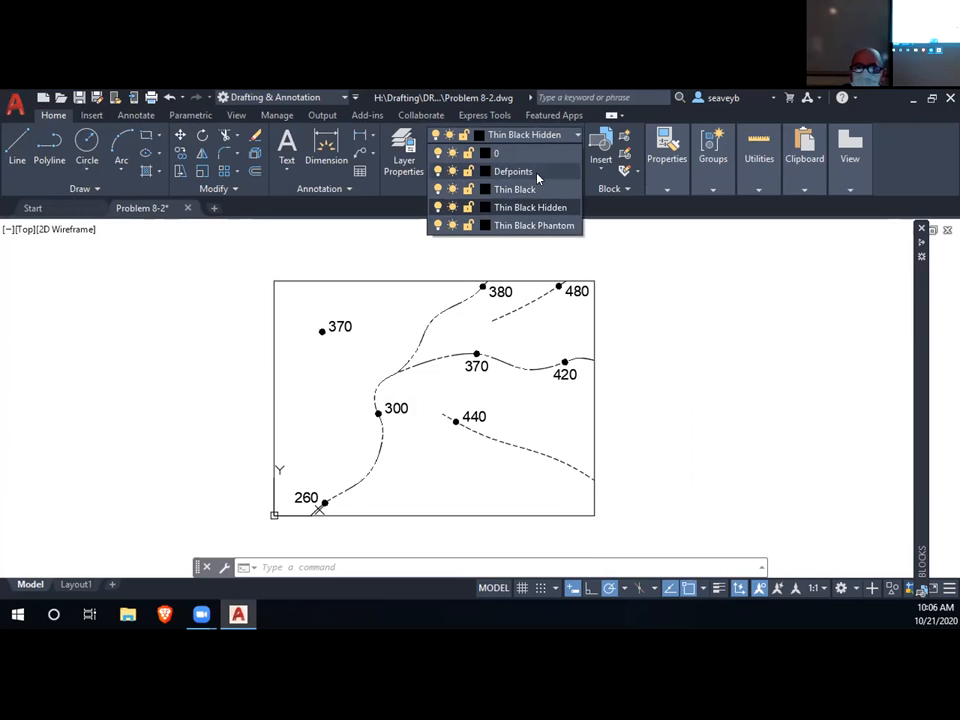
click(575, 138)
- Open an enlarged DesignCenter palette and expand its folder tree to Drafting\DRFT248\DWG's on the H: drive
key(ctrl+2)
mouse_move(247, 417)
mouse_down()
mouse_move(274, 422)
mouse_move(241, 419)
mouse_up()
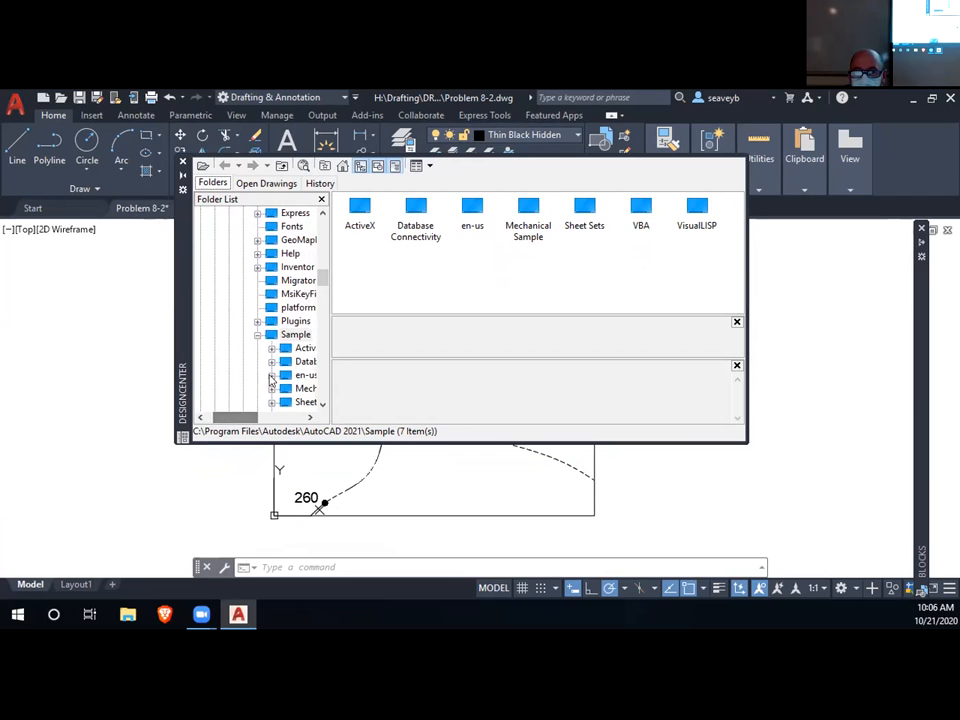
drag(325, 277, 325, 212)
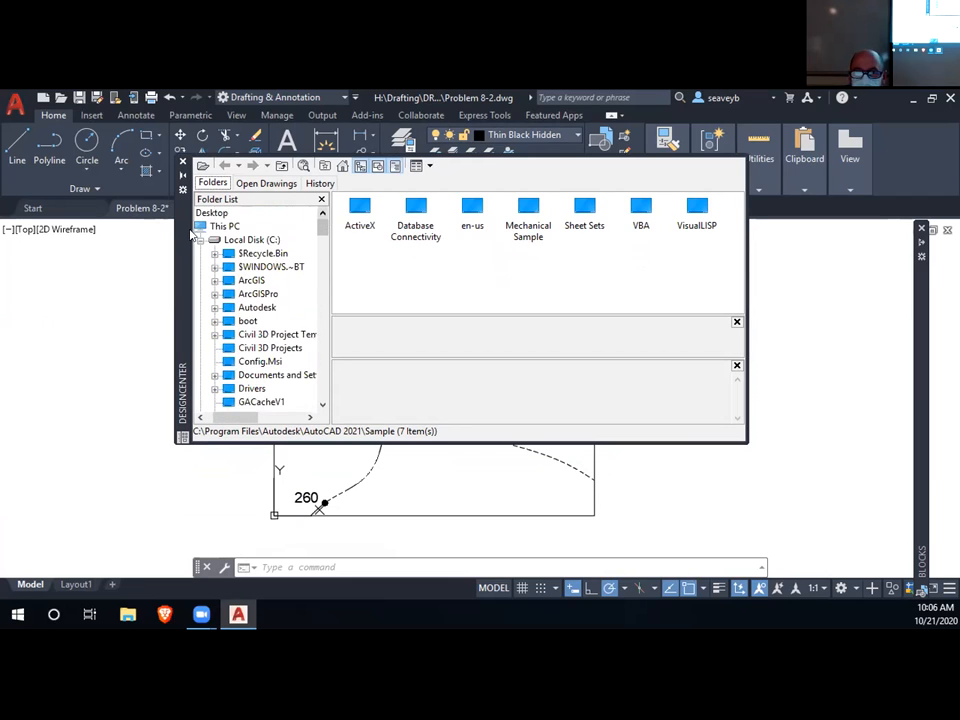
click(200, 240)
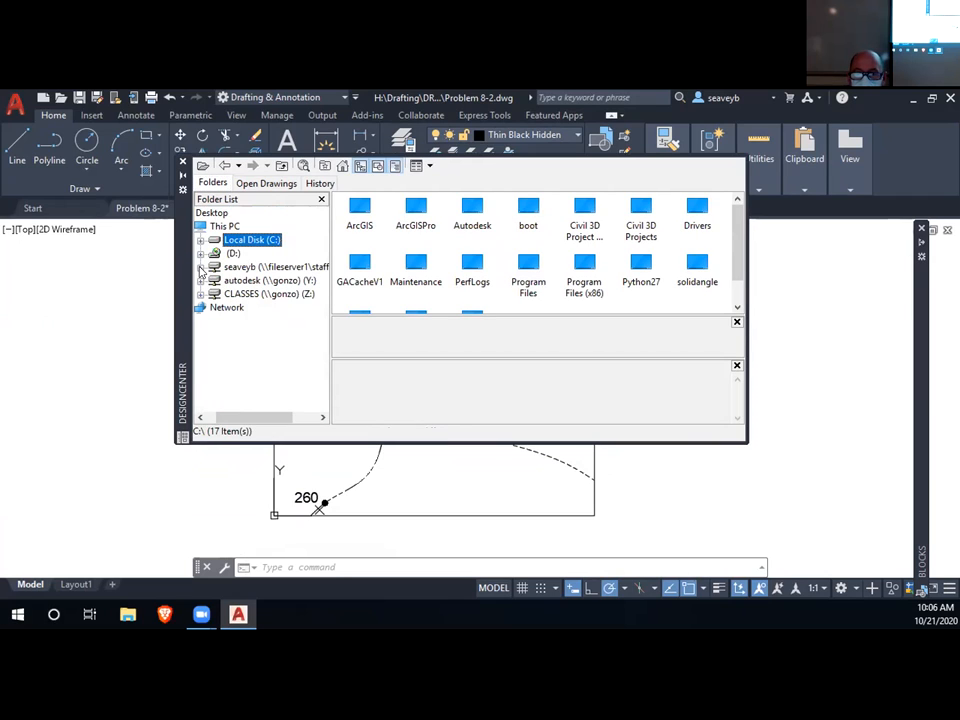
click(200, 268)
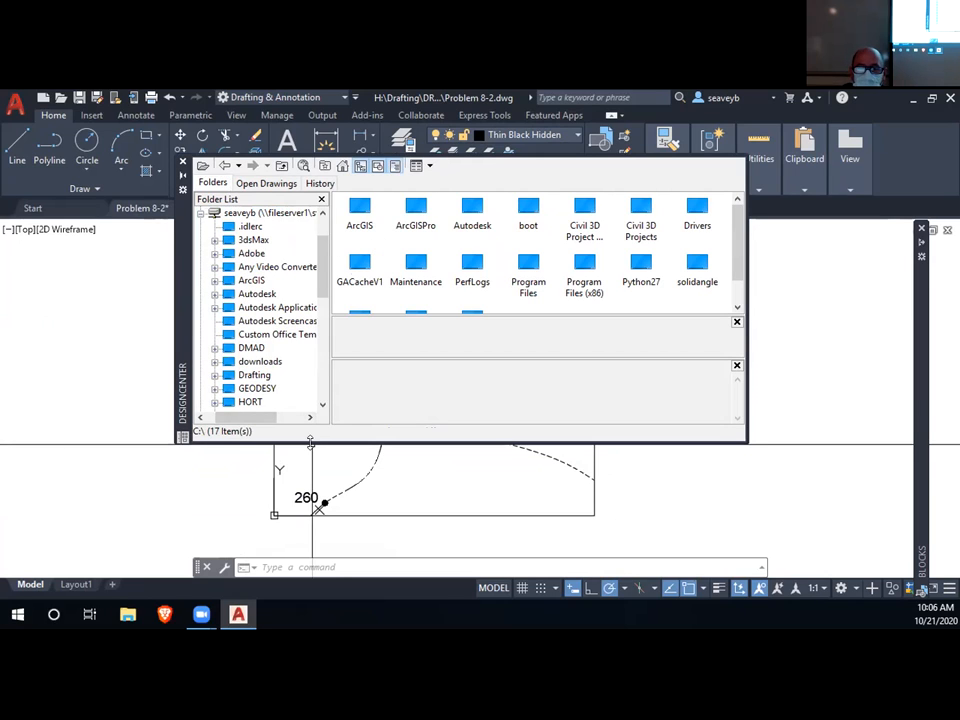
drag(310, 441, 305, 526)
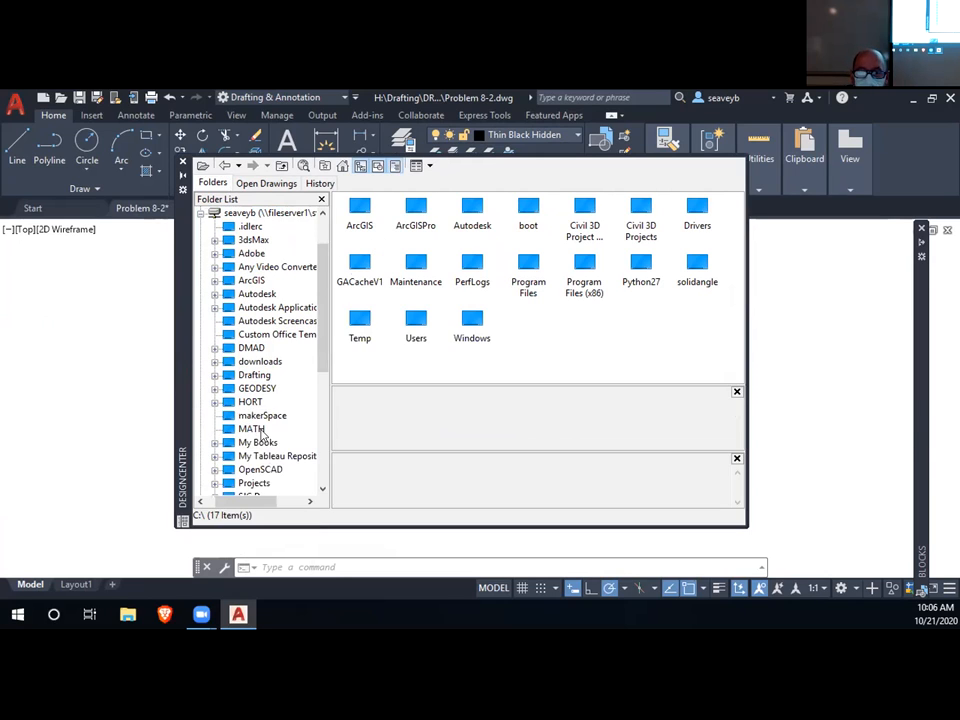
click(214, 376)
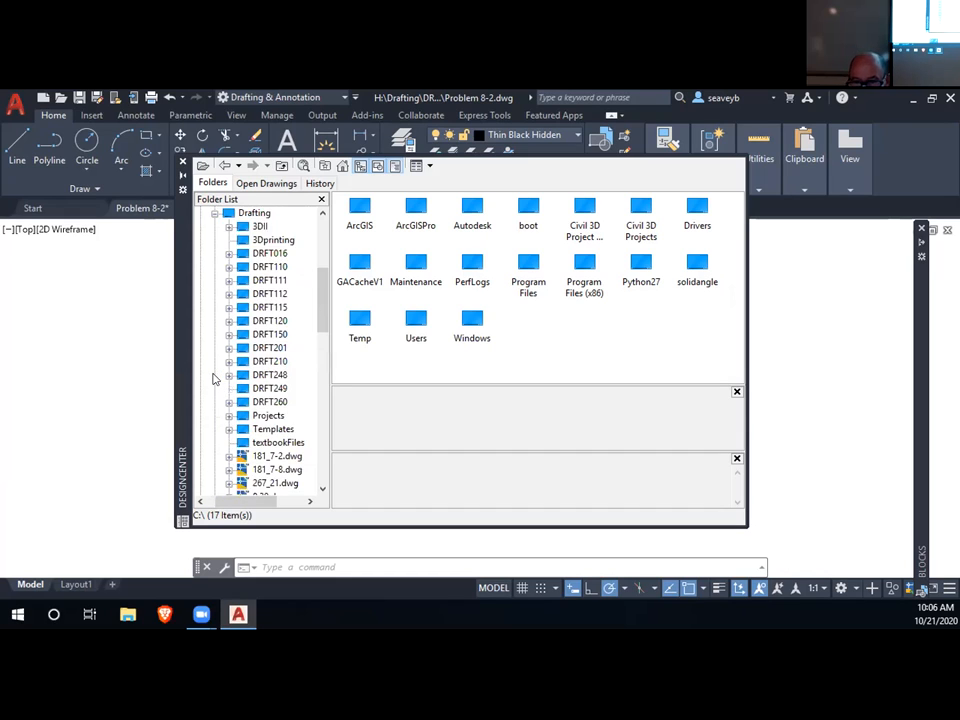
click(228, 377)
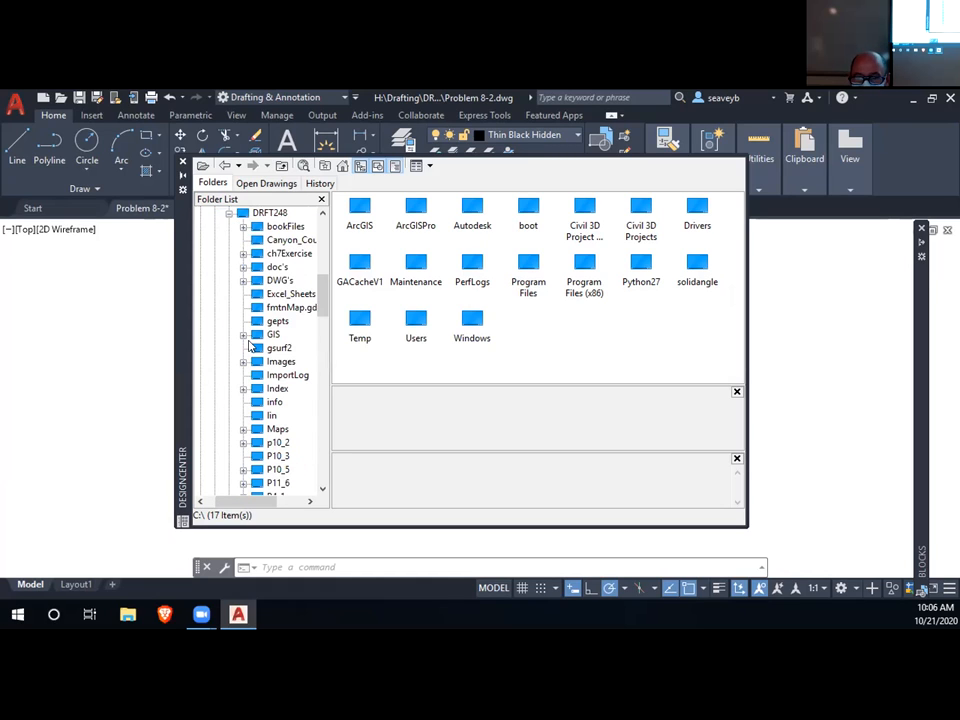
click(242, 280)
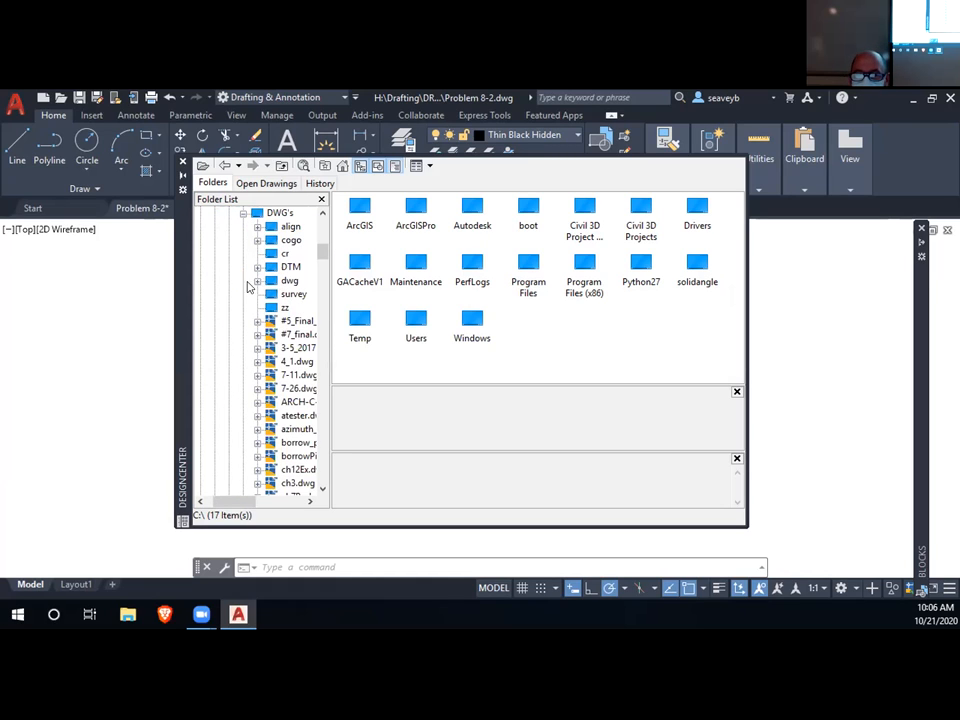
- Find P8_1.dwg among the drawings in the DWG's folder and display its content categories
scroll(270, 320, down, 1)
drag(247, 505, 262, 505)
scroll(268, 375, down, 2)
scroll(268, 375, down, 9)
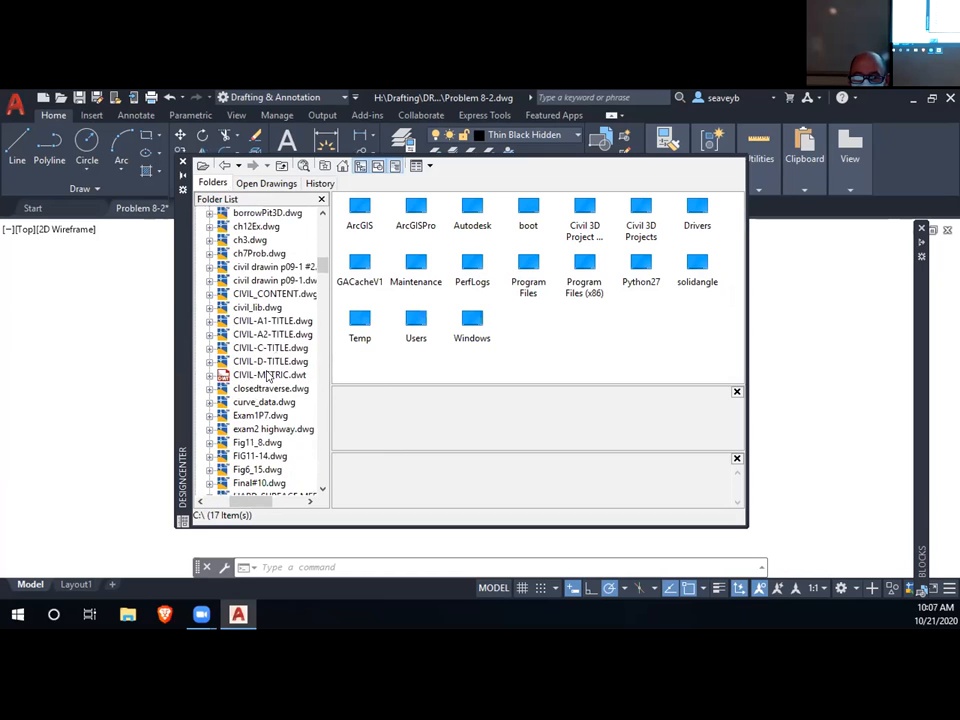
scroll(268, 375, down, 13)
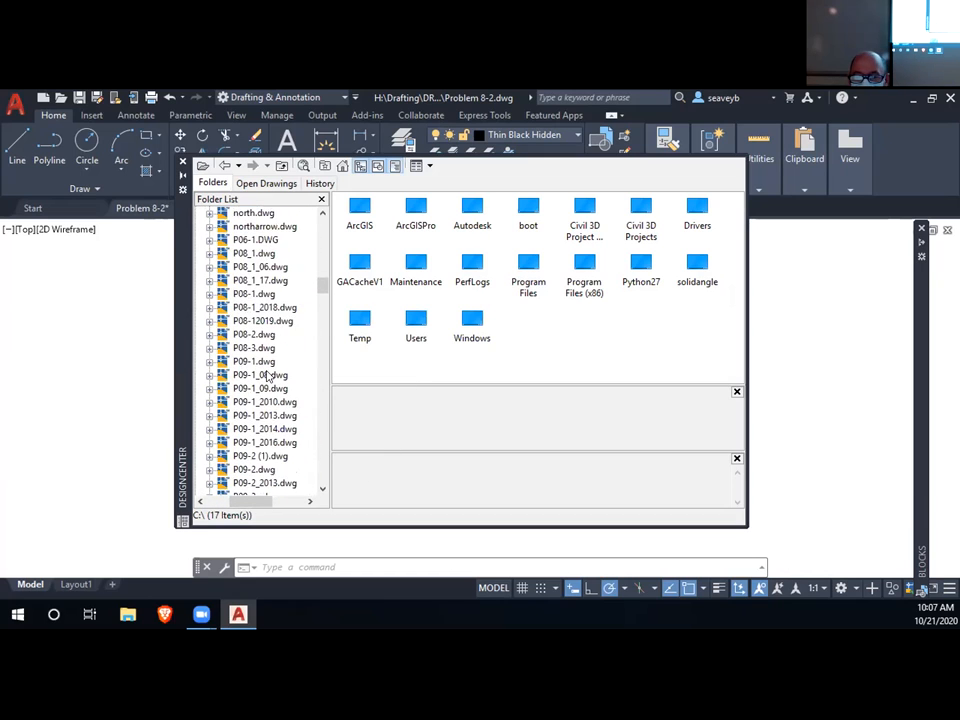
scroll(268, 375, down, 13)
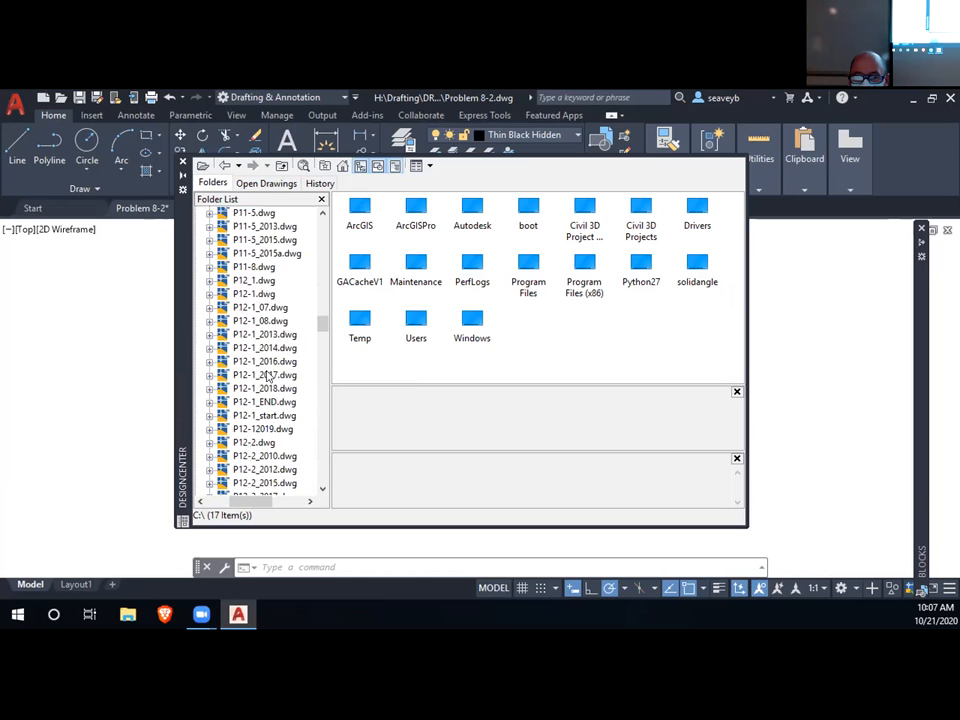
scroll(268, 375, down, 6)
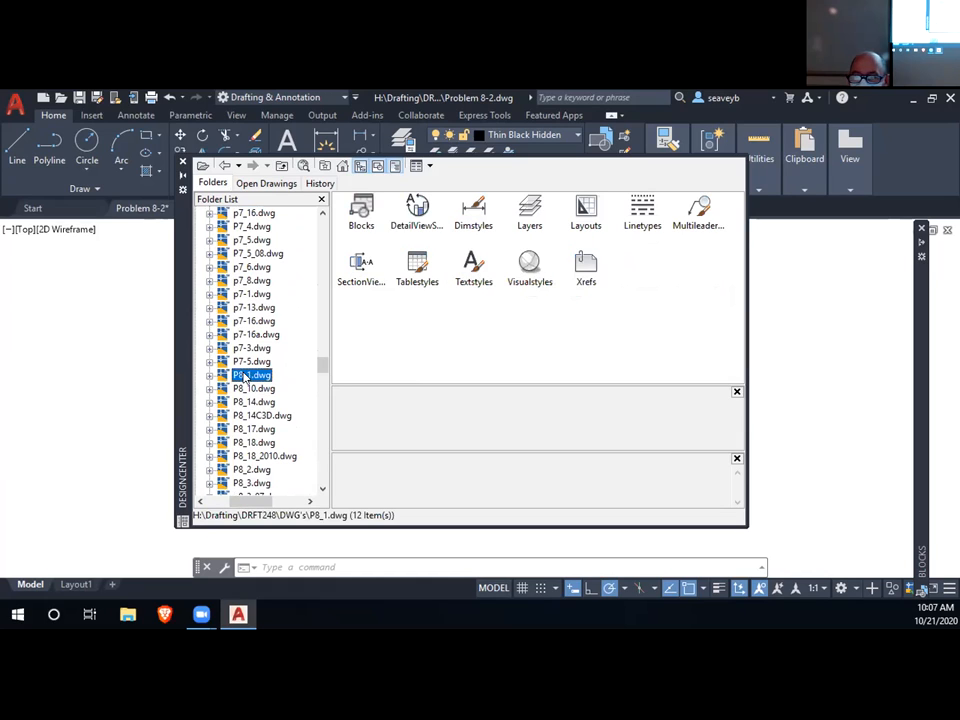
- Browse back through the DWG's folder listing and check the recent documents for the location of Problem8-1.dwg
scroll(245, 376, up, 20)
scroll(268, 337, up, 15)
scroll(268, 337, up, 4)
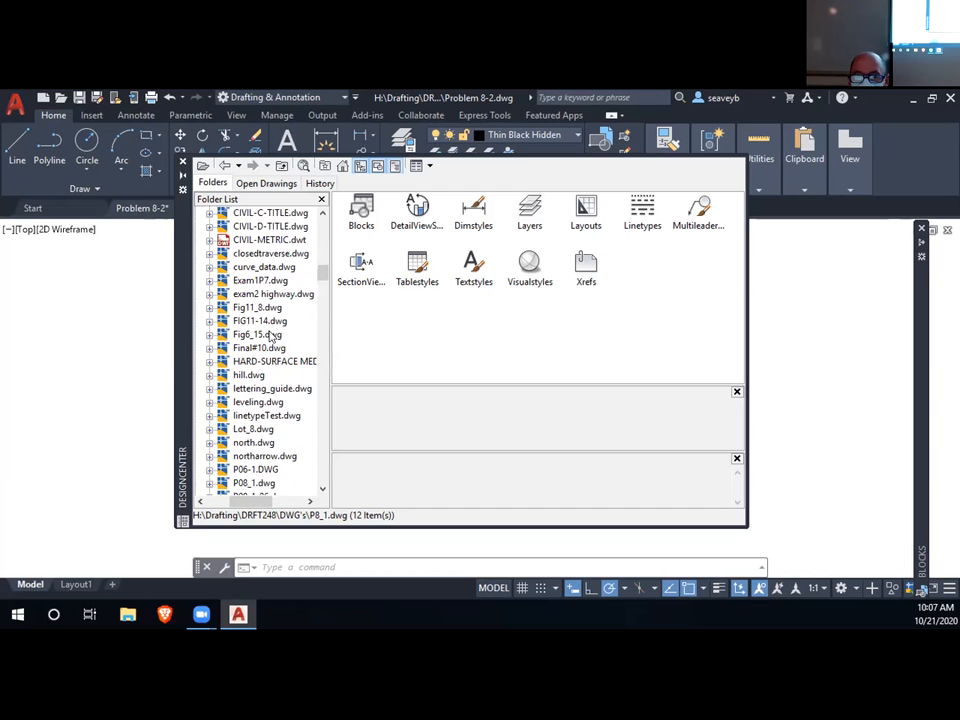
scroll(268, 337, down, 3)
scroll(268, 337, up, 10)
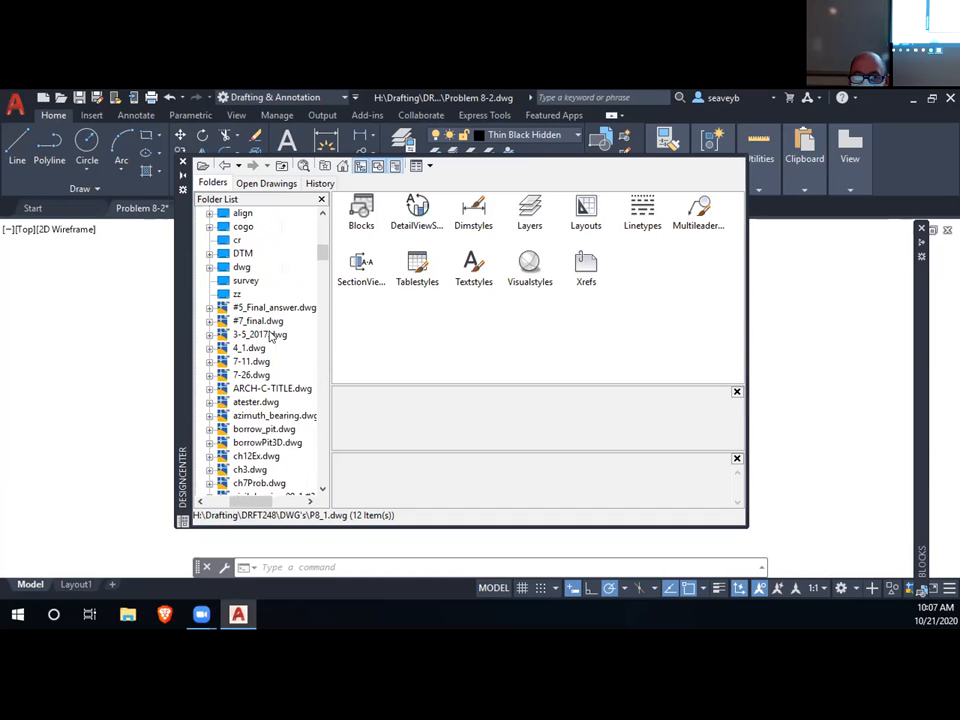
scroll(268, 337, up, 2)
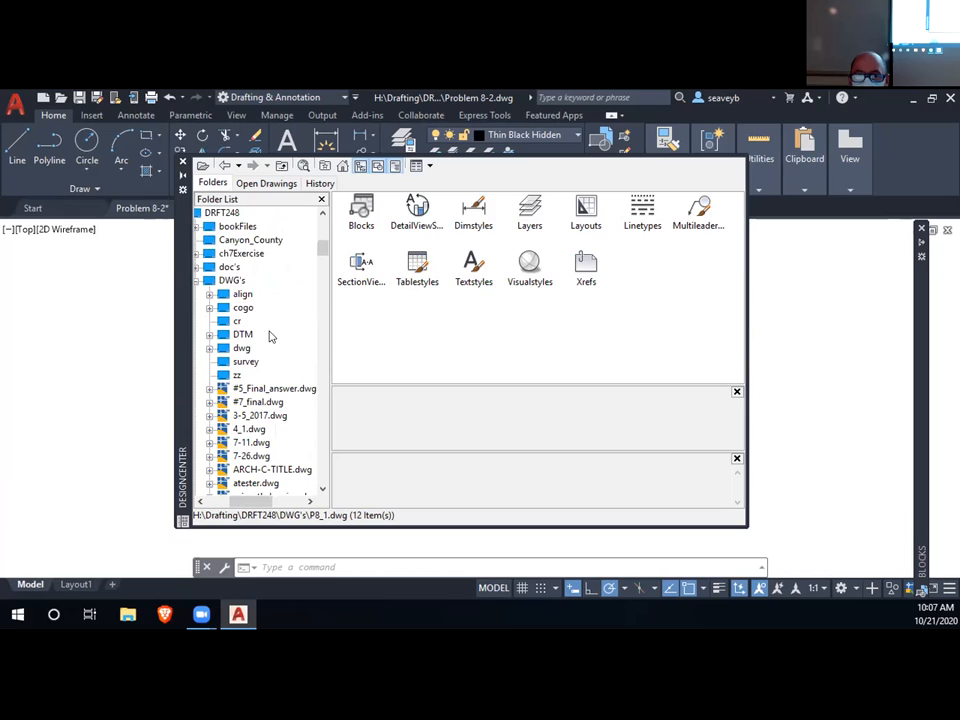
click(12, 104)
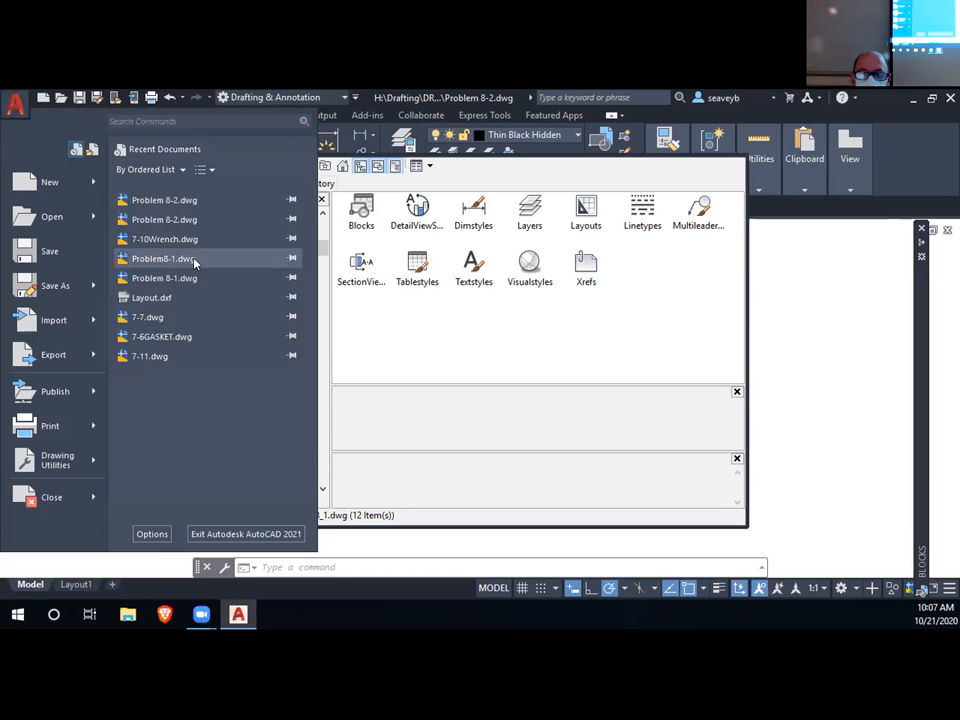
mouse_move(195, 262)
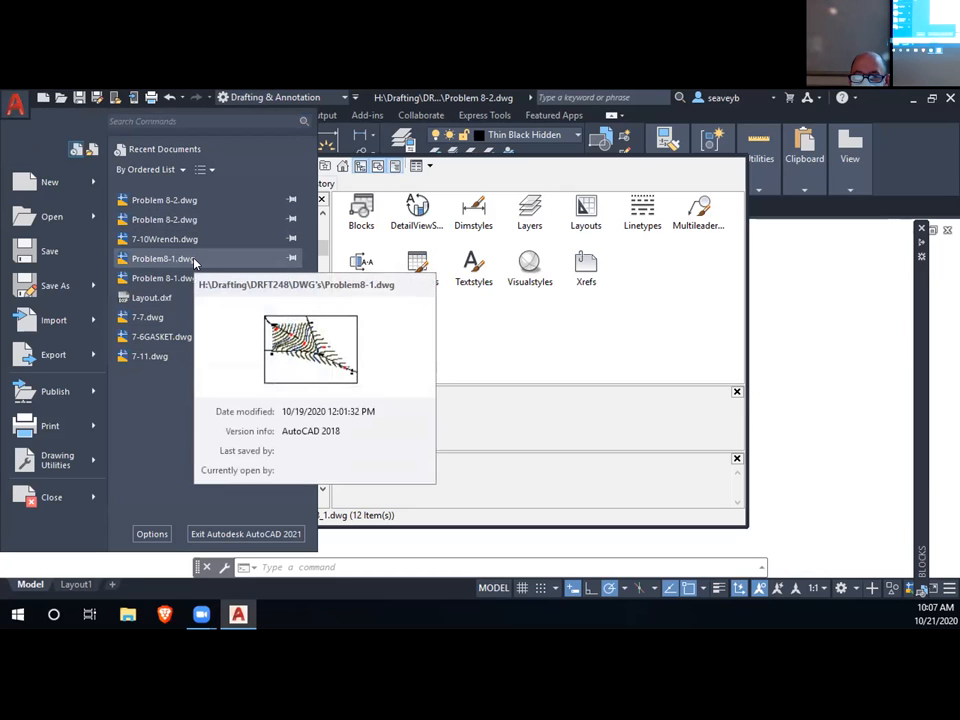
click(452, 188)
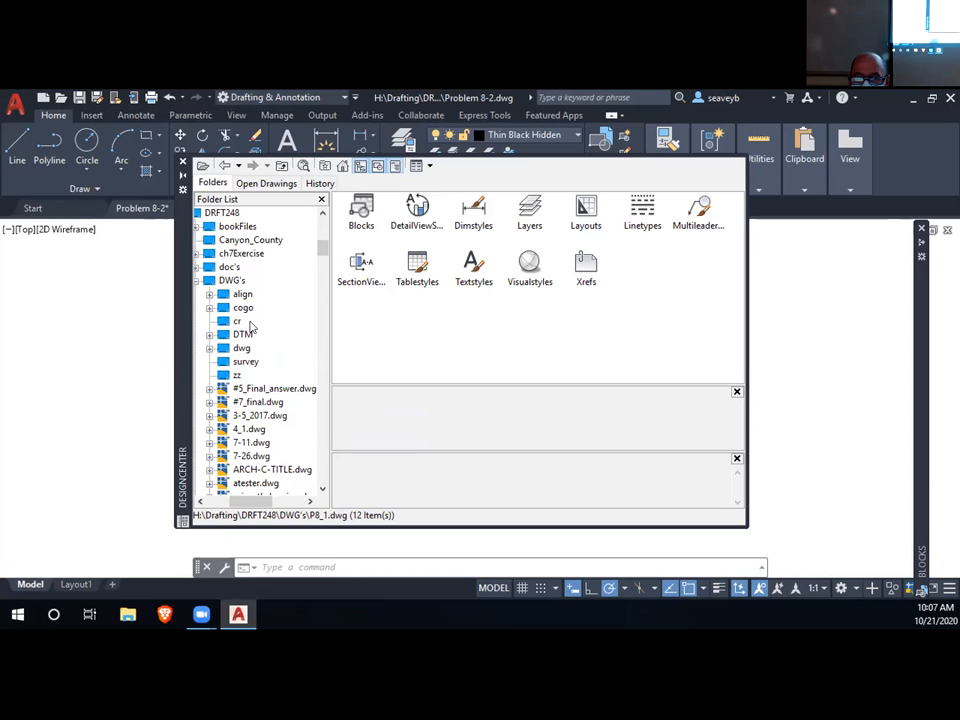
- Find Problem8-1.dwg in the DWG's folder in DesignCenter and display its layers
scroll(252, 327, down, 15)
scroll(251, 327, down, 20)
scroll(252, 327, down, 20)
scroll(252, 327, down, 15)
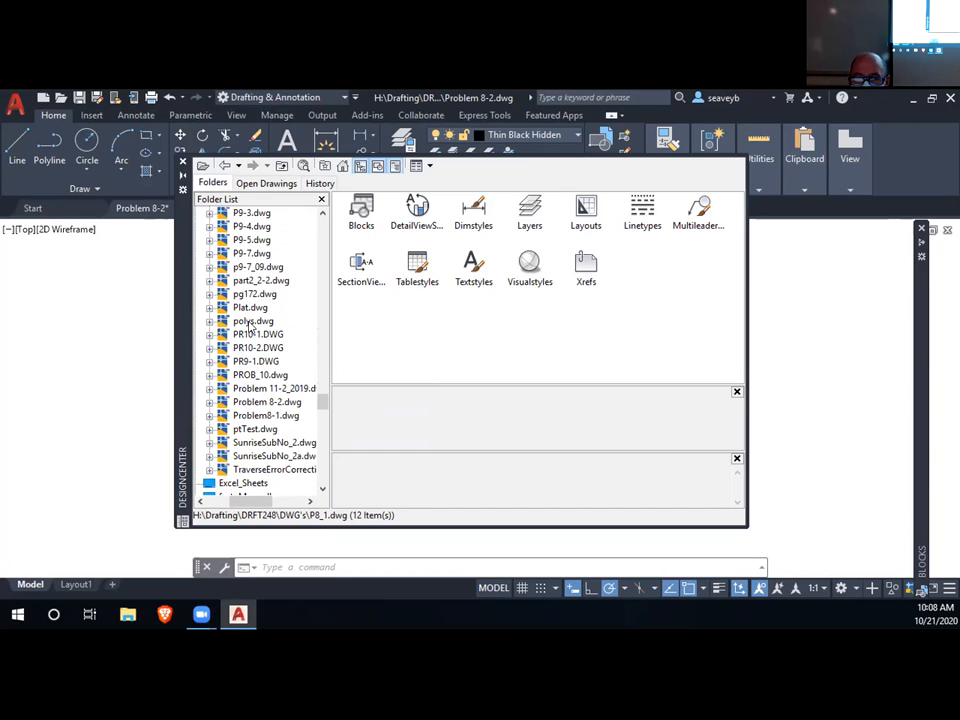
double_click(257, 415)
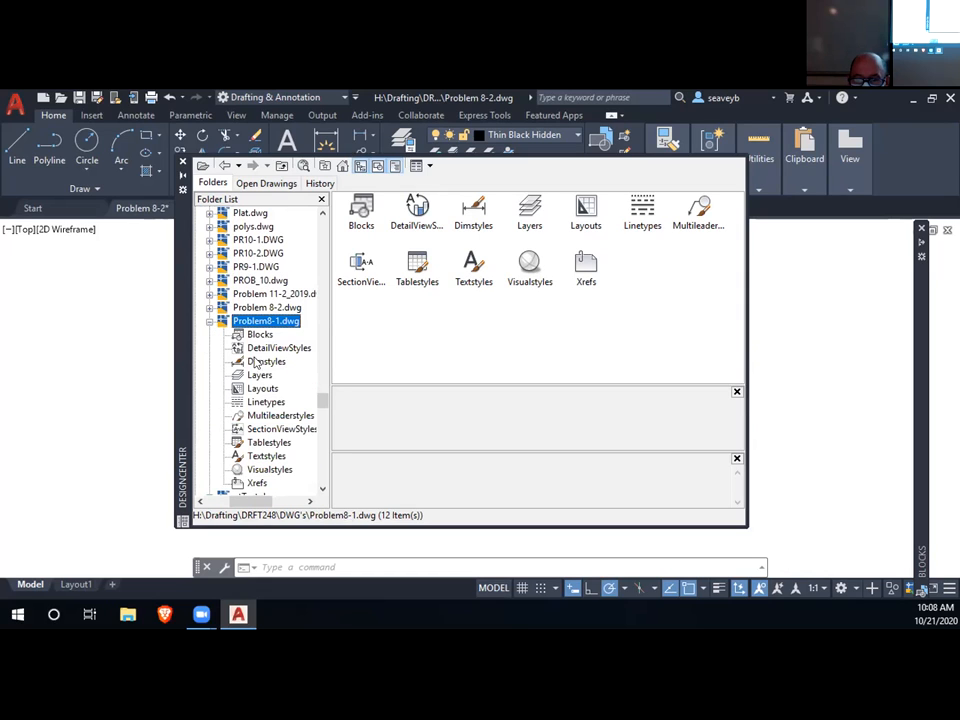
click(259, 375)
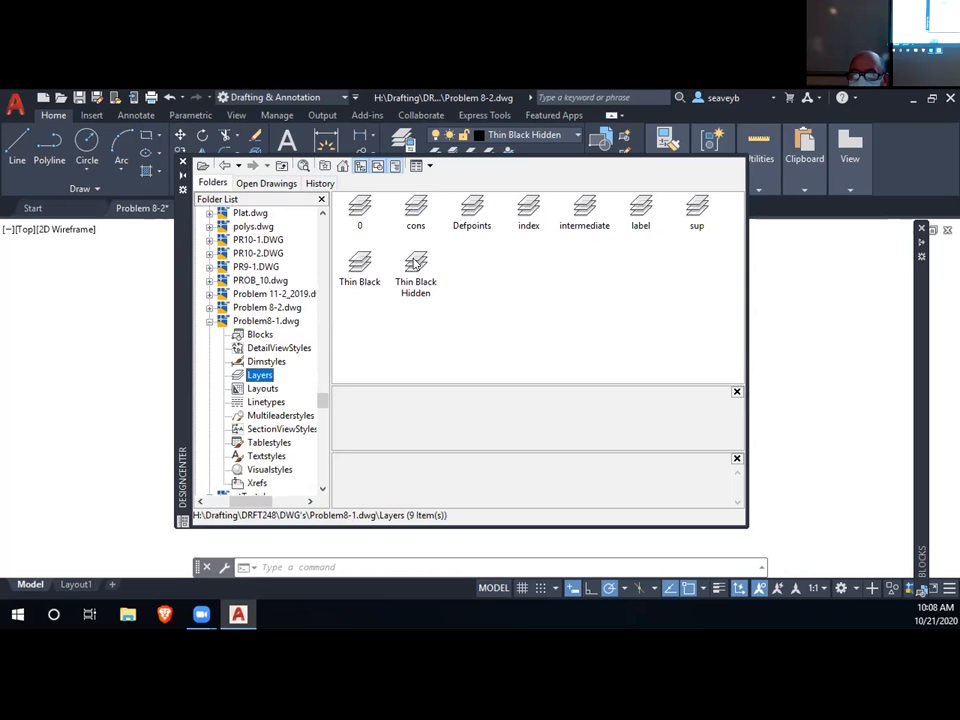
- Copy the layers cons, index, intermediate, label and sup from Problem8-1.dwg into the current drawing and close DesignCenter
click(415, 207)
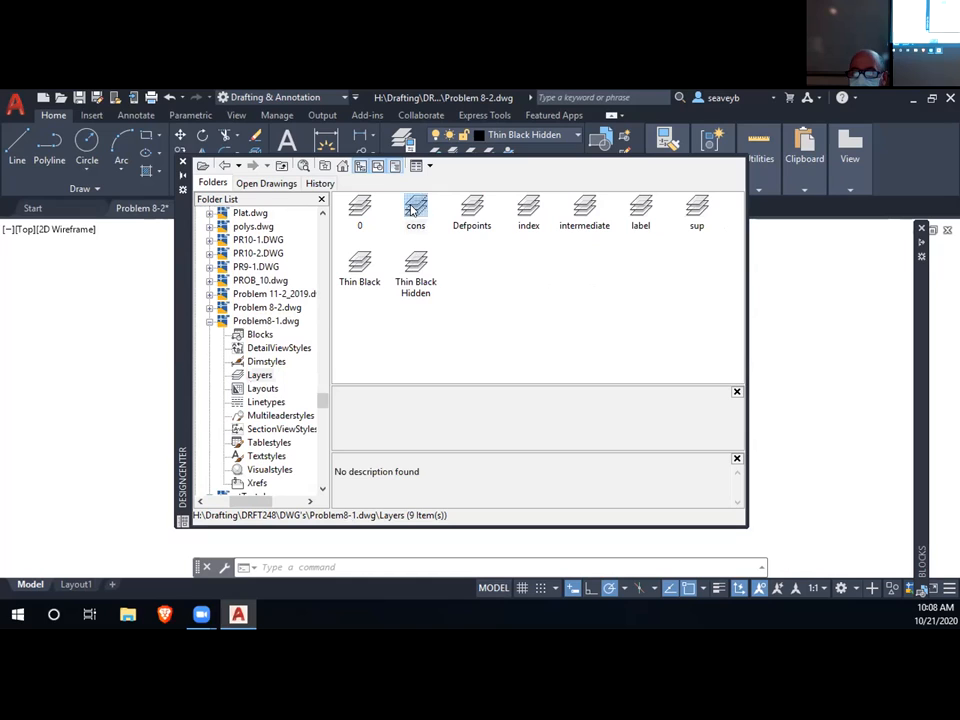
ctrl+click(528, 207)
ctrl+click(584, 207)
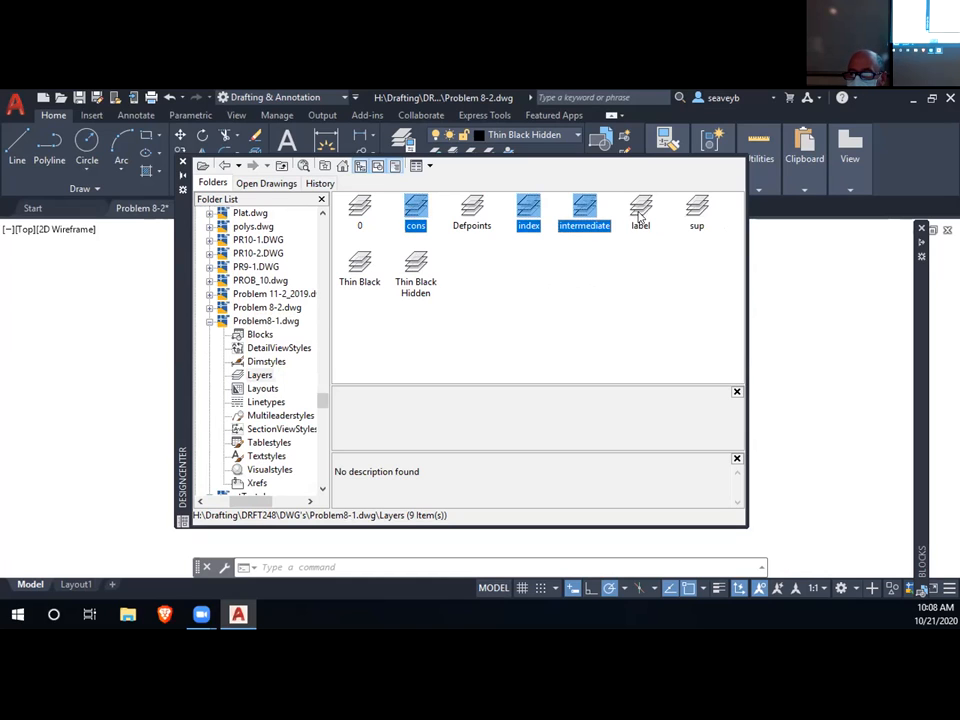
ctrl+click(640, 207)
ctrl+click(699, 208)
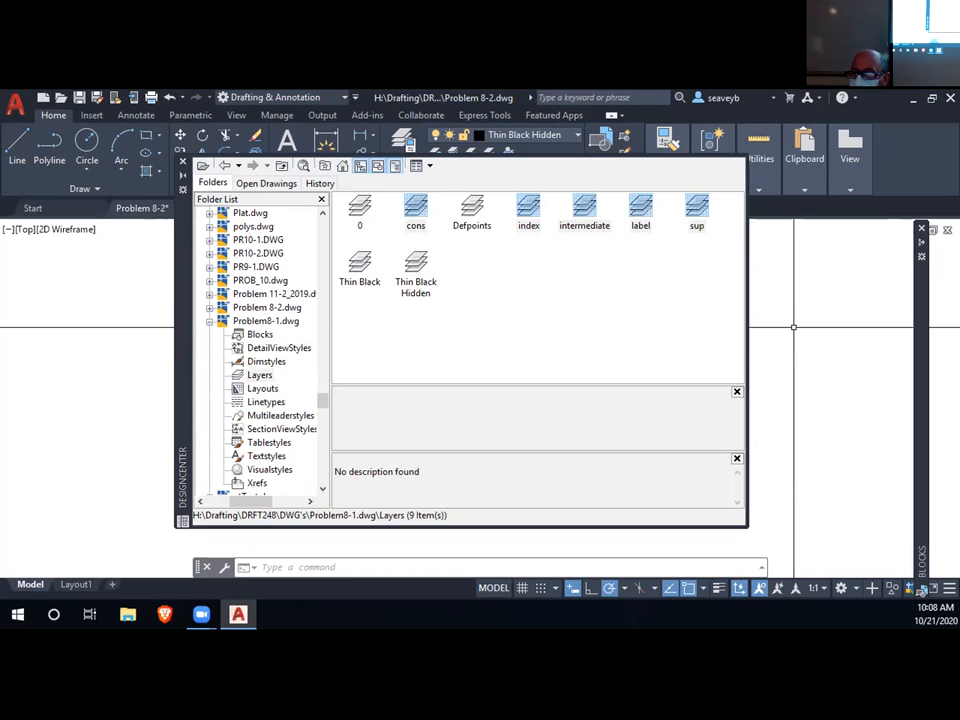
click(183, 163)
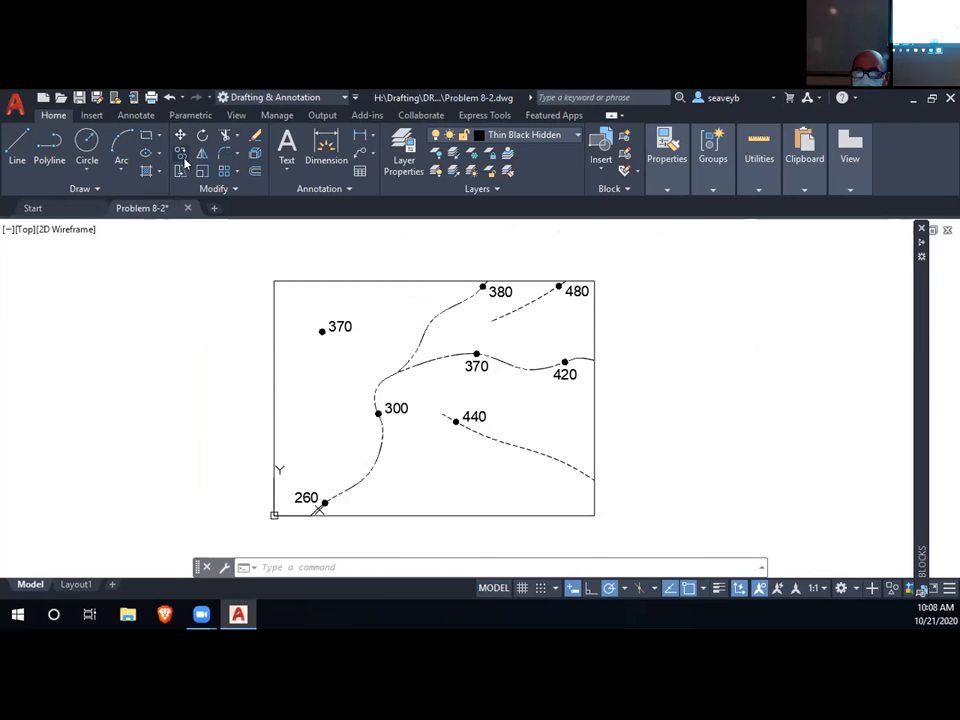
- Thaw the cons layer and make it the current layer
click(572, 135)
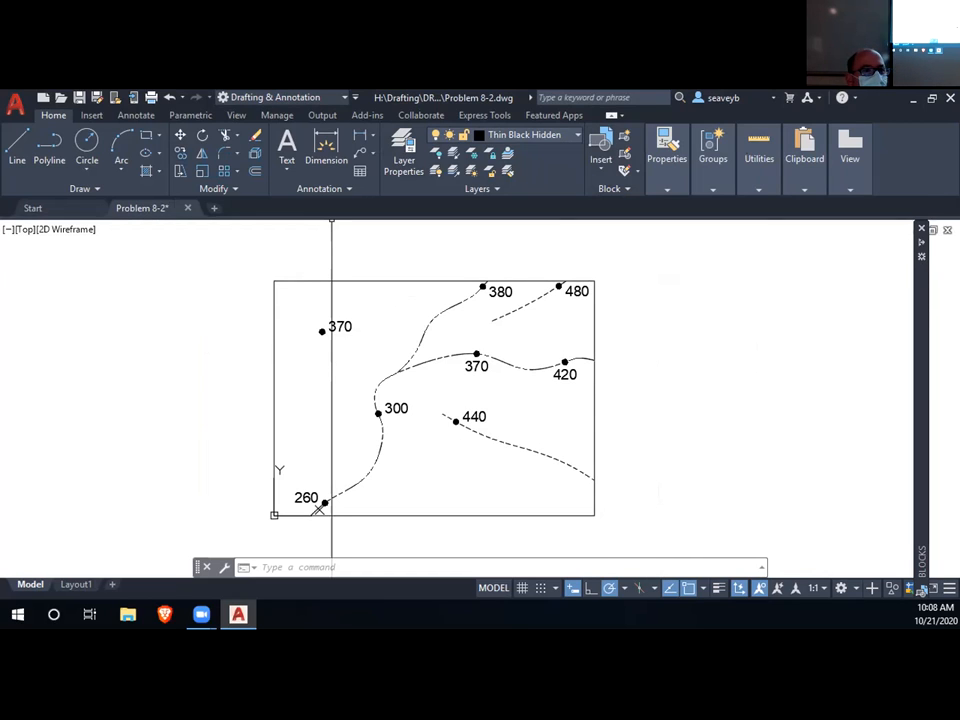
click(522, 135)
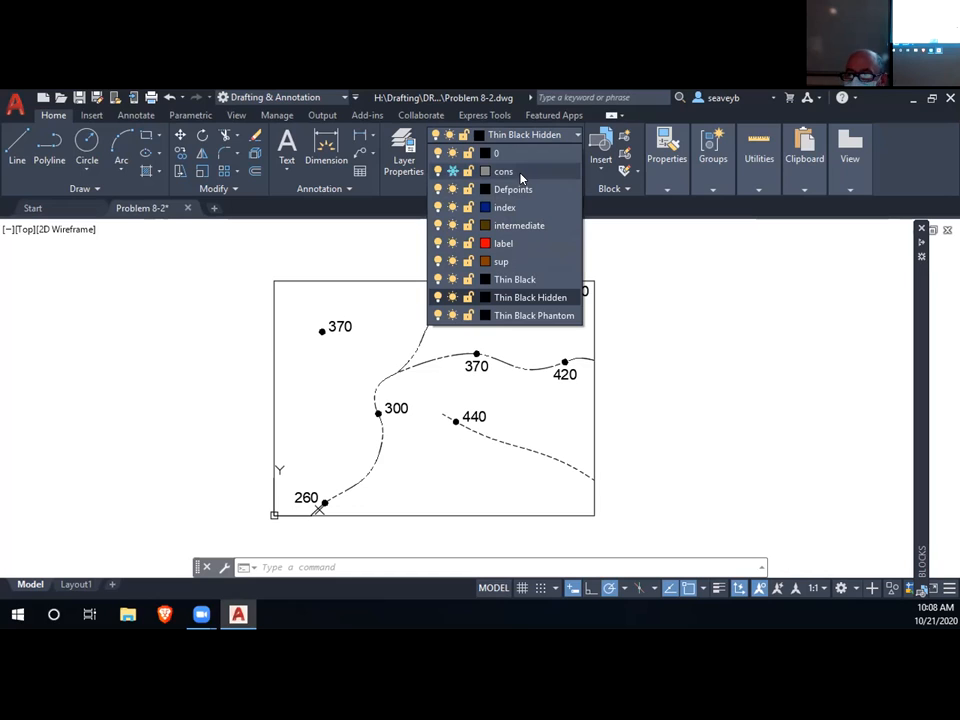
click(452, 171)
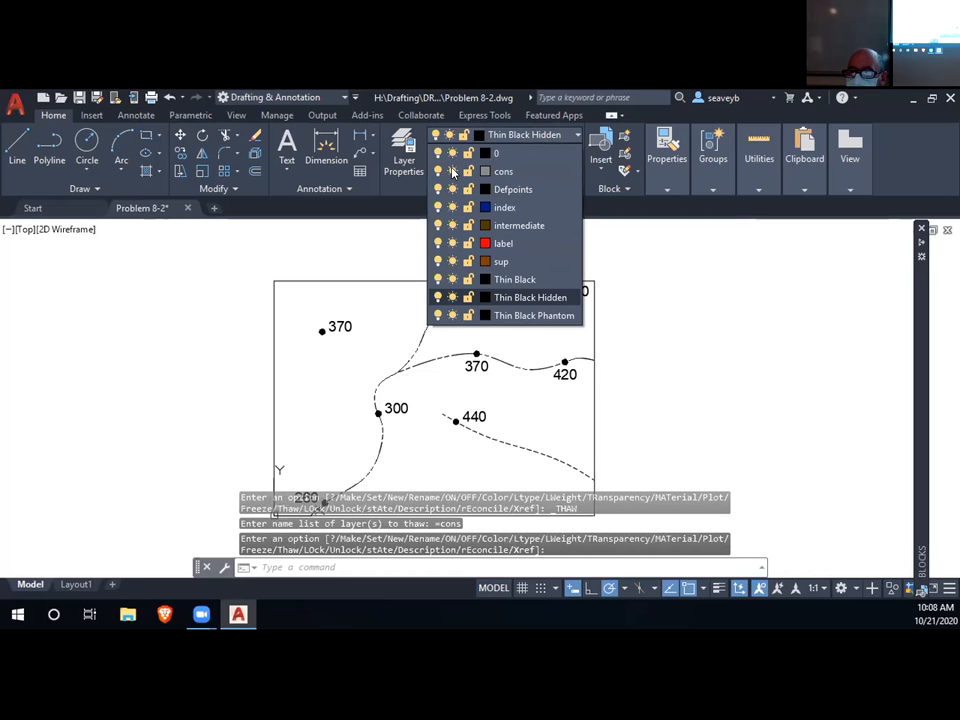
click(661, 275)
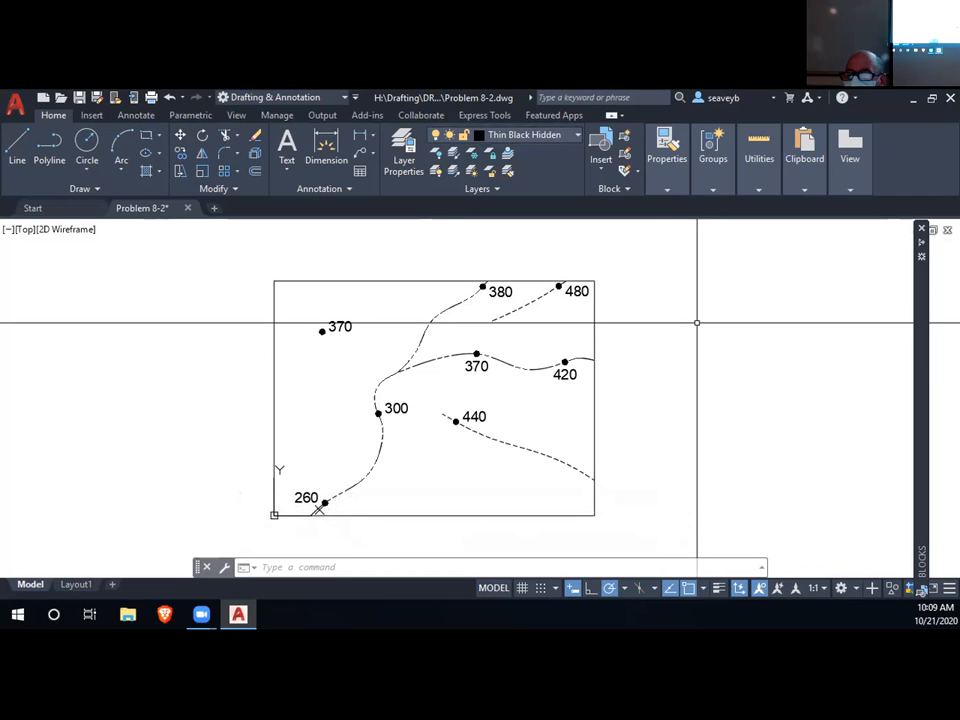
- Set the point style to the X symbol with a point size of 40 in absolute units
text(PTYPE)
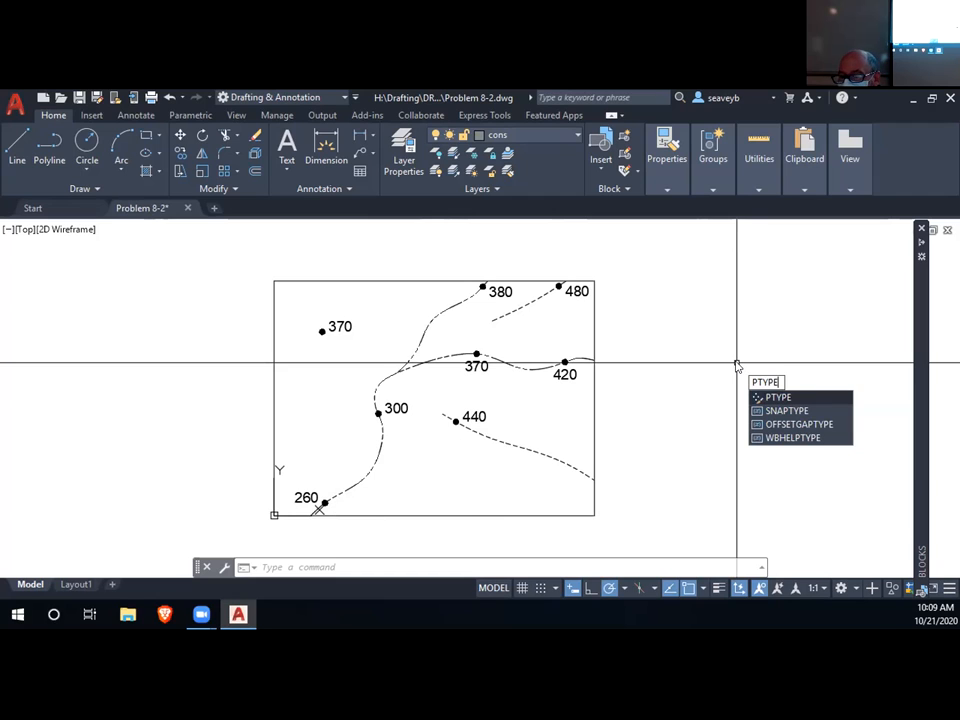
key(Return)
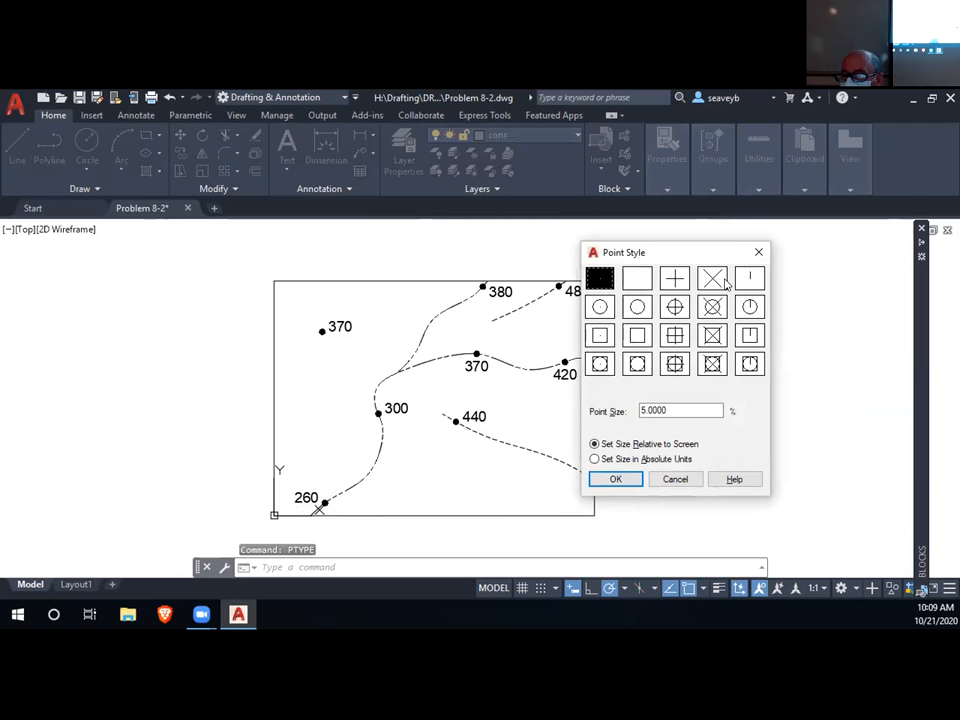
click(720, 280)
drag(666, 409, 620, 411)
text(40)
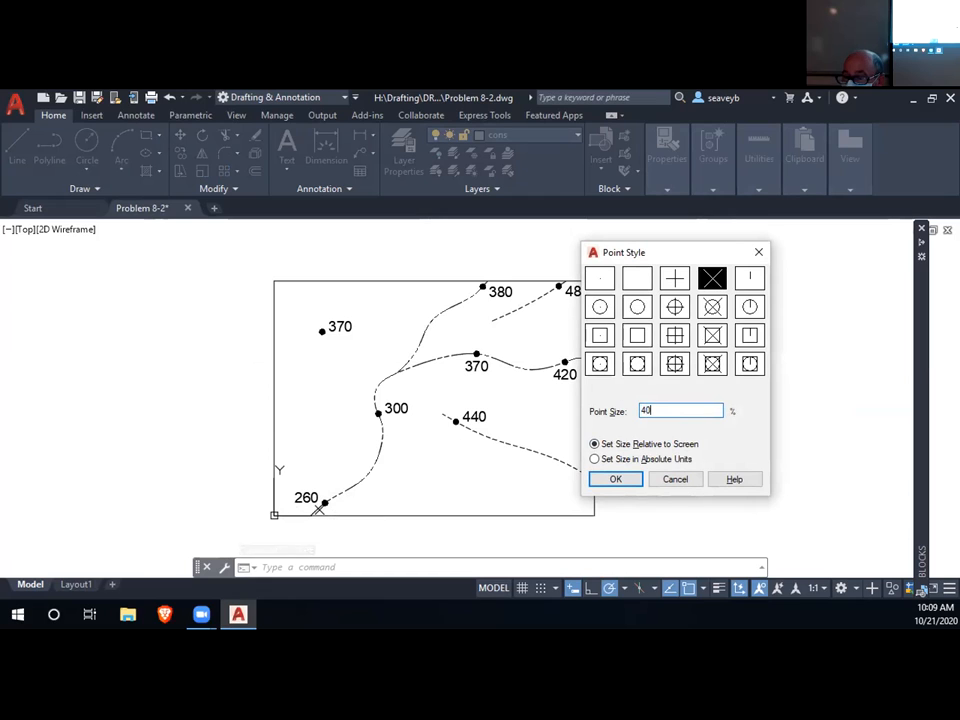
click(595, 459)
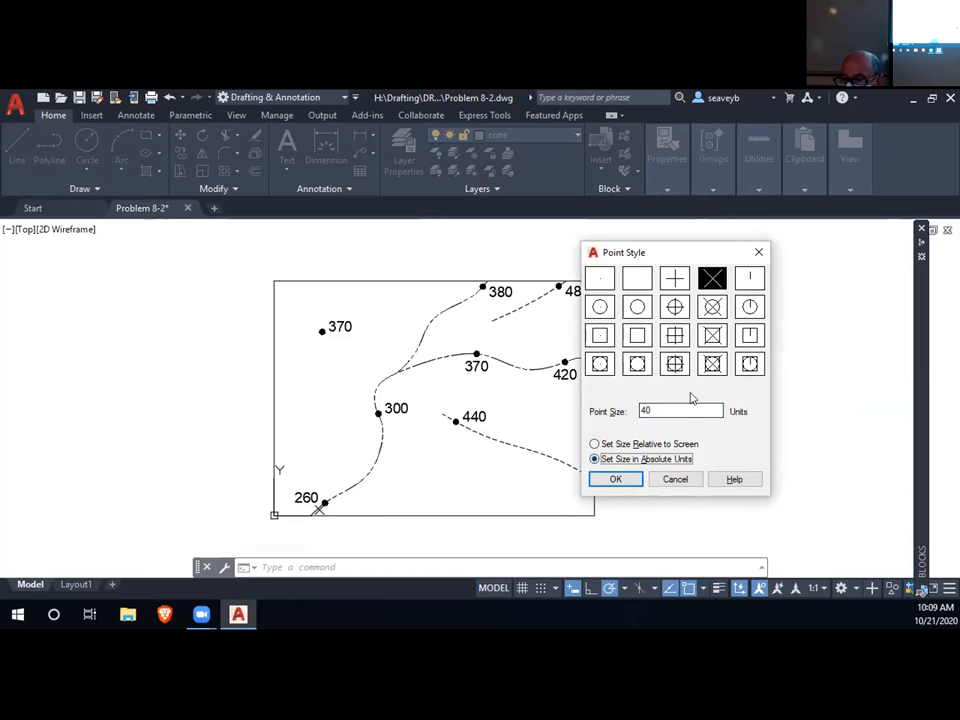
click(622, 479)
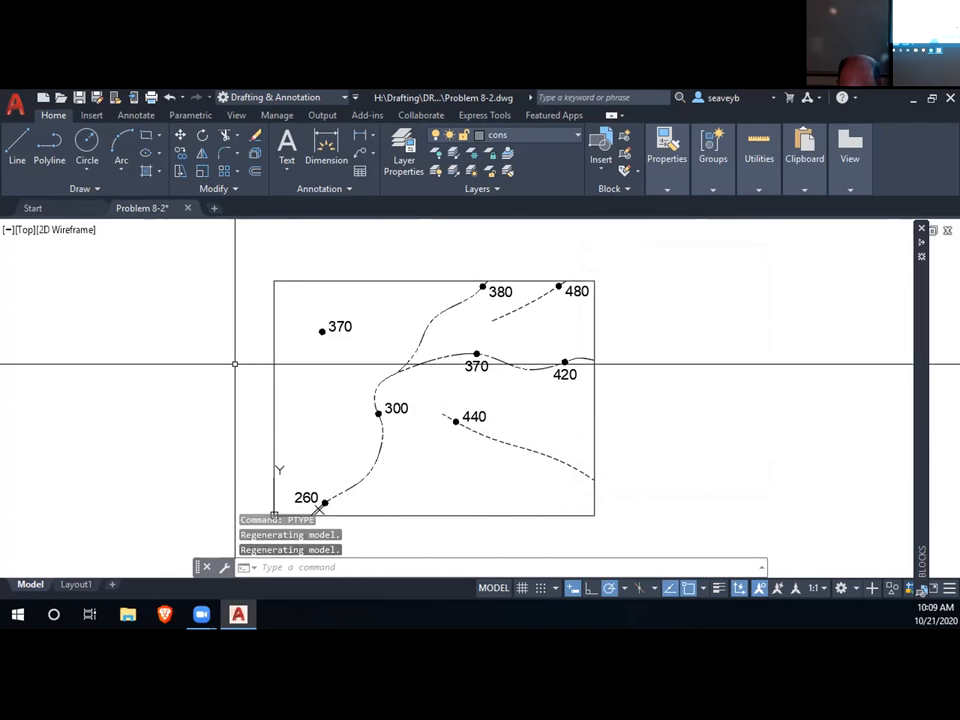
- Place a trial point outside the map border and delete it
text(po)
key(Return)
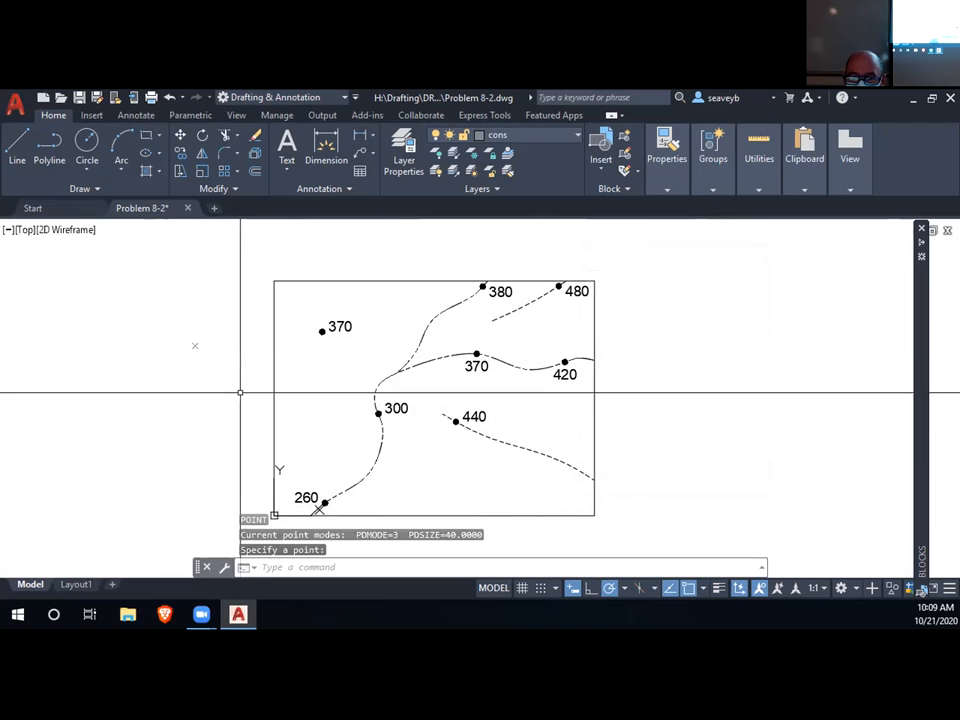
click(195, 346)
key(Delete)
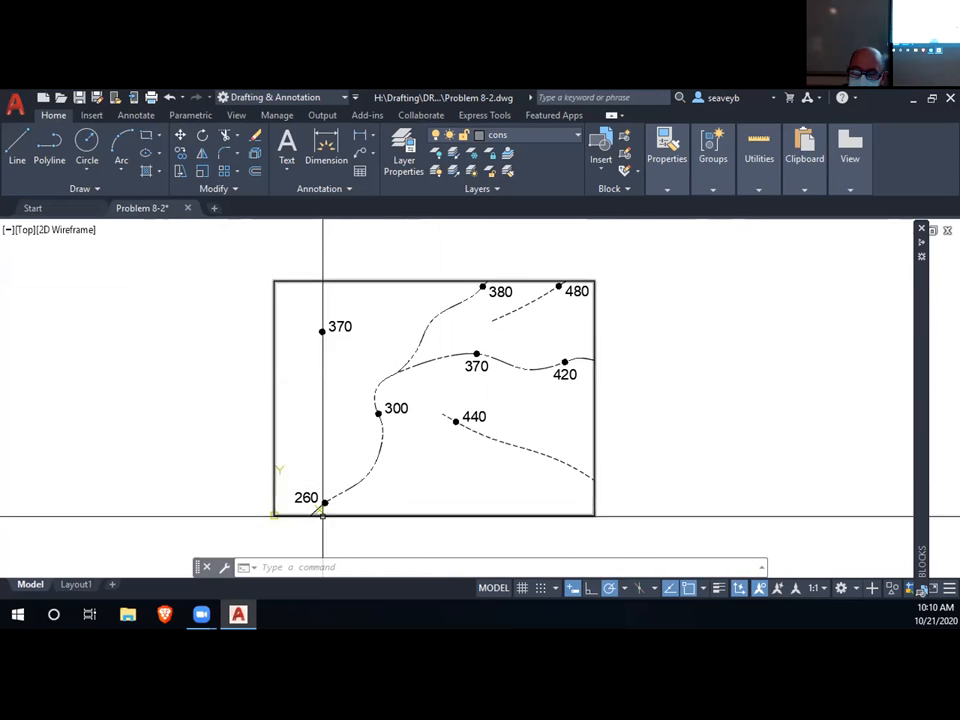
- Reopen DesignCenter, reselect the cons, index, intermediate, label and sup layers of Problem8-1.dwg, and close the palette
key(ctrl+2)
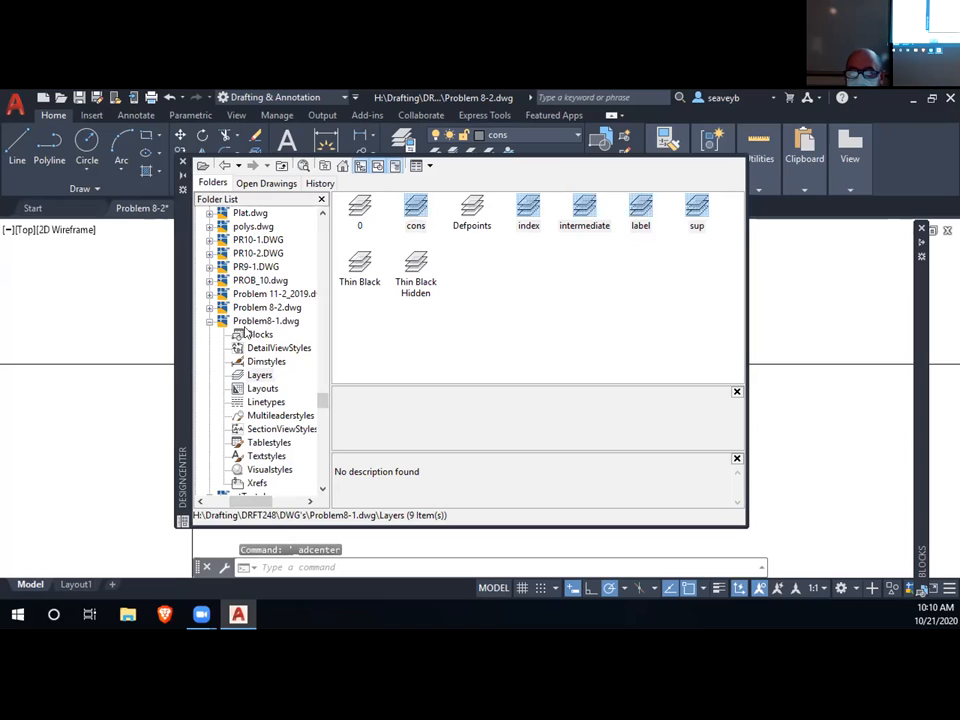
click(259, 374)
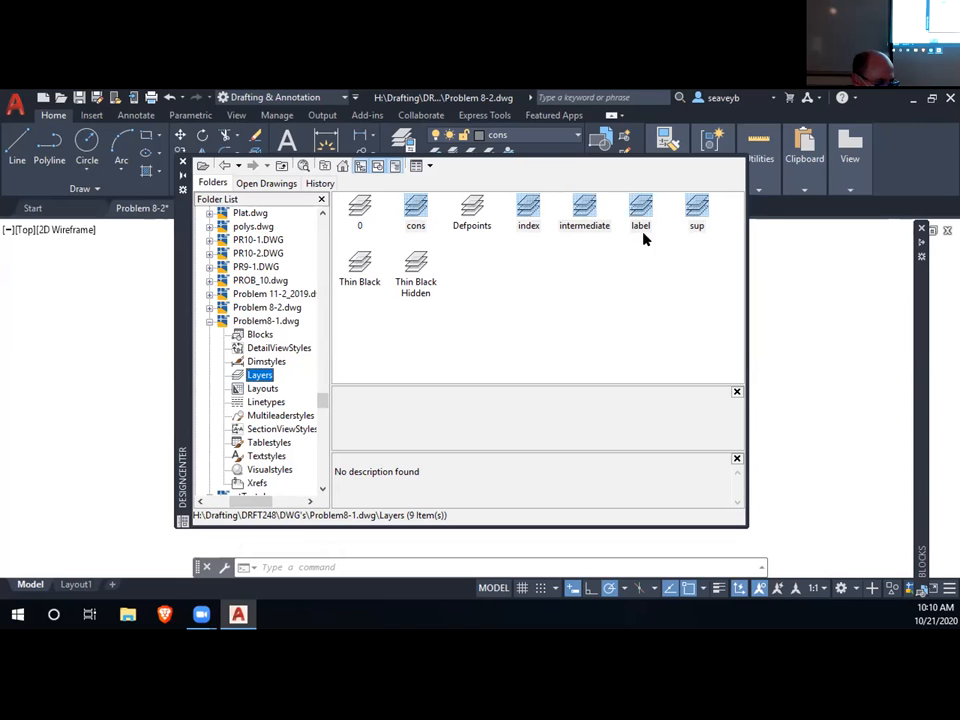
click(514, 283)
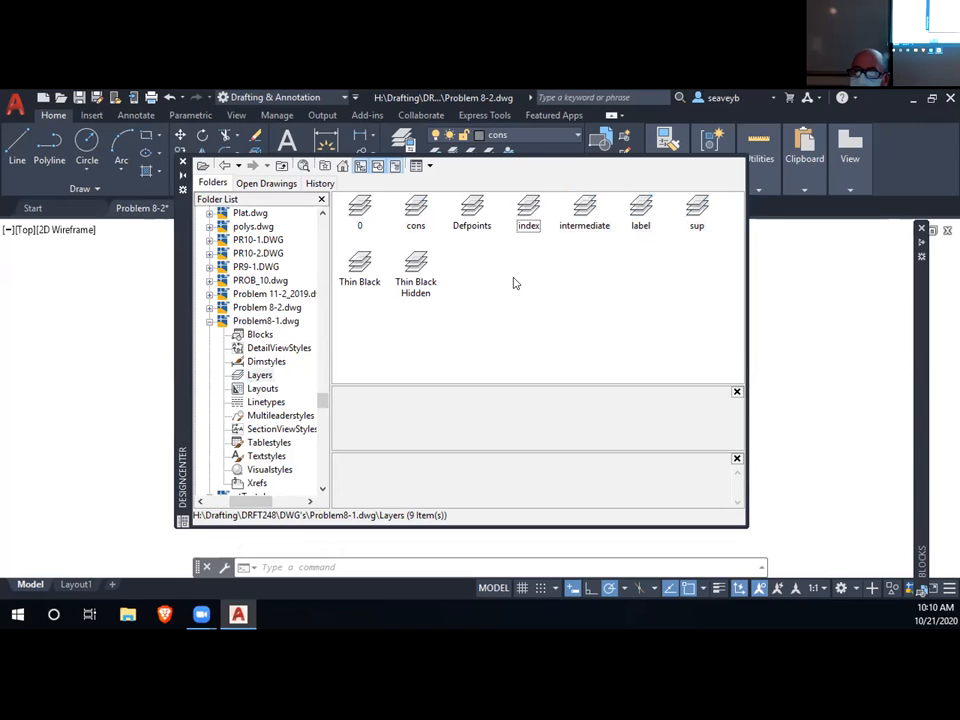
click(423, 206)
ctrl+click(528, 210)
ctrl+click(584, 210)
ctrl+click(640, 210)
ctrl+click(696, 210)
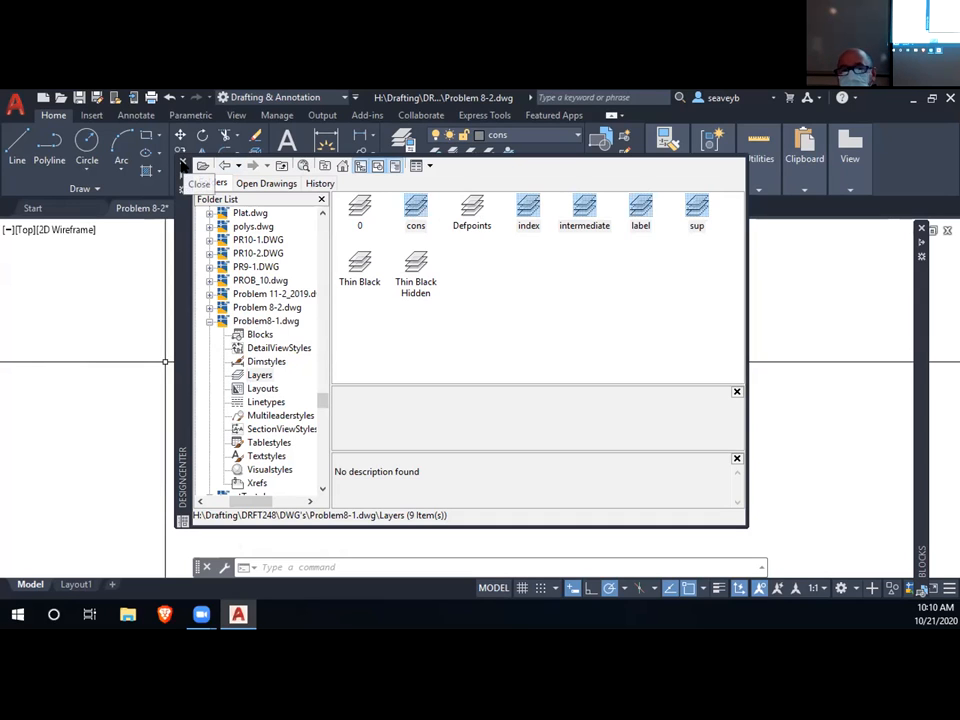
click(182, 163)
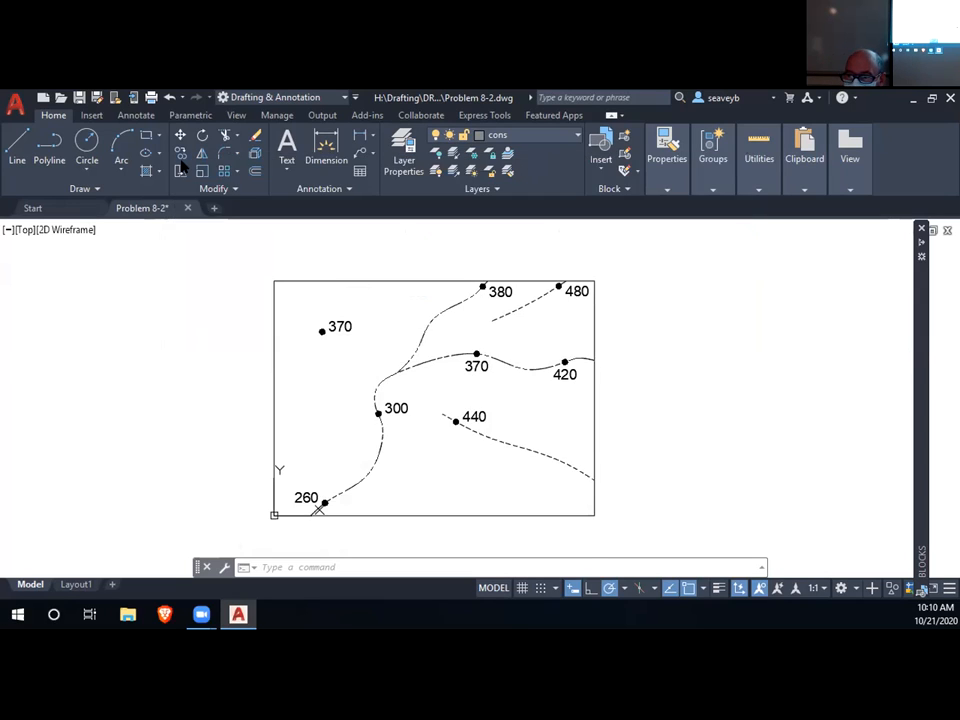
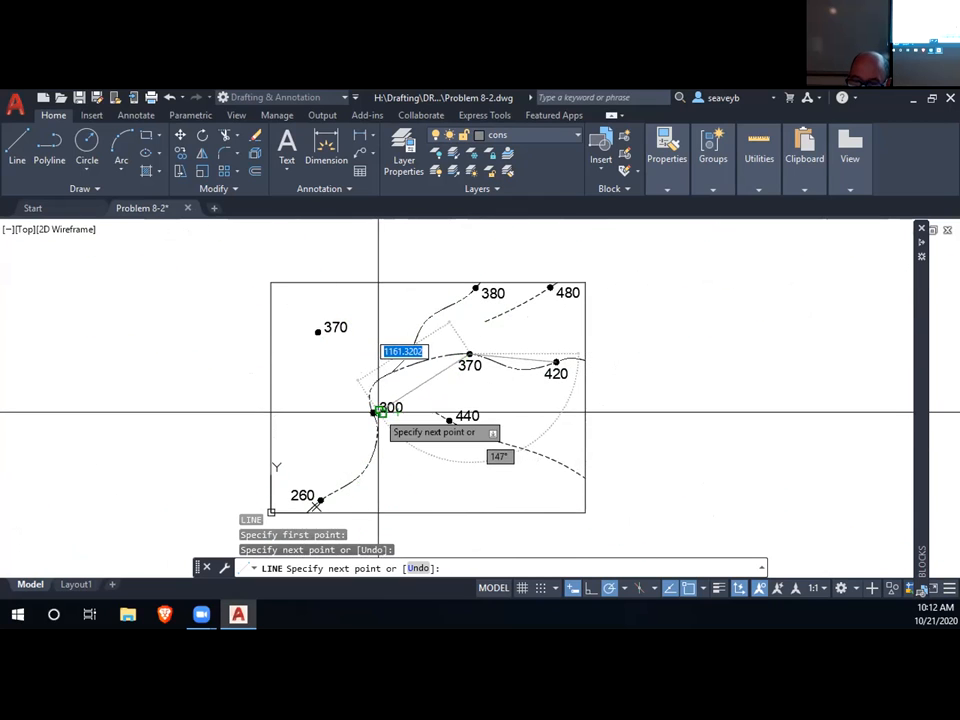
- Continue the construction line on the cons layer from the 370 point beside 420 through points 300, 260 and 440 to 420
scroll(377, 409, up, 8)
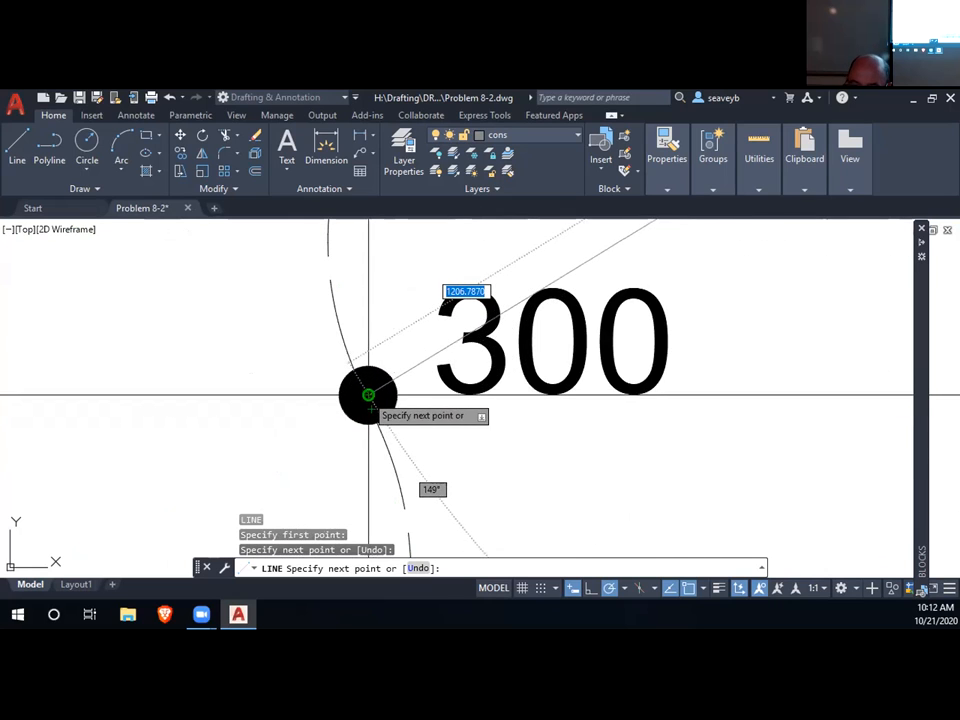
click(368, 396)
scroll(400, 415, down, 8)
middle_drag(476, 463, 503, 340)
scroll(443, 410, up, 8)
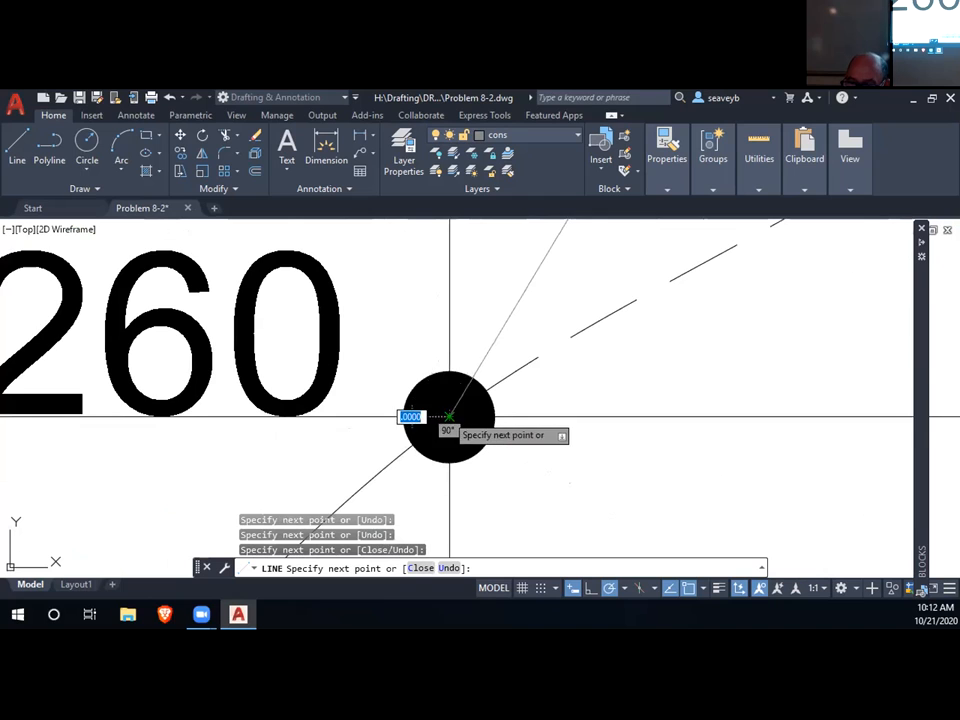
scroll(449, 416, down, 8)
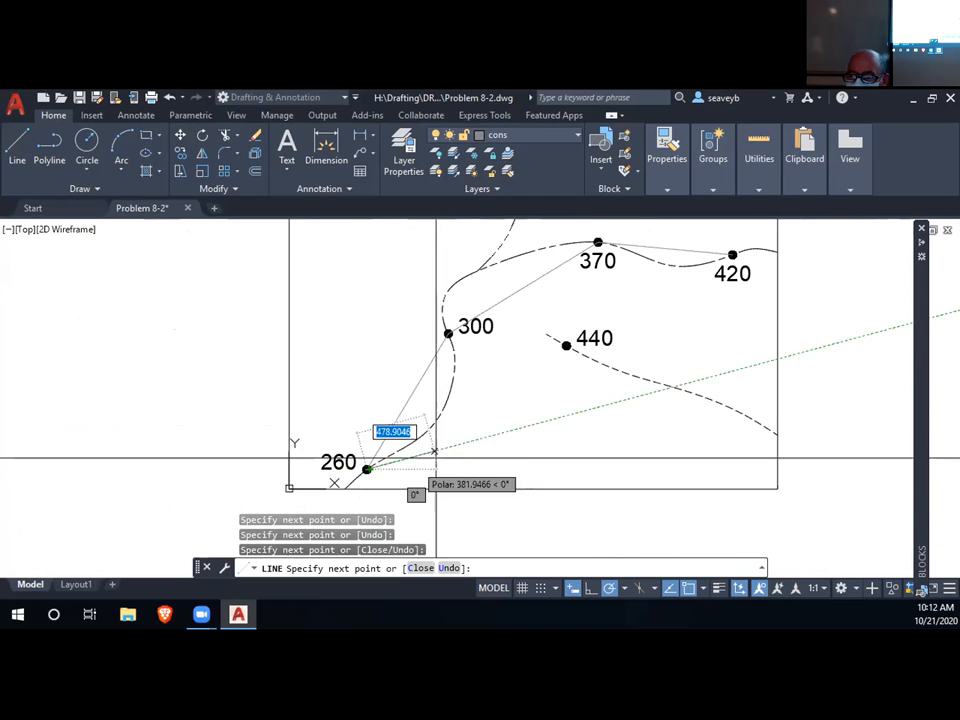
click(566, 345)
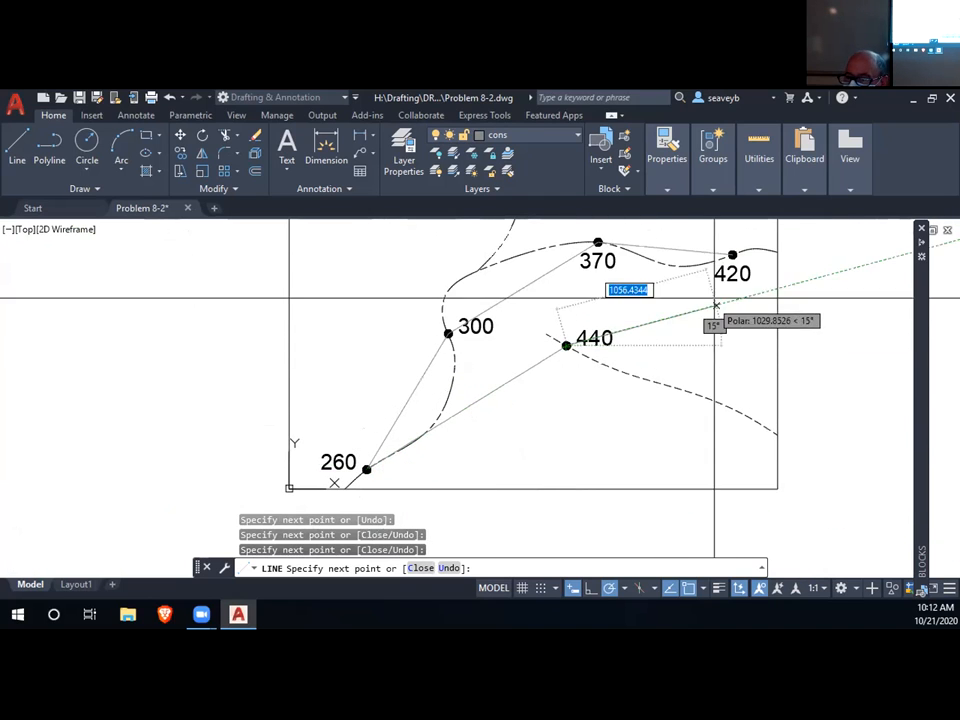
click(718, 264)
scroll(718, 264, up, 5)
scroll(690, 395, down, 6)
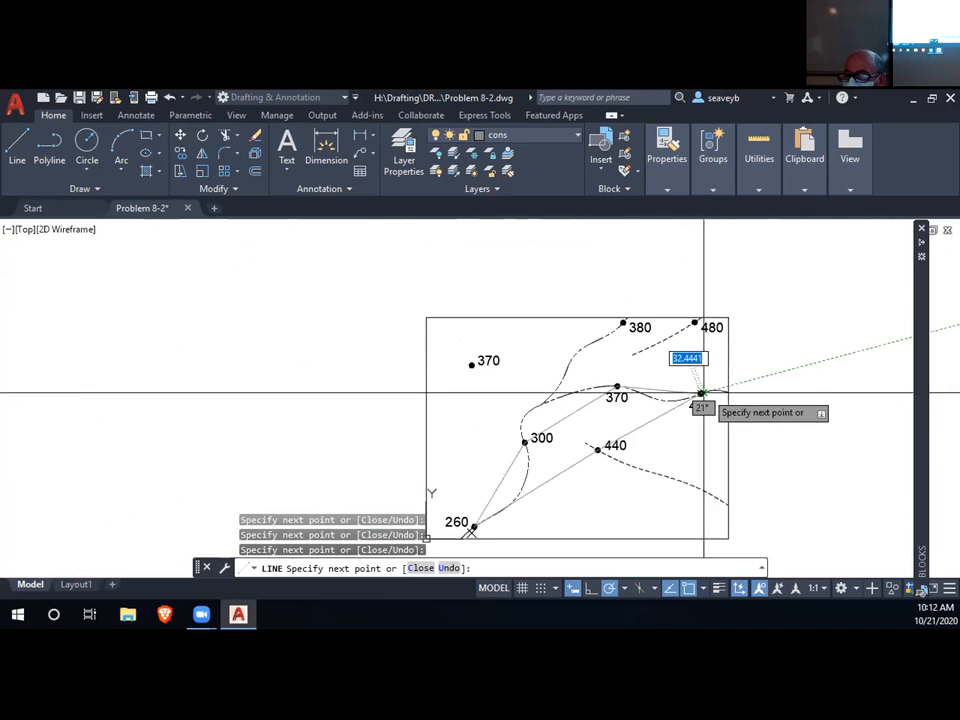
- Continue the construction line on the cons layer from the 420 point through 480 to the 380 point
scroll(711, 321, up, 9)
click(651, 321)
scroll(420, 360, down, 5)
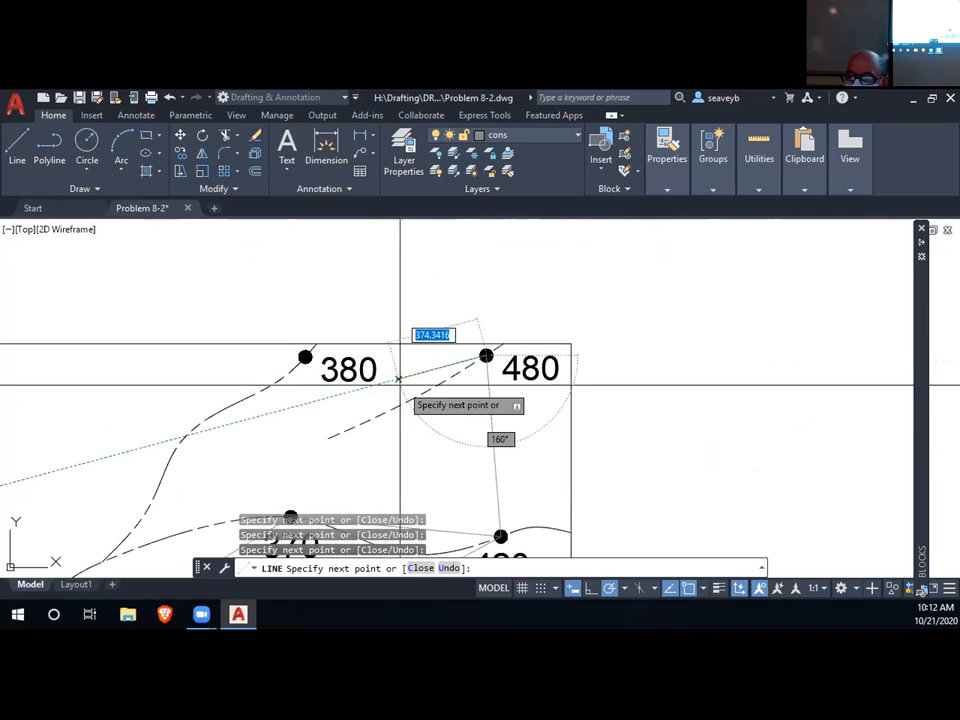
scroll(303, 358, up, 5)
click(305, 356)
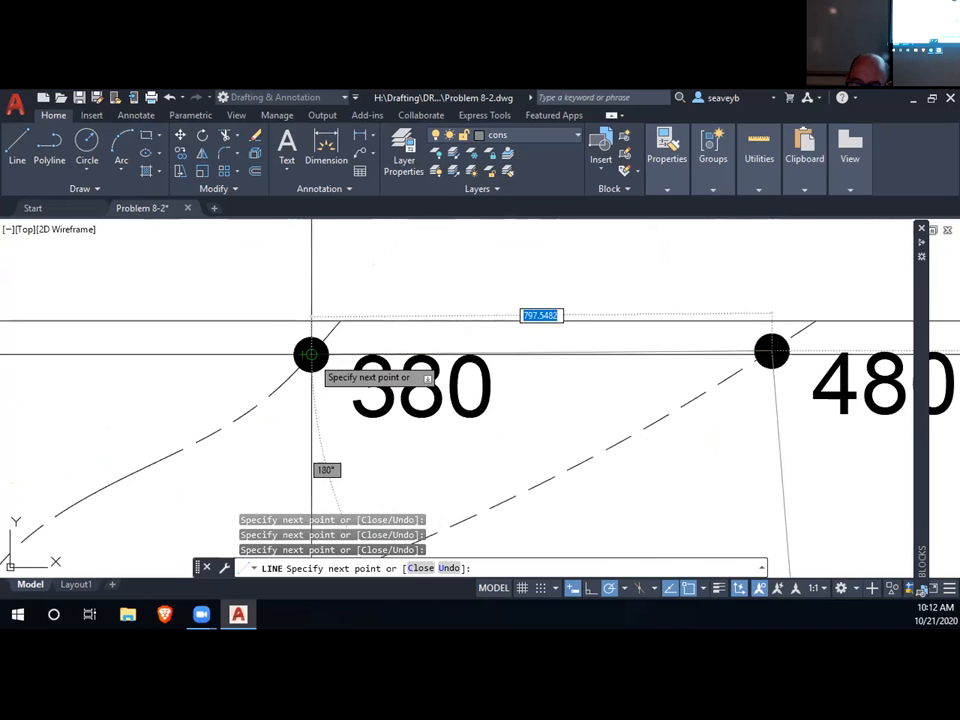
- Extend the construction line from 380 through 300 and the far-west 370 point back to 380, and end the line
scroll(168, 495, down, 7)
middle_drag(168, 495, 620, 308)
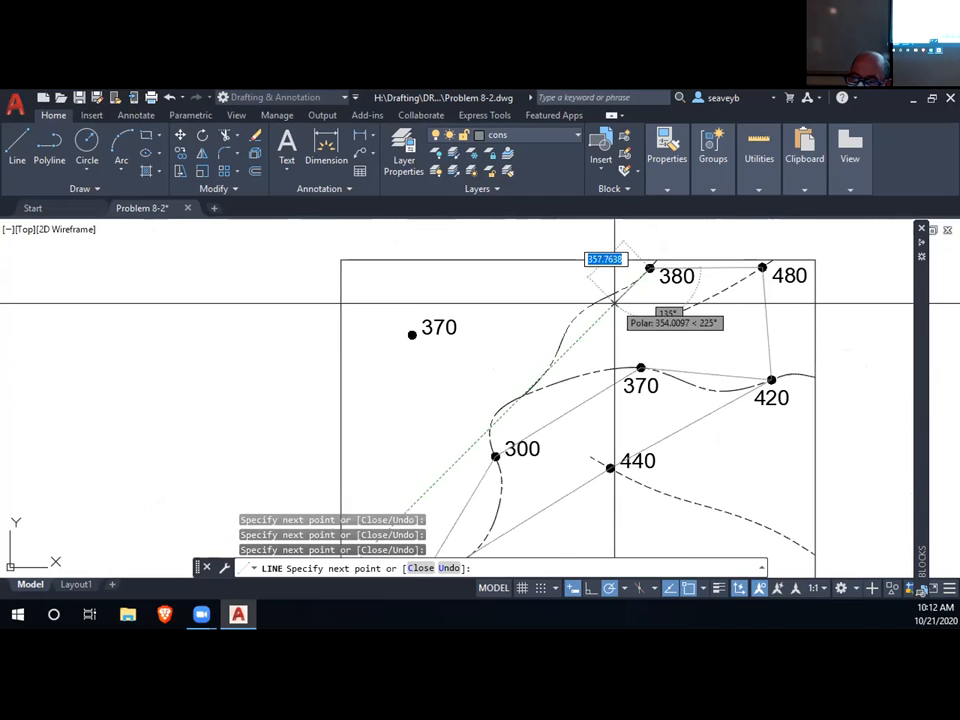
scroll(496, 455, up, 8)
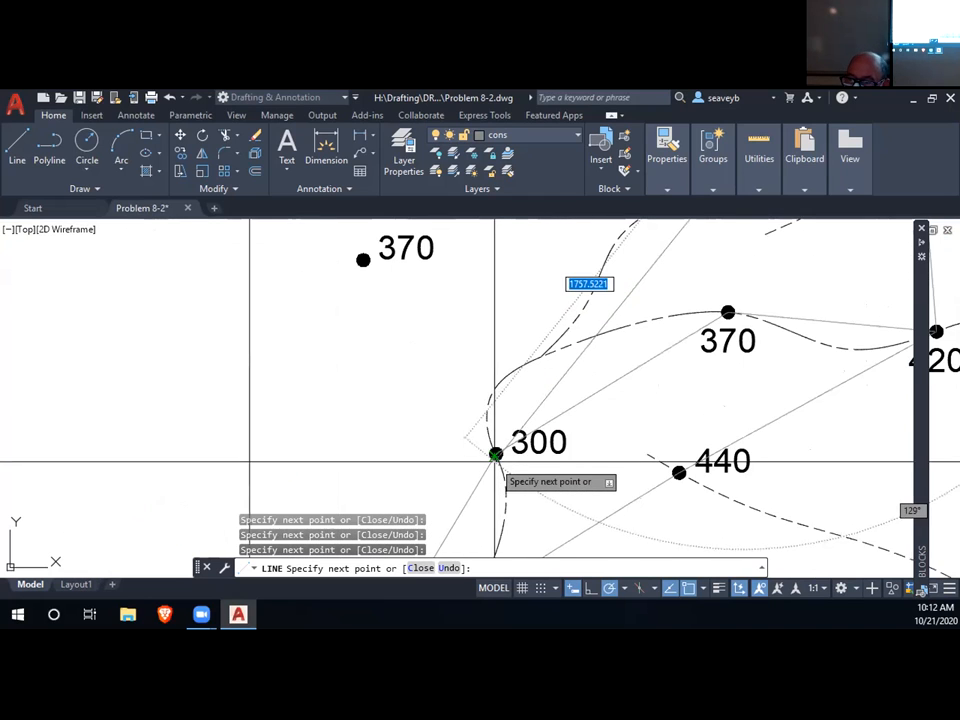
click(496, 438)
scroll(496, 438, down, 6)
click(405, 360)
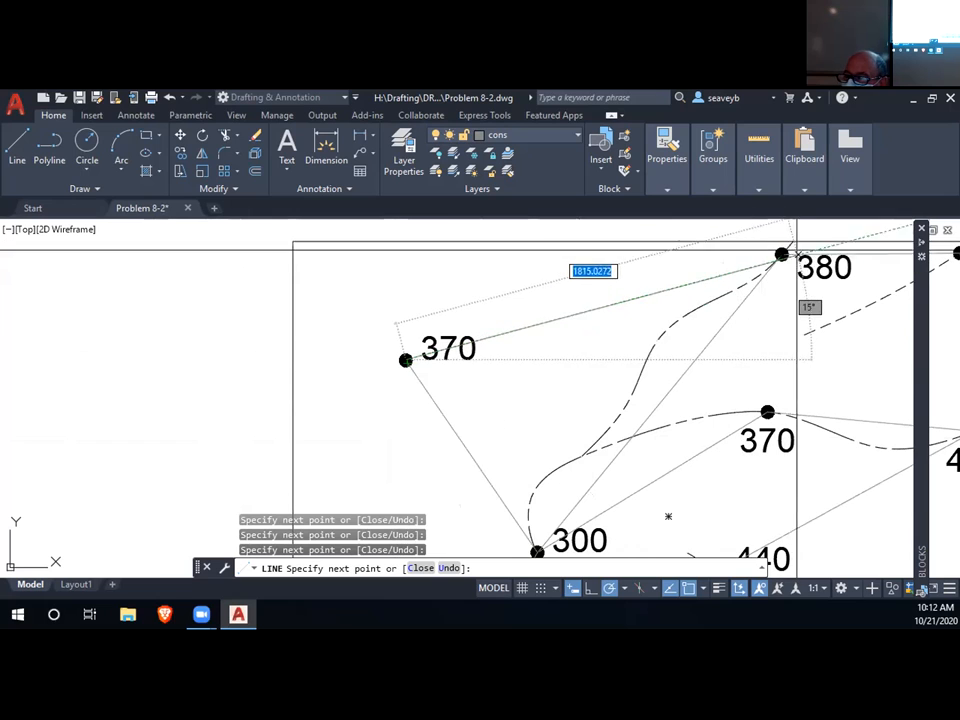
scroll(781, 255, up, 5)
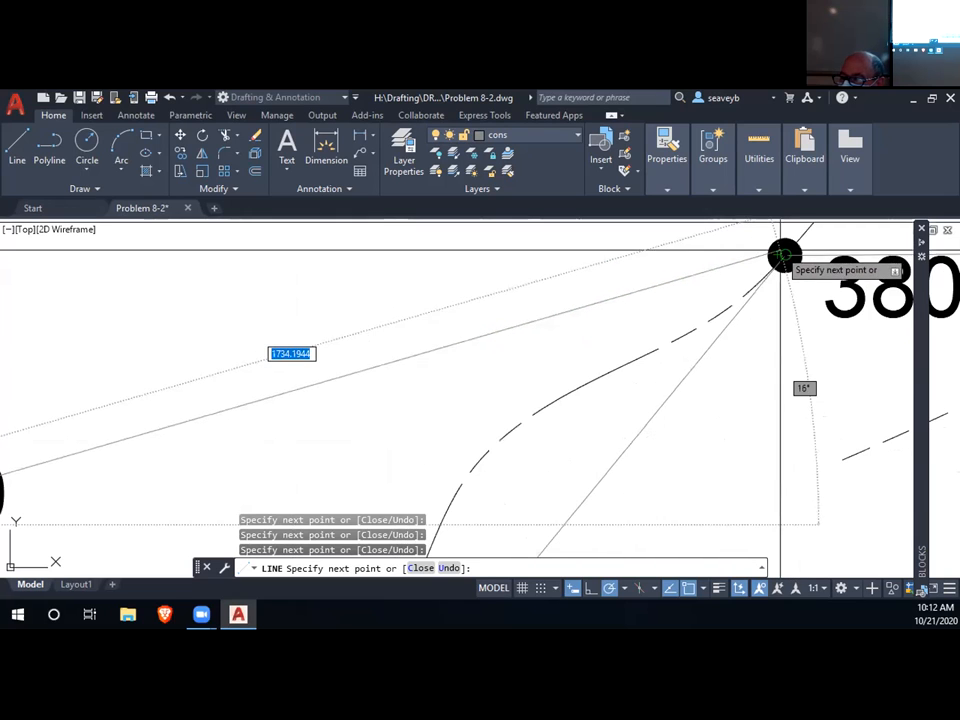
scroll(784, 255, down, 5)
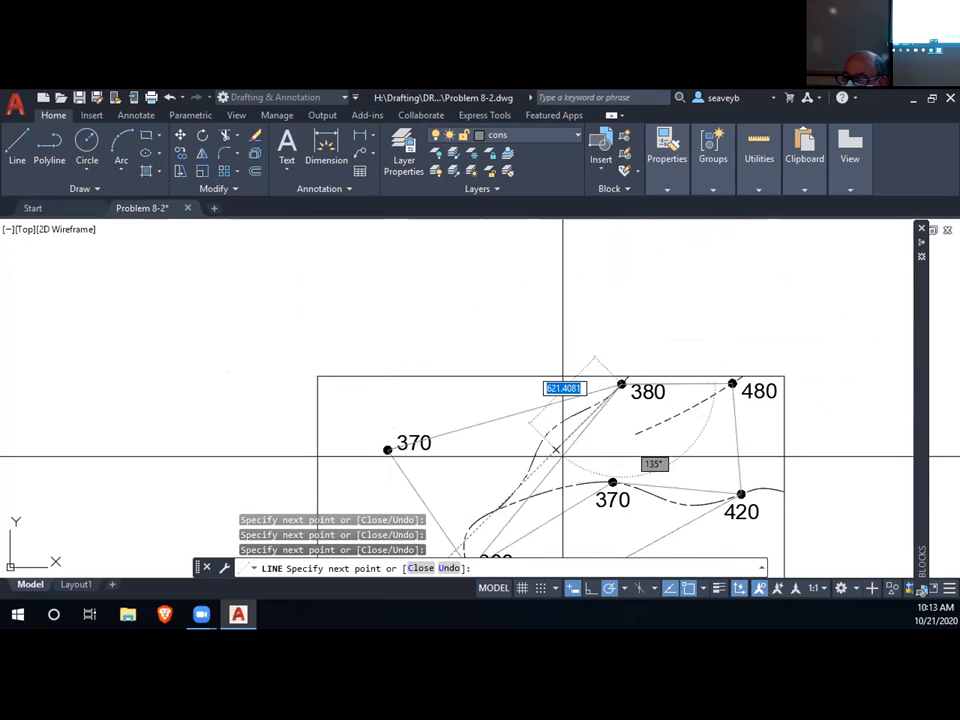
mouse_move(655, 497)
middle_down()
mouse_move(645, 447)
mouse_move(672, 377)
middle_up()
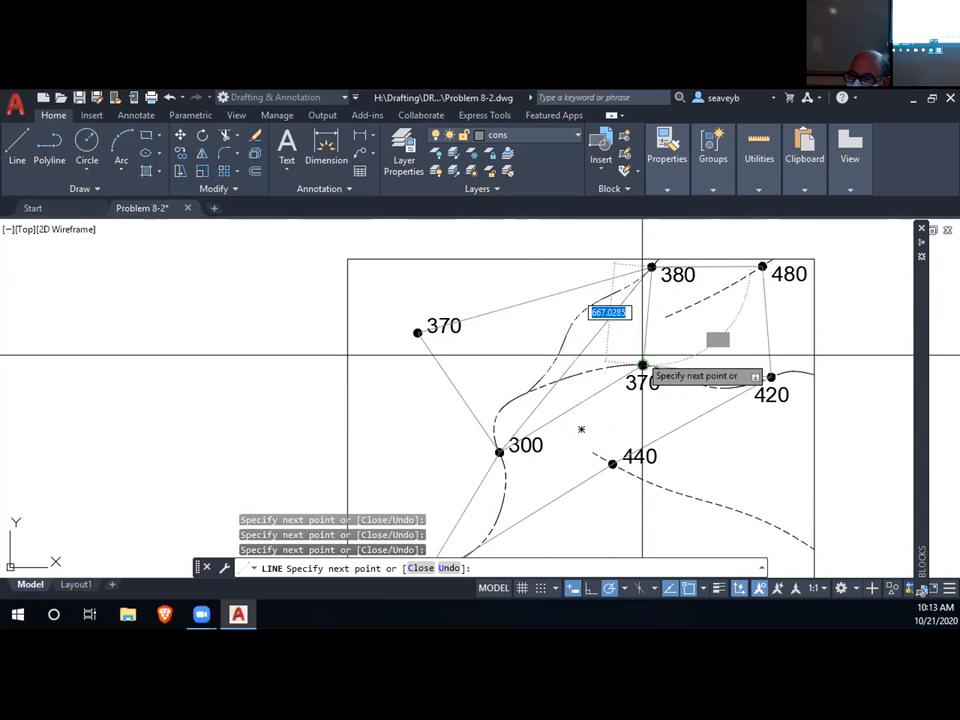
key(Return)
- Draw a construction line from the 260 point to the 370 point on the map's west side
middle_drag(480, 482, 550, 391)
key(Return)
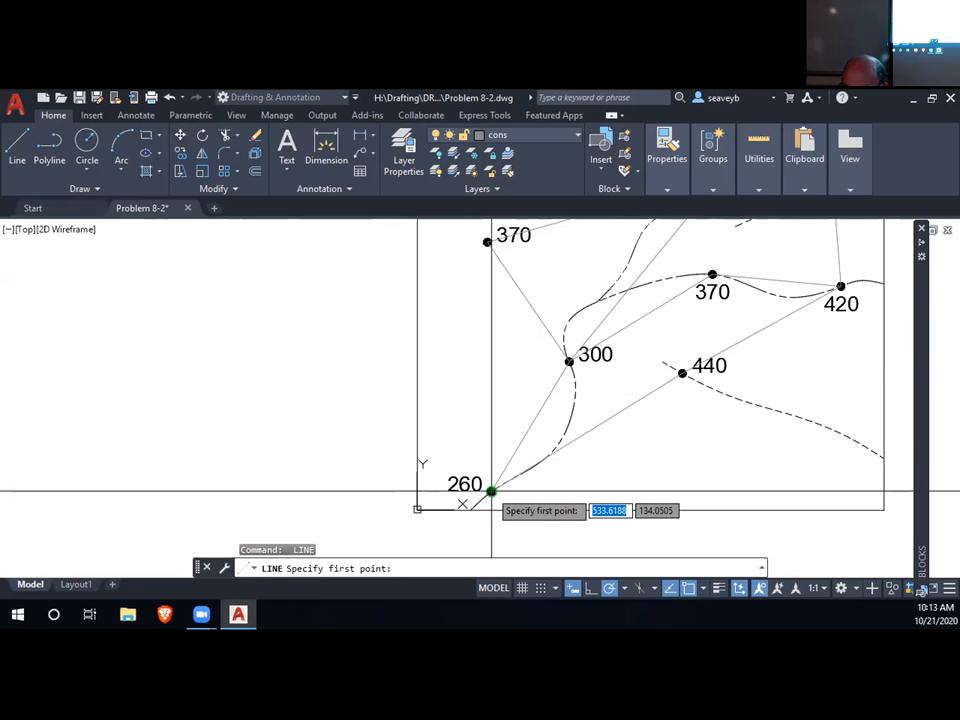
click(491, 491)
middle_drag(496, 316, 478, 435)
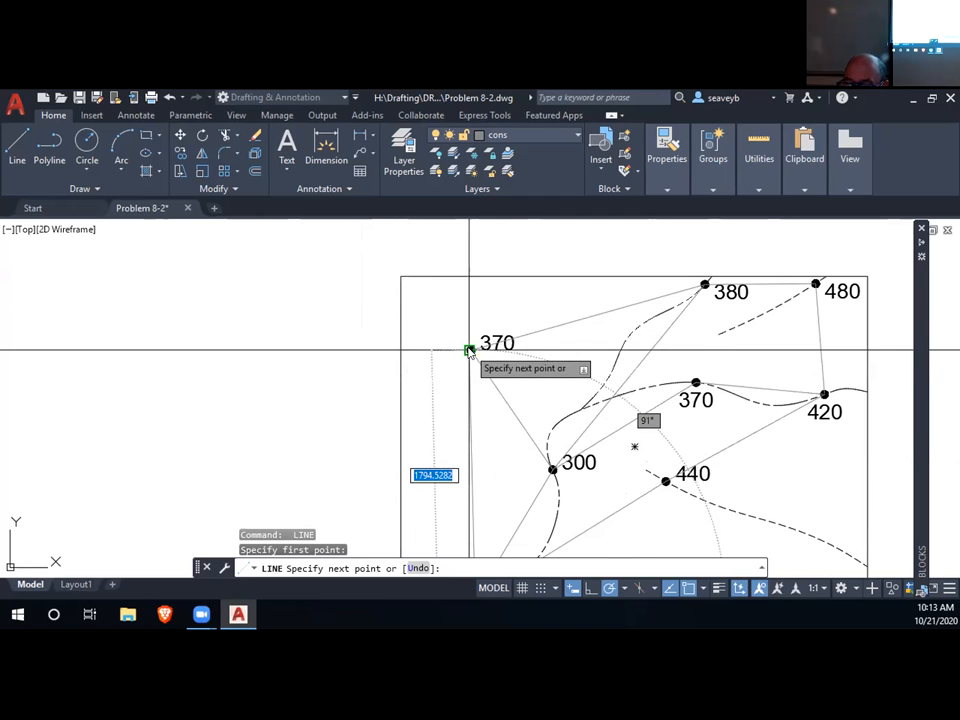
scroll(468, 350, up, 5)
click(468, 350)
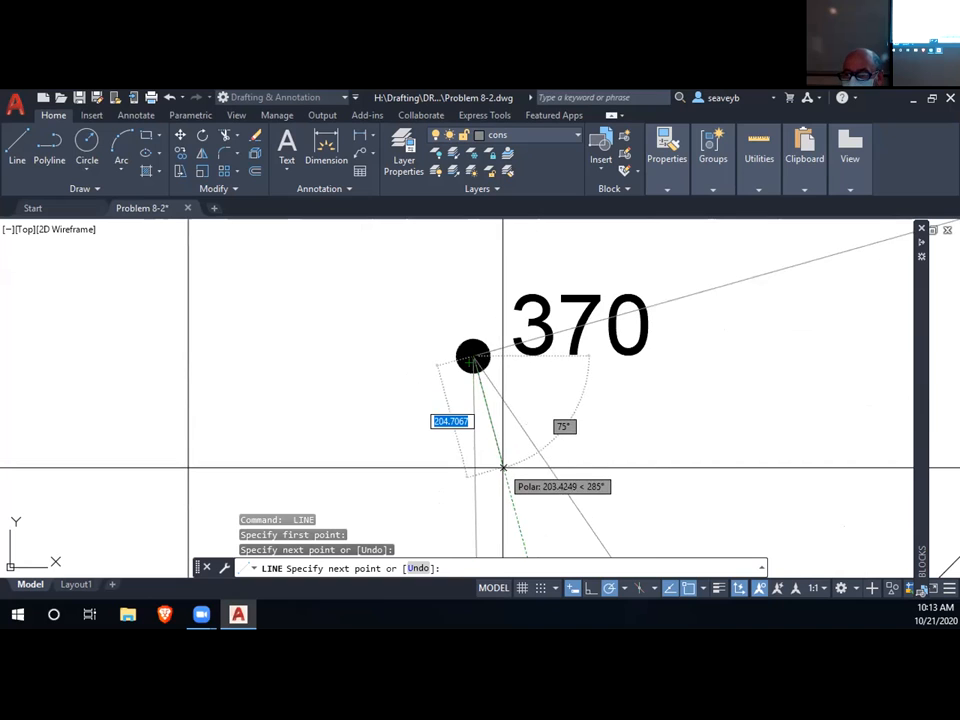
scroll(503, 466, down, 5)
middle_drag(463, 408, 369, 321)
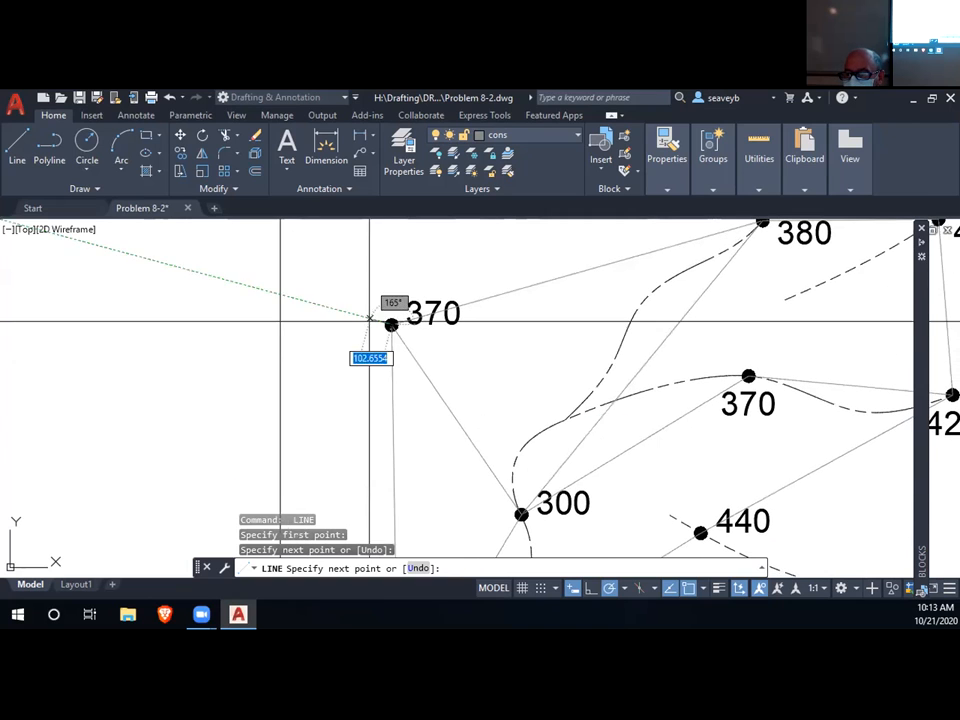
key(Escape)
- Draw a construction line from the 370 point beside 420 to the 480 point
middle_drag(680, 410, 621, 364)
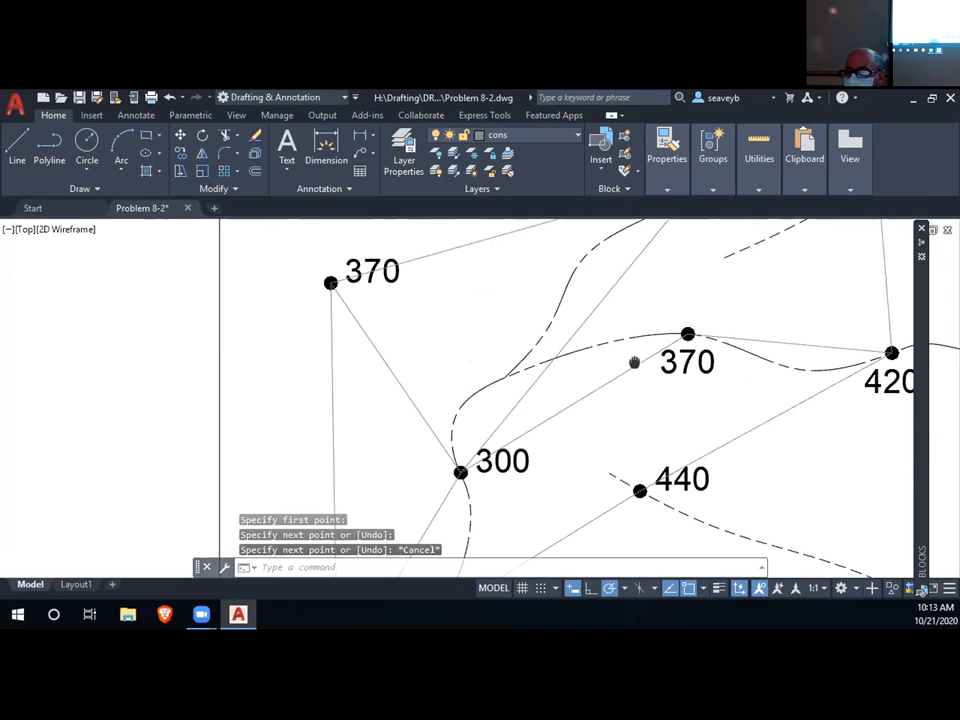
scroll(631, 412, down, 3)
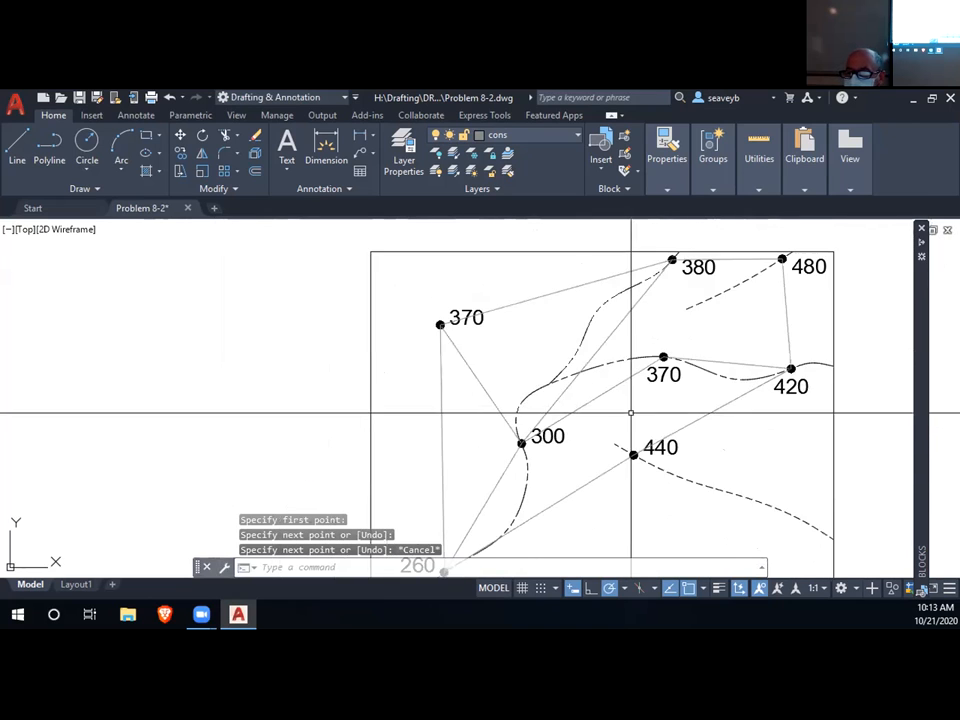
key(space)
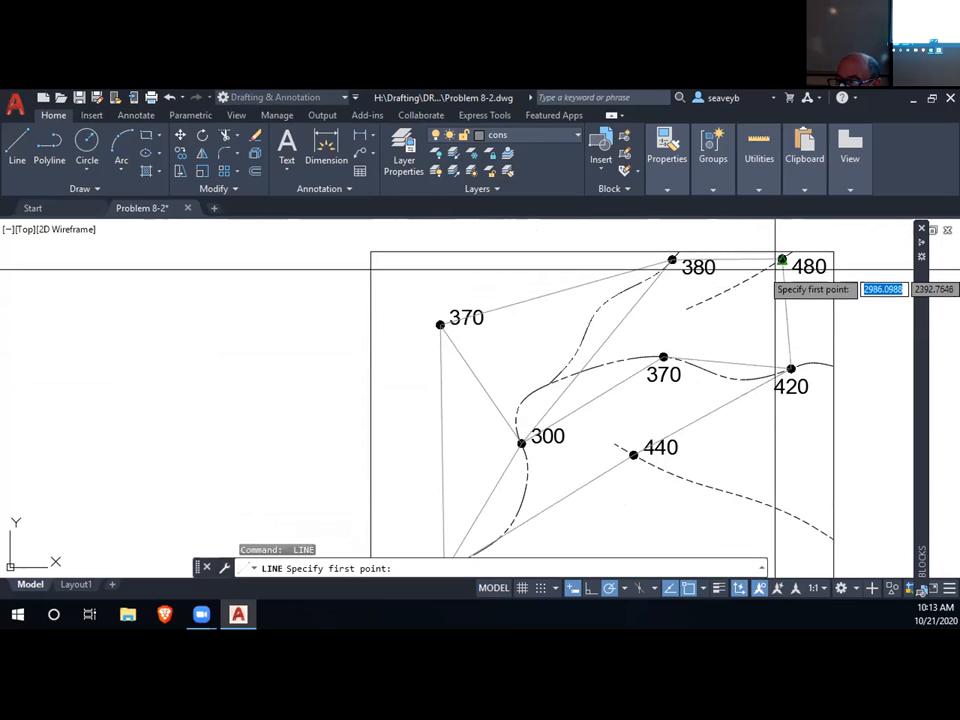
click(664, 357)
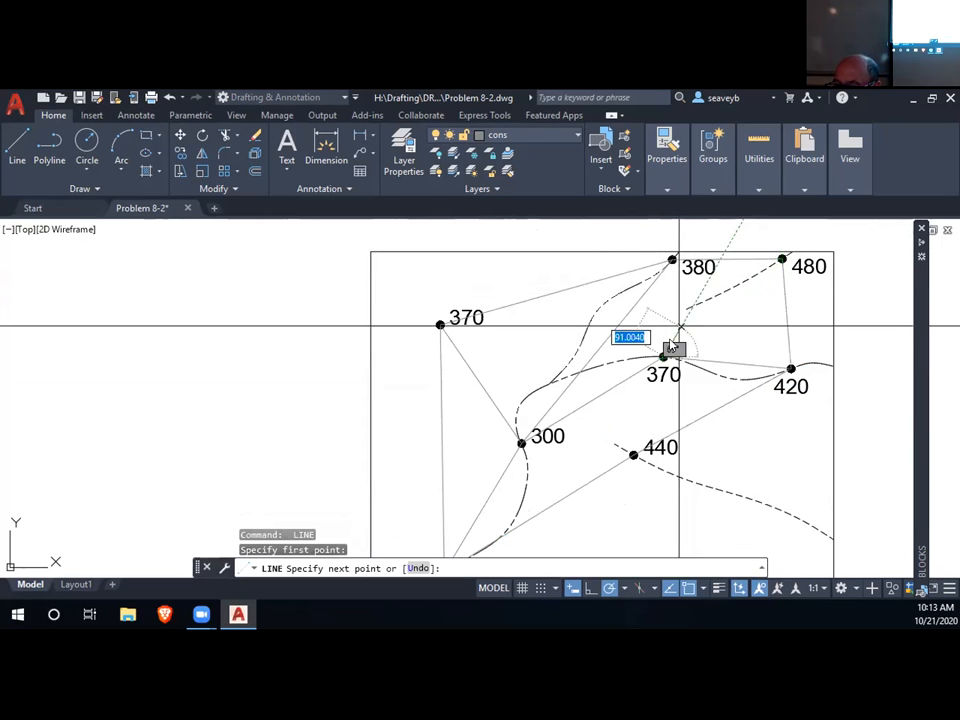
scroll(783, 259, up, 5)
click(783, 260)
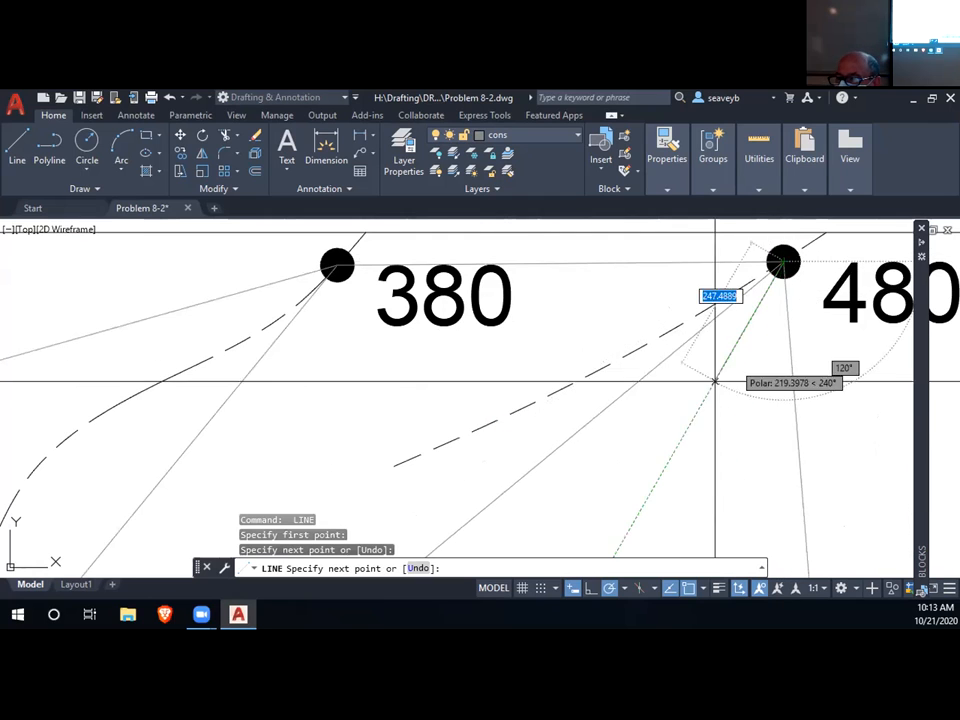
scroll(714, 381, down, 5)
key(Return)
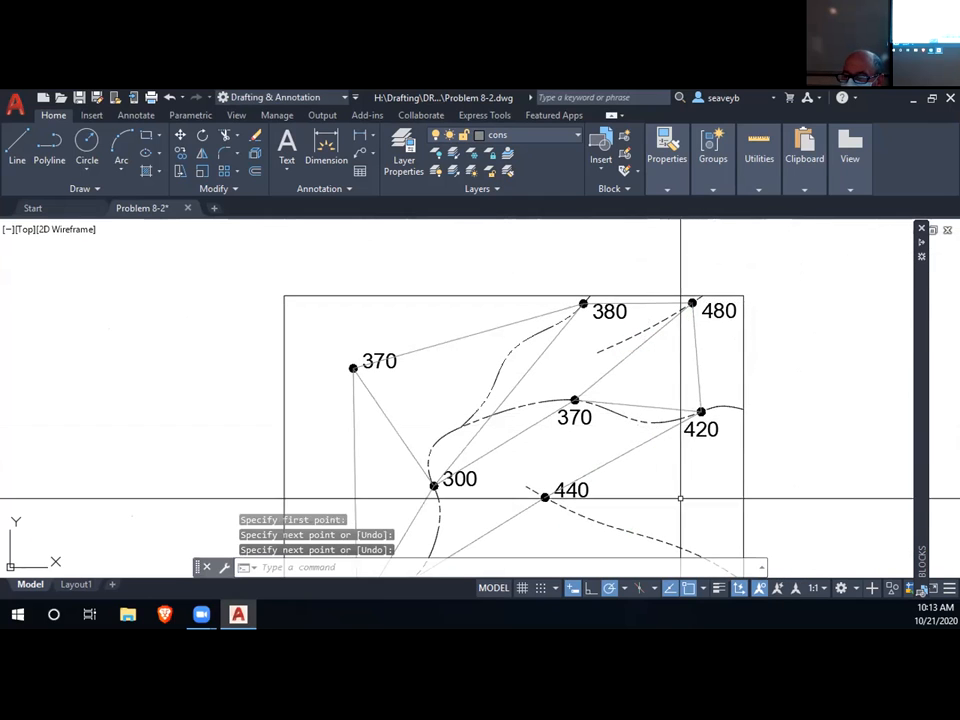
- Draw a construction line from the 370 point beside 420 through 440 to the 300 point
middle_drag(724, 525, 744, 433)
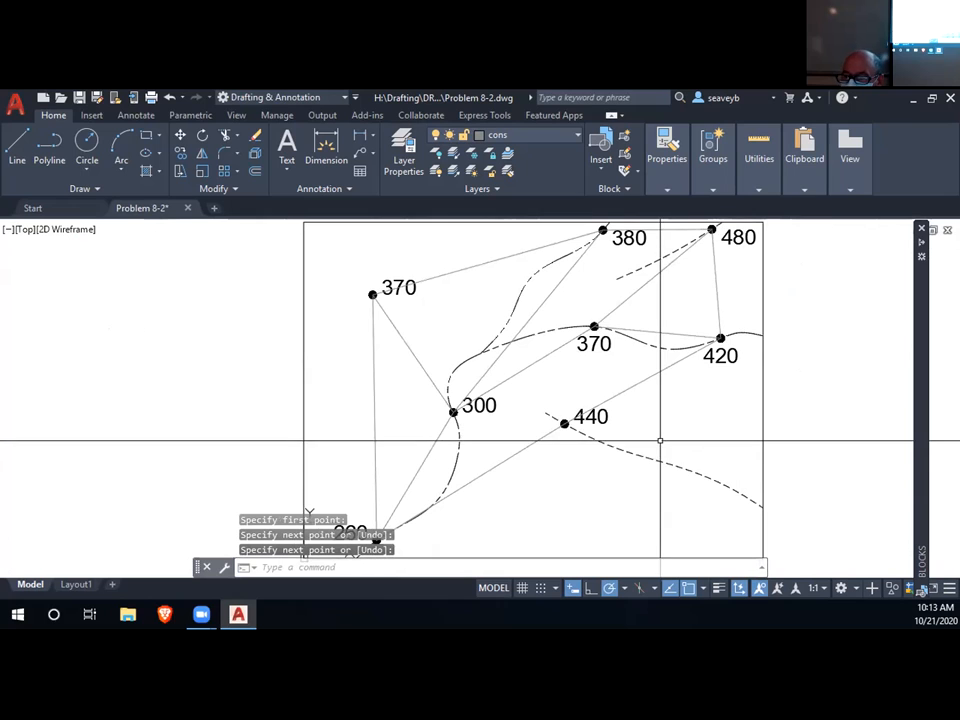
text(l)
key(Return)
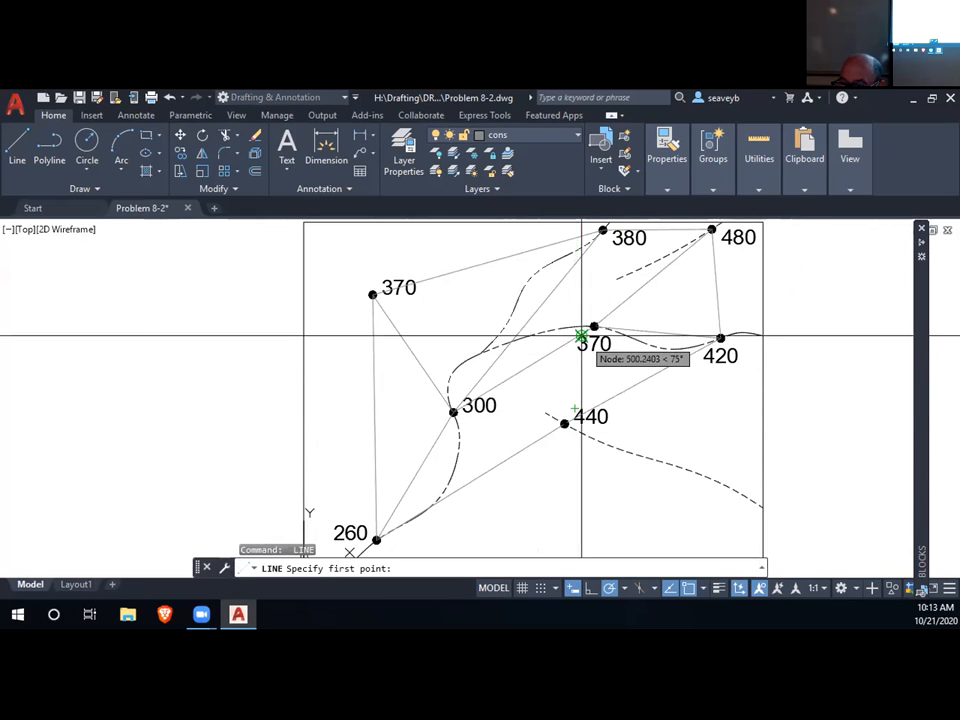
click(594, 327)
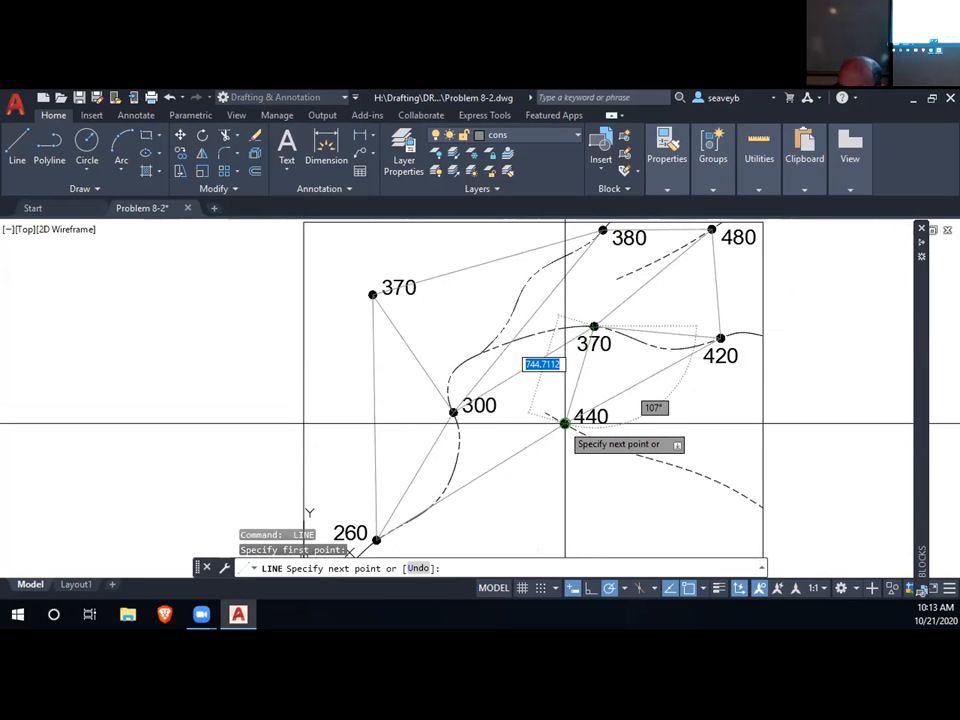
click(565, 423)
click(452, 412)
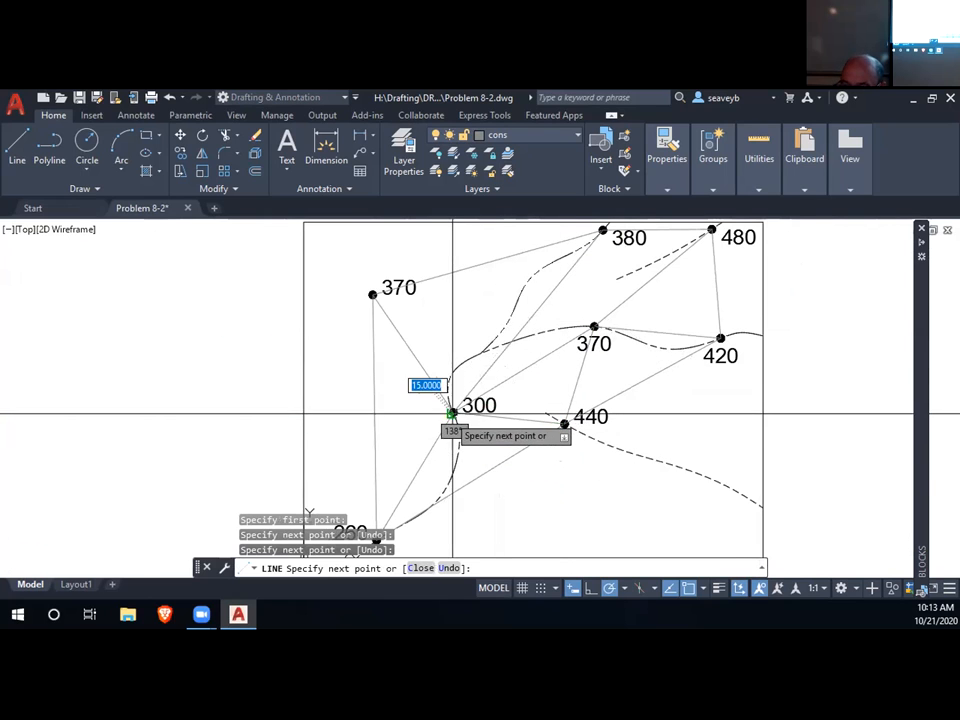
key(Return)
scroll(590, 495, down, 3)
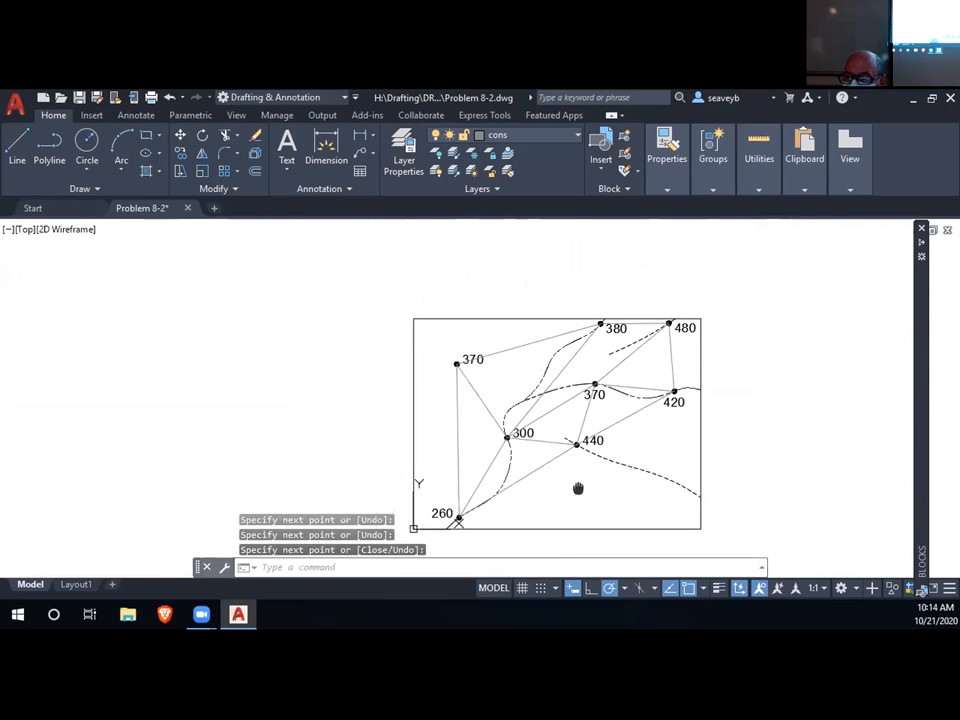
middle_drag(574, 488, 606, 488)
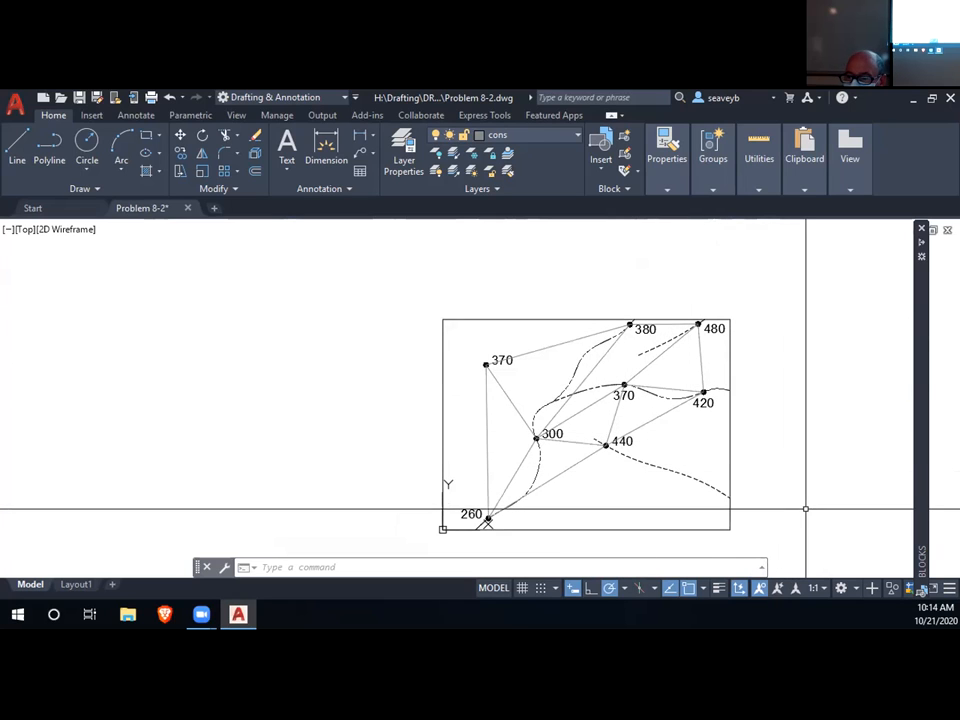
scroll(646, 471, up, 2)
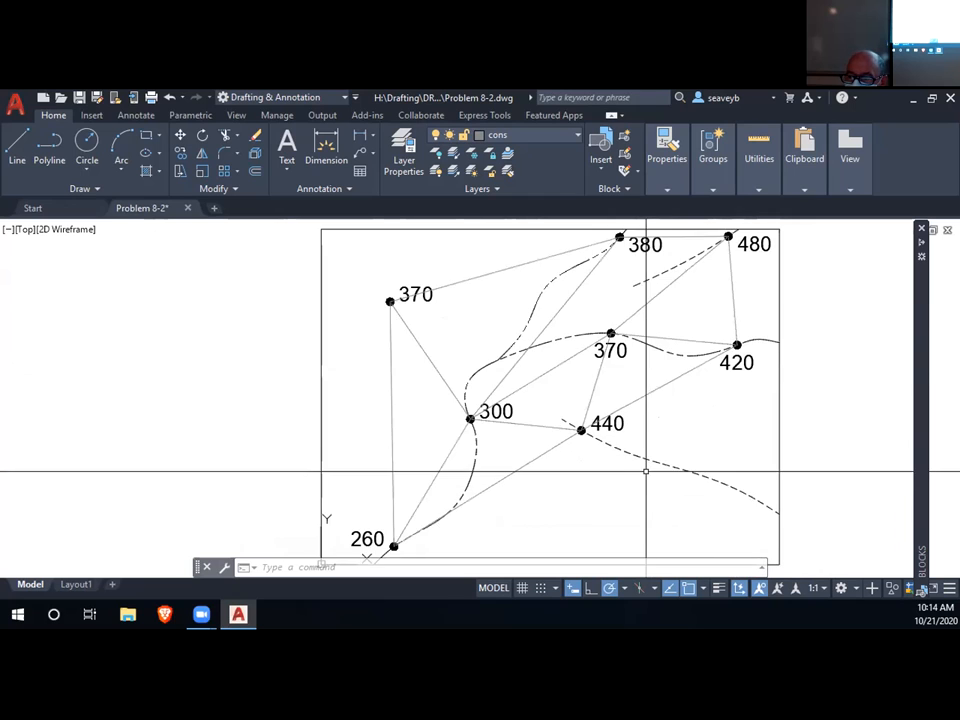
middle_drag(646, 471, 566, 467)
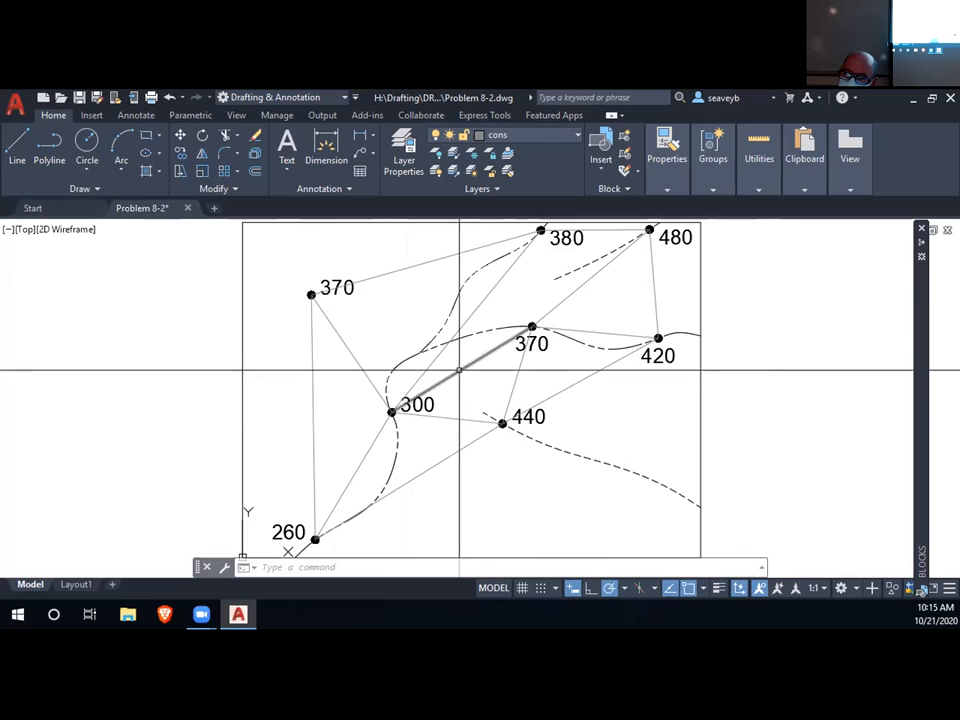
mouse_move(459, 371)
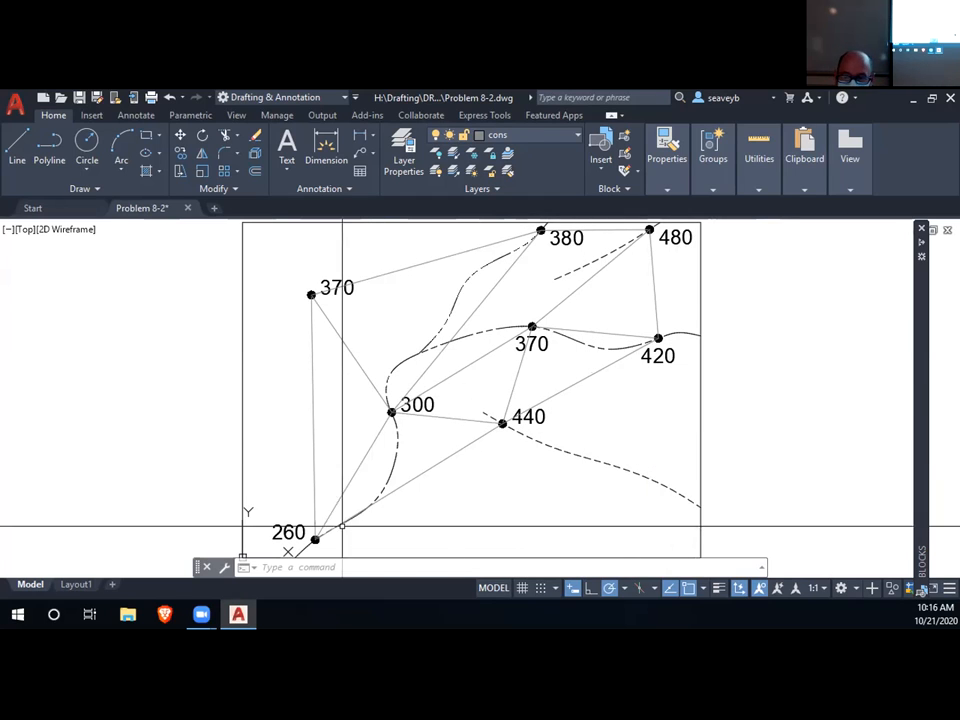
- Divide the 260–300 construction line into 2 equal segments and the 260–440 line into 9 with the Divide command
middle_drag(301, 544, 367, 474)
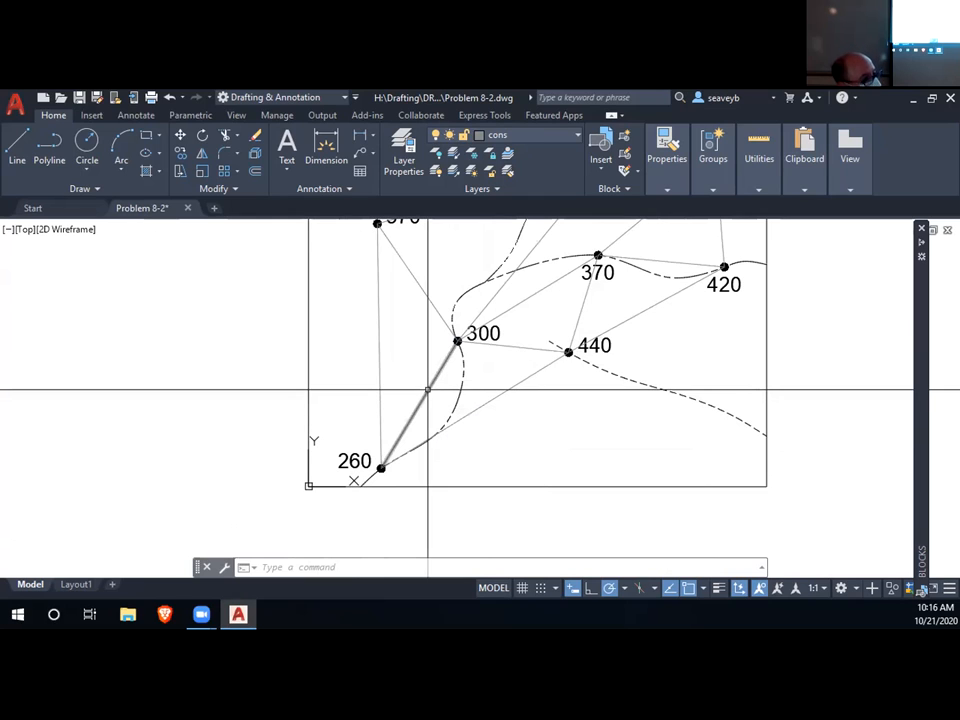
text(div)
key(Return)
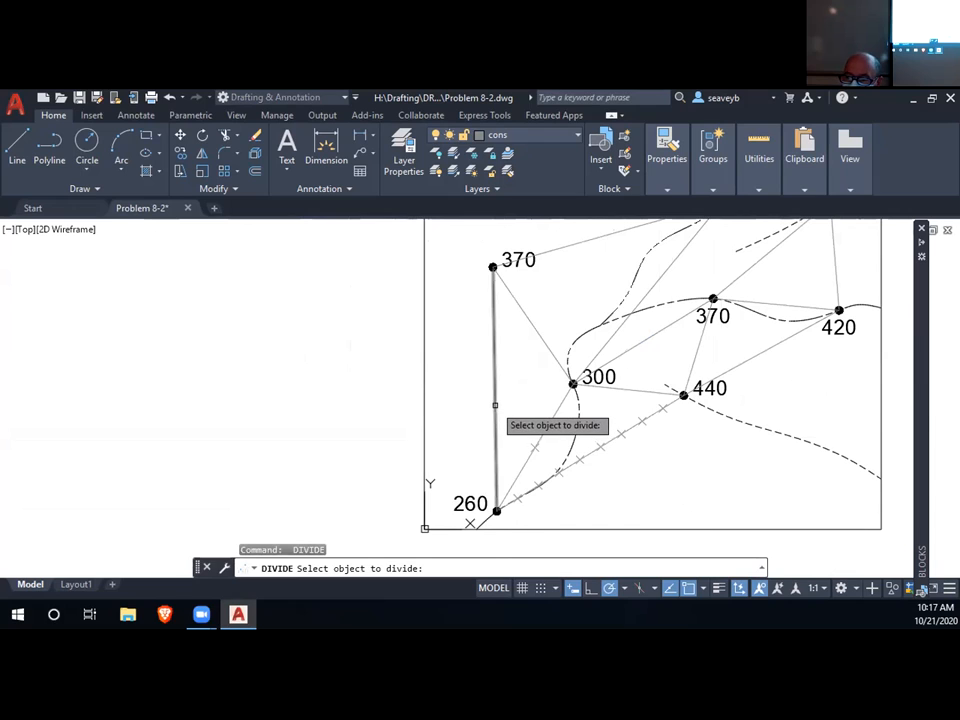
- Try to divide the construction line between 260 and the west 370 point into 5.5 segments
click(495, 405)
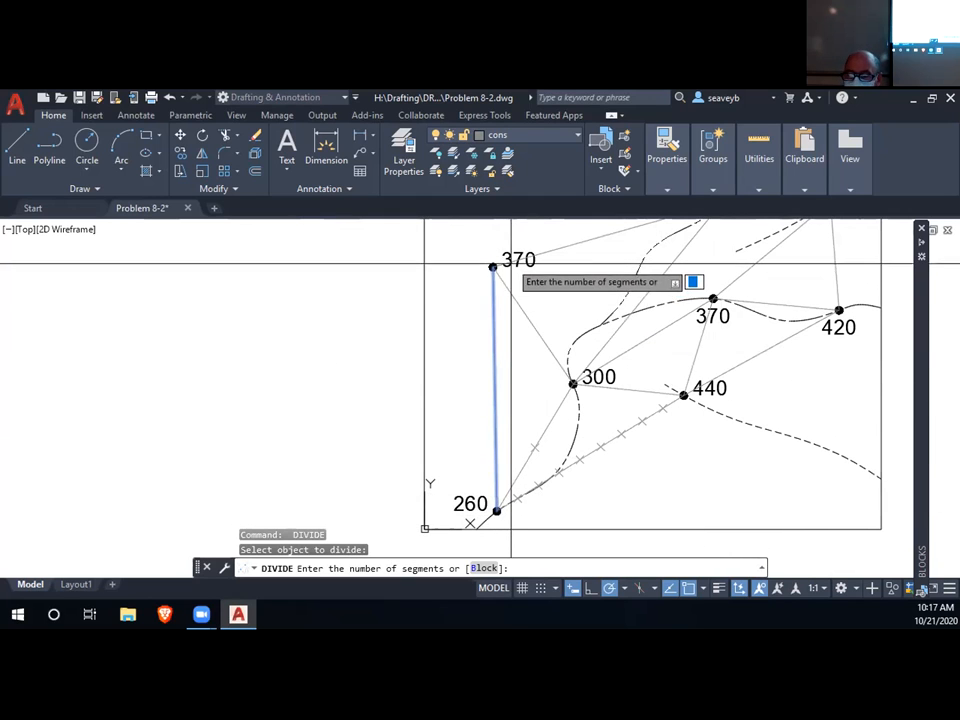
text(5.5)
key(Return)
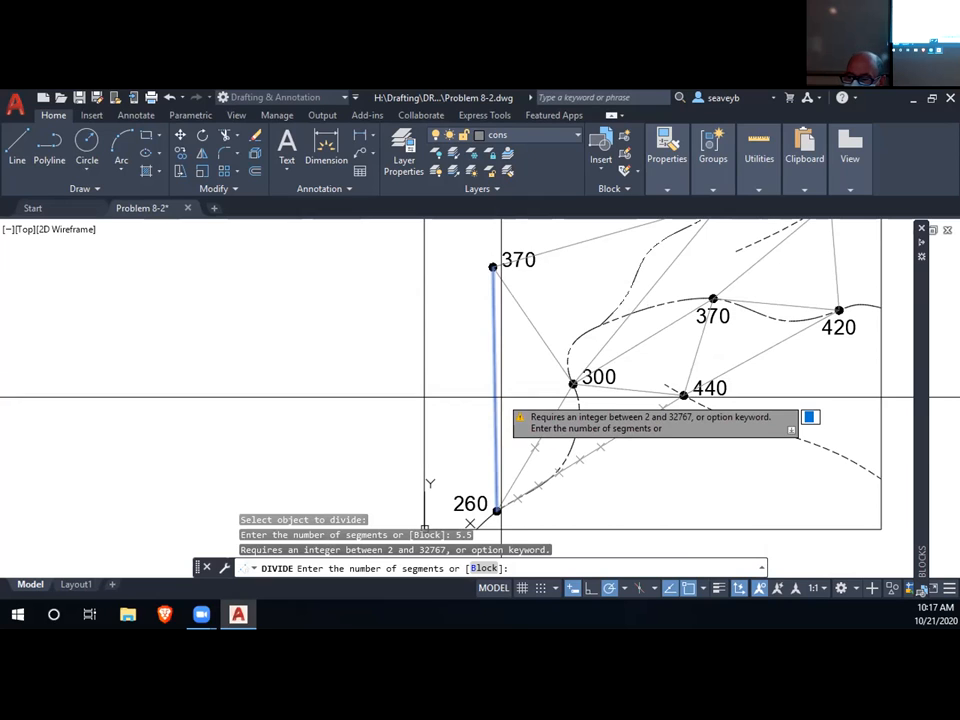
key(Escape)
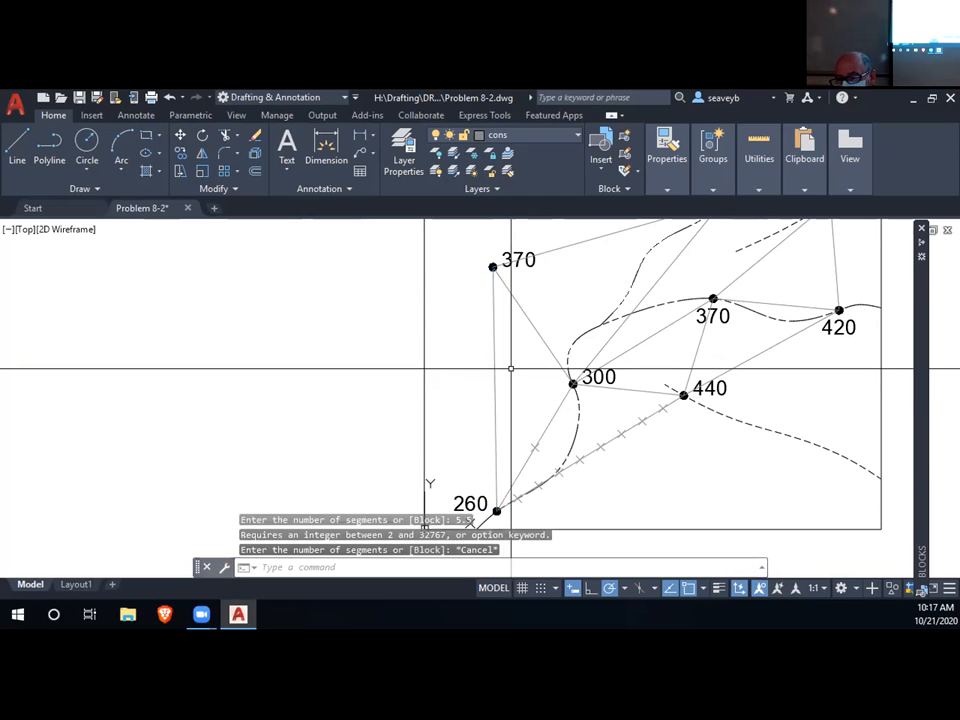
- Divide the construction line between 260 and the west 370 point into 11 equal segments
key(Return)
click(494, 372)
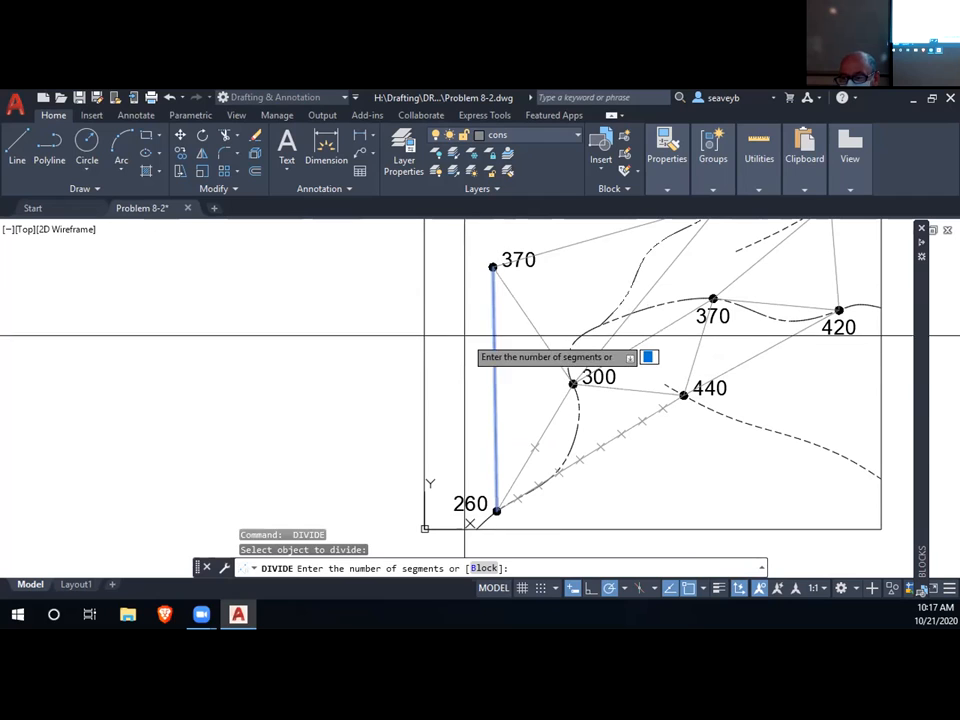
text(11)
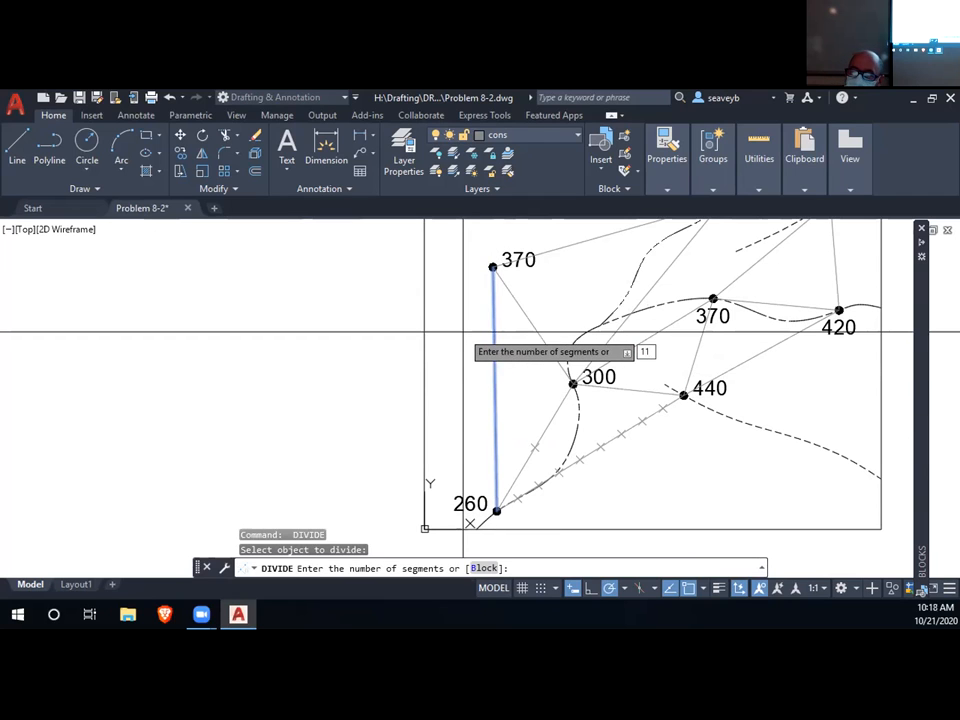
key(Return)
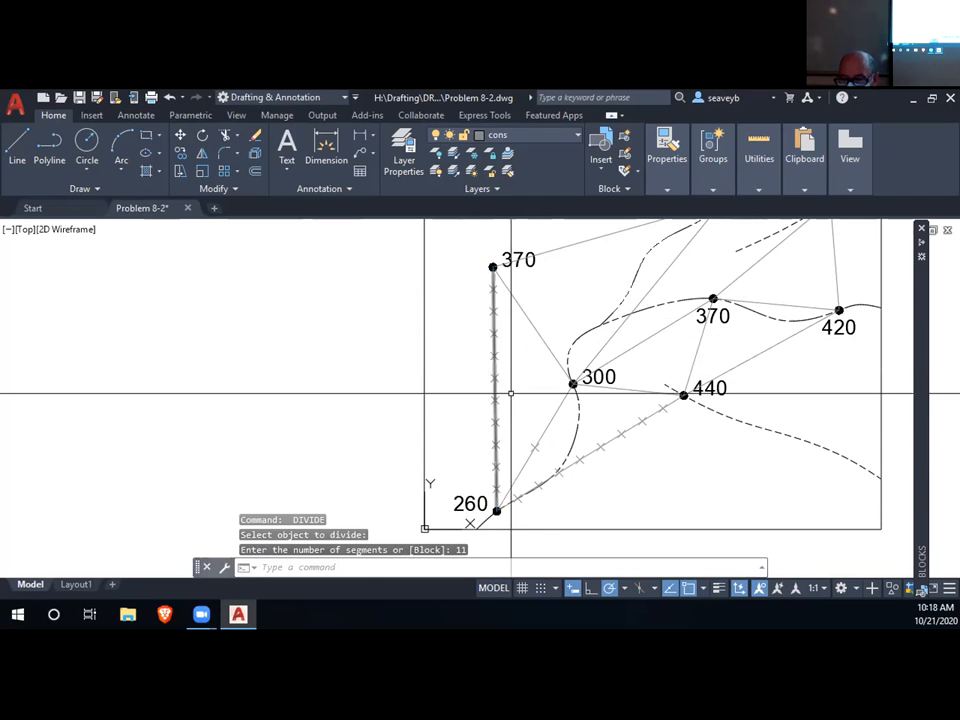
- Delete every other division point on the construction line between 260 and the west 370 point, starting with the one nearest 260
click(495, 488)
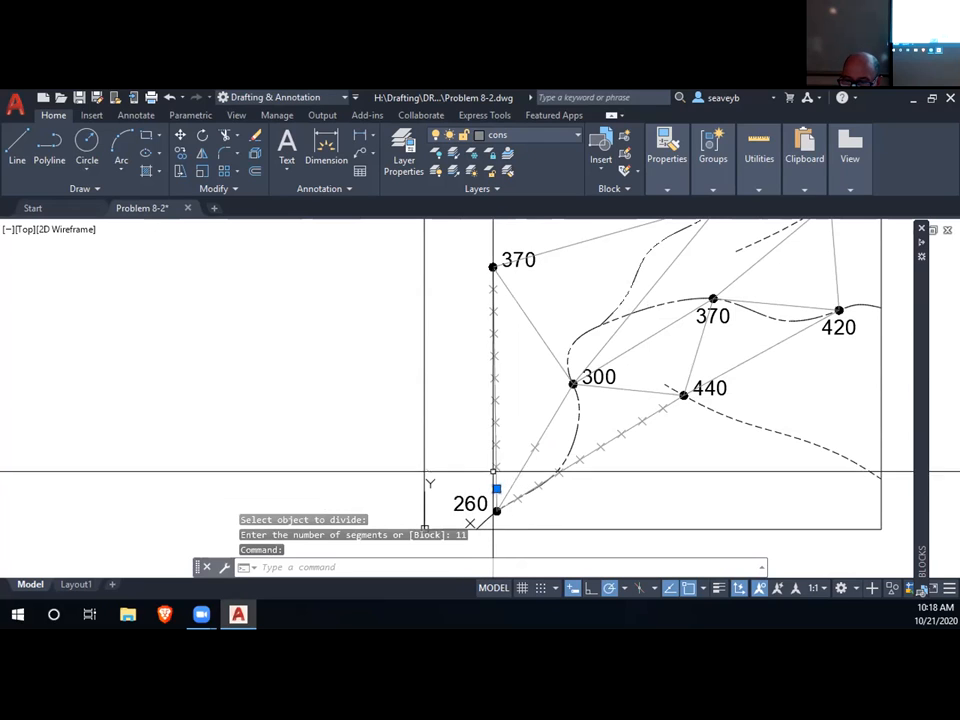
click(495, 444)
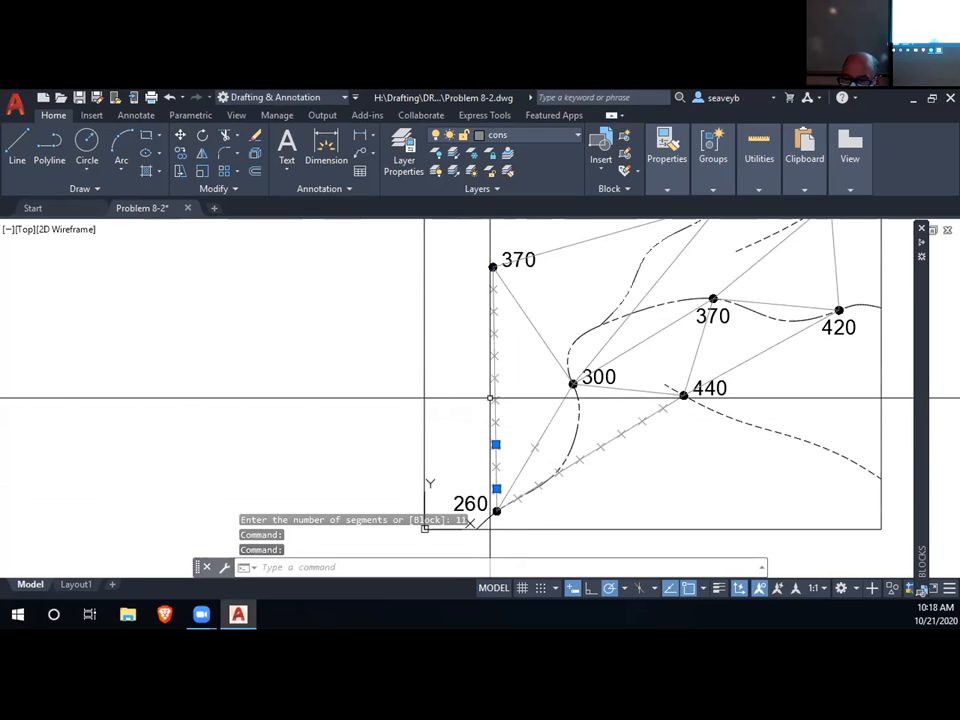
click(494, 400)
click(494, 355)
click(494, 310)
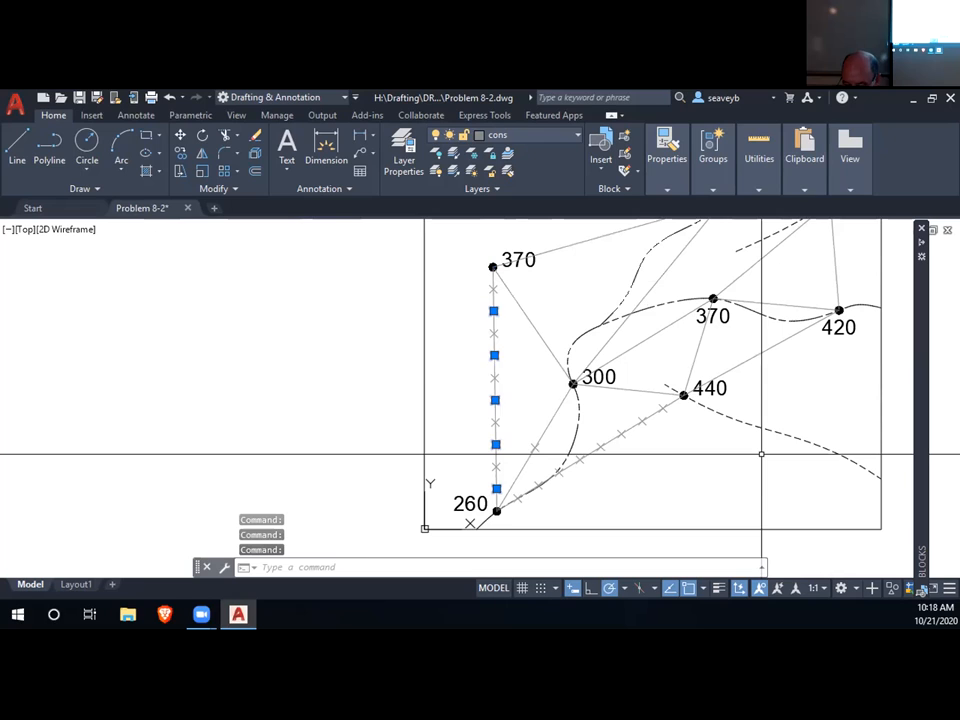
key(Delete)
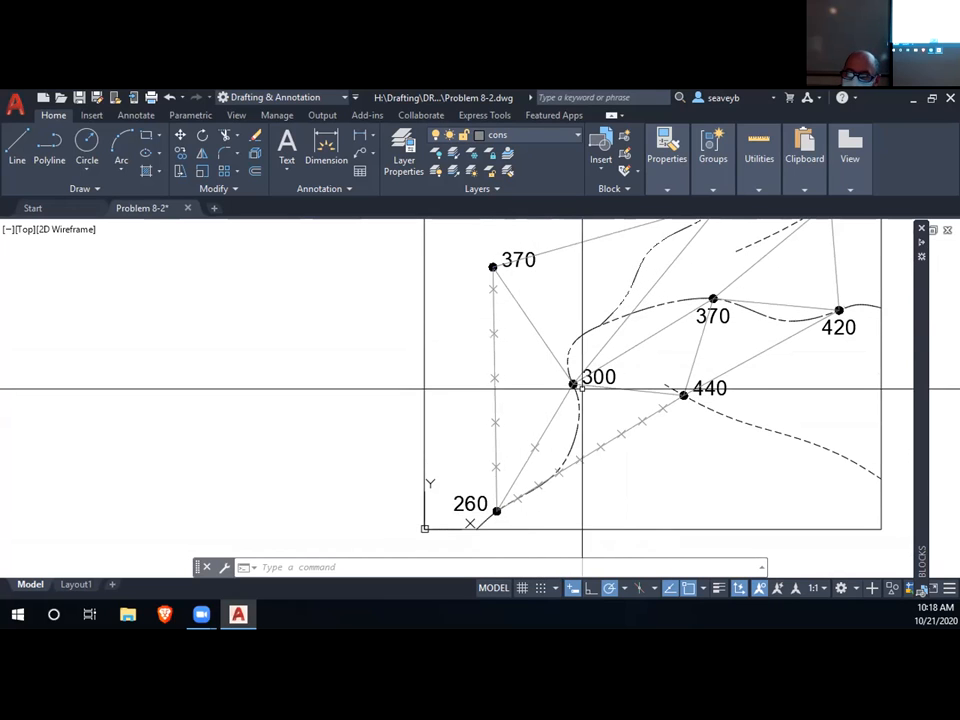
key(Delete)
click(530, 315)
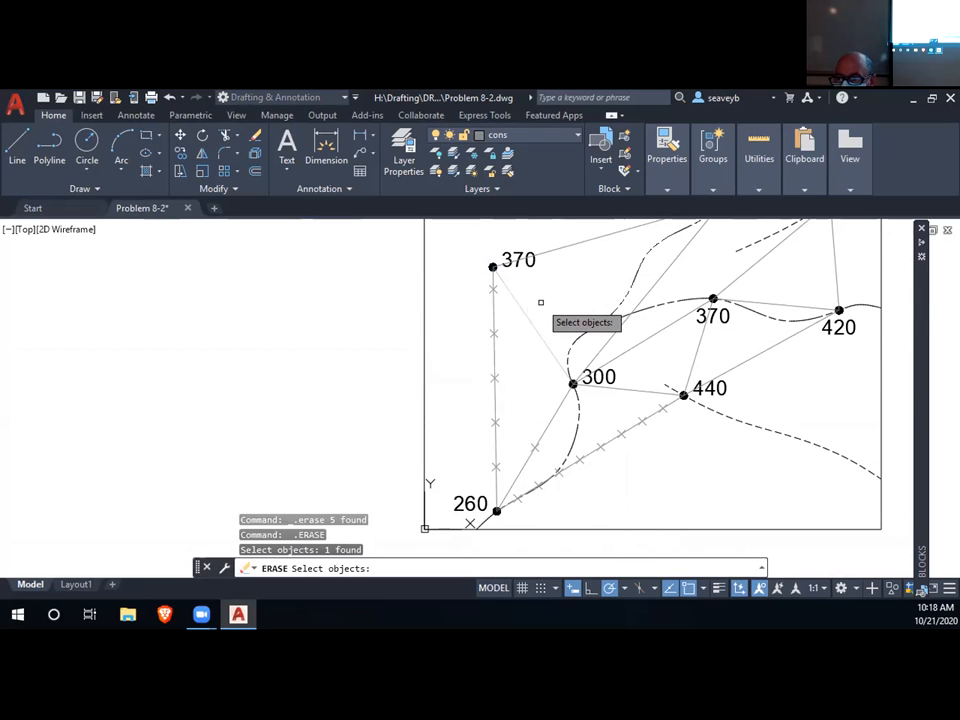
key(Escape)
key(Escape)
- Divide the construction line between the west 370 point and 300 into 7 equal segments
text(divide)
key(Return)
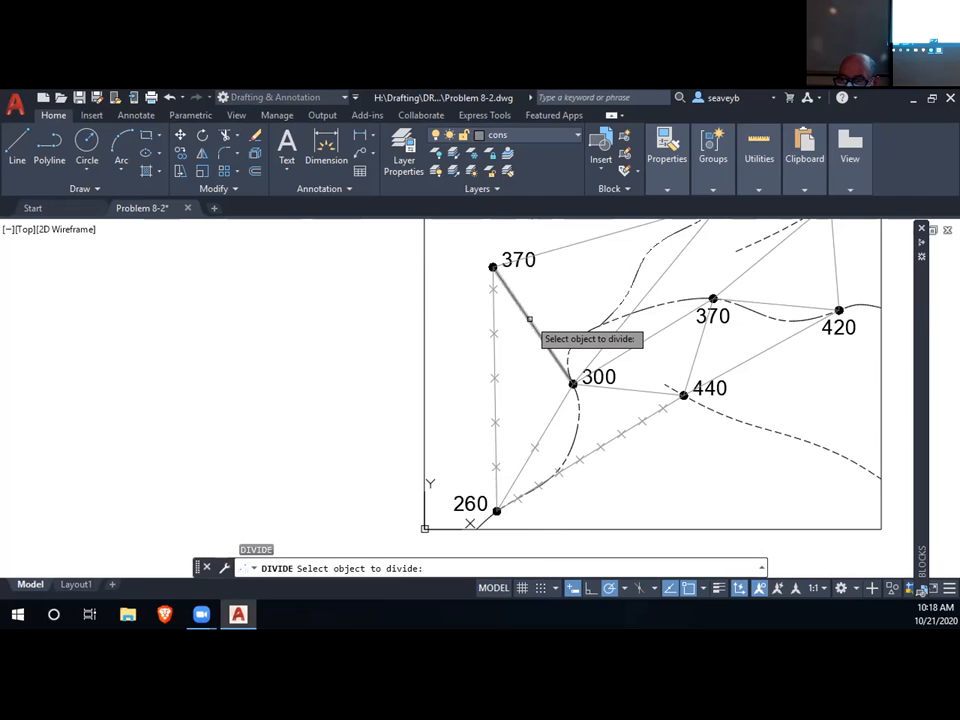
click(529, 319)
text(7)
key(Return)
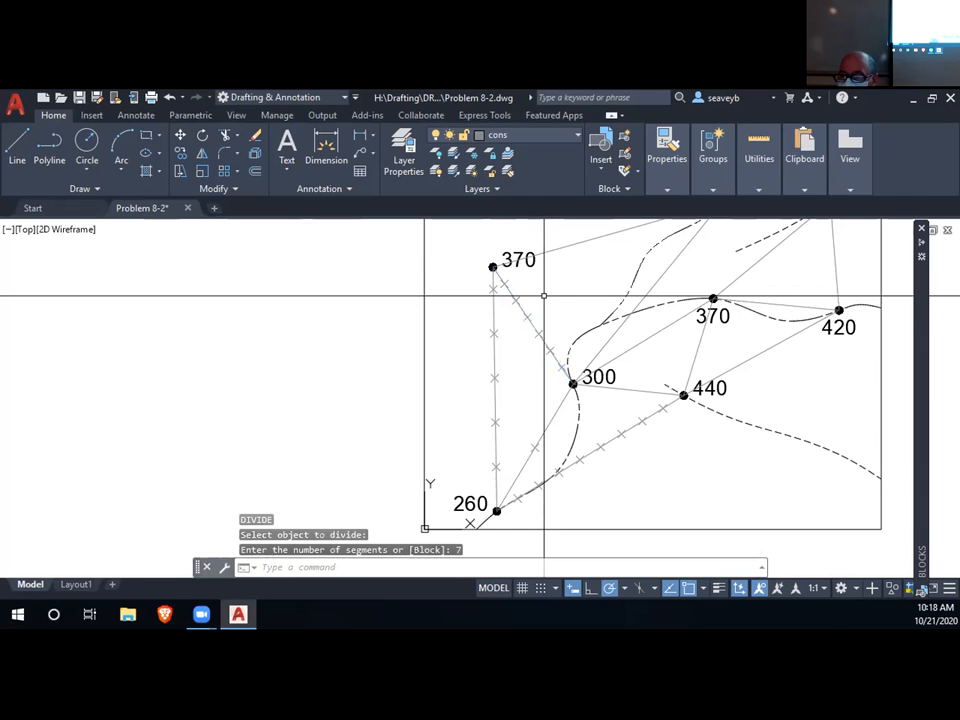
- Divide the construction line between 300 and the central 370 point into 7 equal segments
middle_drag(555, 368, 473, 421)
key(Return)
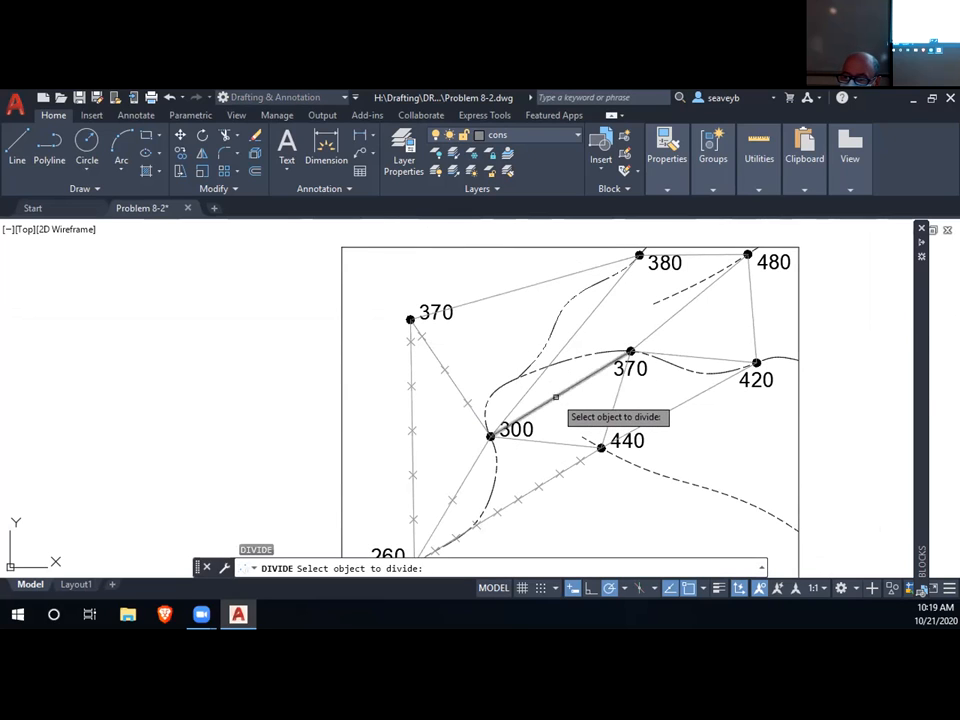
click(555, 397)
text(7)
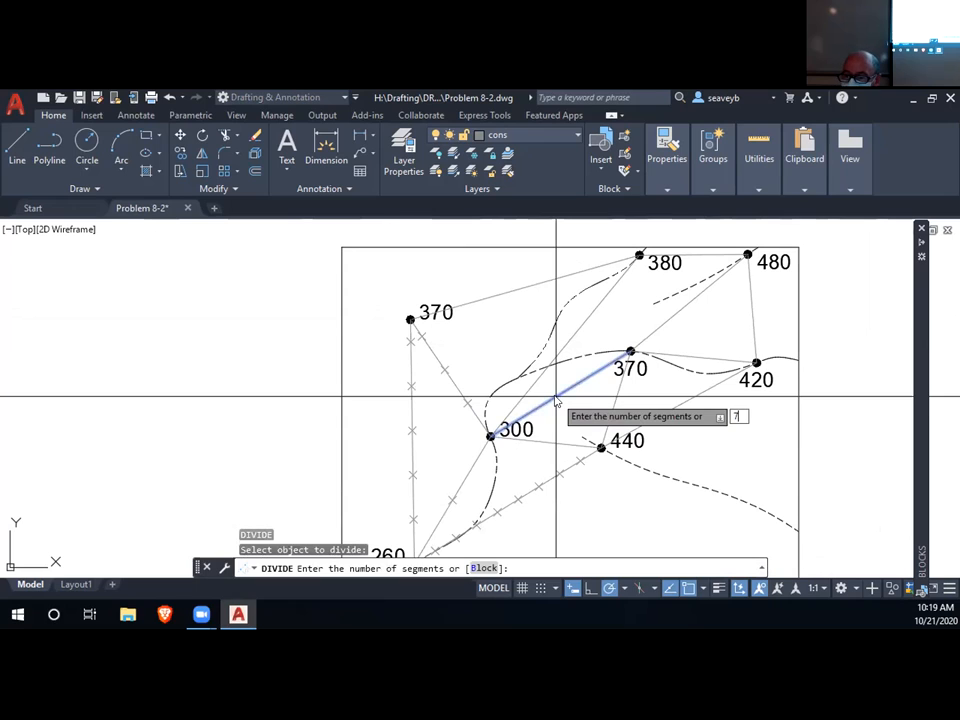
key(Return)
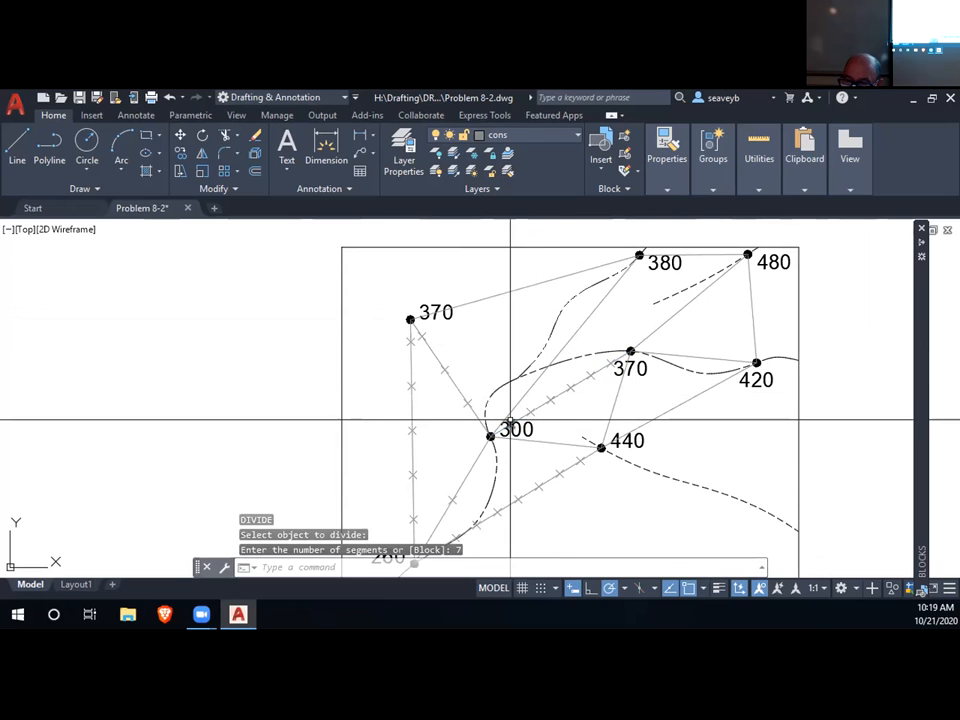
- Delete every other division point on the construction lines from 300 to the central 370 point and from there to 480
click(510, 421)
click(550, 400)
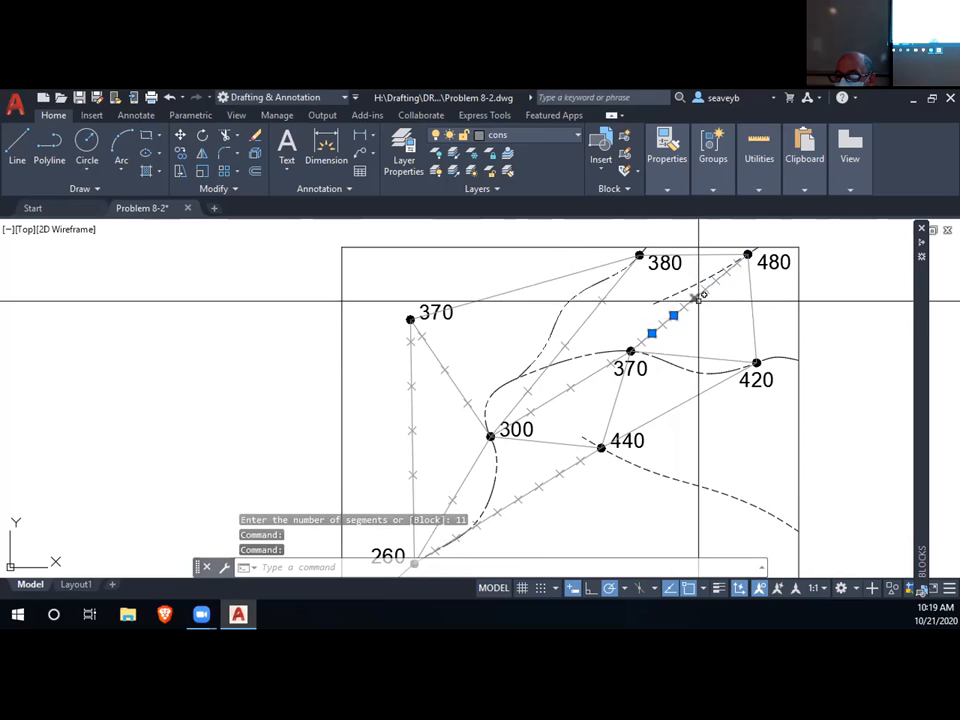
click(696, 299)
click(719, 284)
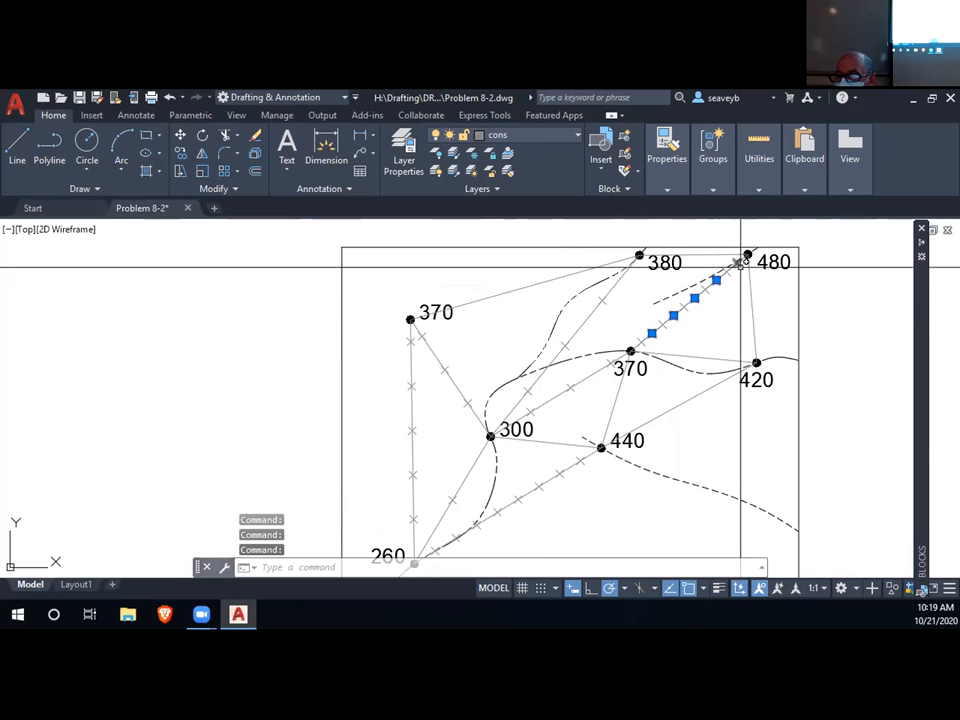
click(739, 262)
key(Delete)
- Divide the construction line between 480 and 420 into 3 equal segments
text(div)
key(Return)
click(751, 302)
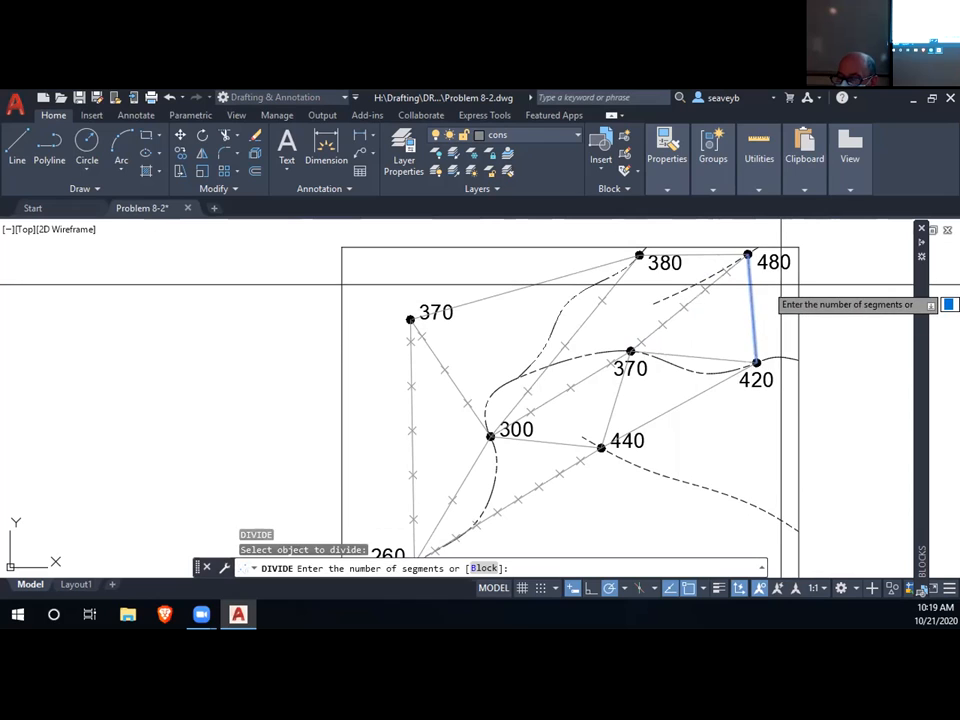
text(3)
key(Return)
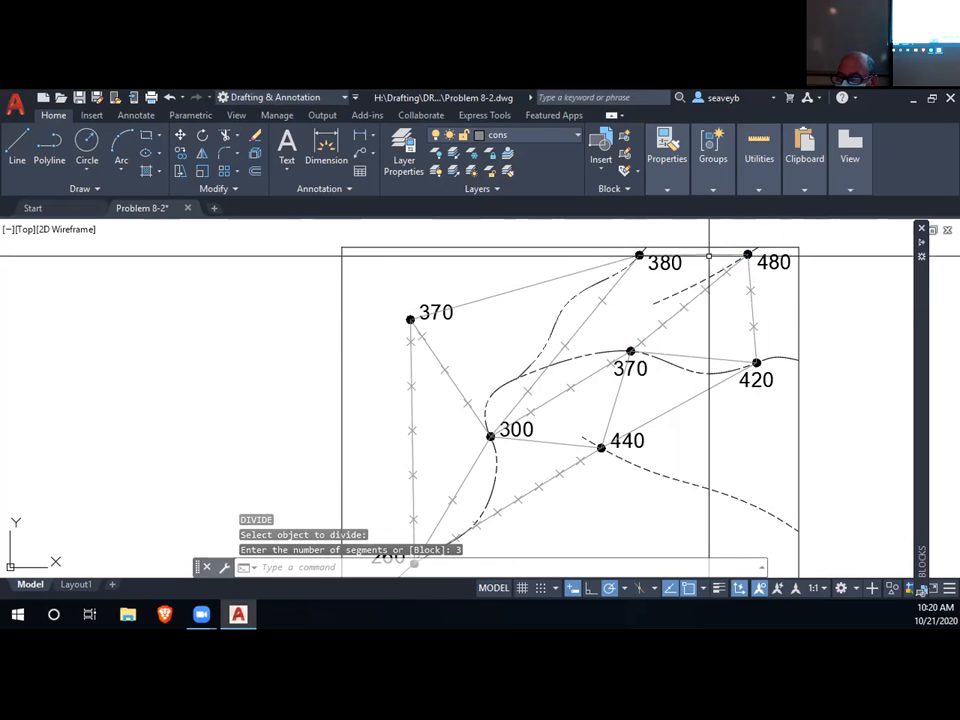
- Divide the 380–480 construction line into 5 equal segments and the line from the central 370 point to 440 into 7
key(Return)
click(627, 362)
text(7)
key(Return)
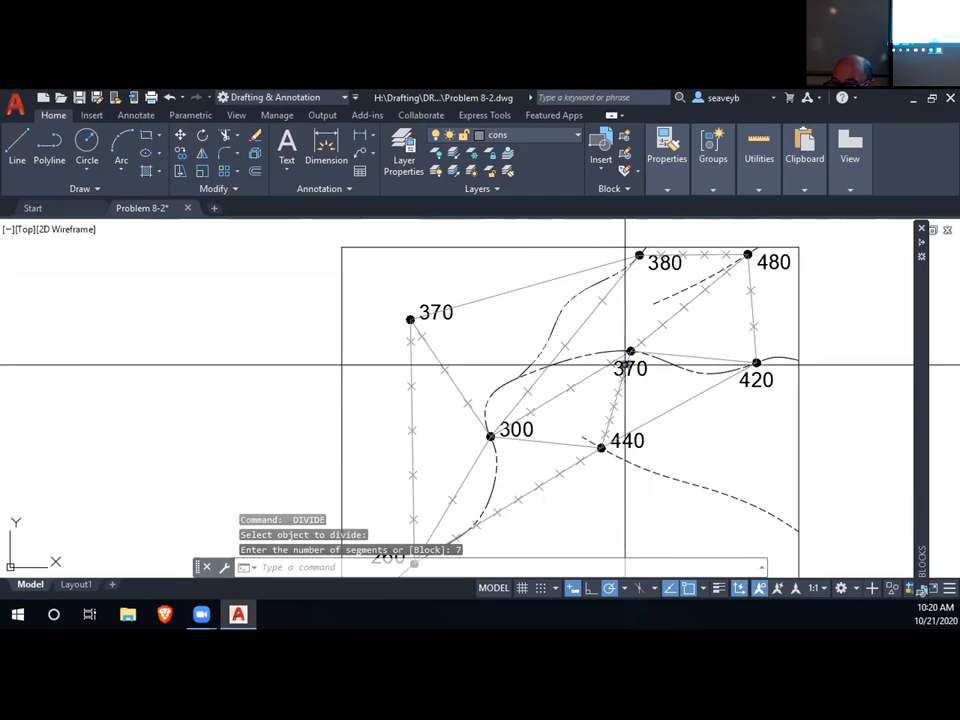
- Delete every other division point between the central 370 point and 440, ending with the one nearest 440
scroll(628, 363, up, 5)
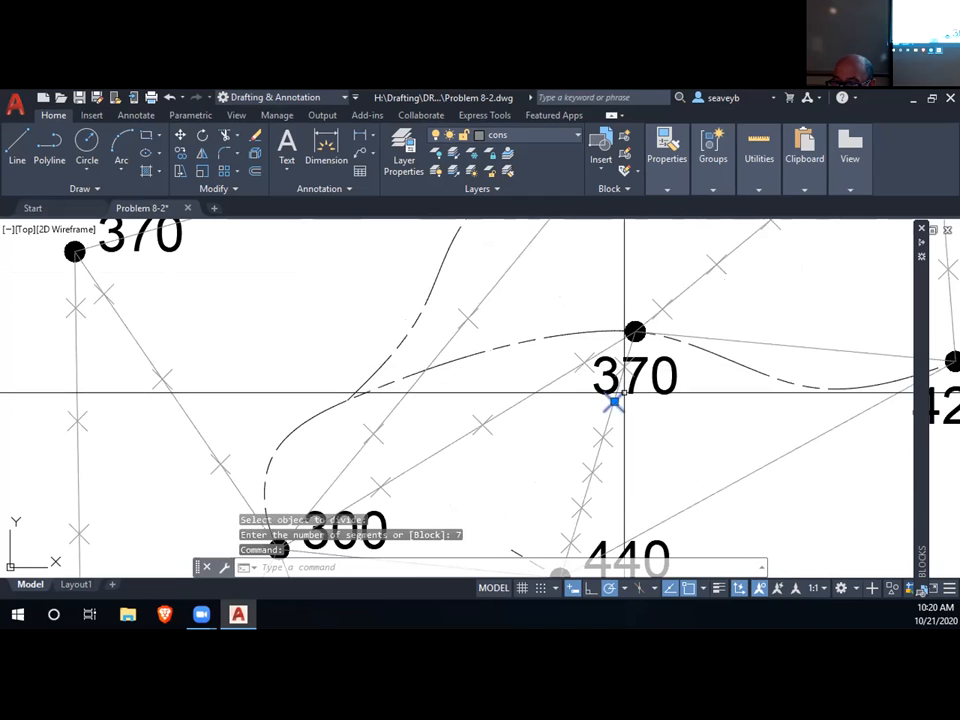
middle_drag(624, 465, 626, 396)
click(603, 424)
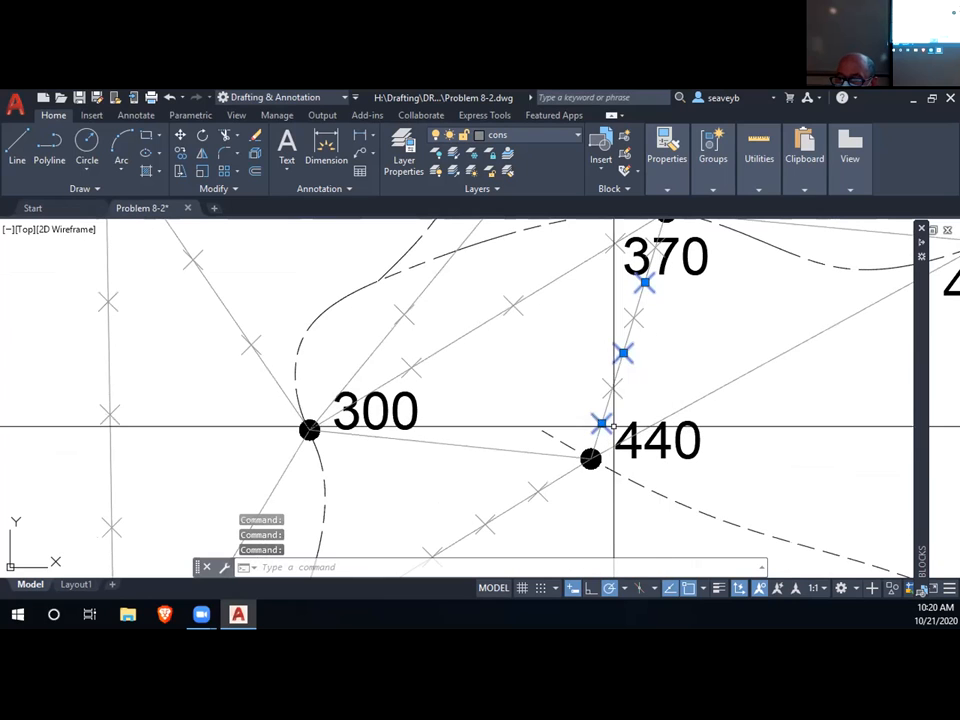
key(Delete)
- Divide the construction line between 300 and 440 into 7 equal segments
mouse_move(726, 334)
middle_down()
mouse_move(688, 420)
mouse_move(675, 422)
mouse_move(632, 372)
middle_up()
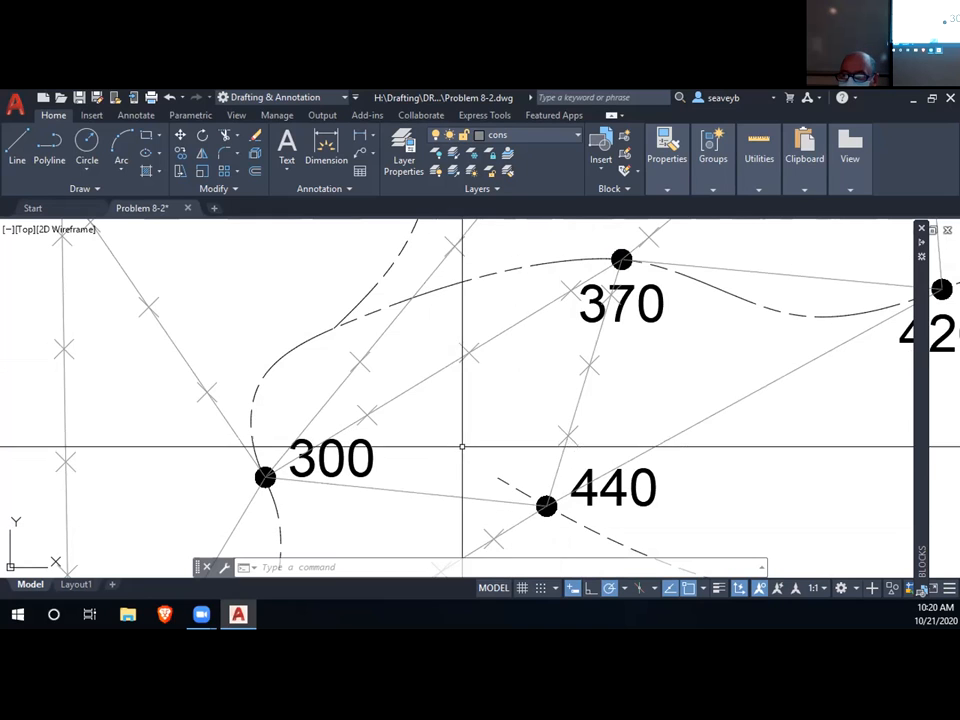
scroll(561, 435, down, 4)
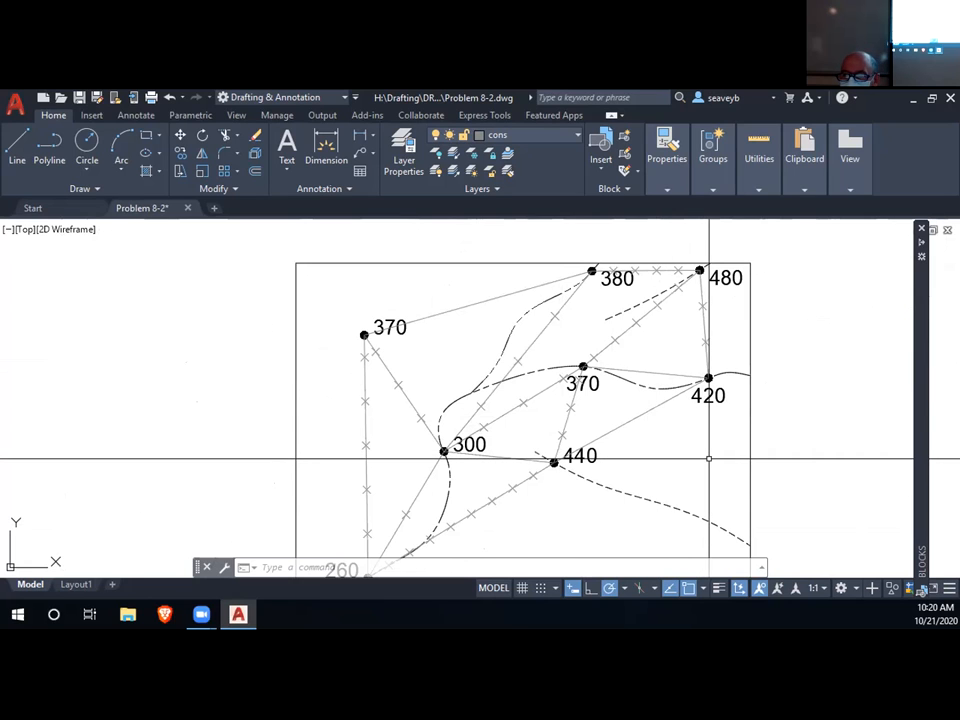
mouse_move(666, 450)
middle_down()
mouse_move(681, 343)
mouse_move(687, 386)
mouse_move(677, 429)
mouse_move(671, 418)
middle_up()
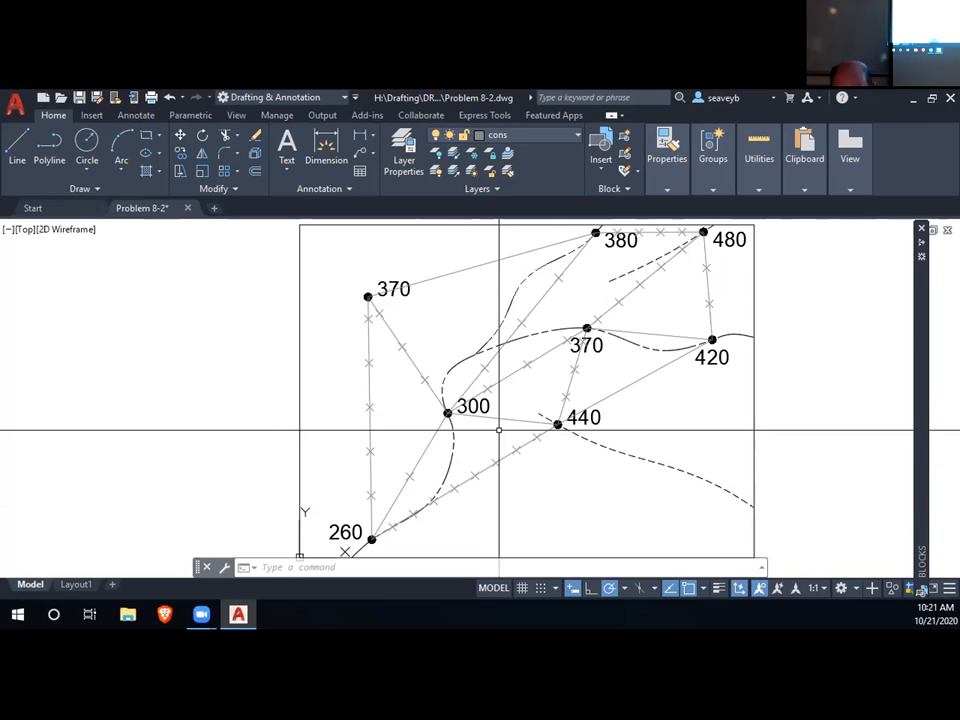
text(div)
key(Return)
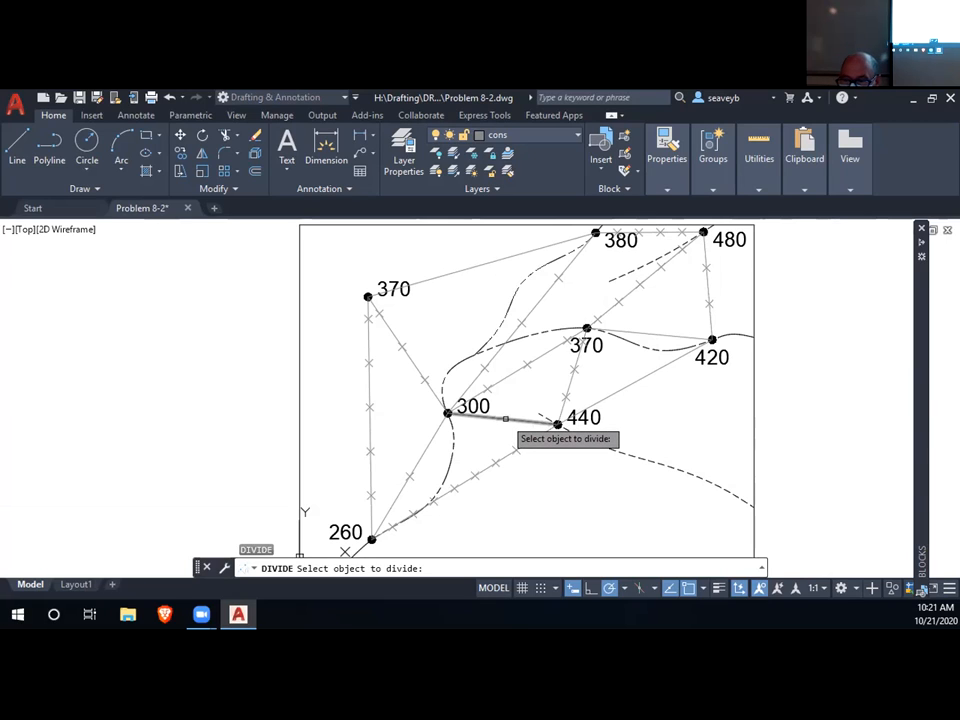
click(505, 419)
text(7)
key(Return)
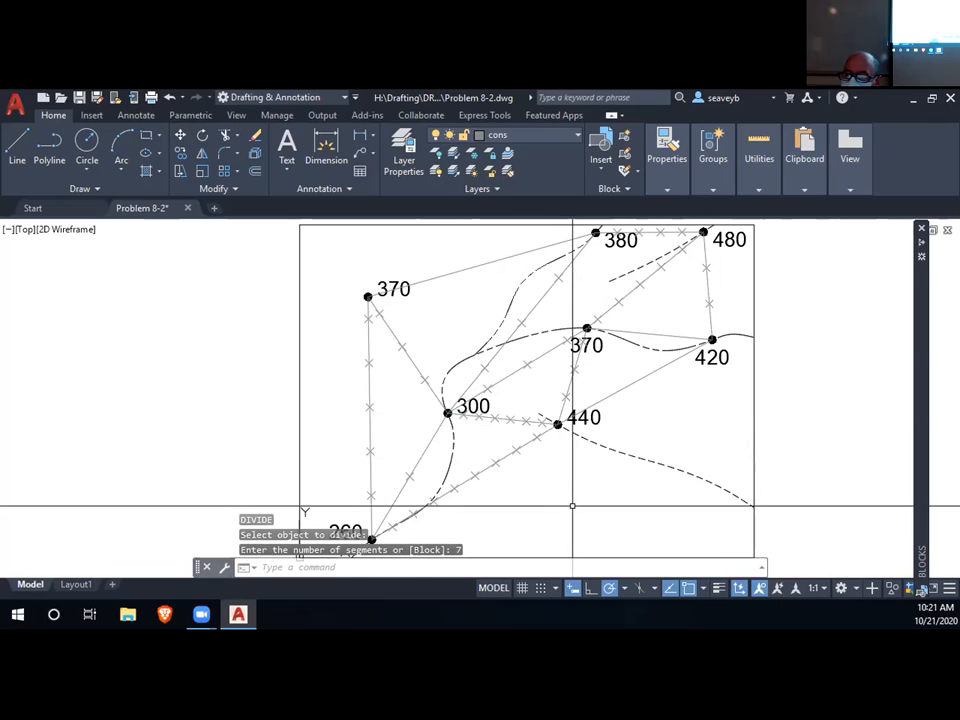
mouse_move(572, 506)
middle_down()
mouse_move(580, 516)
mouse_move(585, 508)
middle_up()
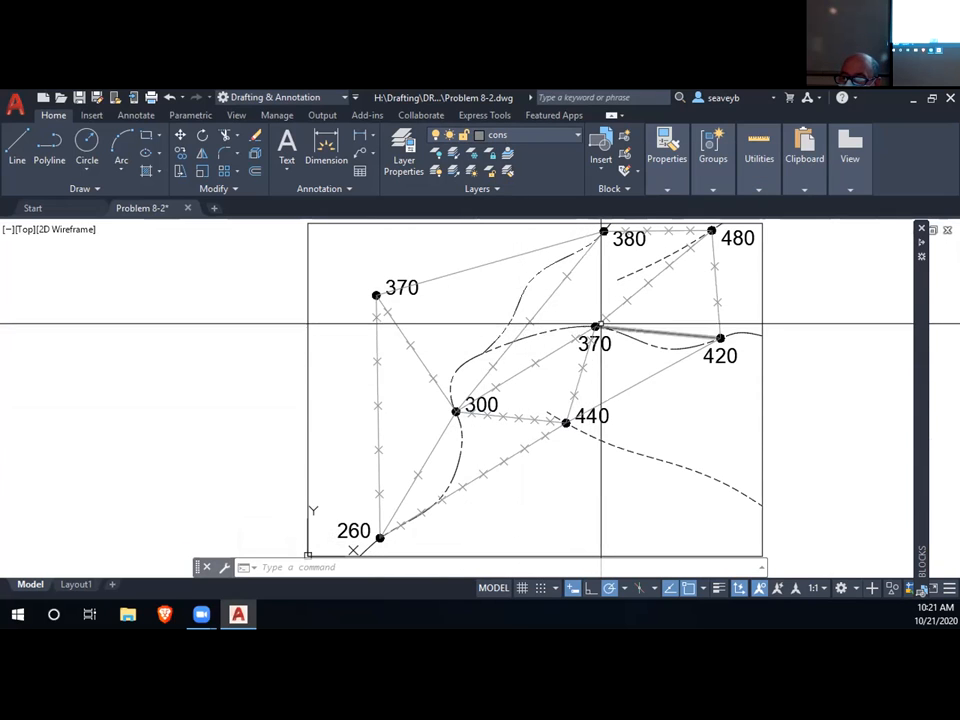
scroll(701, 234, up, 2)
middle_drag(701, 234, 600, 261)
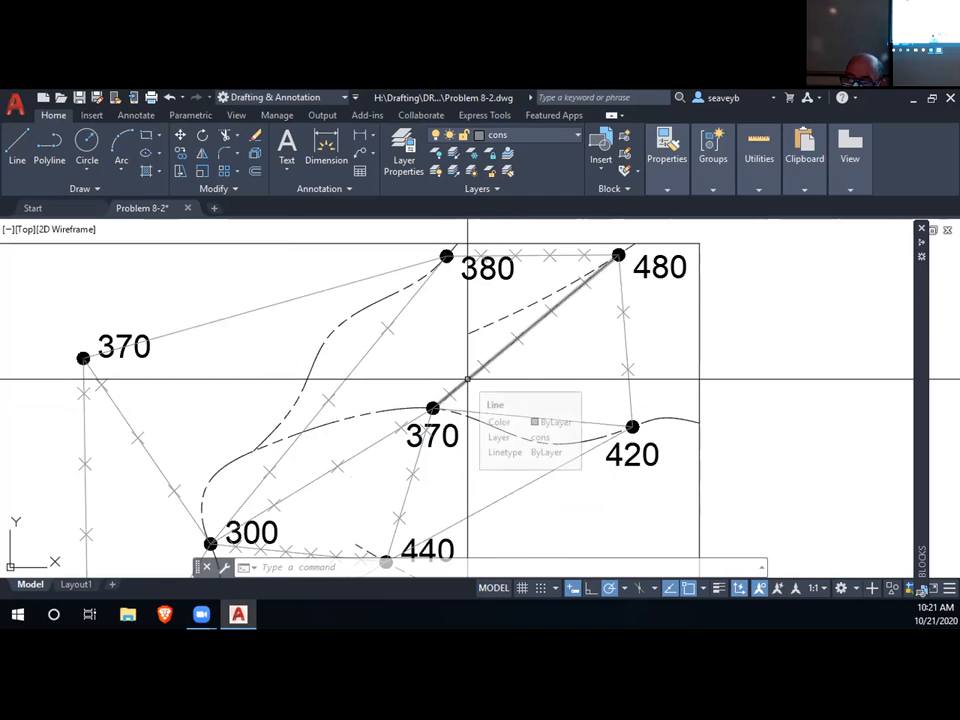
click(467, 379)
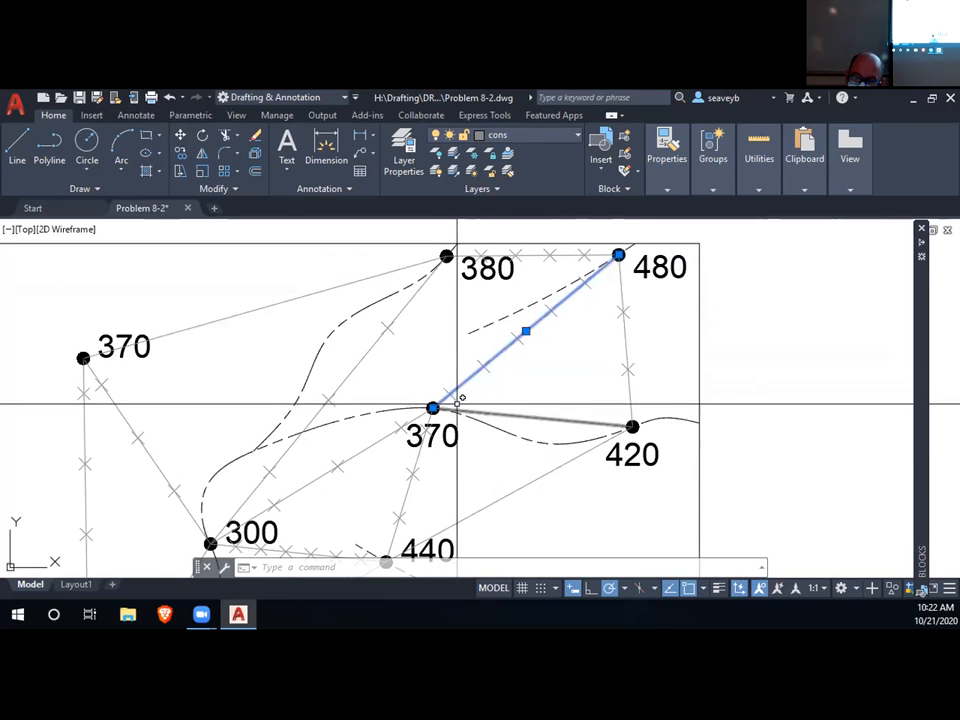
key(Escape)
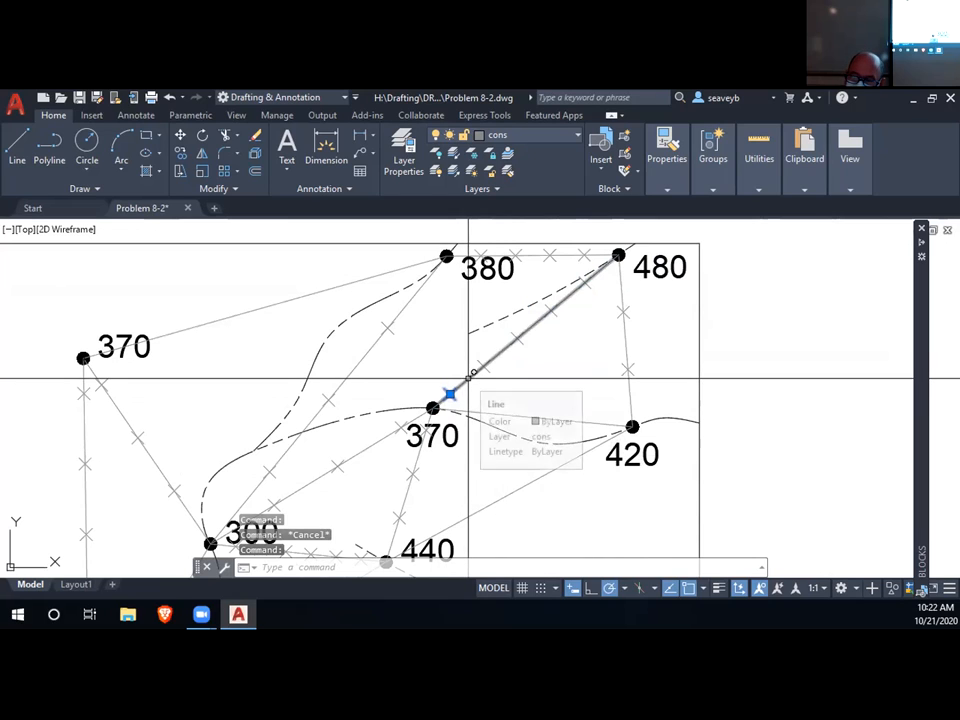
key(Escape)
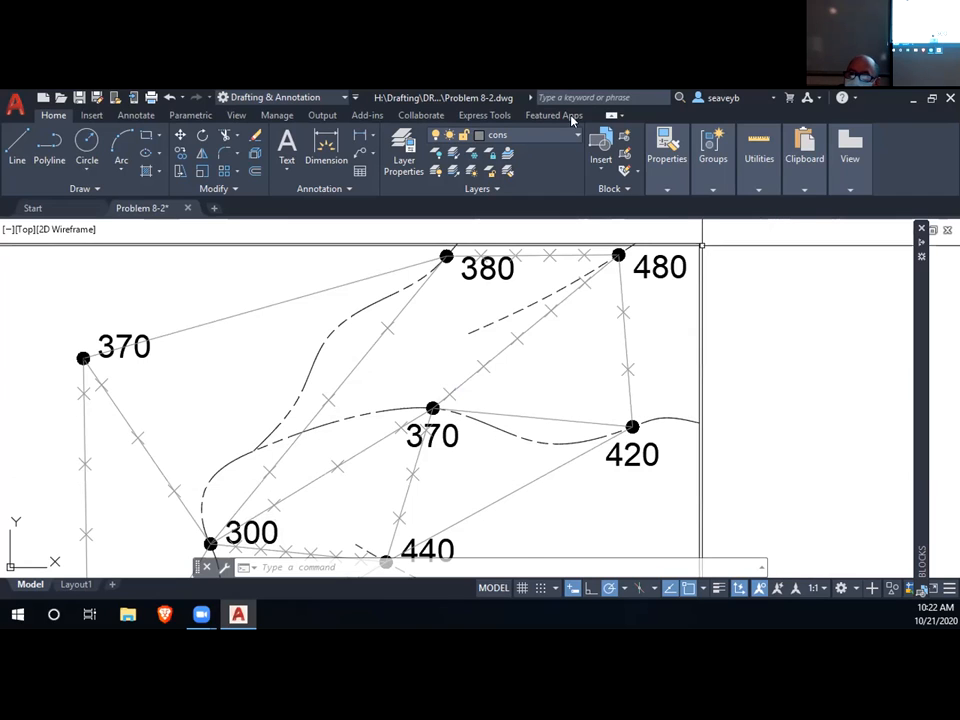
- Make the intermediate layer current and draw a spline contour through the first division point from 260 on the 440, 300 and west 370 lines
click(557, 141)
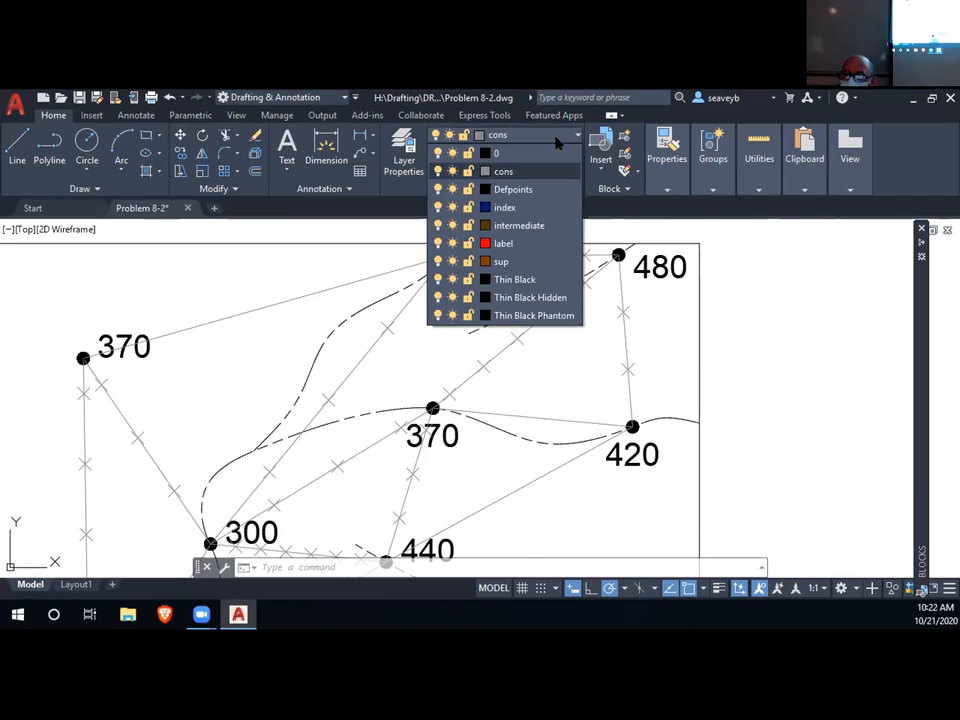
click(535, 226)
scroll(440, 480, down, 3)
scroll(440, 500, up, 4)
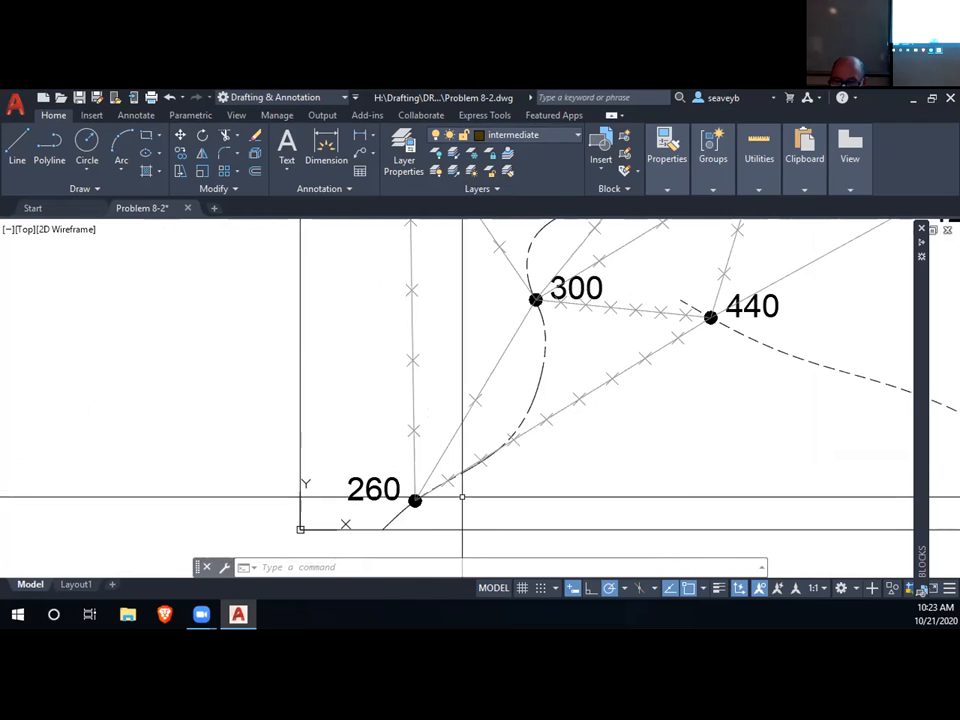
text(p)
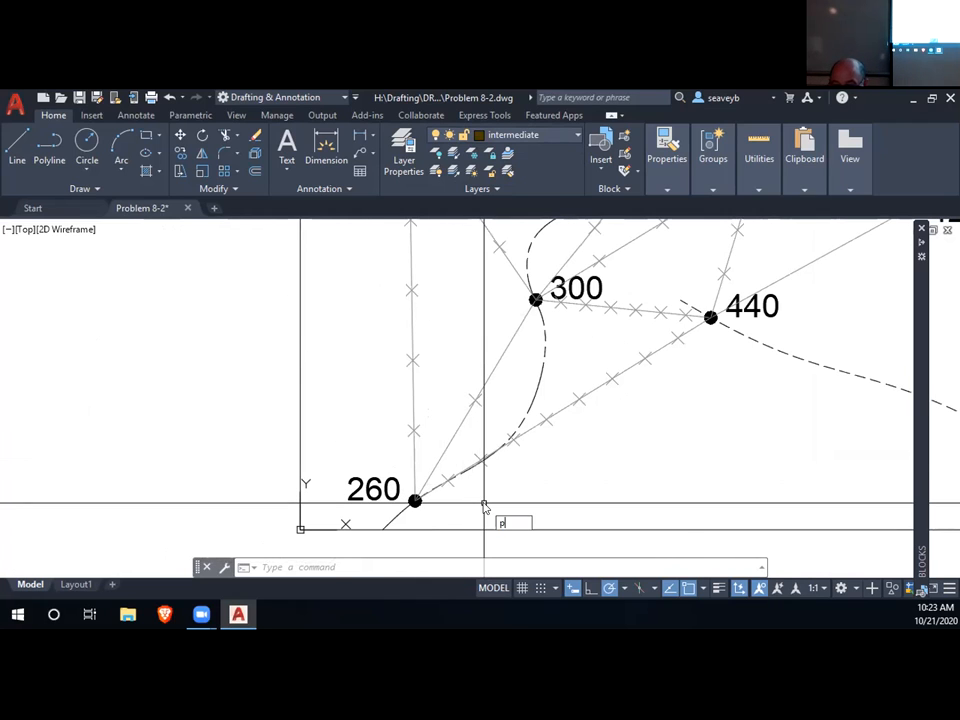
key(BackSpace)
text(spl)
key(Return)
click(415, 500)
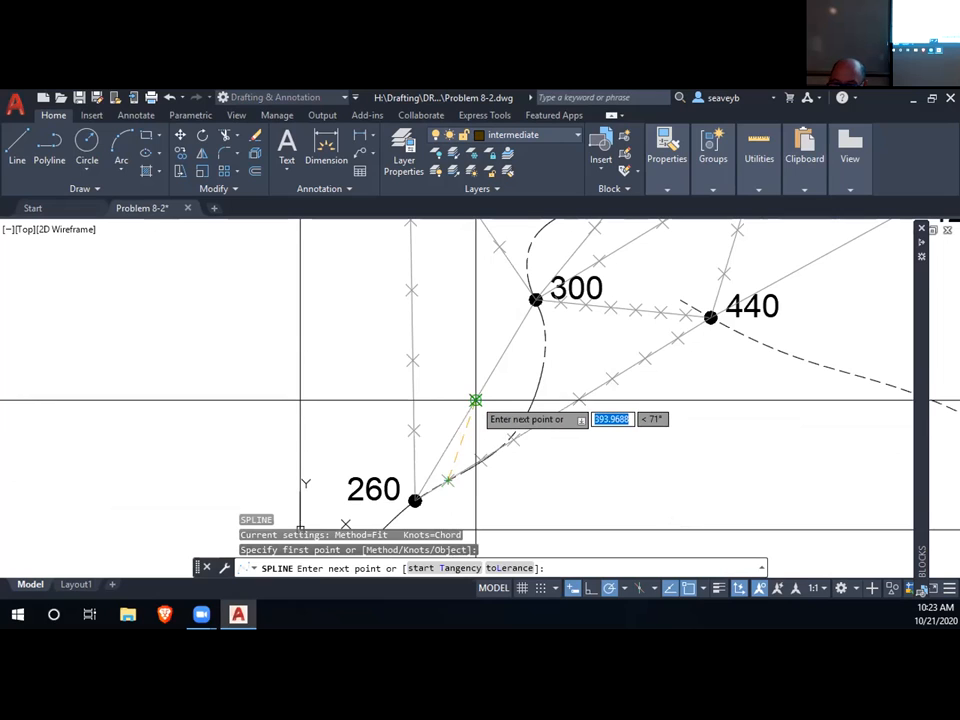
click(476, 401)
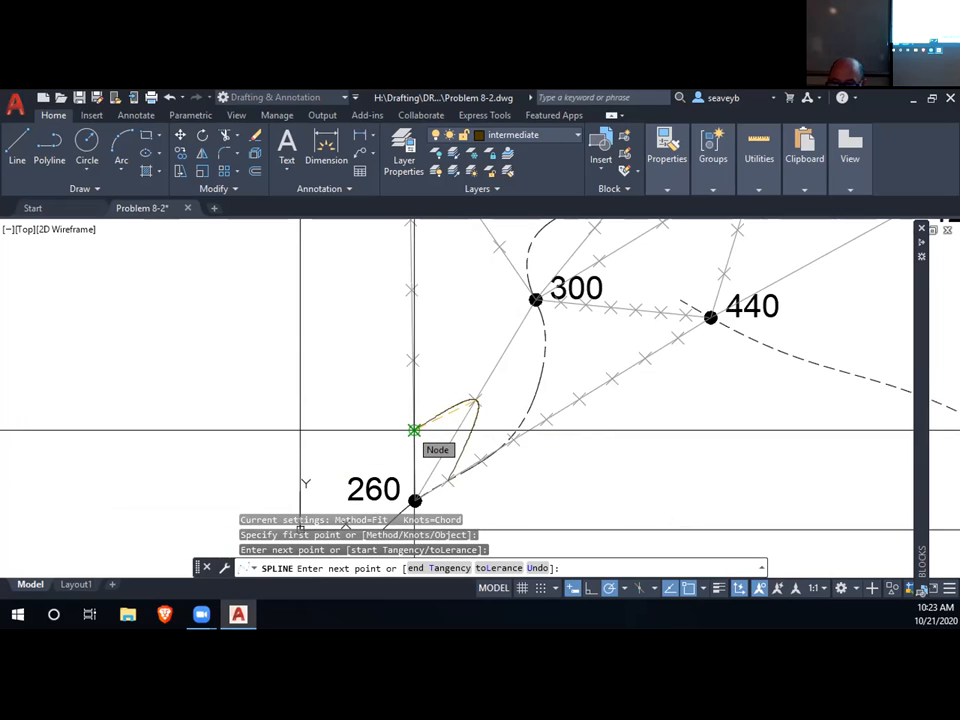
click(414, 430)
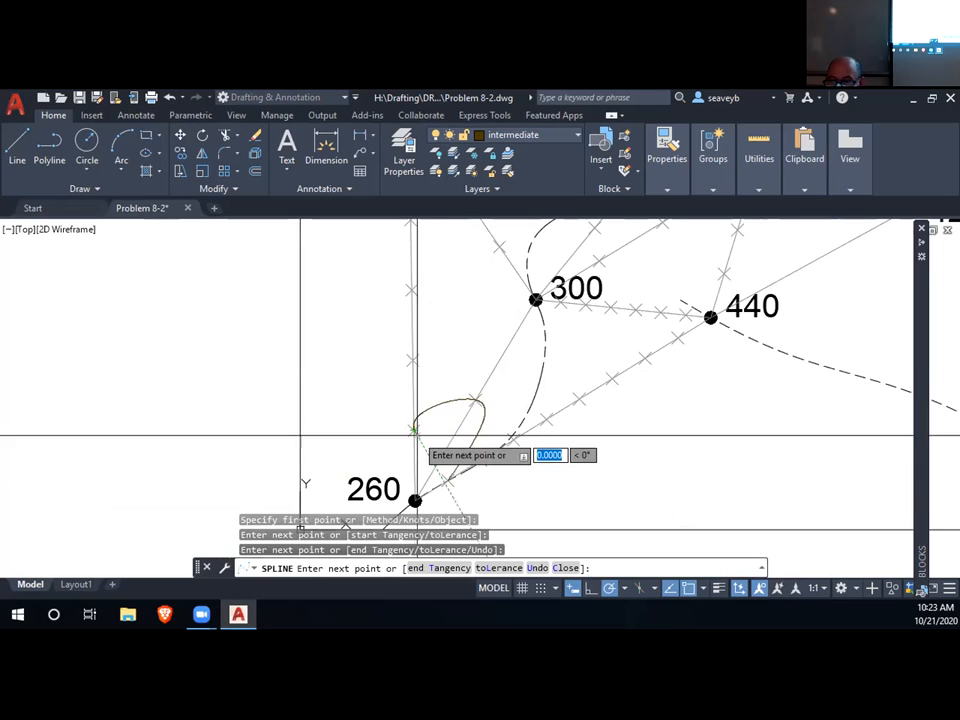
key(Return)
- Draw a spline contour from the second division point on the 260–440 line through the 300 point to the second on the west 260–370 line
key(Return)
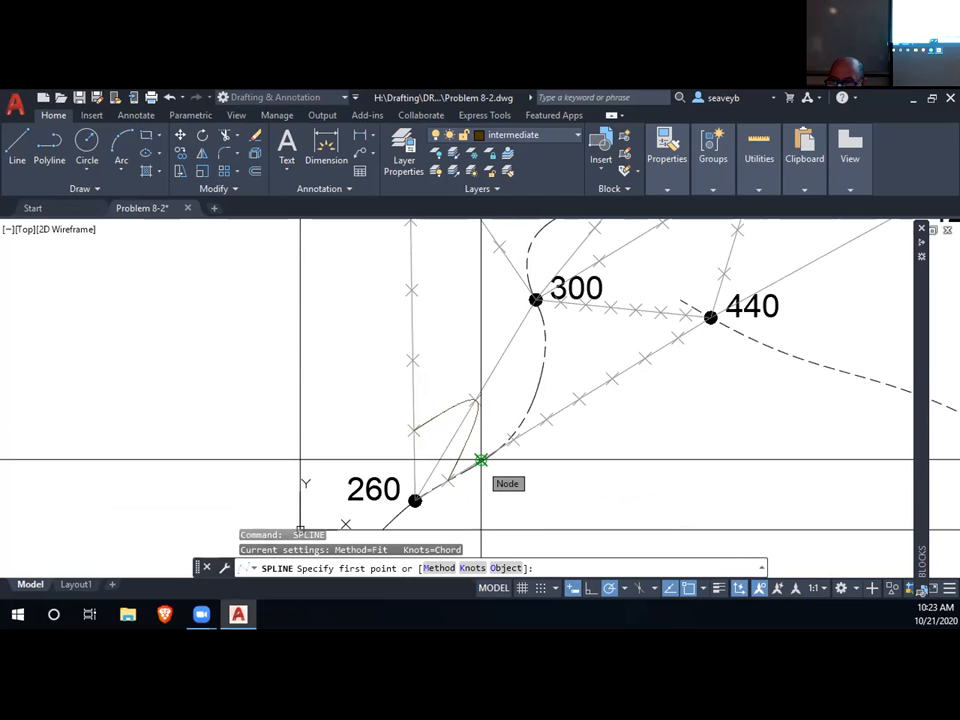
click(481, 460)
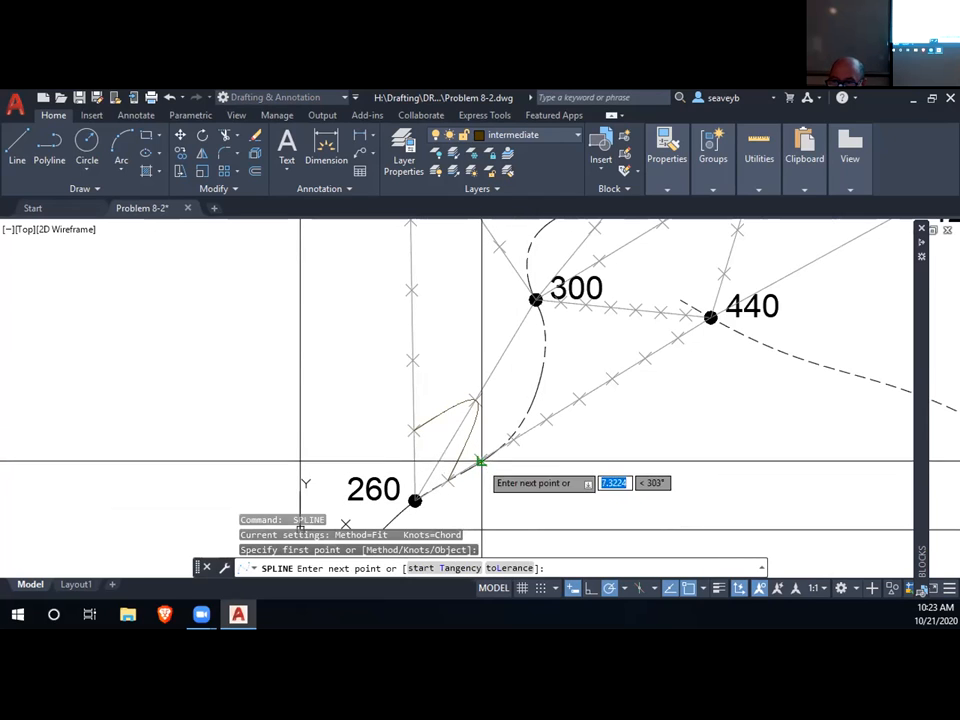
click(536, 299)
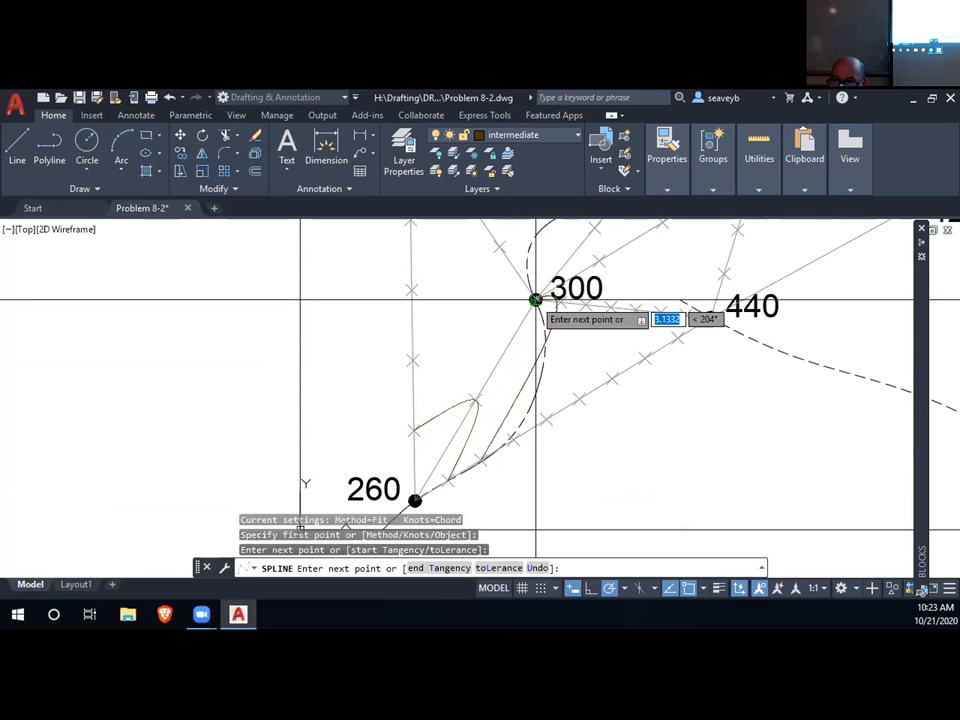
click(413, 359)
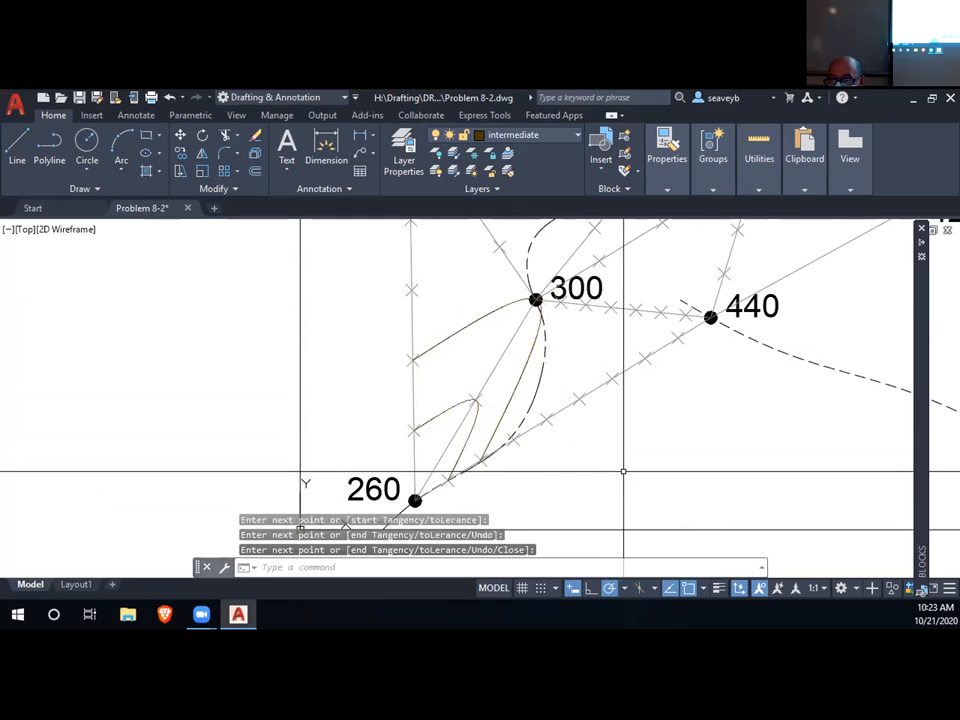
key(Return)
- Draw a spline contour from the fourth division point on the 260–440 line, around the first points nearest 300, to the third on the west 260–370 line
key(Return)
click(547, 419)
click(536, 299)
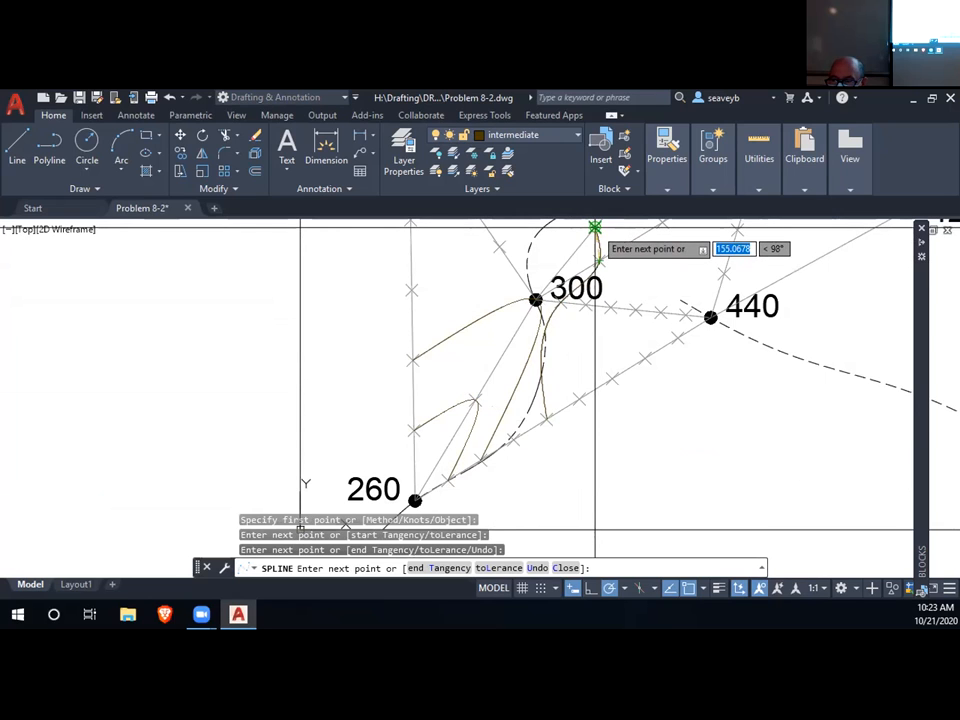
click(594, 227)
middle_drag(593, 338, 613, 453)
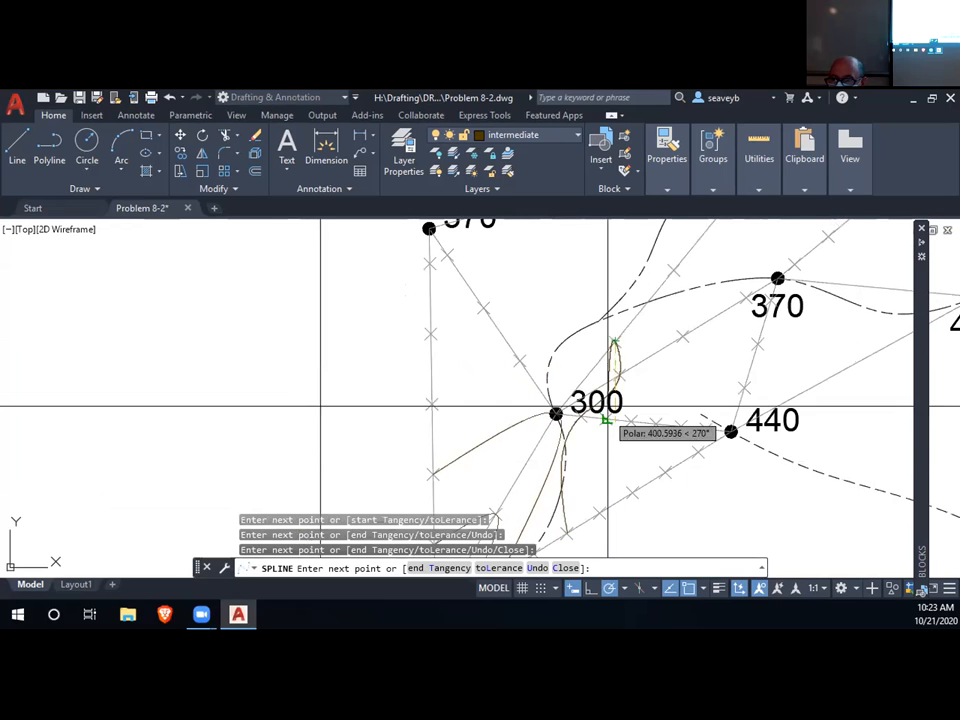
click(520, 360)
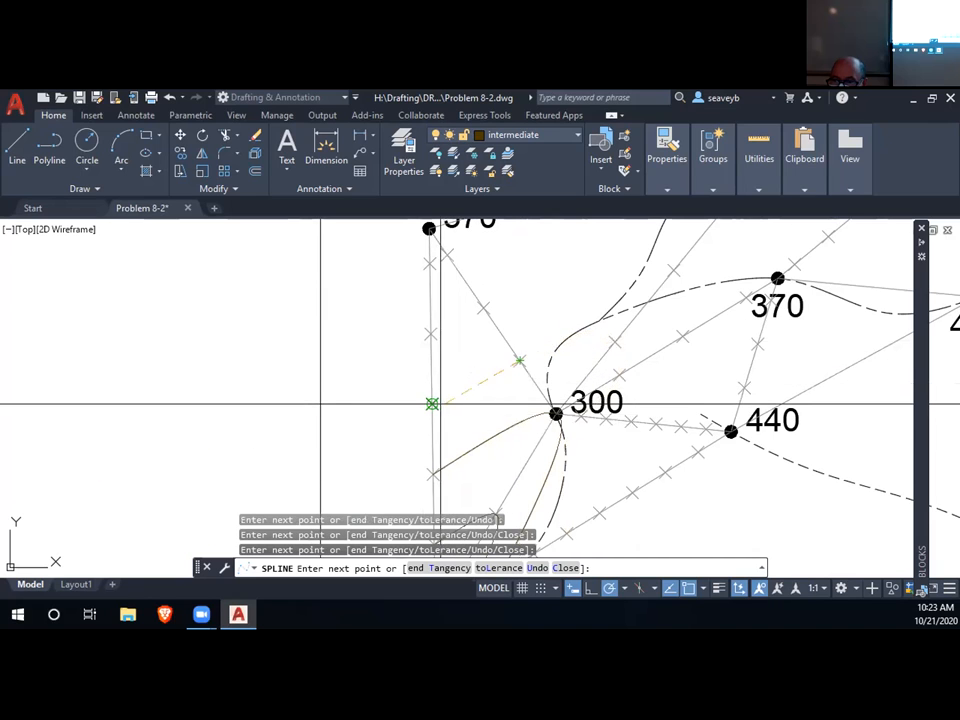
key(Return)
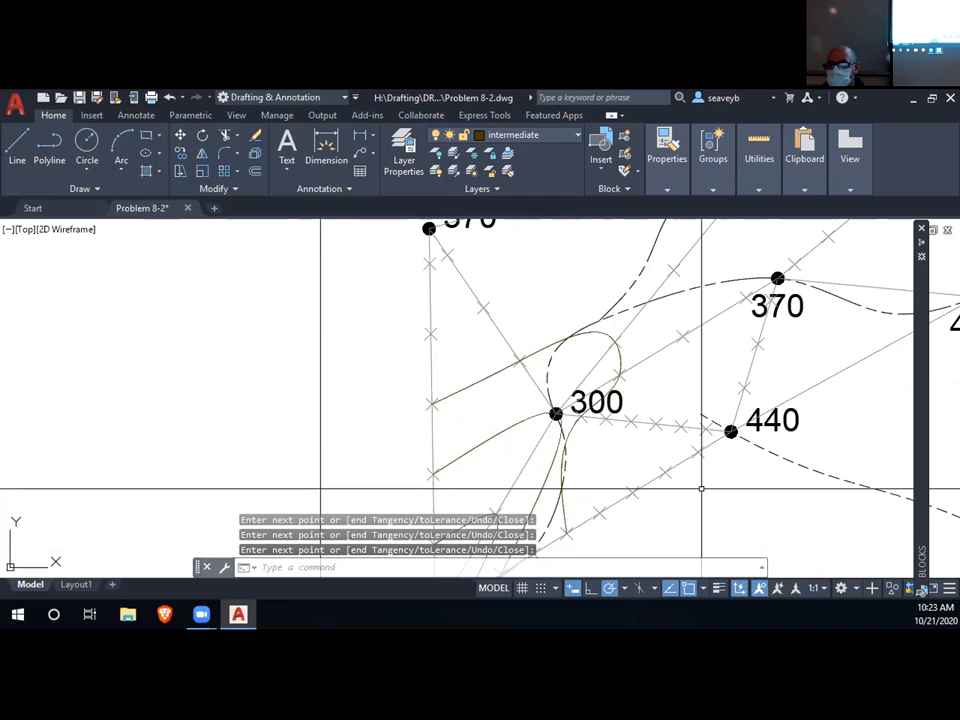
- Draw a spline contour from the fifth division point on the 260–440 line, through the second points out from 300, to the fourth on the west 260–370 line
key(Return)
click(600, 513)
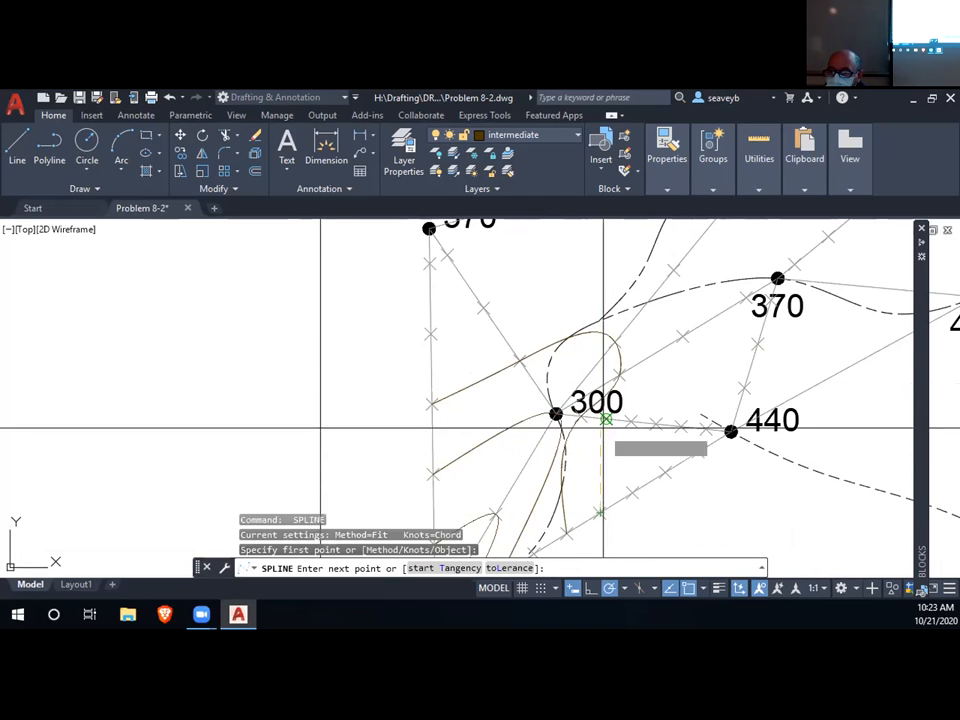
click(603, 433)
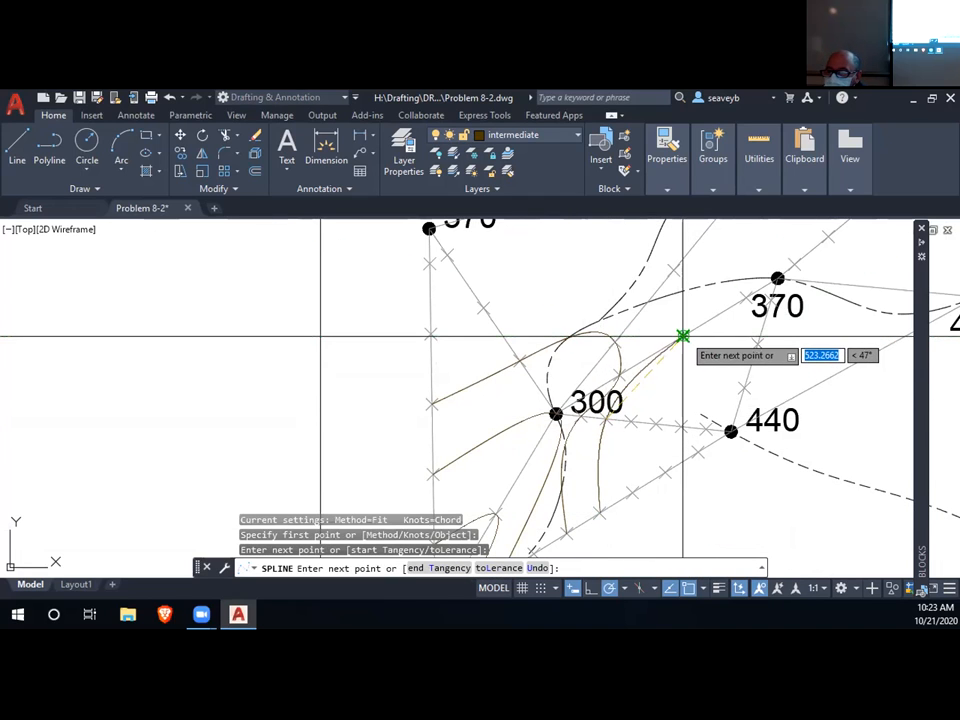
click(682, 337)
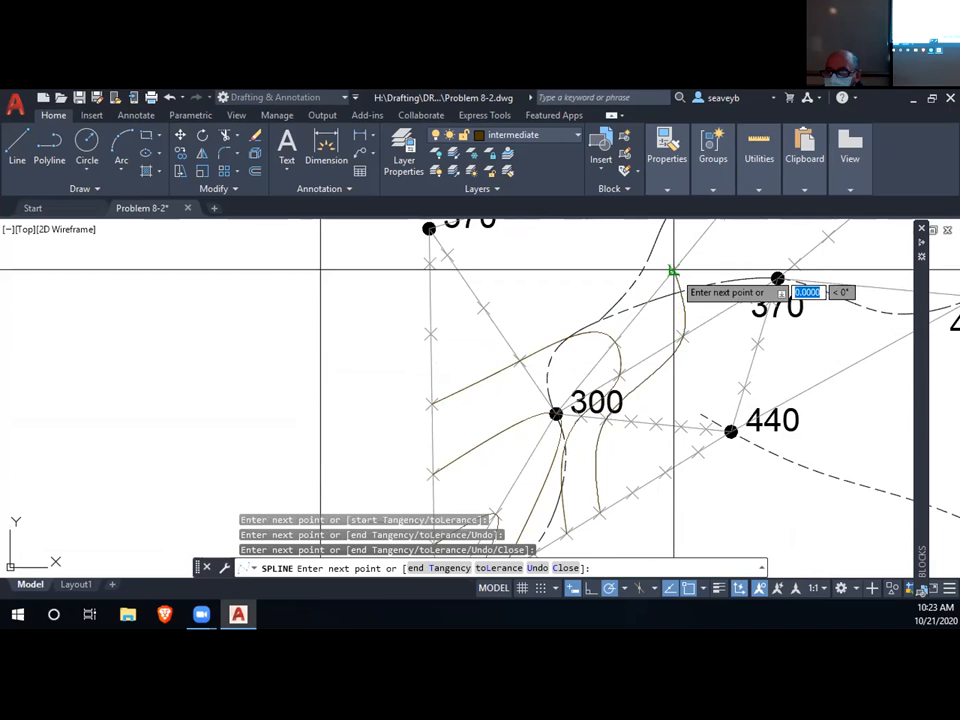
mouse_move(716, 388)
middle_down()
mouse_move(699, 433)
mouse_move(707, 443)
mouse_move(581, 463)
mouse_move(474, 535)
mouse_move(561, 476)
mouse_move(585, 441)
mouse_move(667, 404)
mouse_move(526, 547)
middle_up()
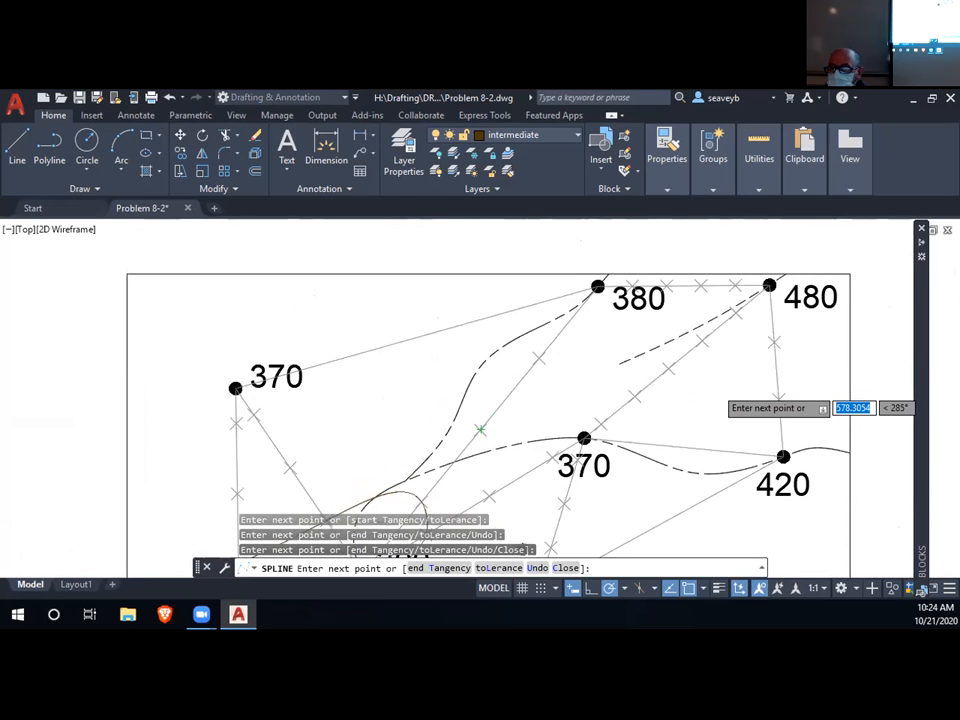
mouse_move(526, 547)
middle_down()
mouse_move(615, 463)
mouse_move(613, 484)
mouse_move(647, 480)
mouse_move(638, 491)
middle_up()
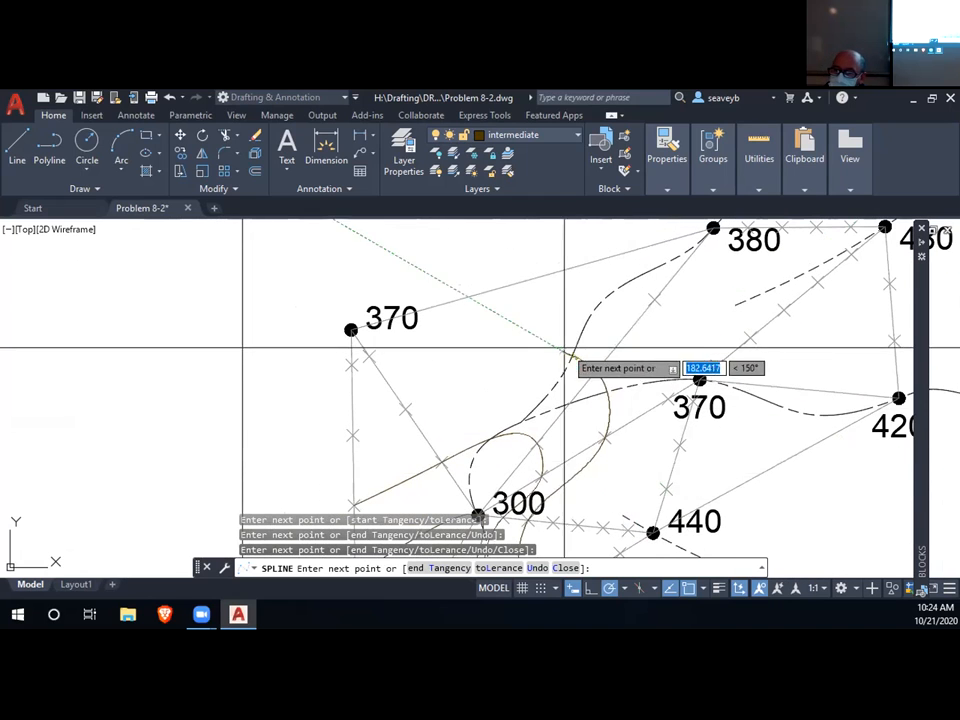
scroll(500, 313, down, 2)
key(Return)
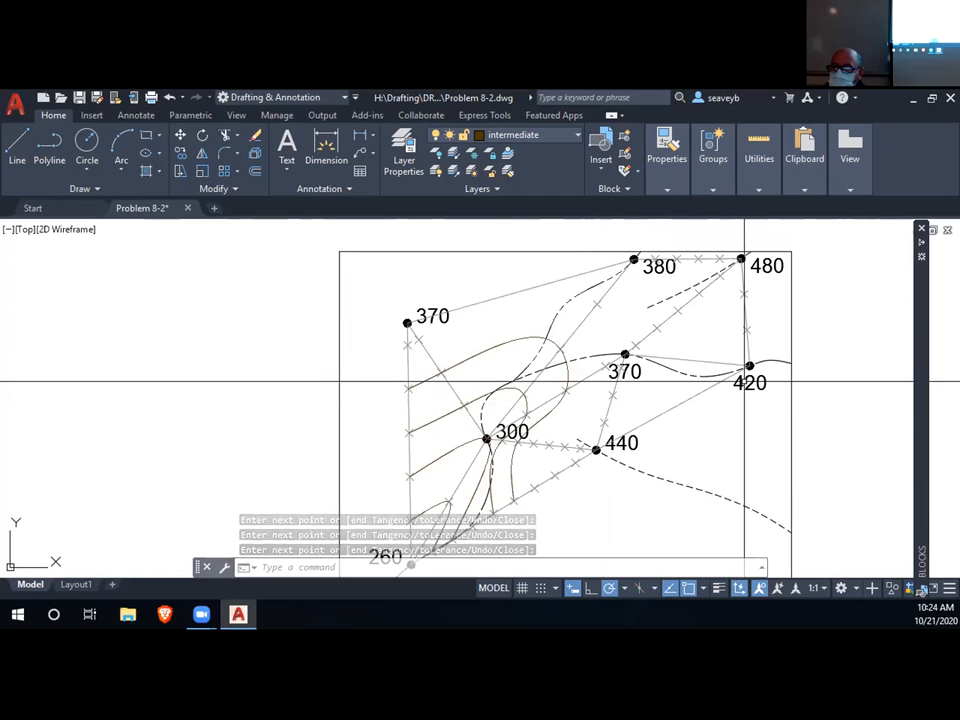
- Try dividing the construction line between the central 370 point and 420 into 15 equal segments
mouse_move(658, 475)
middle_down()
mouse_move(681, 467)
mouse_move(698, 428)
mouse_move(687, 450)
middle_up()
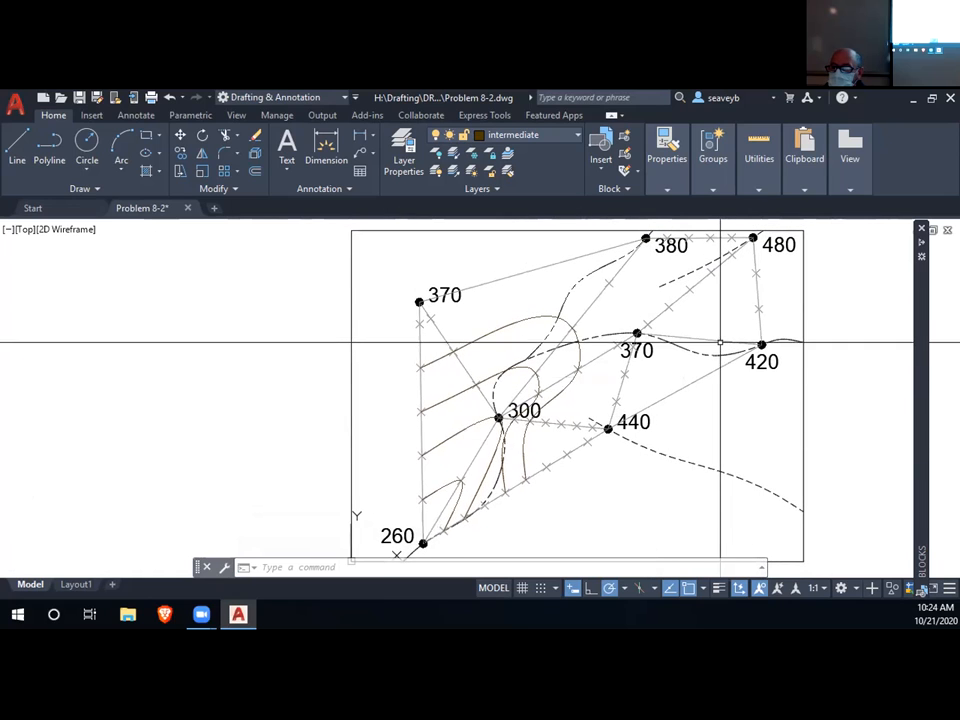
middle_drag(700, 344, 684, 424)
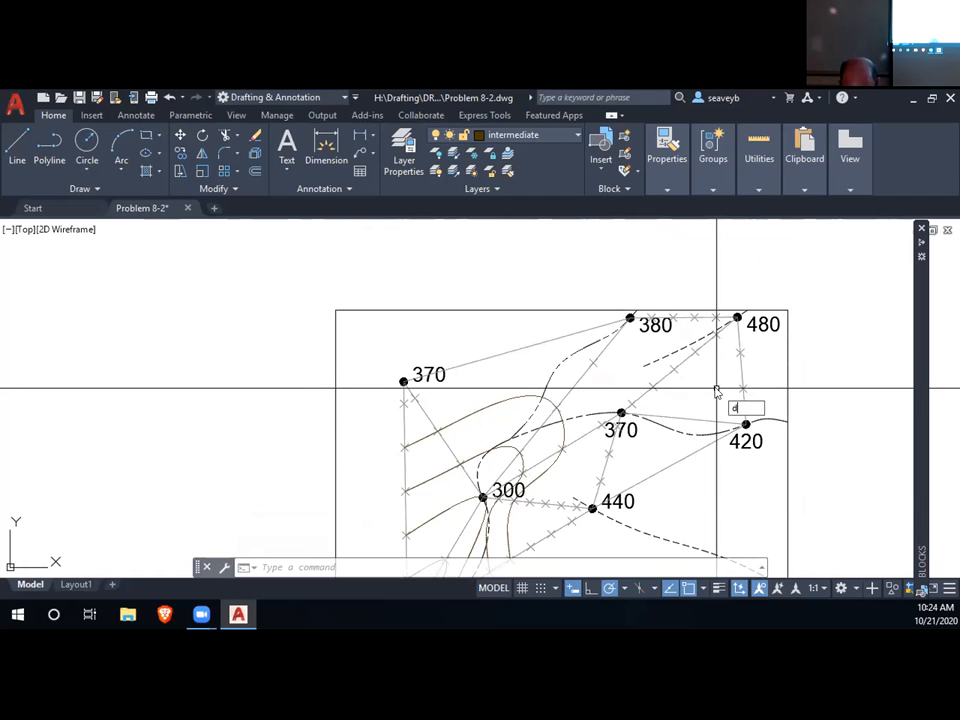
key(Return)
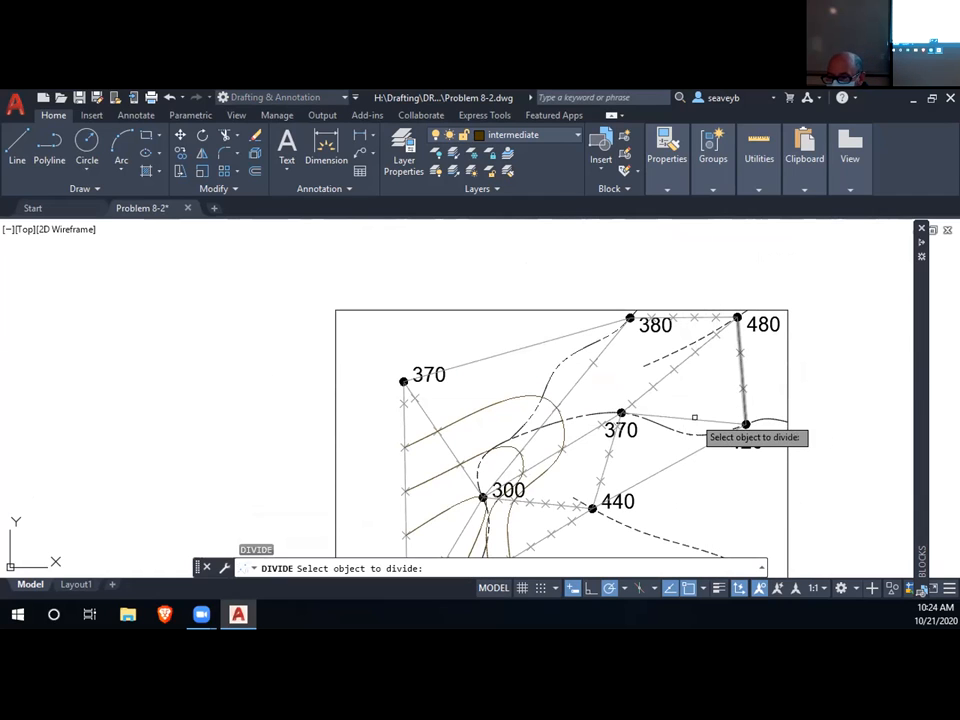
click(692, 418)
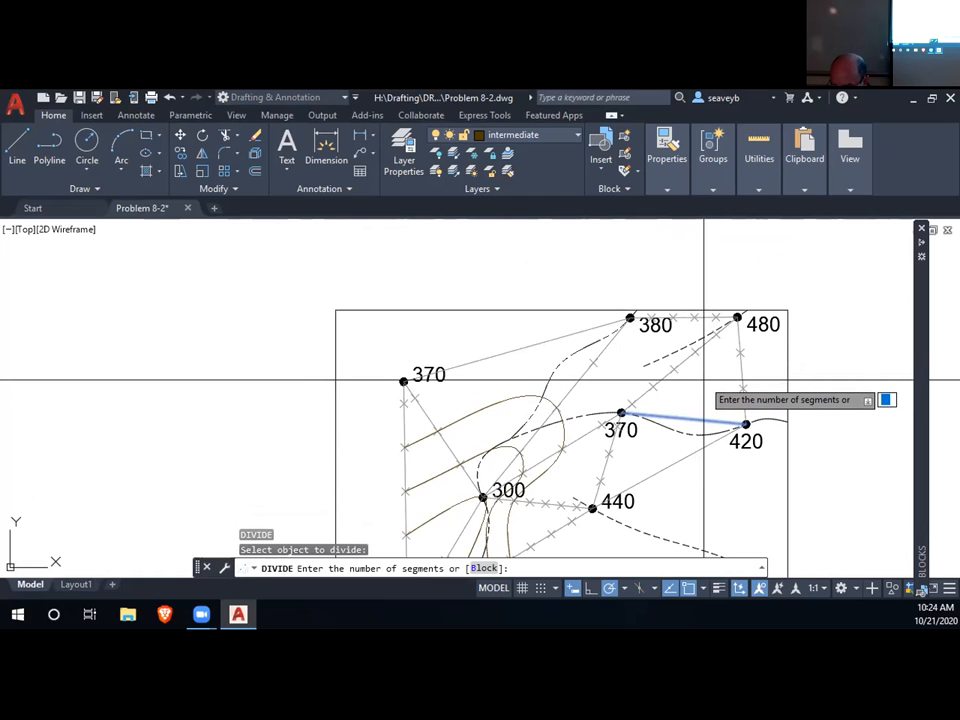
key(Return)
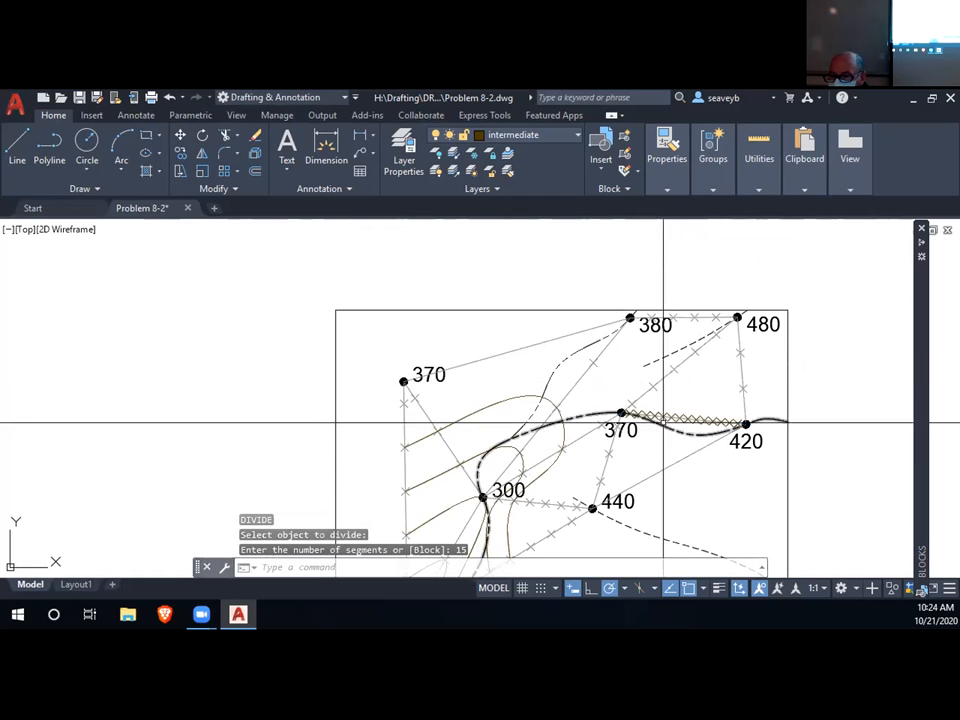
- Select alternate division points on the line between the central 370 point and 420, and undo the 15-segment division
scroll(640, 418, up, 6)
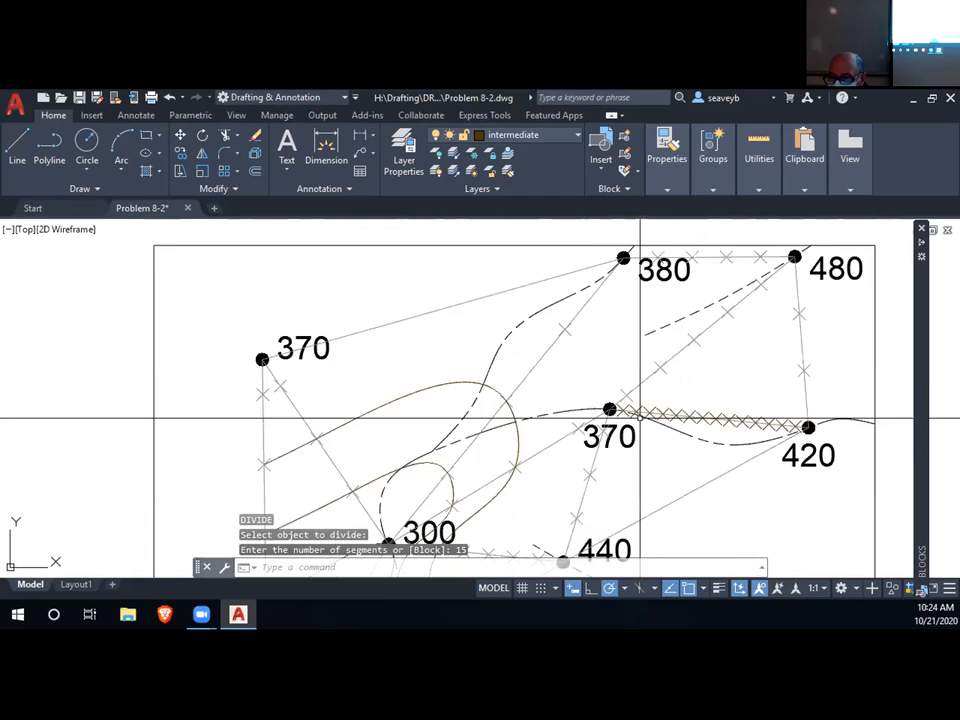
click(628, 401)
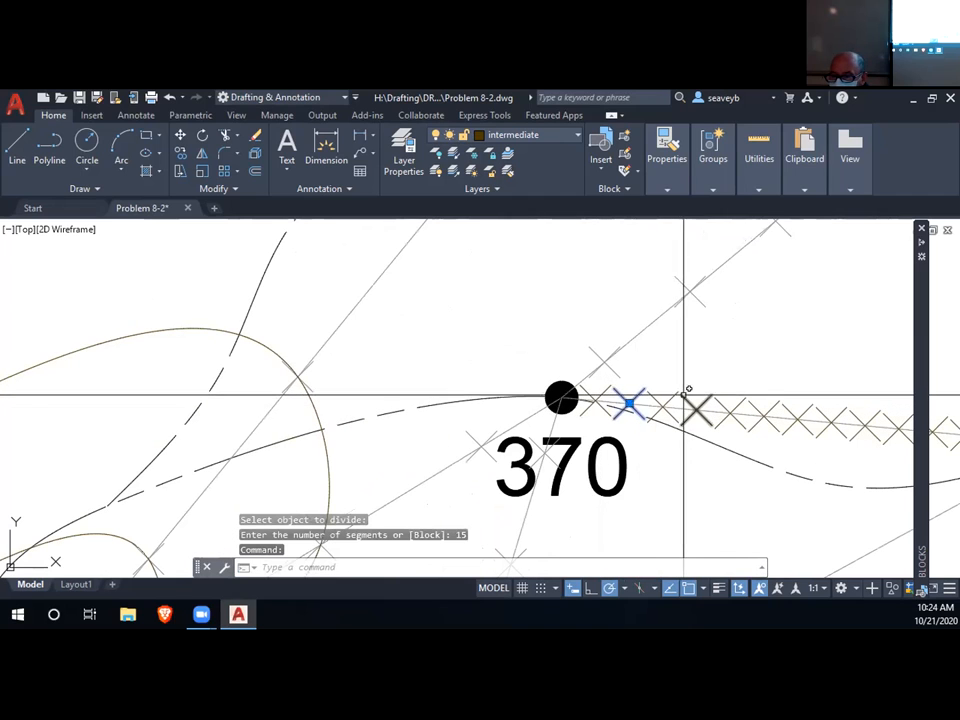
click(701, 404)
click(767, 412)
click(832, 420)
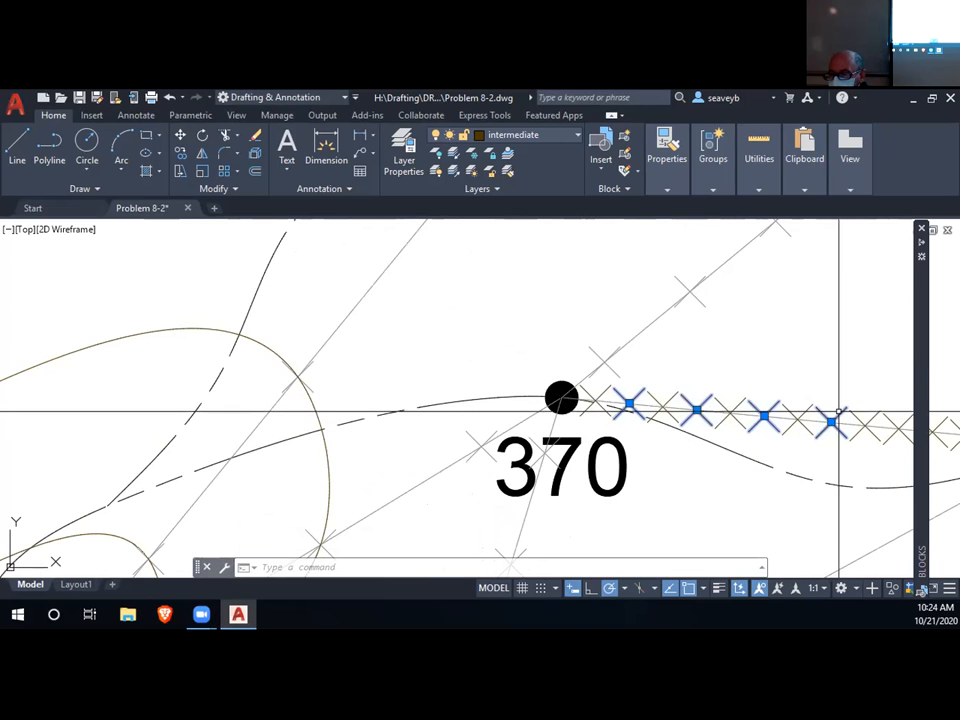
middle_drag(842, 414, 597, 385)
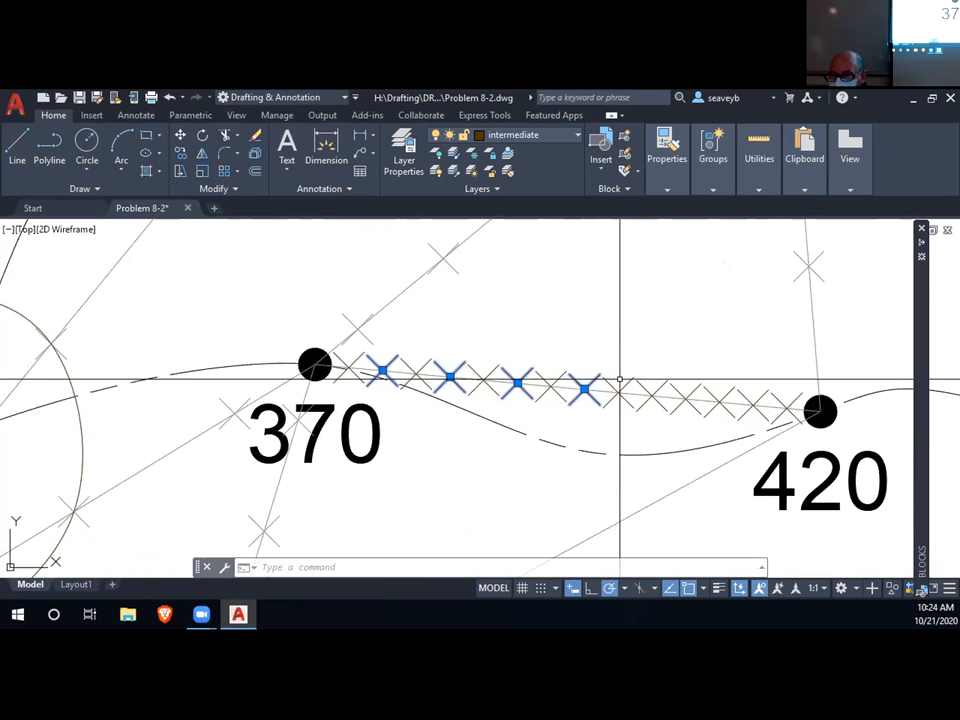
click(660, 386)
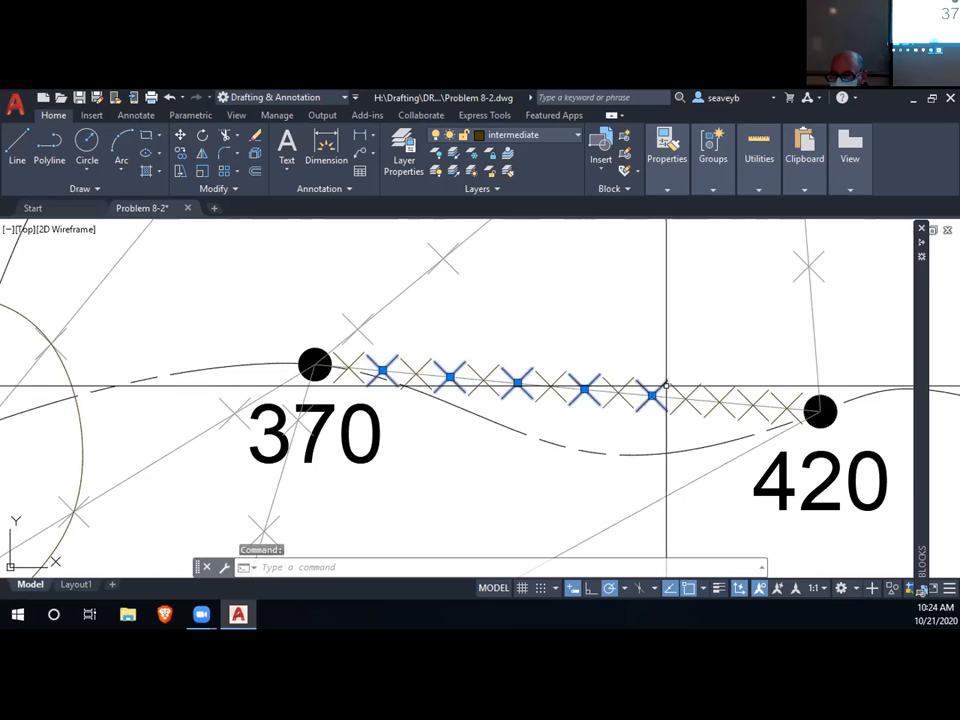
click(726, 391)
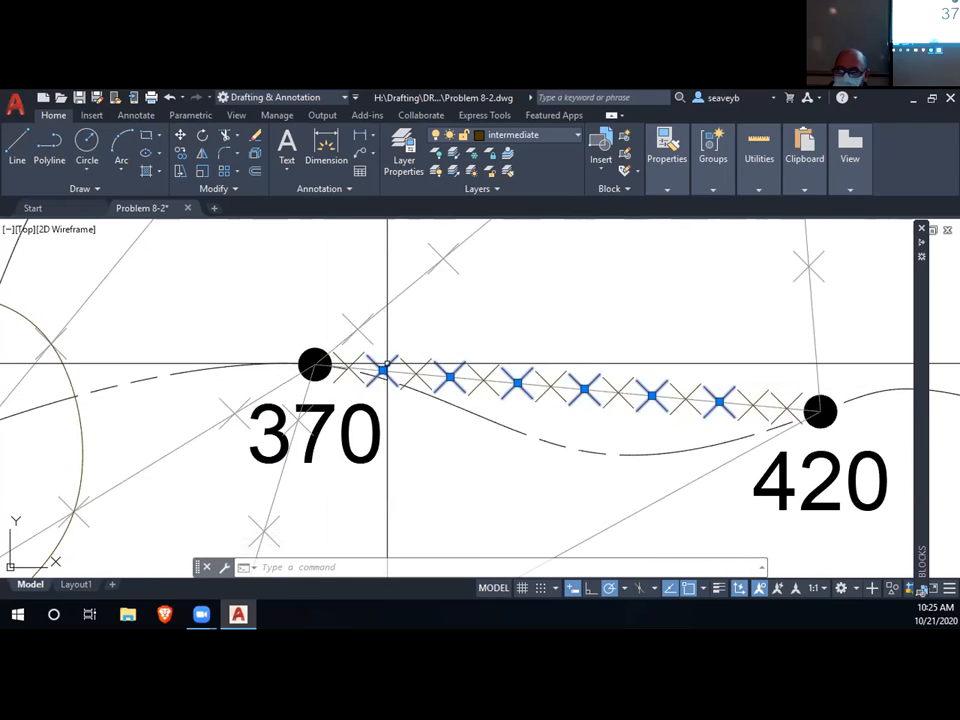
mouse_move(391, 364)
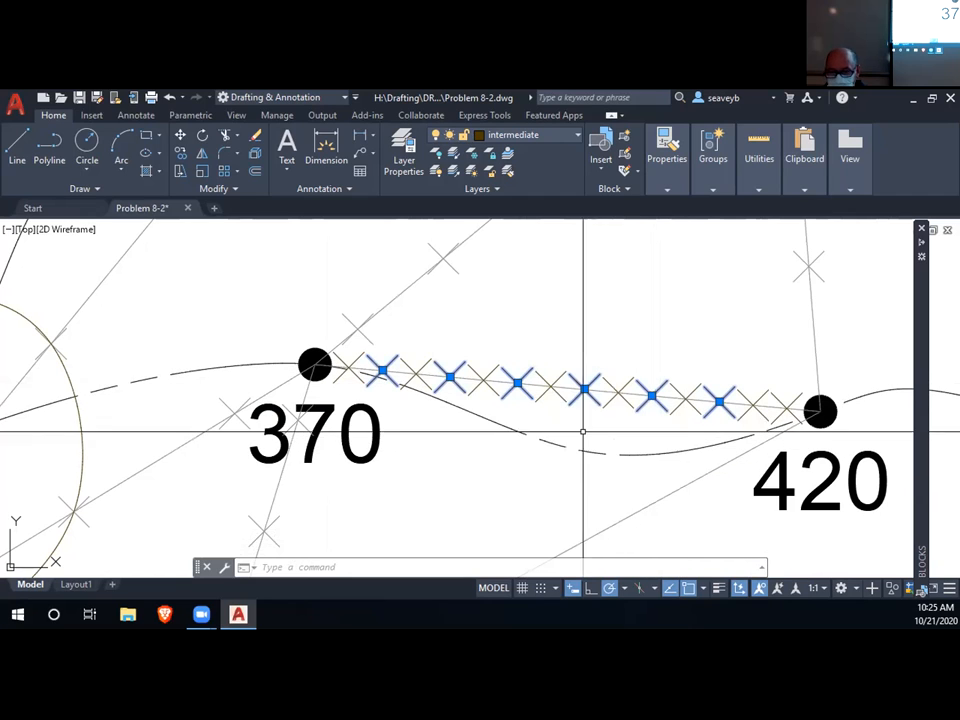
key(ctrl+z)
key(ctrl+z)
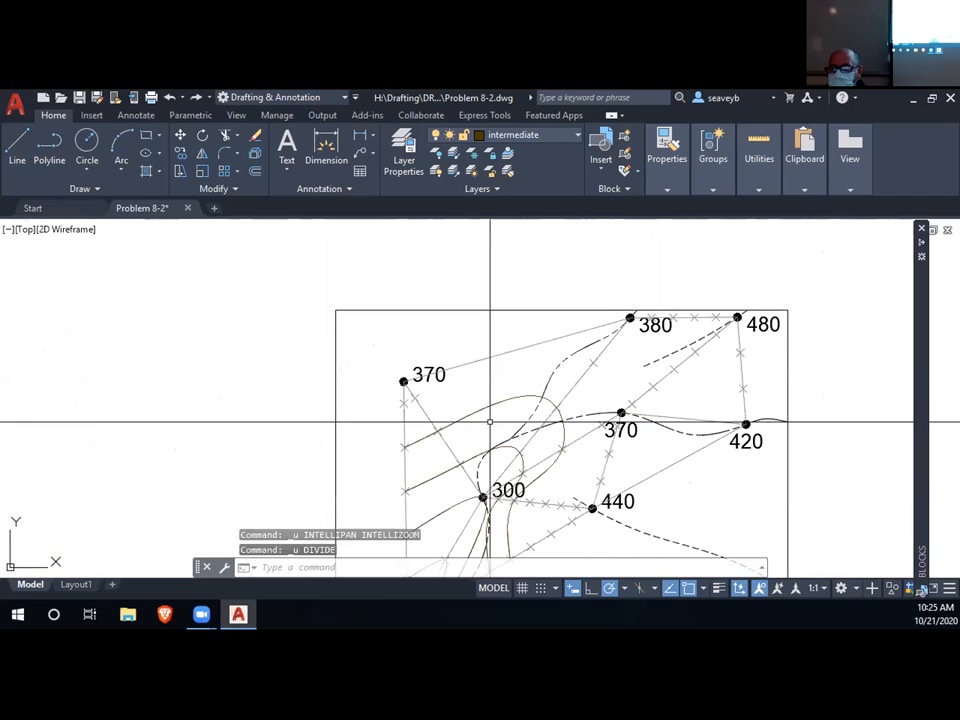
- Divide the line from the central 370 point to 420 into 5 equal segments and delete the second and fourth division points from 370
key(Return)
click(648, 417)
middle_drag(647, 420, 486, 407)
scroll(593, 437, up, 4)
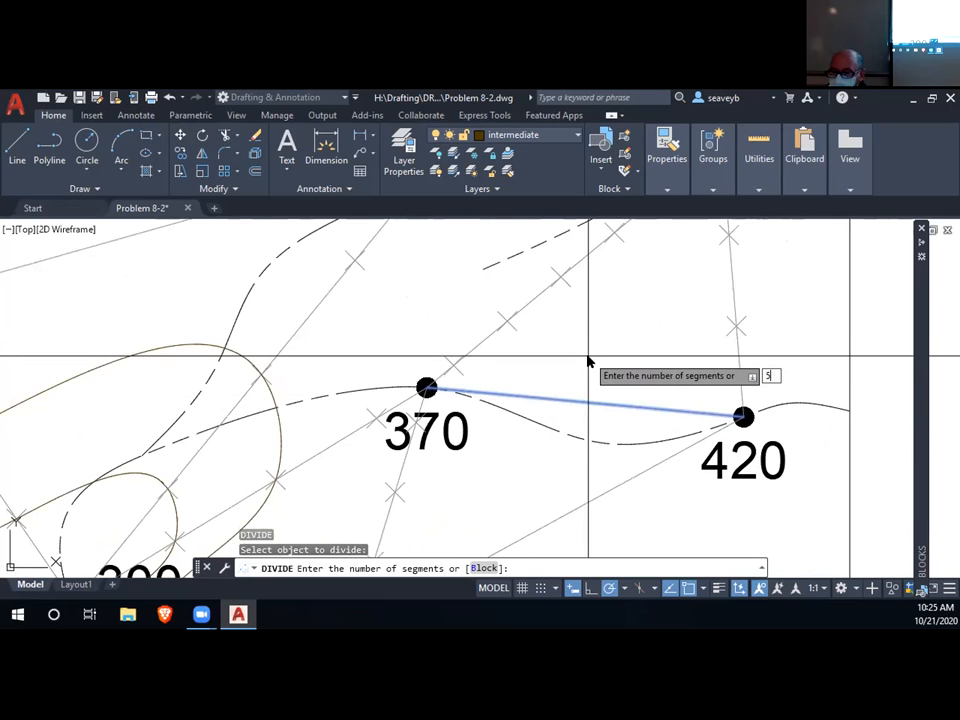
text(5)
key(Return)
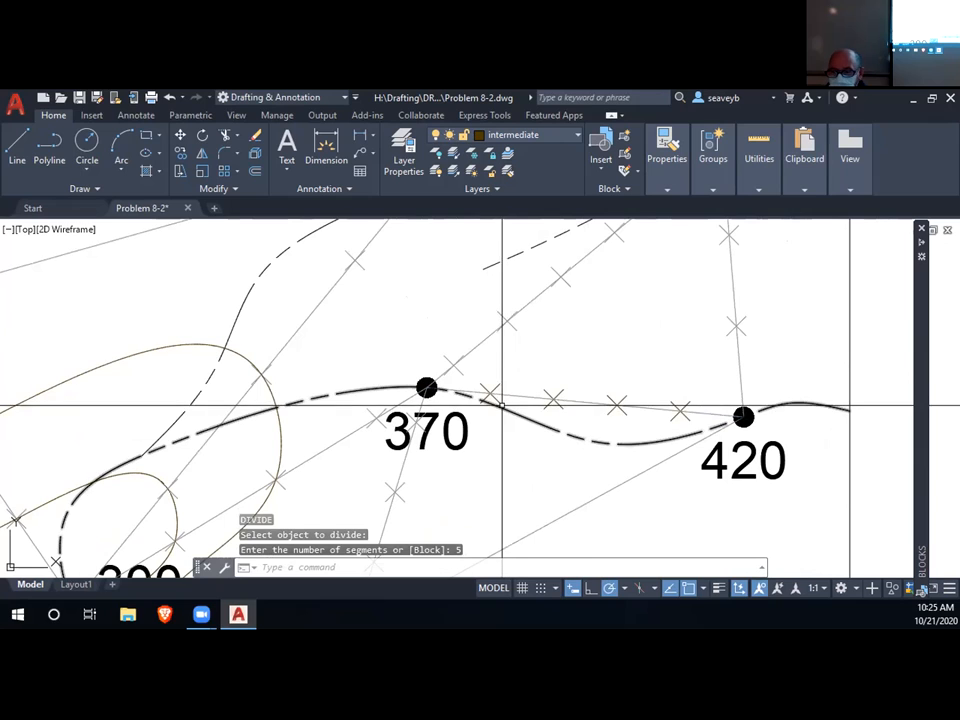
click(554, 399)
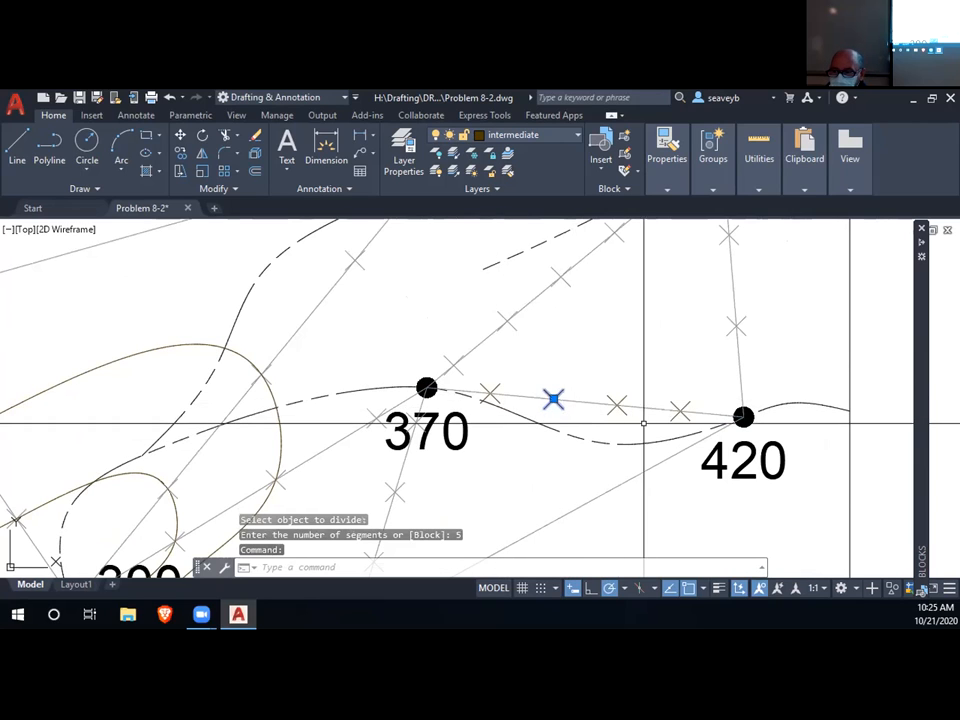
click(680, 411)
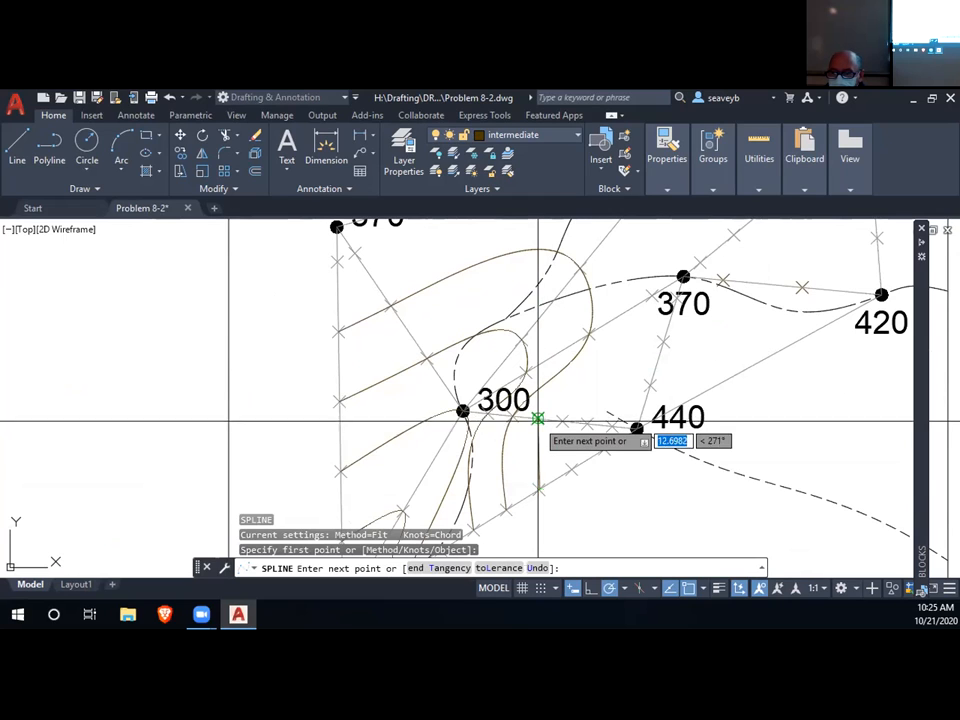
- Continue the spline contour from the sixth division point on the 260–440 line through the third division point on the 300–440 line
click(537, 418)
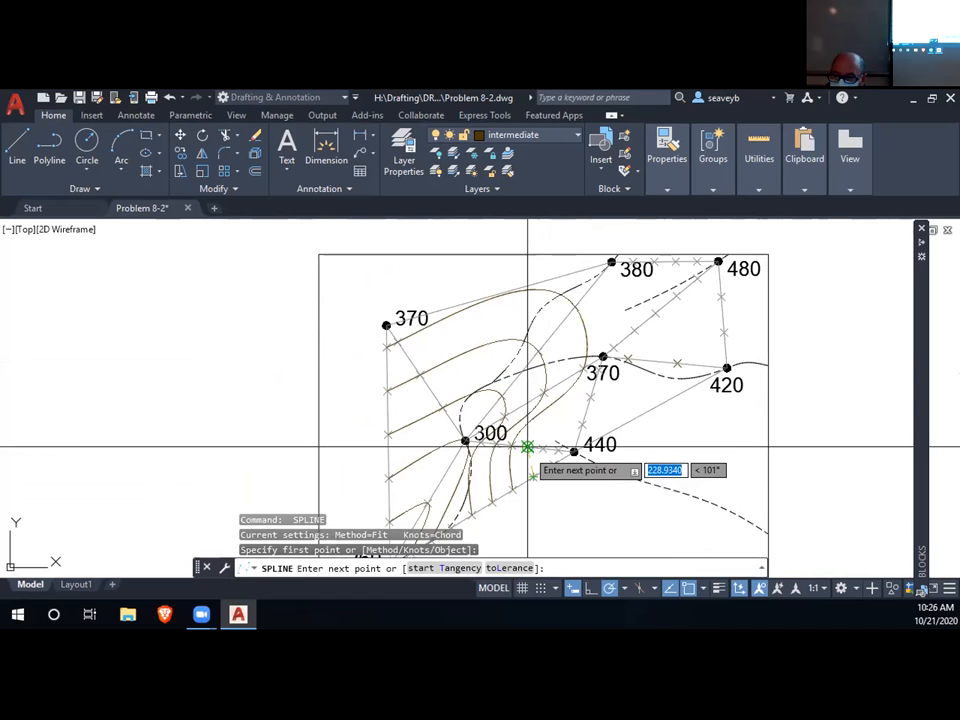
- Draw a spline contour from the seventh division point on the 260–440 line, through the fourth on 300–440 and around the central 370, to 380
click(527, 447)
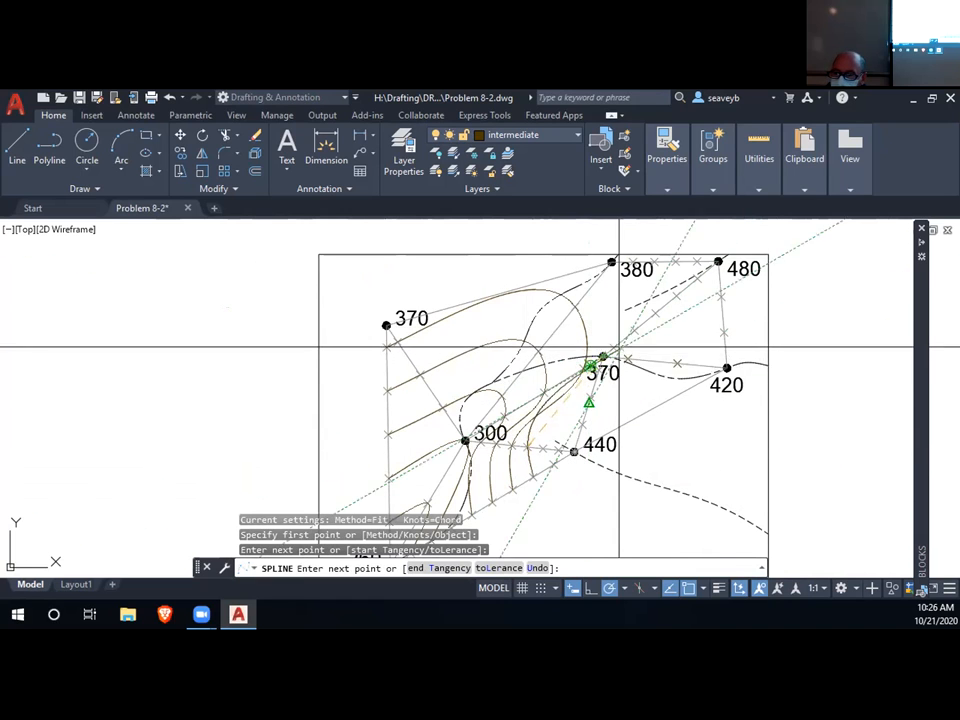
click(603, 356)
scroll(571, 397, up, 2)
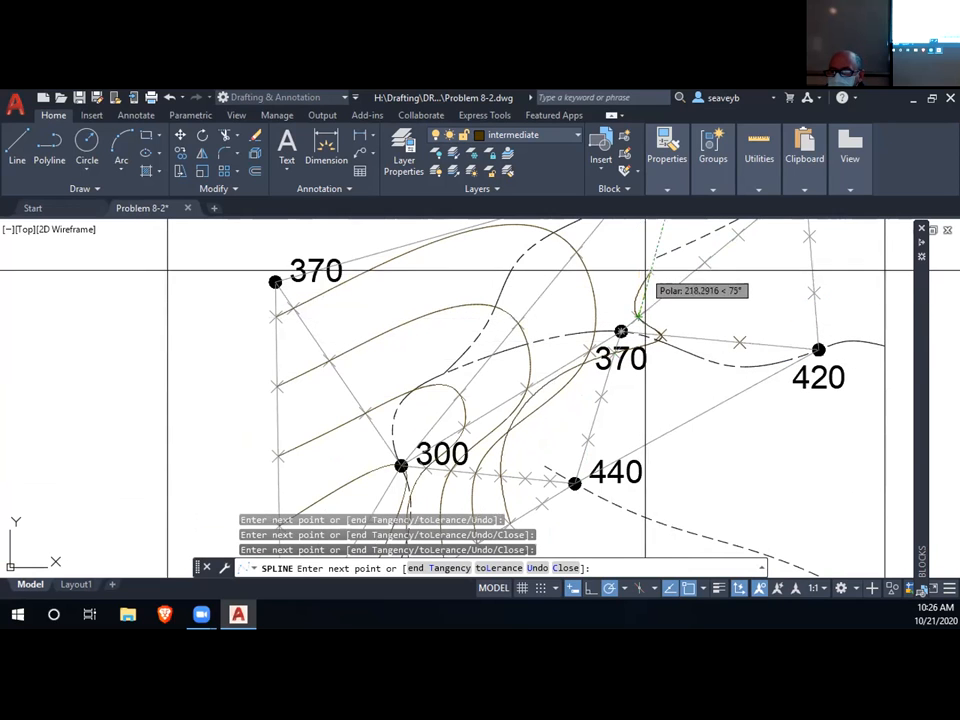
middle_drag(648, 272, 656, 415)
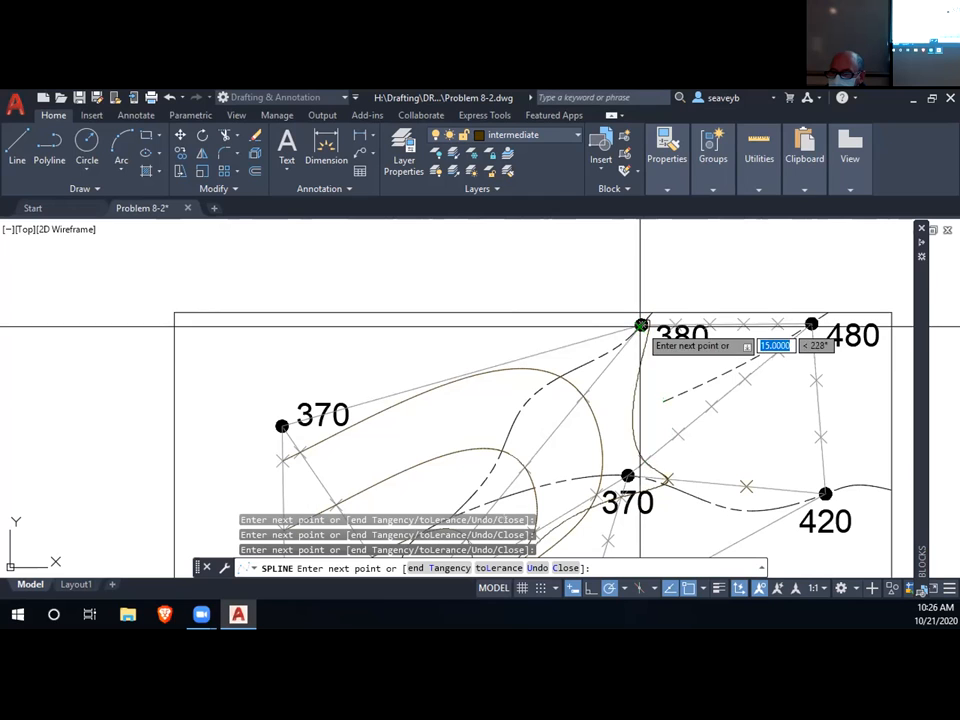
click(641, 324)
key(Return)
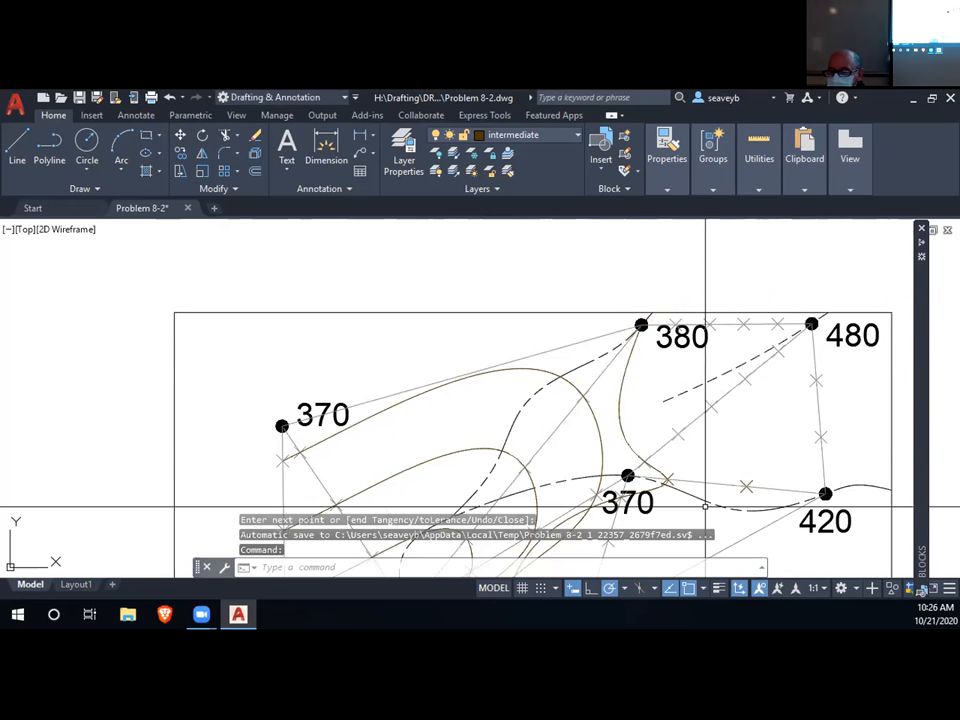
- Draw a spline contour from the eighth 260–440 division point, through the fifth on 300–440 and second points around central 370, to the first on 380–480
scroll(692, 546, down, 2)
middle_drag(628, 508, 618, 360)
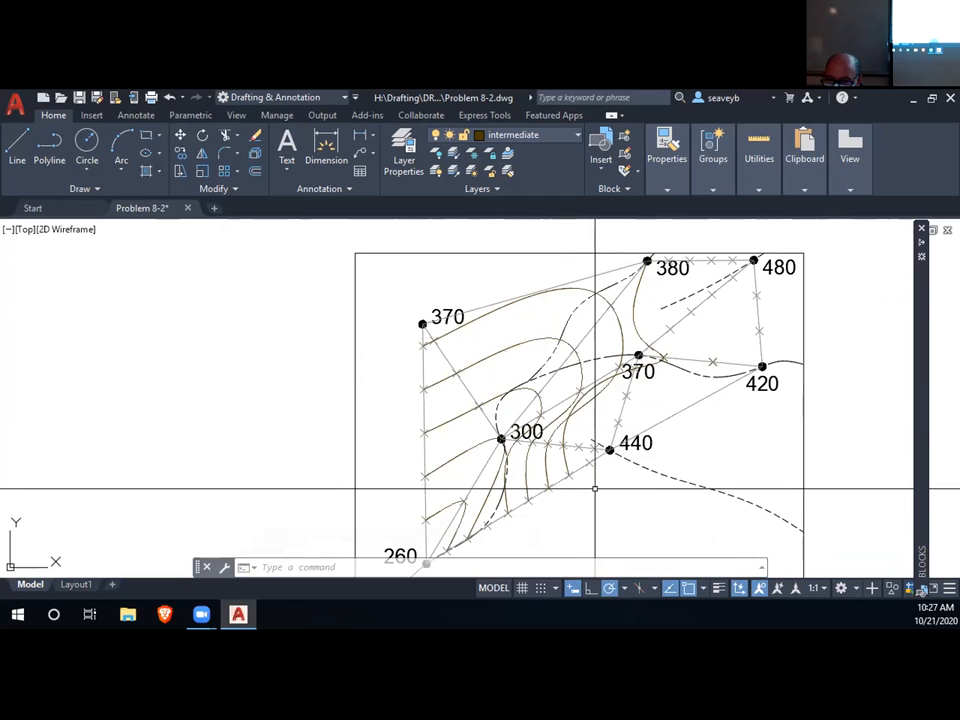
text(spl)
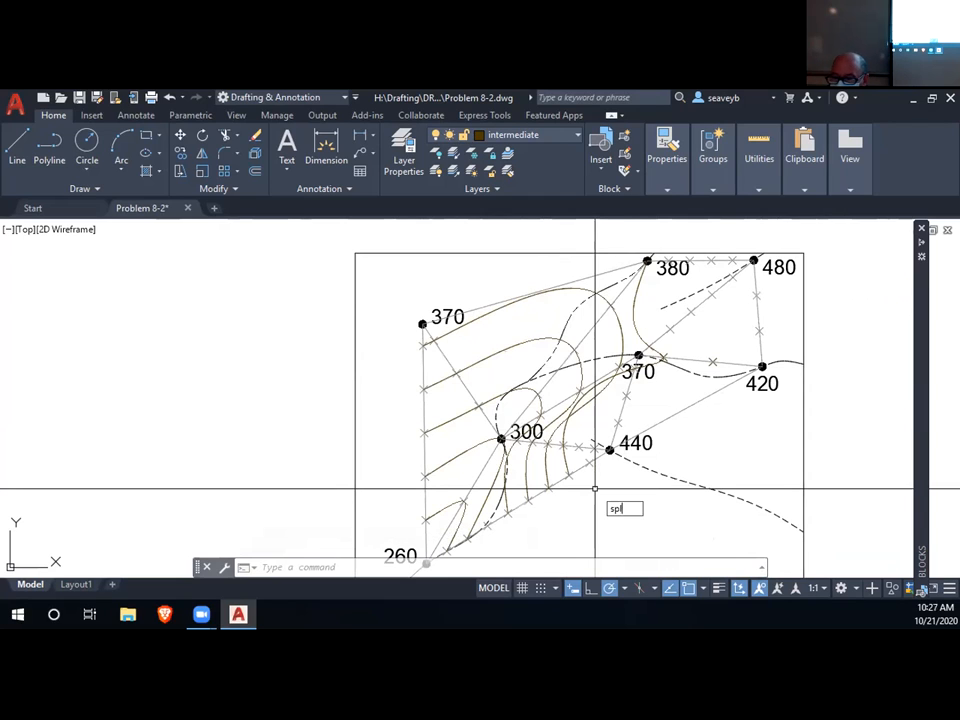
key(Return)
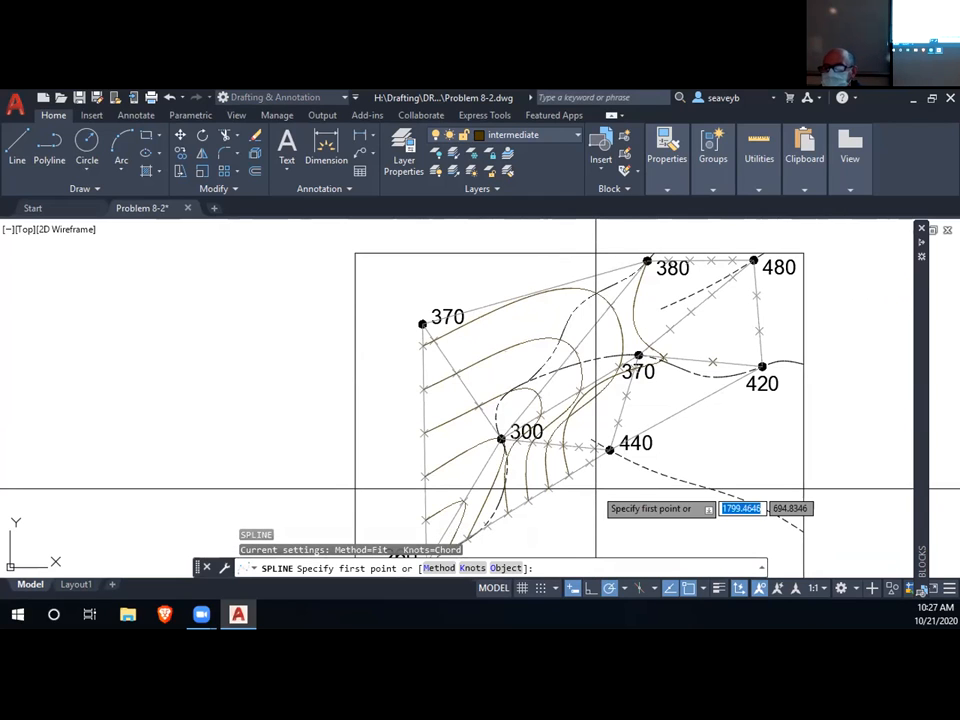
scroll(603, 459, up, 2)
click(582, 464)
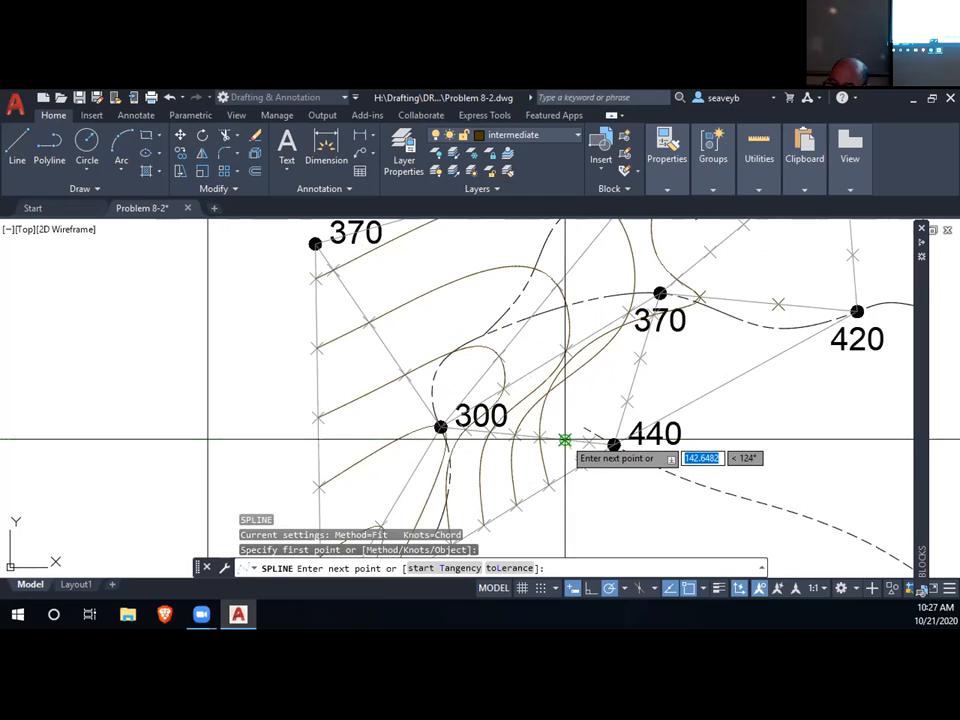
click(565, 440)
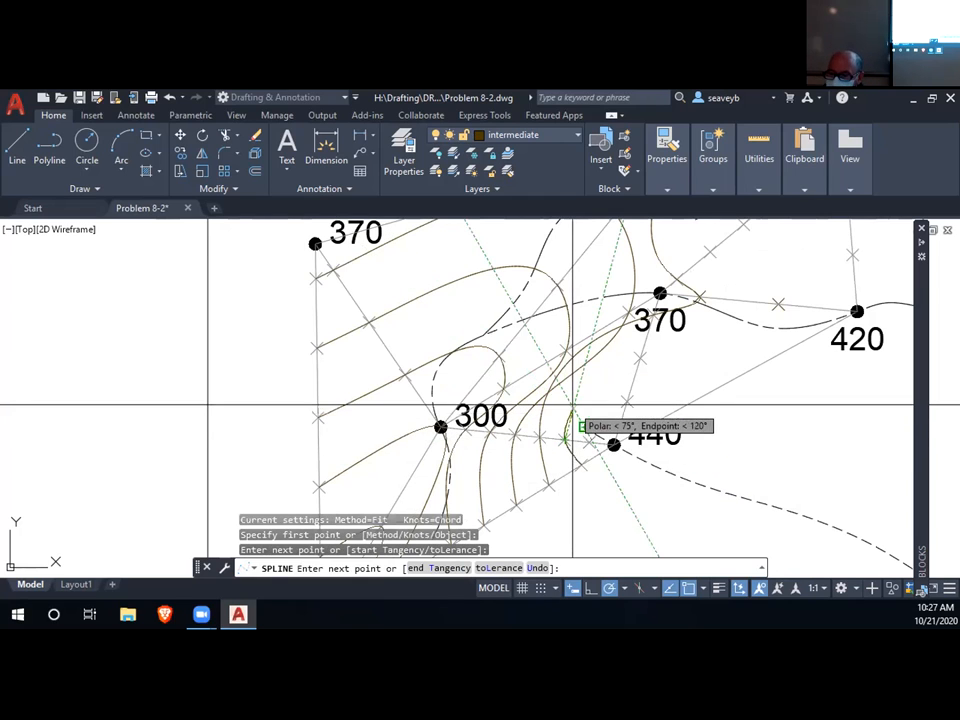
click(640, 357)
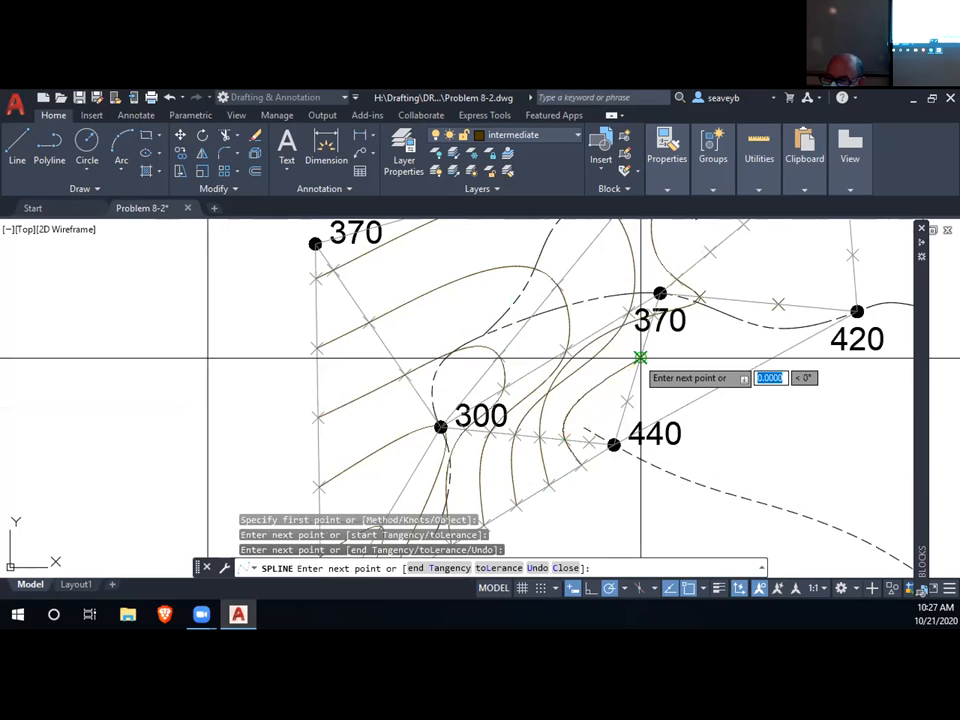
click(778, 303)
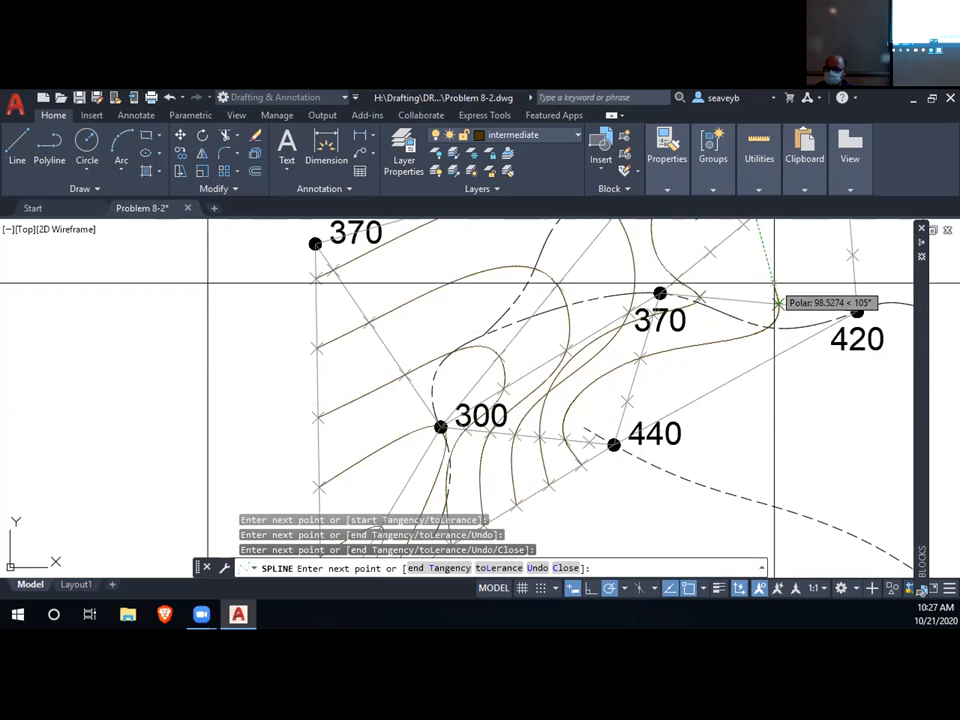
scroll(773, 285, down, 2)
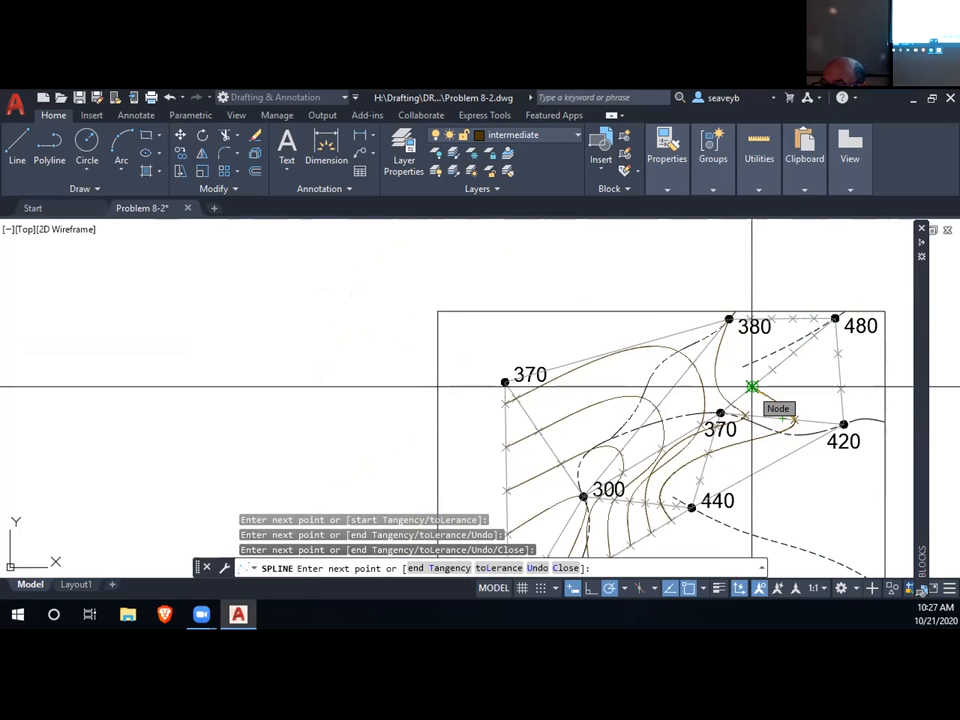
click(752, 386)
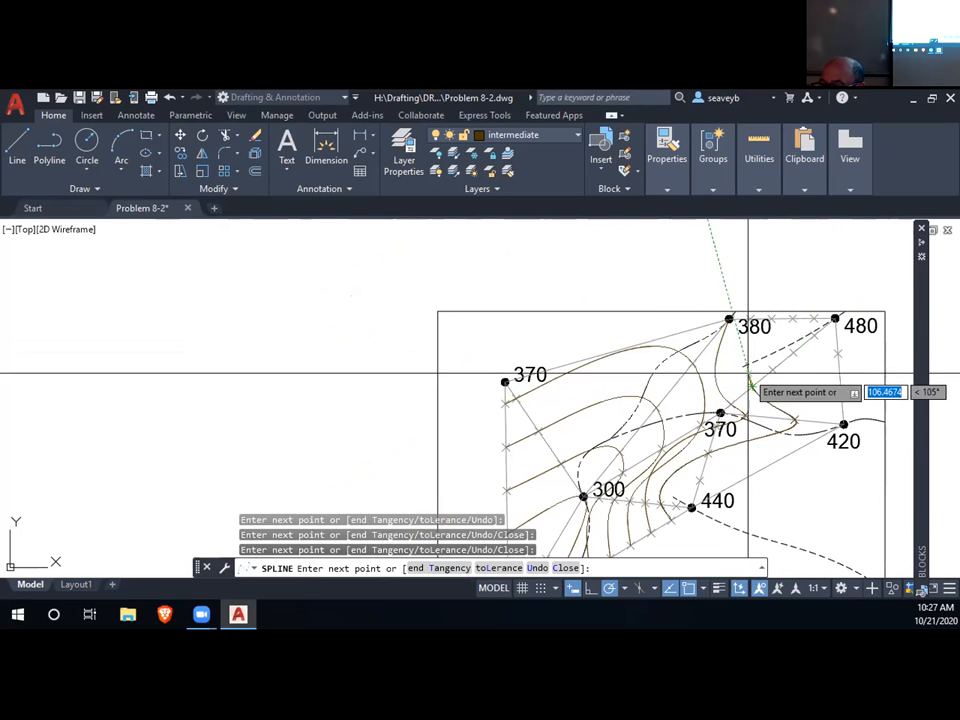
click(750, 318)
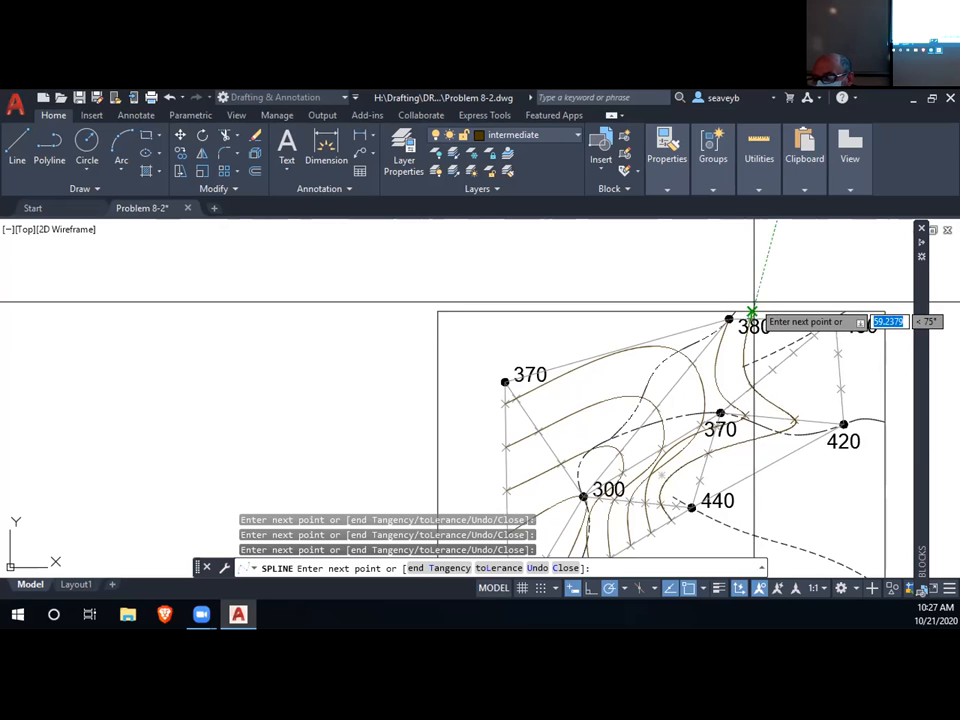
key(Return)
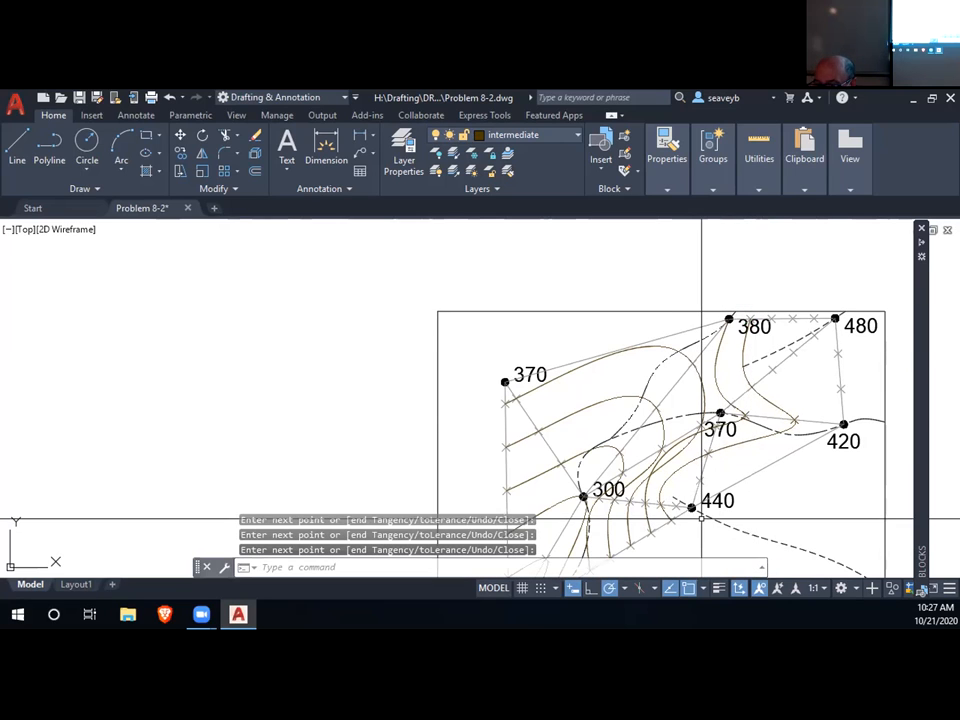
- Delete the two spline contours that start at the seventh and eighth division points on the 260–440 line
mouse_move(704, 547)
middle_down()
mouse_move(718, 466)
mouse_move(730, 476)
middle_up()
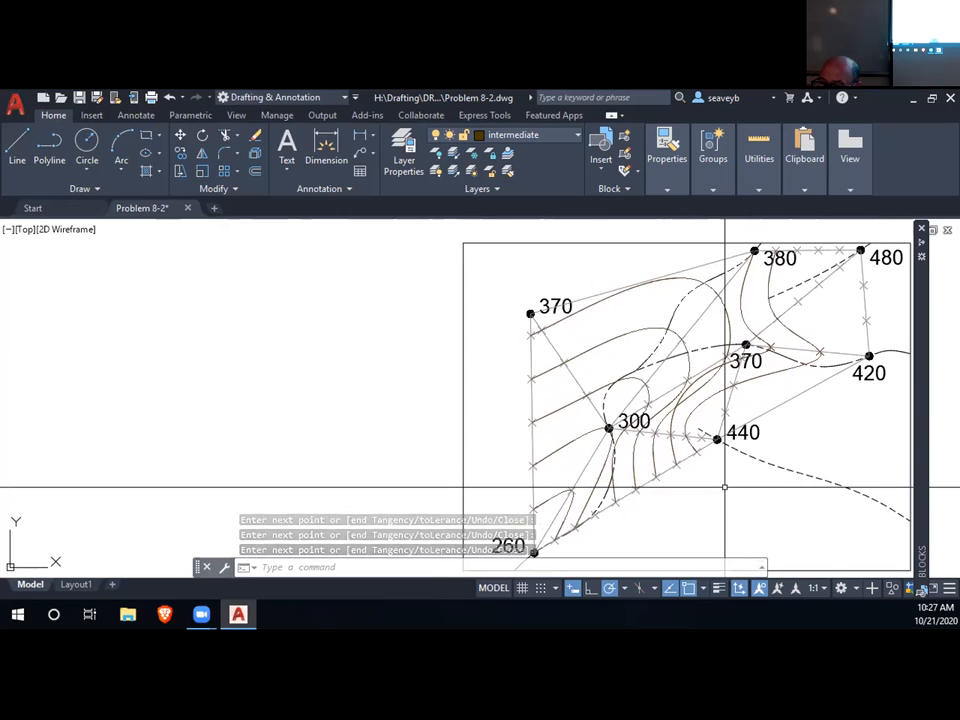
middle_drag(637, 533, 652, 490)
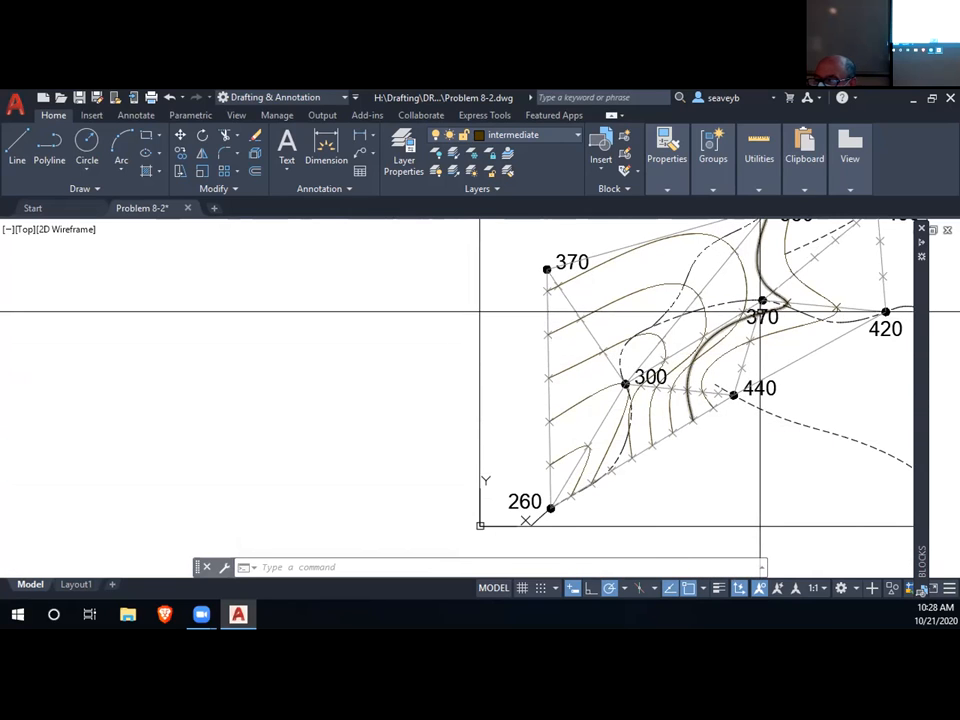
click(731, 421)
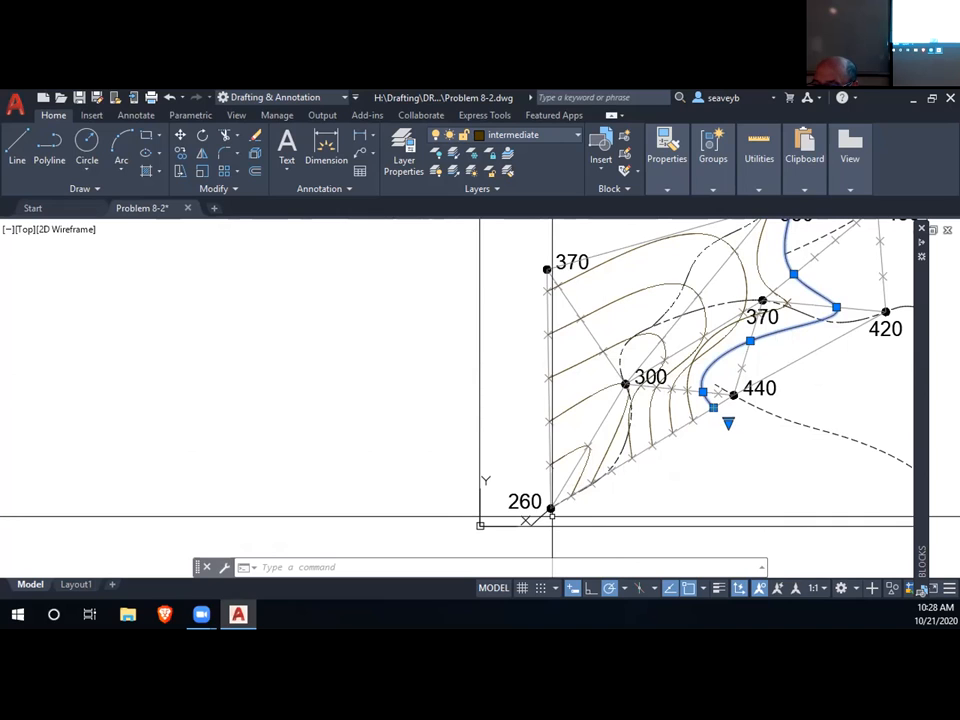
key(Escape)
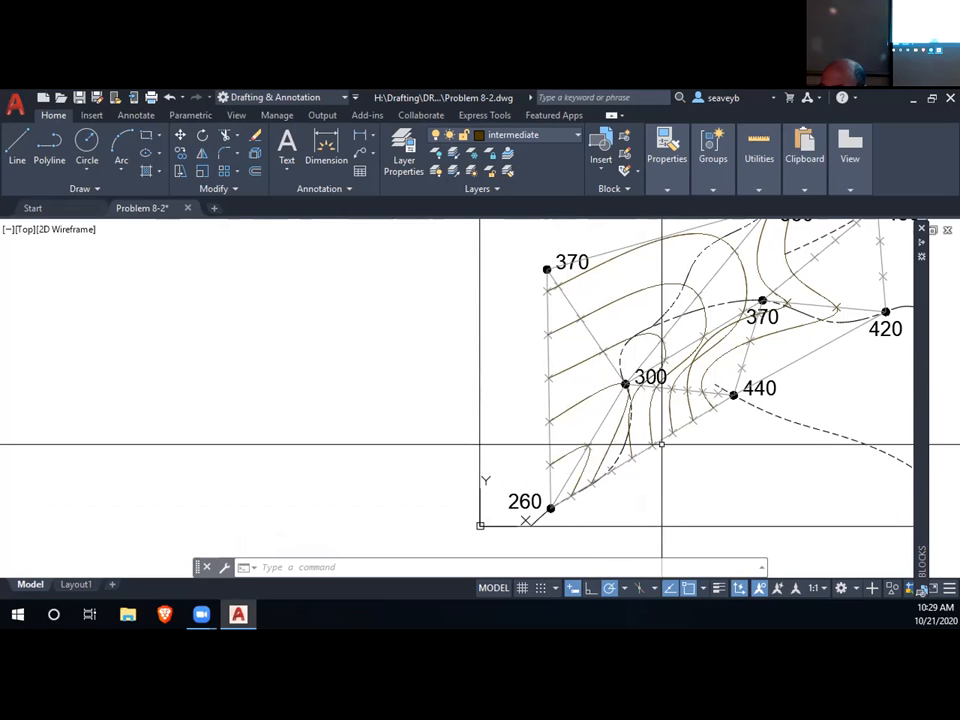
click(690, 378)
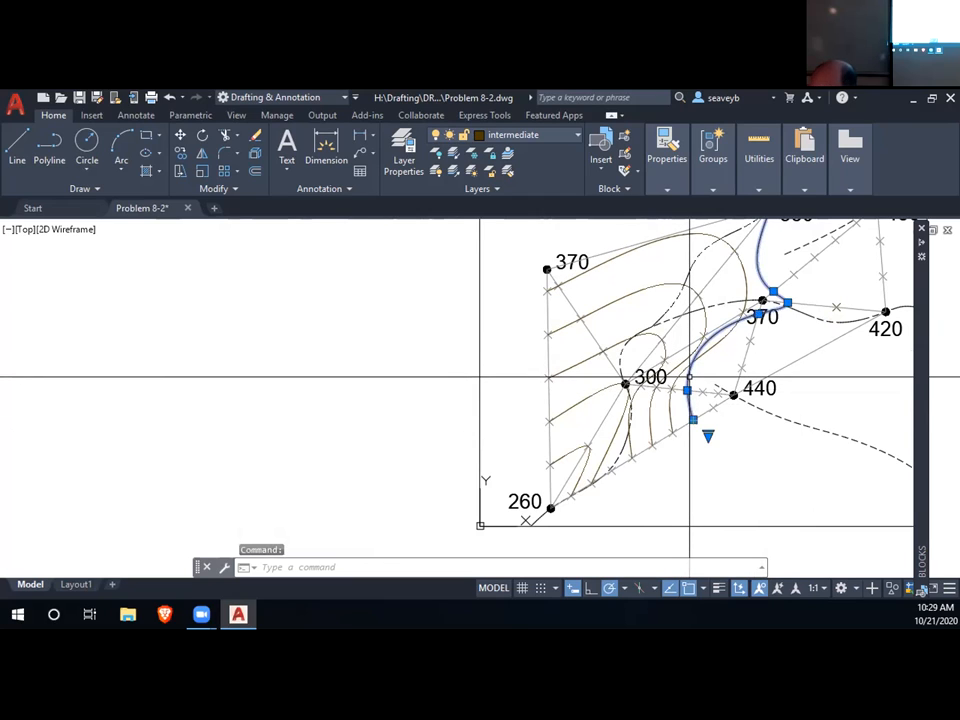
key(Delete)
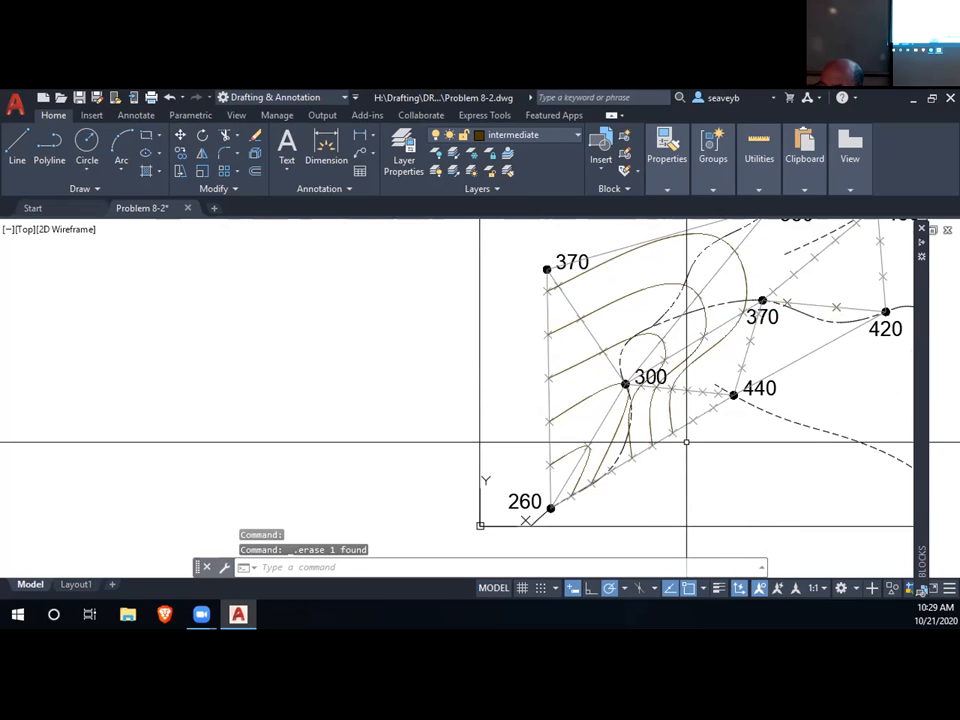
- Move the south end of the contour looping closely around 300 to the third division point on the 260–440 line and adjust its end tangent direction
click(630, 436)
click(632, 458)
click(612, 471)
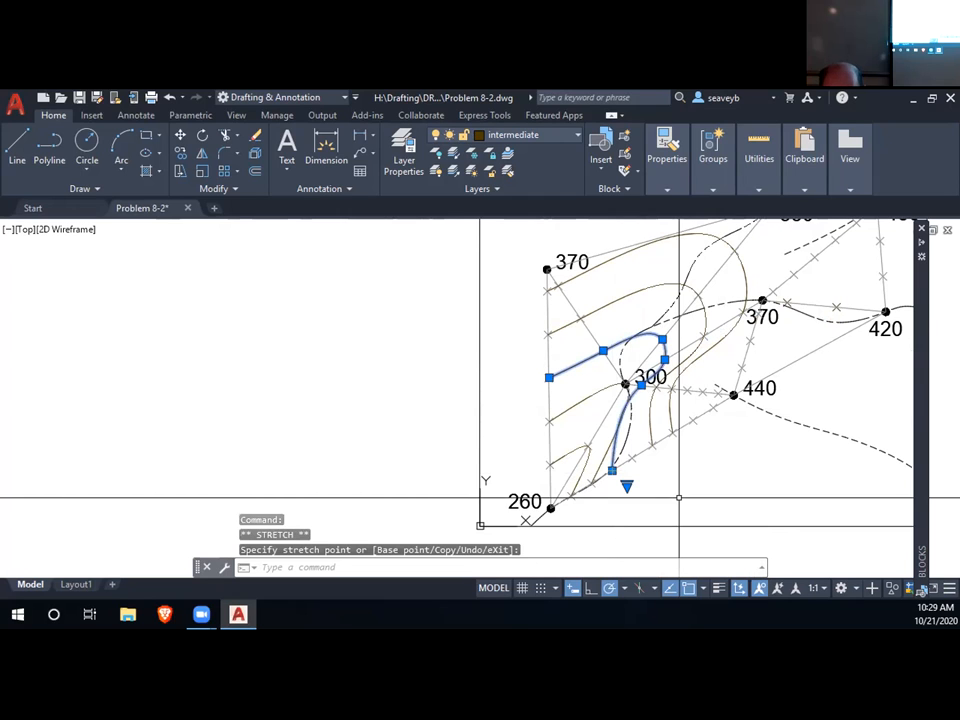
mouse_move(612, 471)
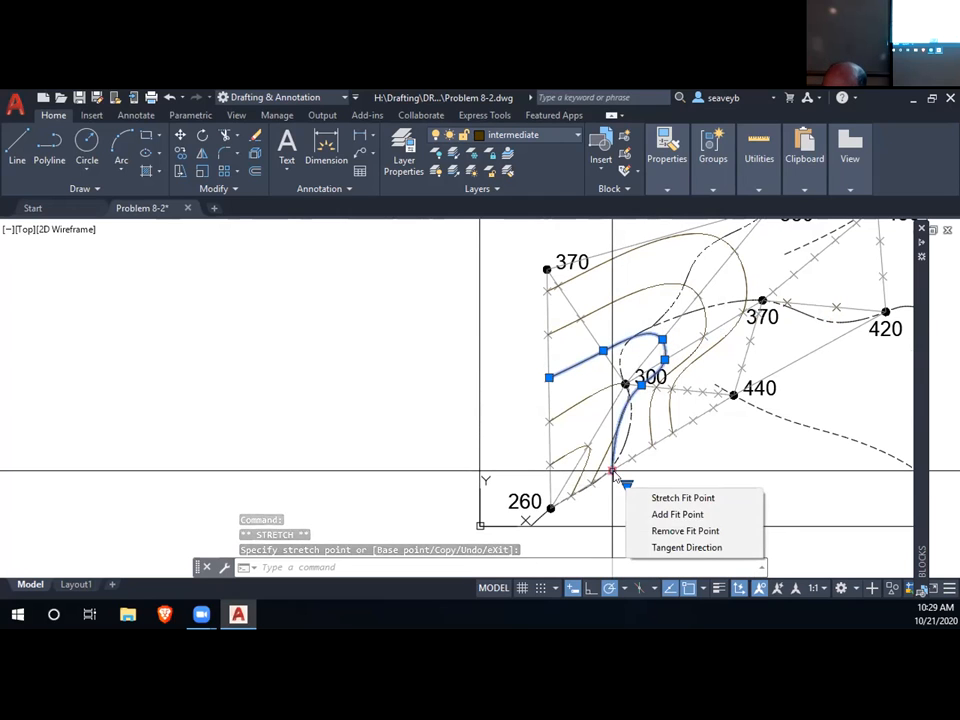
click(662, 548)
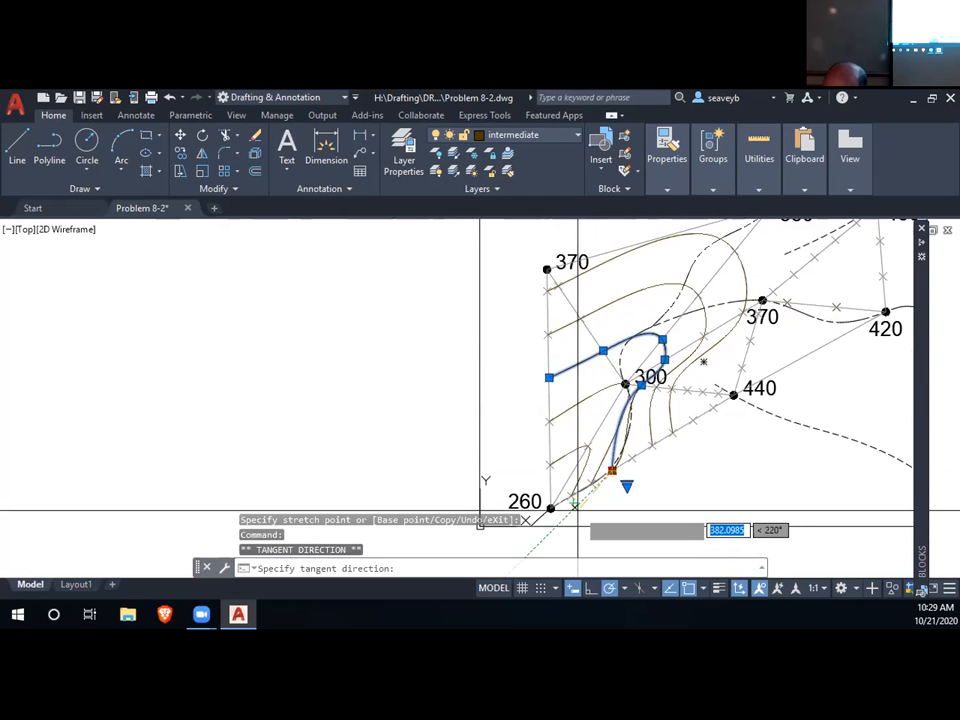
click(592, 508)
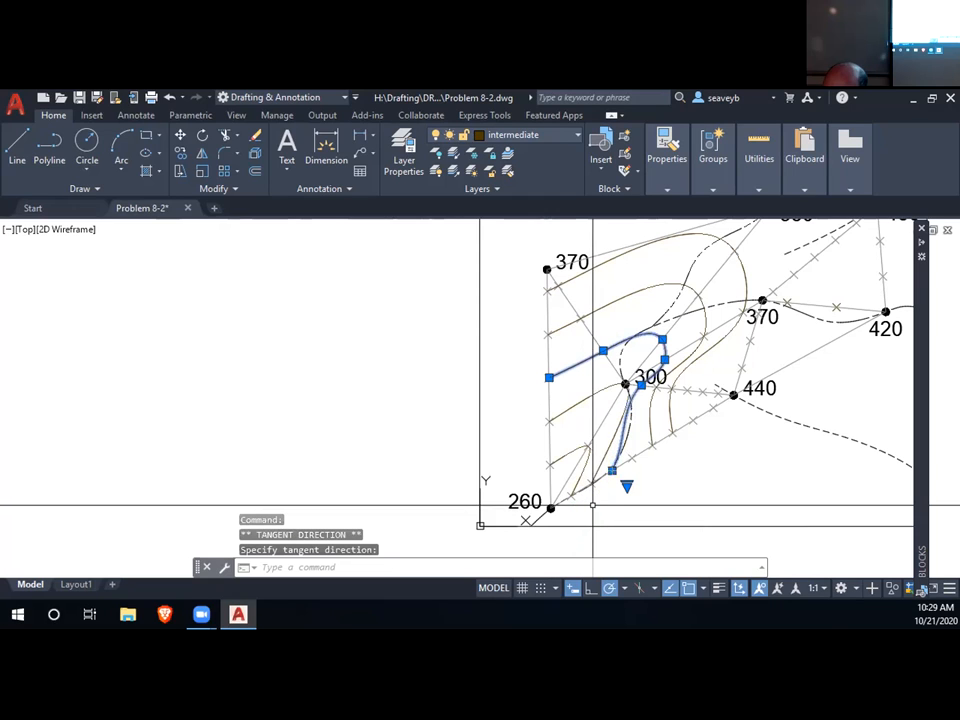
key(Escape)
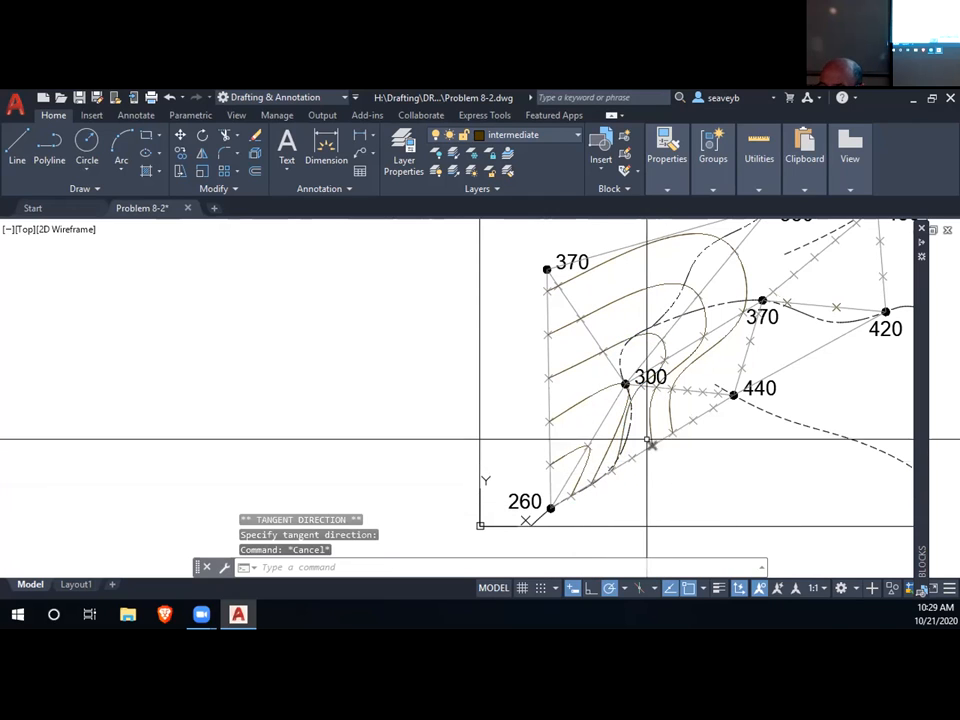
- Move the south ends of the next two contours to the fourth and fifth division points on the 260–440 line
click(653, 445)
click(652, 445)
click(632, 458)
key(Escape)
click(672, 433)
click(672, 433)
click(652, 445)
key(Escape)
- Draw a spline contour from the sixth division point on the 260–440 line, through the fourth on 300–440 and the first points around central 370, to 380
key(Return)
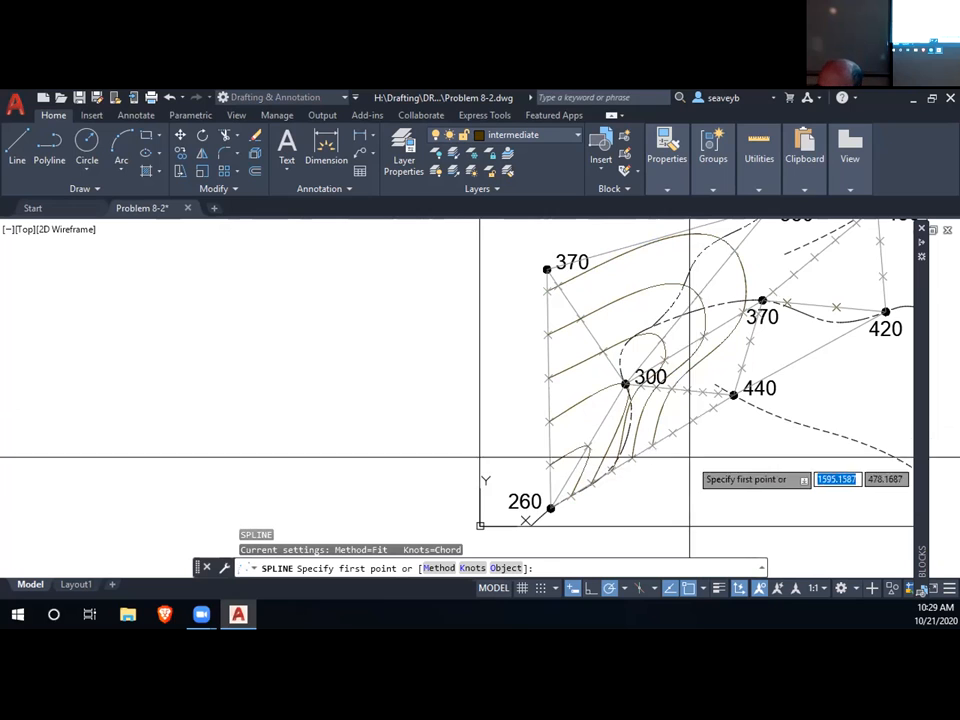
scroll(672, 433, up, 2)
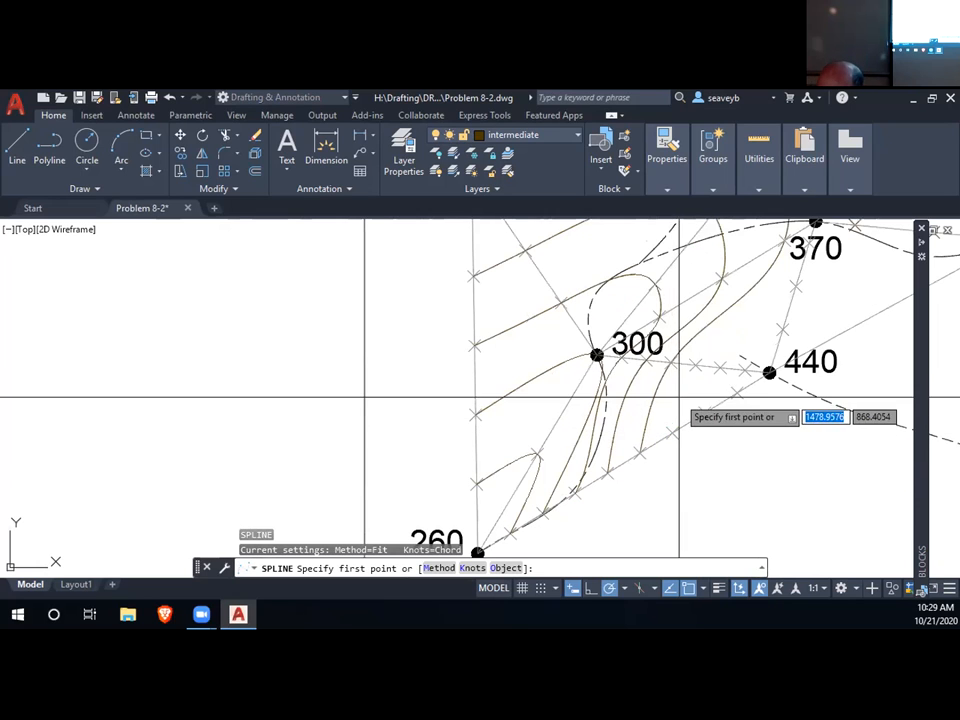
click(672, 433)
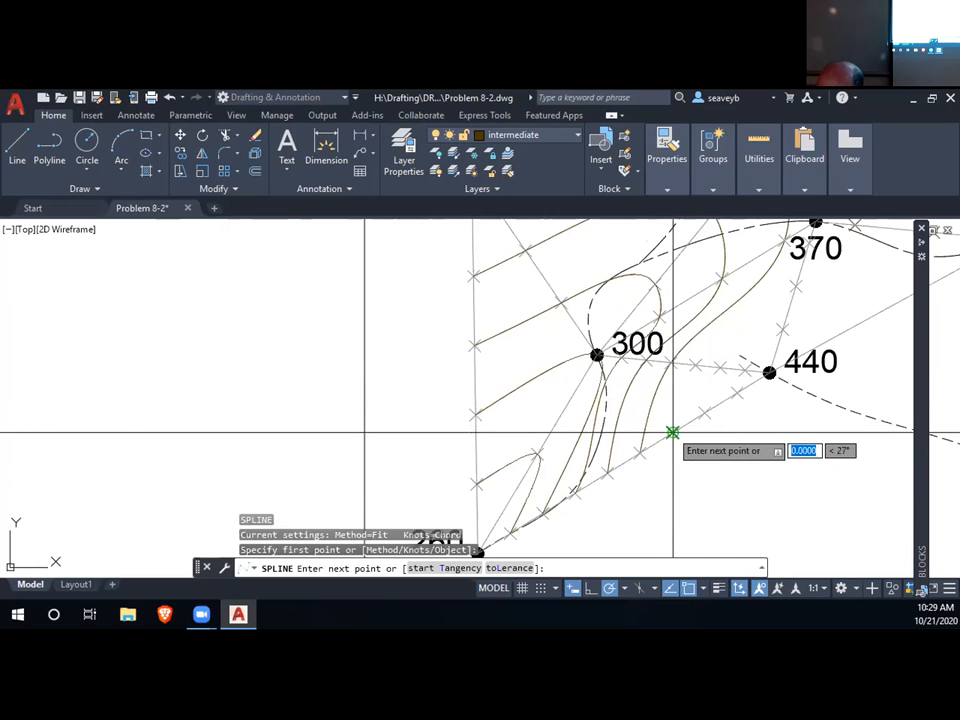
click(696, 366)
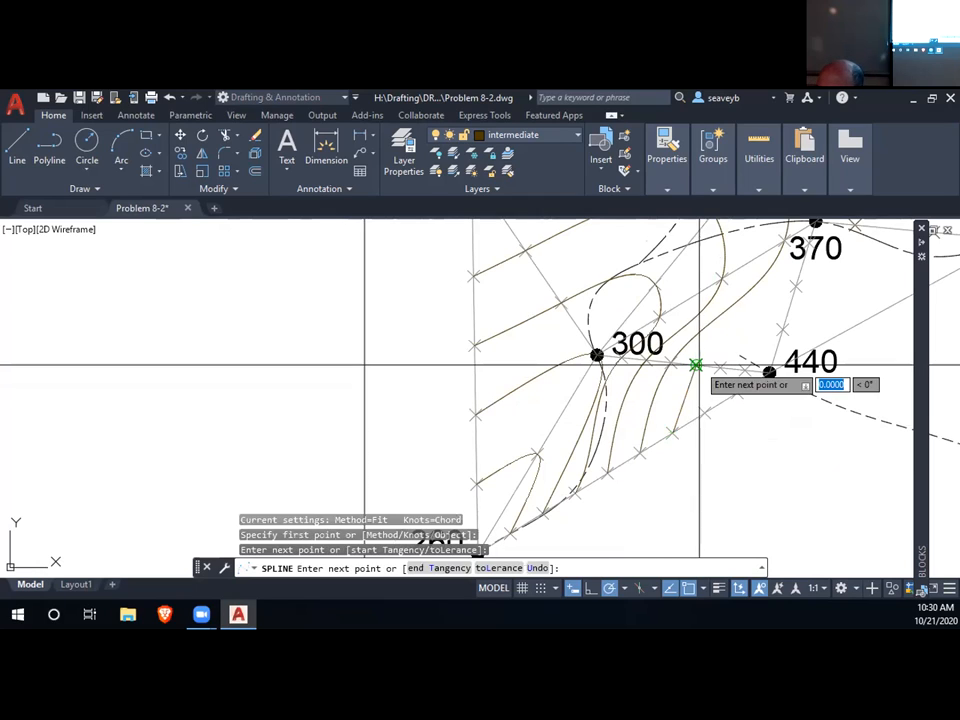
click(809, 243)
click(855, 225)
middle_drag(853, 238, 762, 367)
click(742, 337)
middle_drag(744, 281, 693, 409)
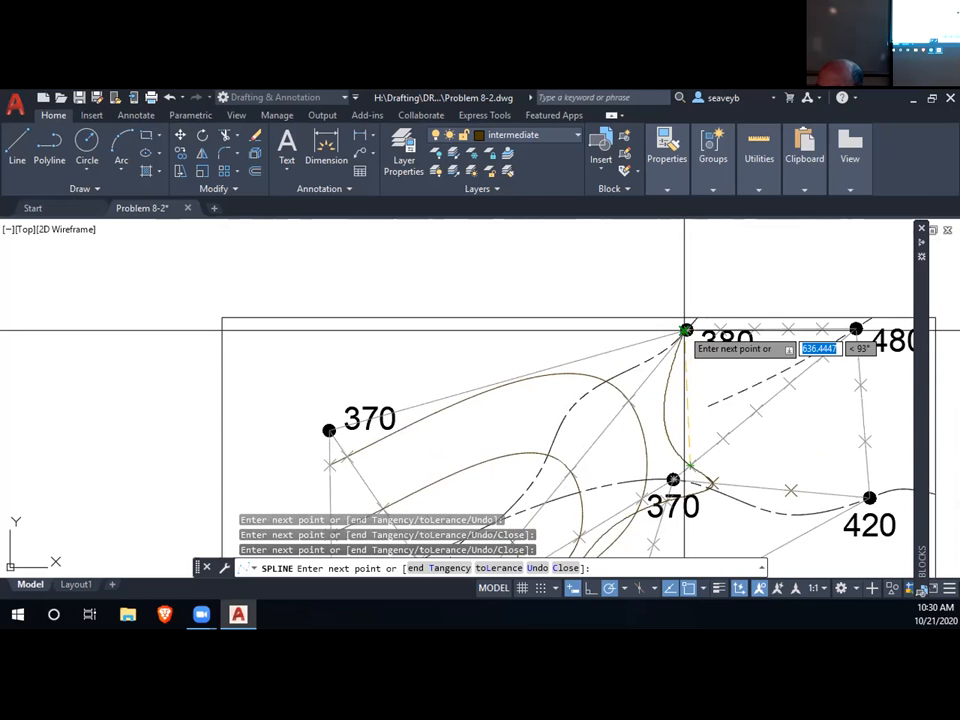
click(686, 330)
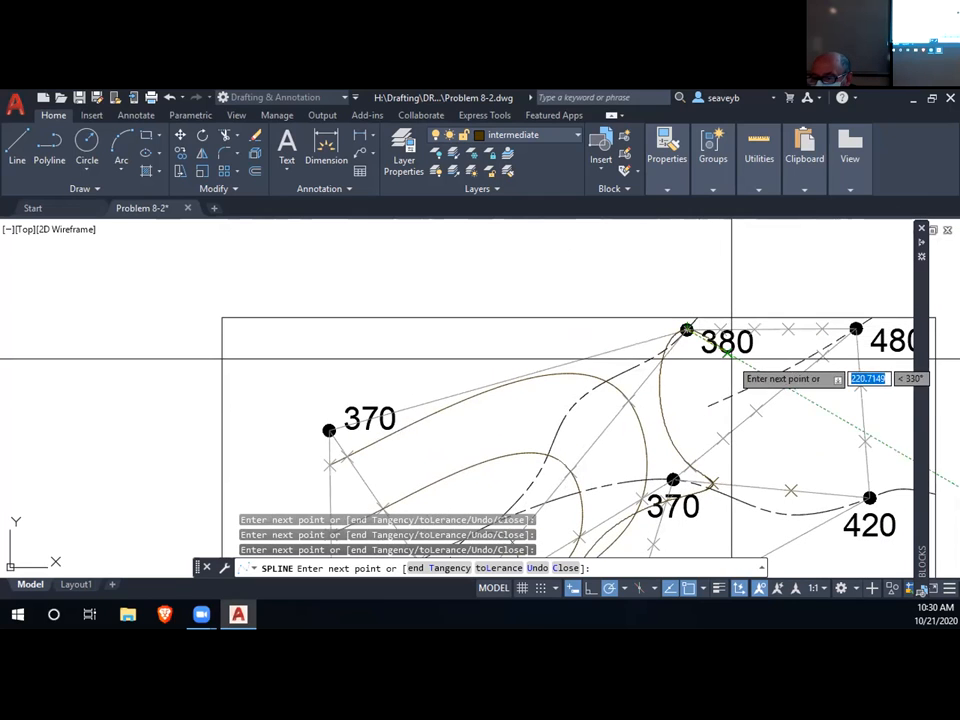
key(Return)
- Draw a spline contour from the seventh 260–440 division point, through the fifth on 300–440 and second points around central 370, to the first on 380–480
middle_drag(696, 500, 752, 314)
key(Return)
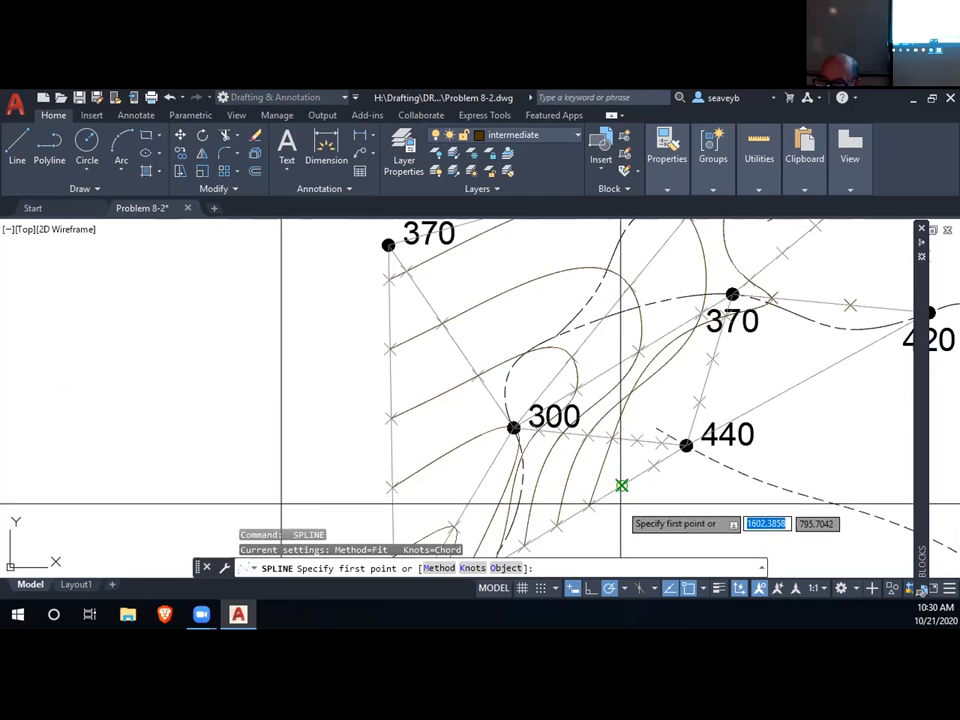
click(621, 486)
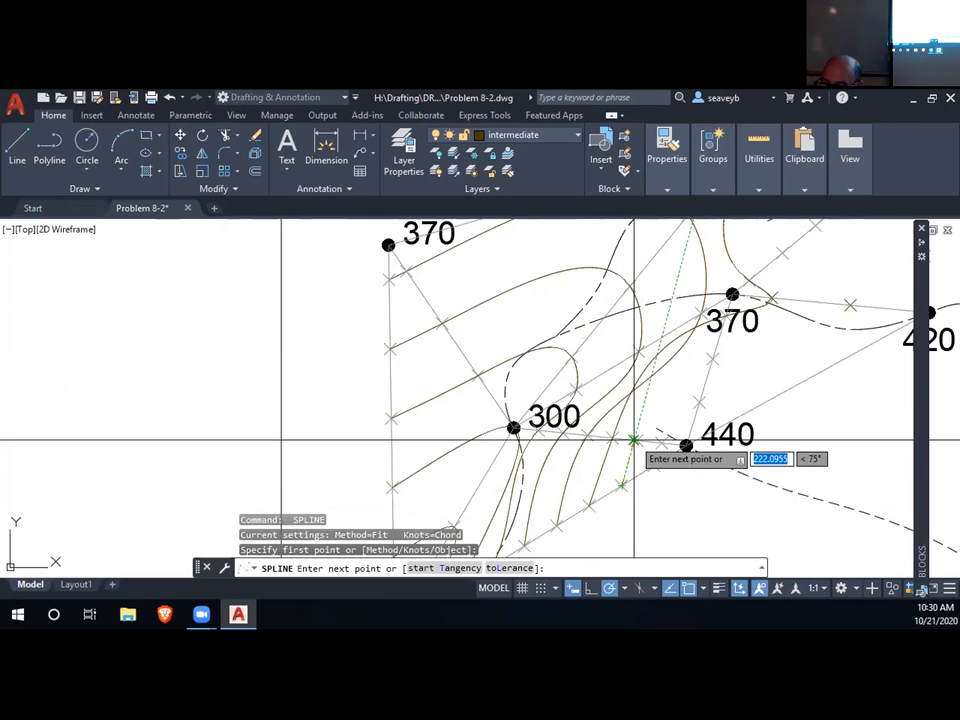
click(637, 440)
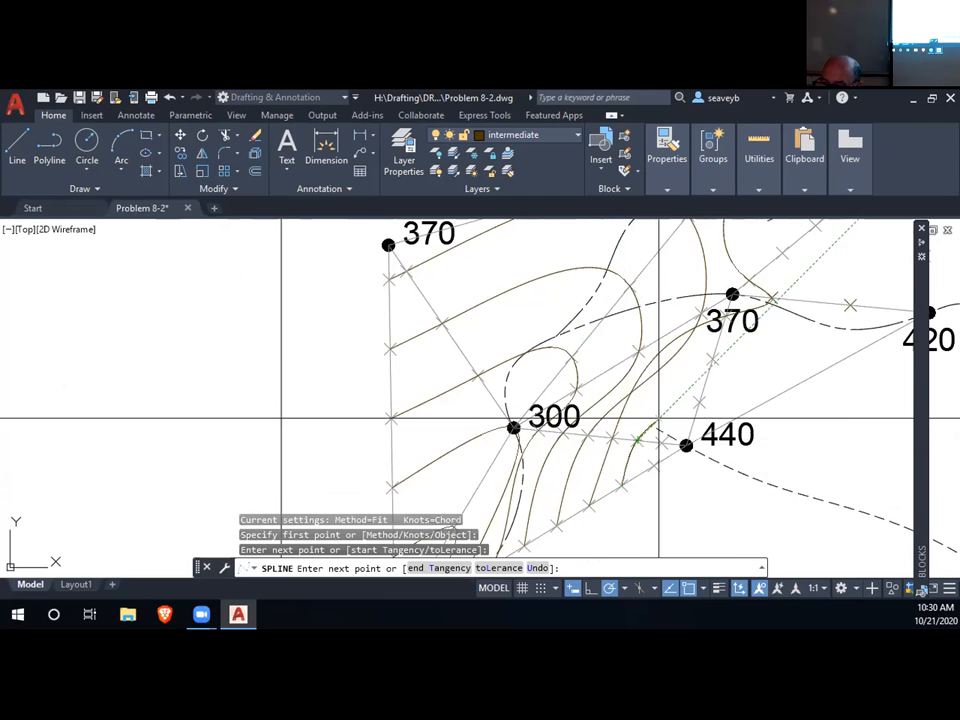
click(712, 358)
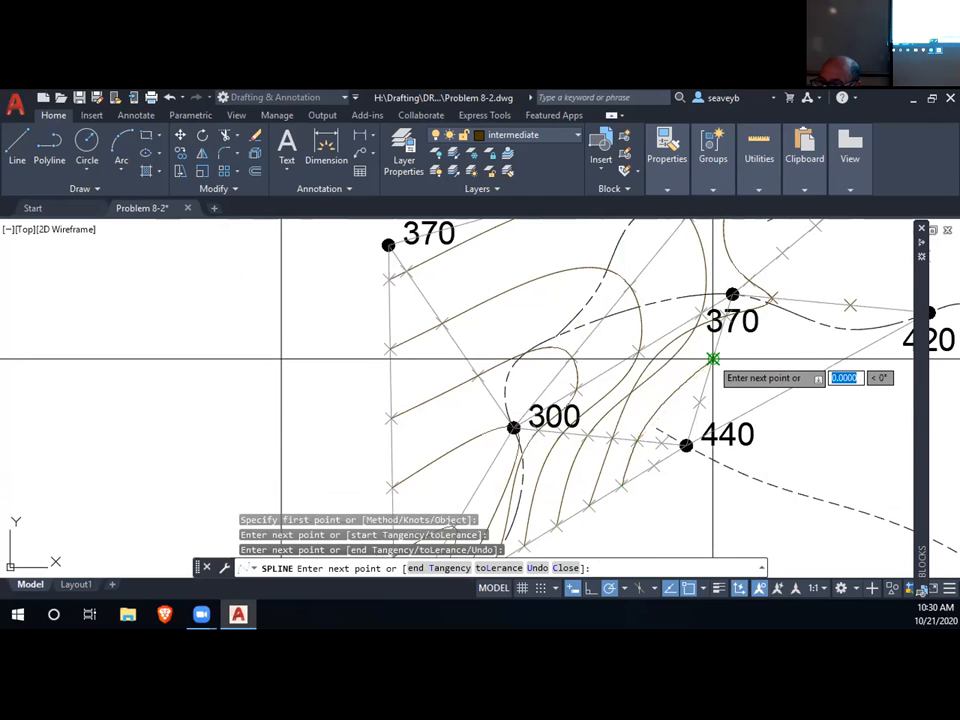
click(850, 305)
middle_drag(850, 305, 840, 484)
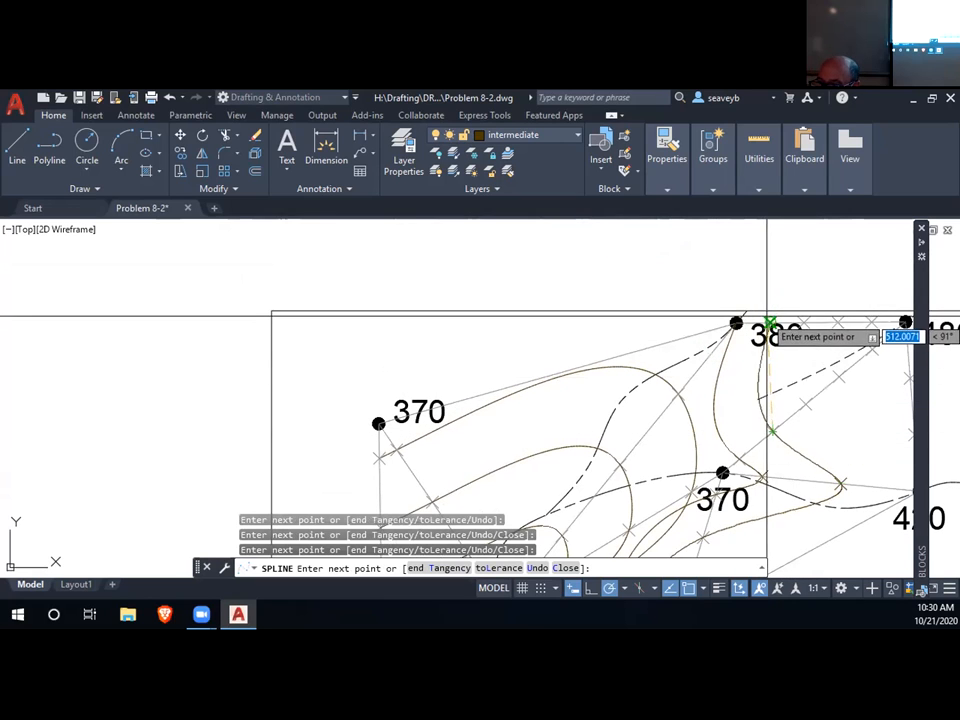
click(770, 322)
key(Return)
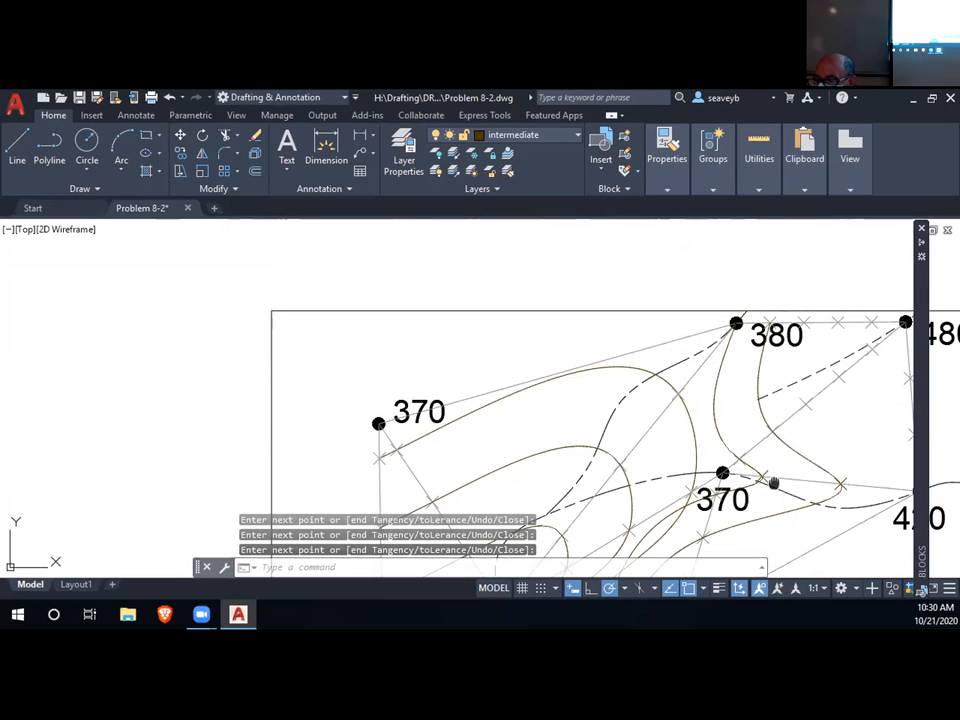
- Draw a spline contour through the marks nearest 440 on the 260–440, 300–440 and 370–440 lines, ending at the 420 point
middle_drag(774, 484, 778, 313)
key(Return)
click(648, 475)
click(656, 452)
click(694, 411)
middle_drag(857, 354, 690, 418)
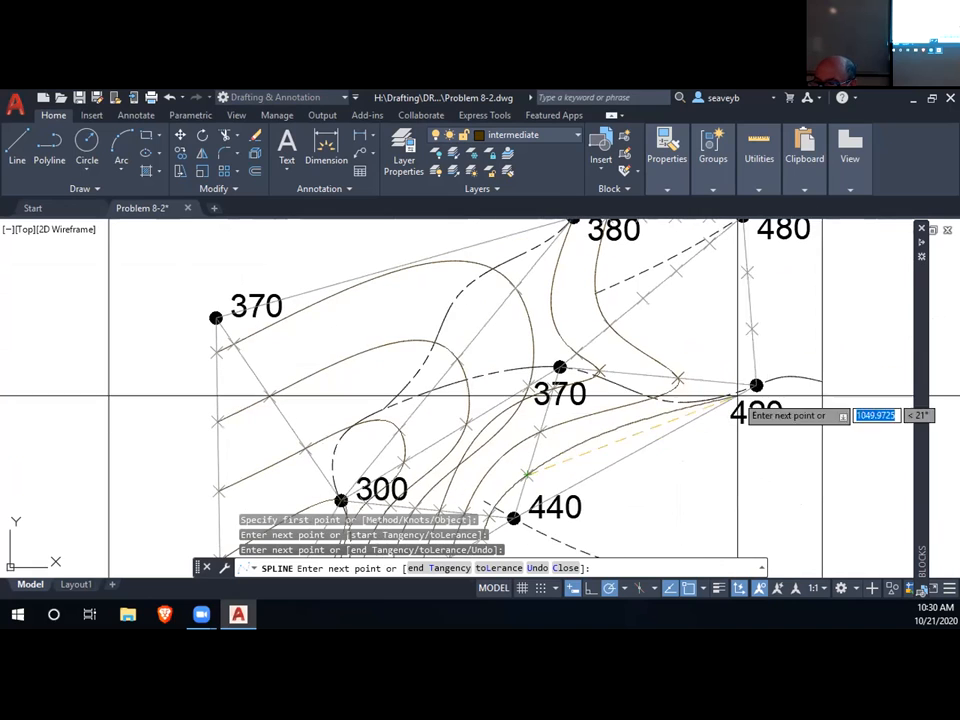
click(756, 385)
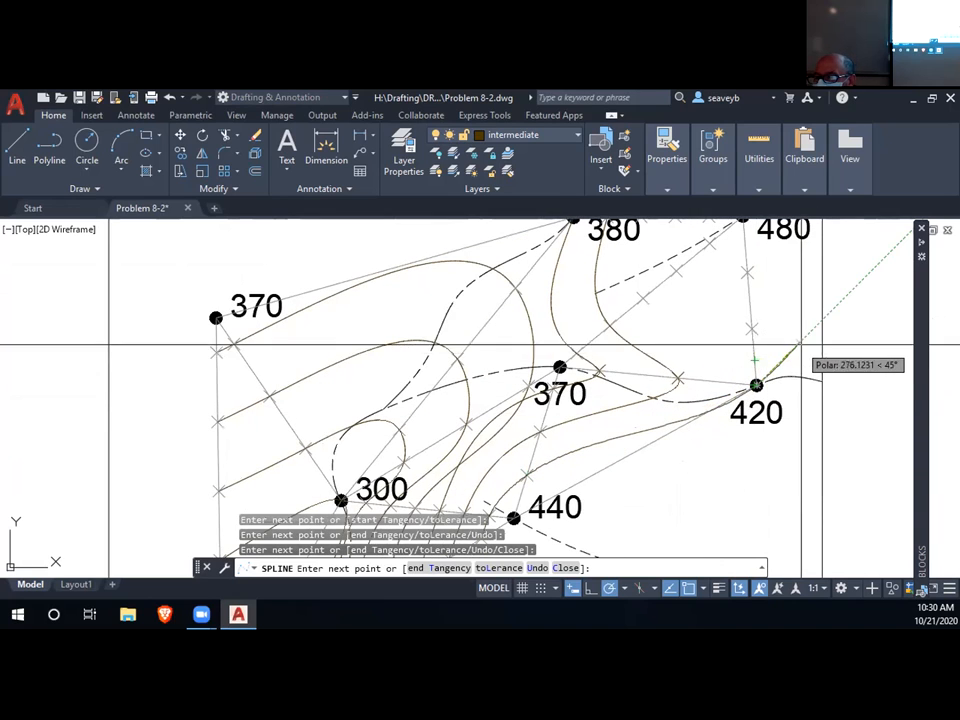
scroll(812, 365, down, 2)
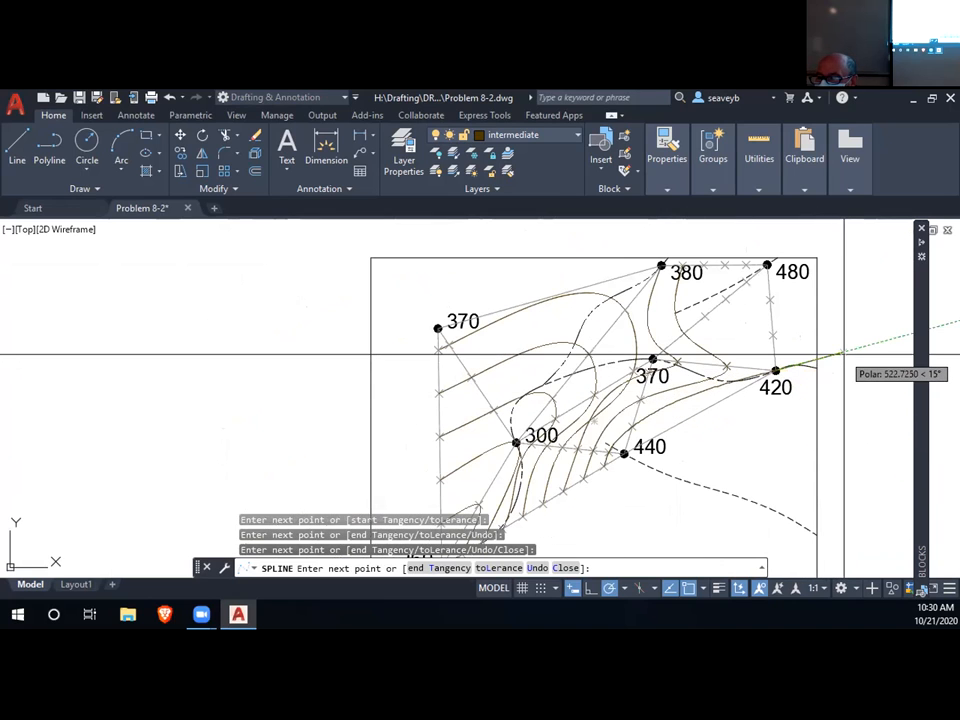
key(Return)
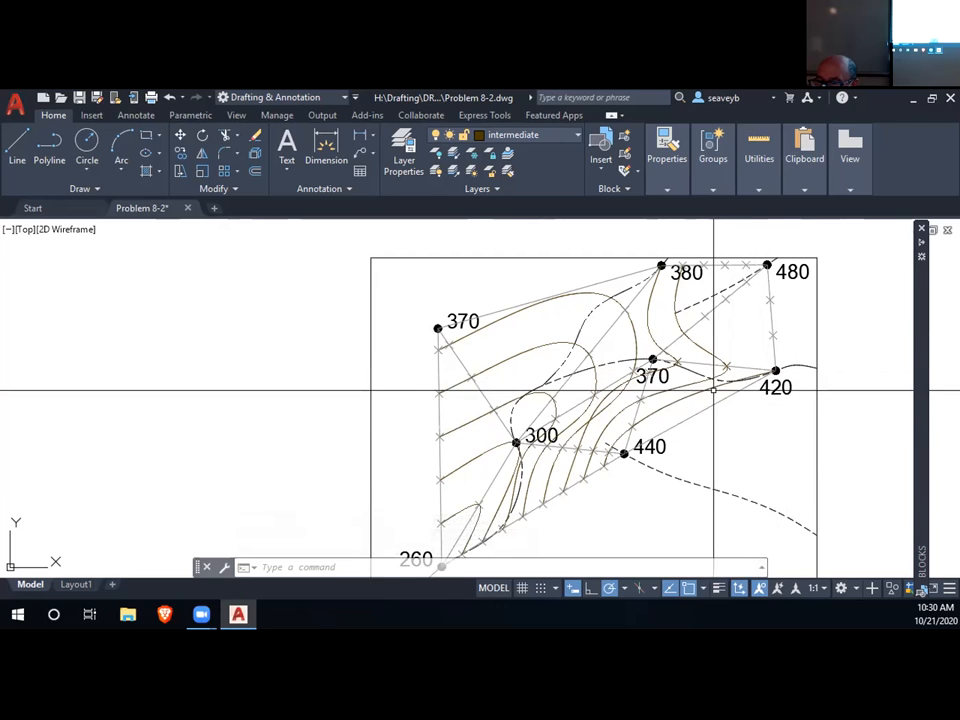
- Extend that contour from the 420 point with fit points at the matching marks on the 370–480 and 380–480 lines
click(710, 388)
mouse_move(775, 370)
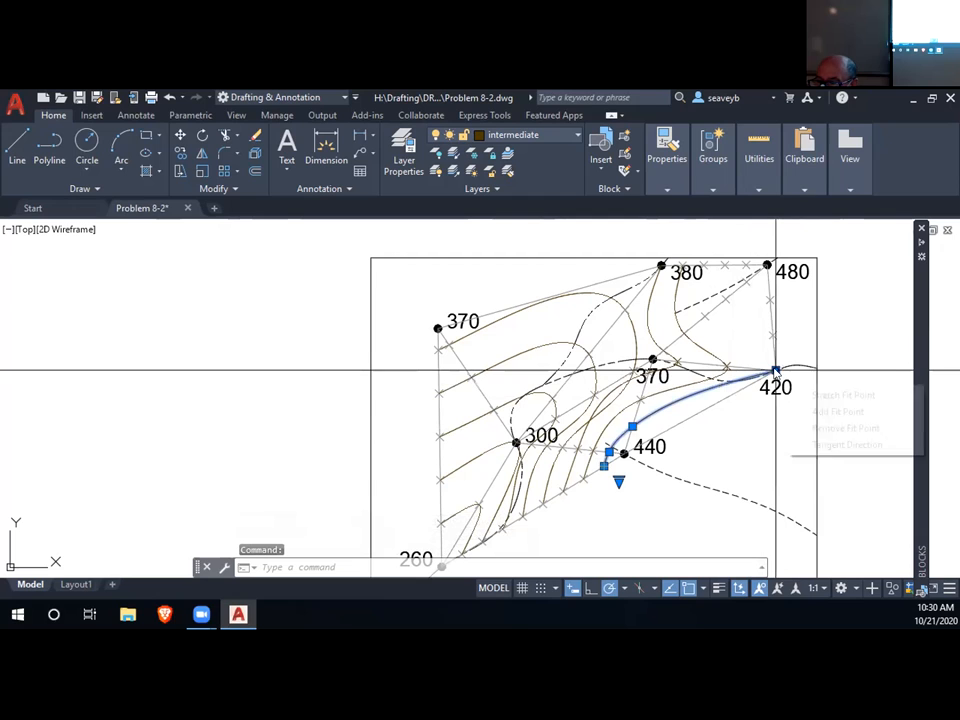
click(840, 412)
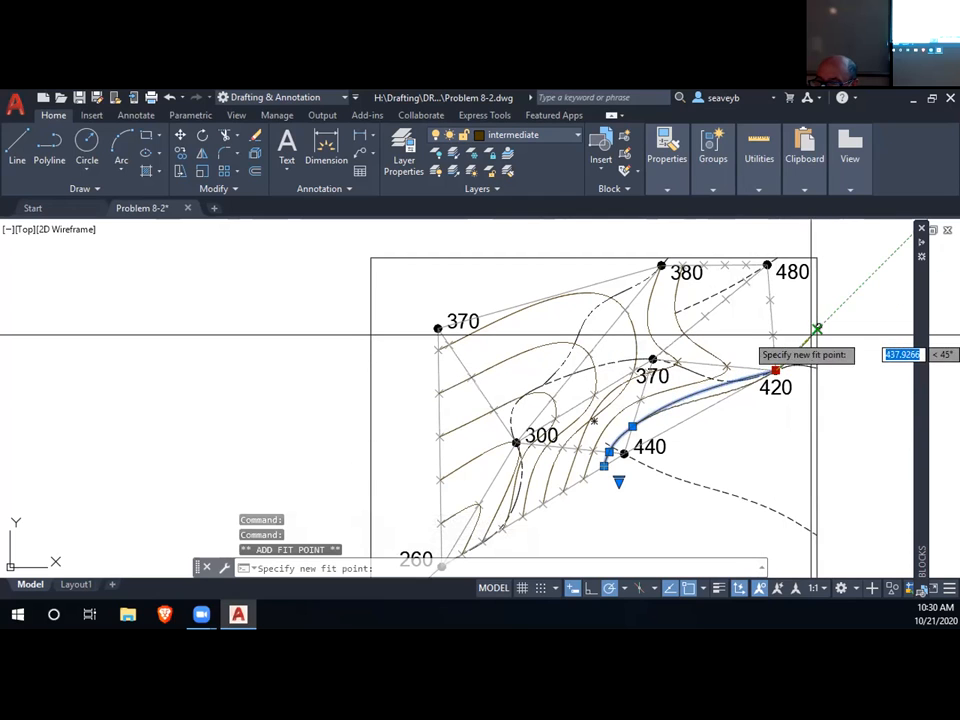
click(706, 316)
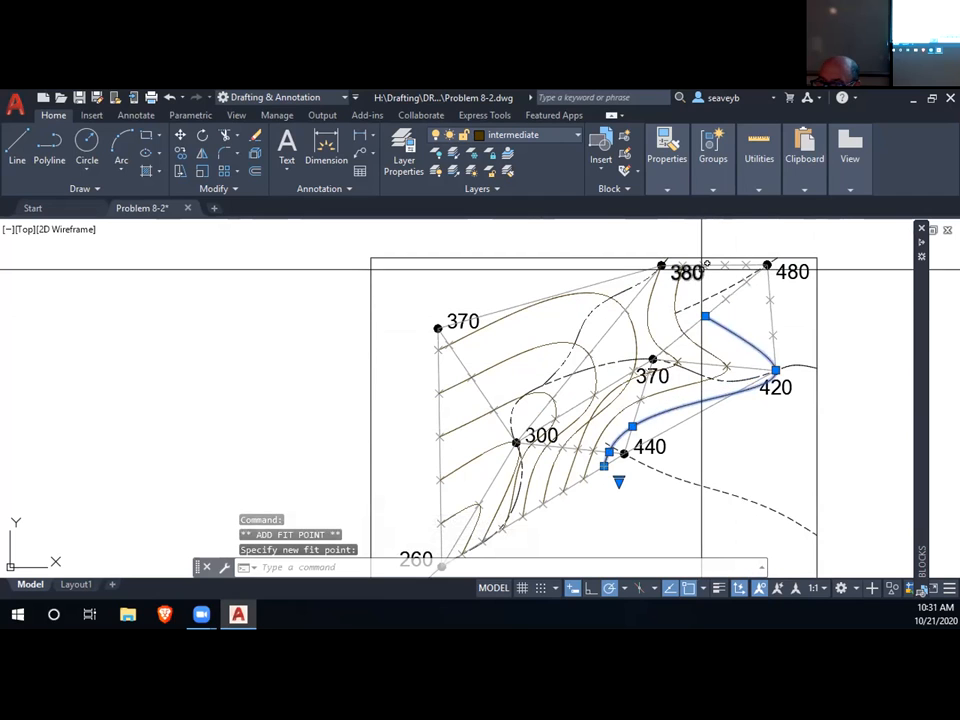
mouse_move(705, 317)
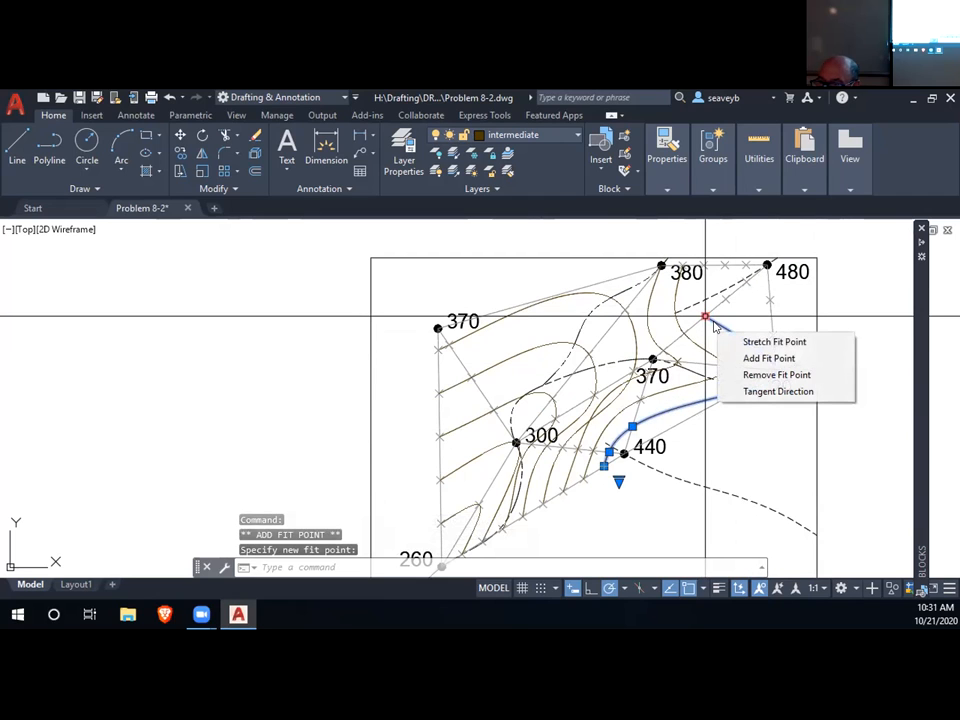
click(753, 357)
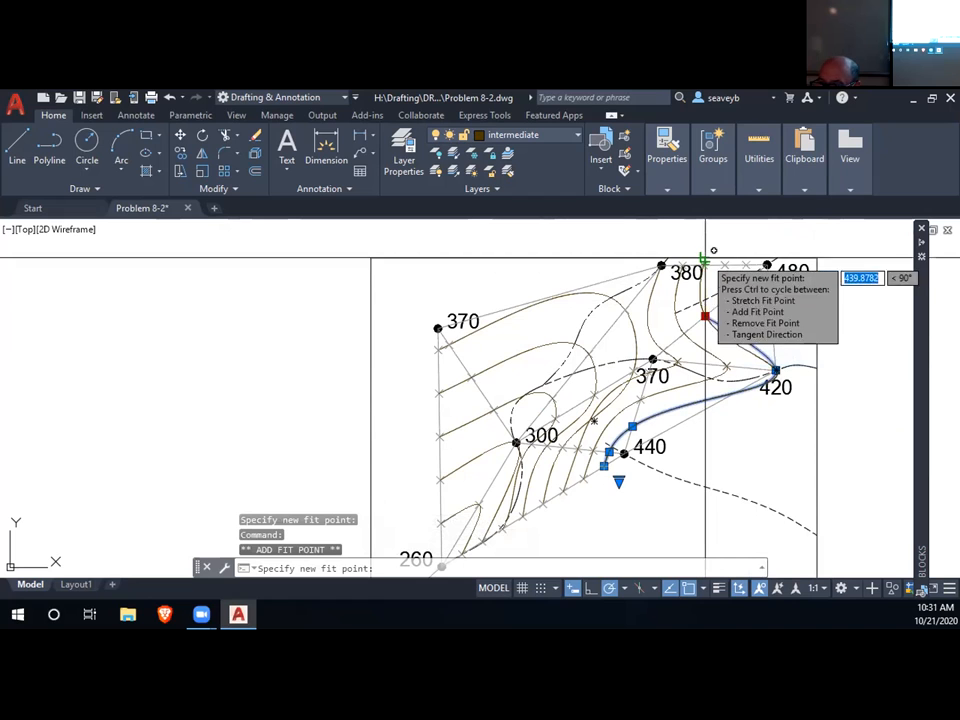
scroll(704, 266, up, 5)
click(694, 273)
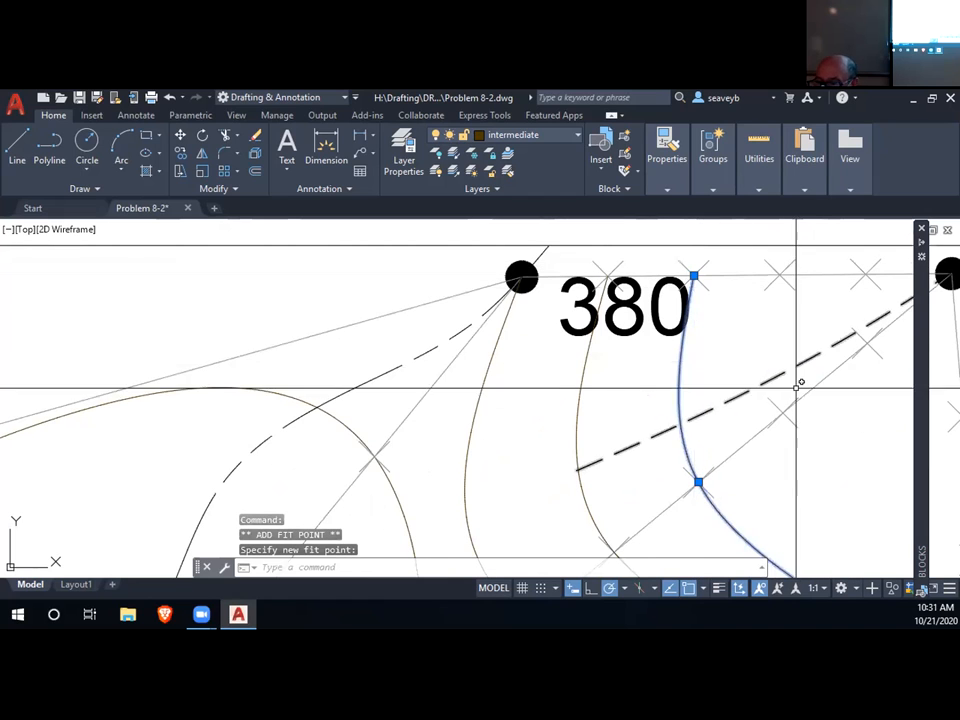
scroll(810, 430, down, 4)
middle_drag(793, 429, 632, 344)
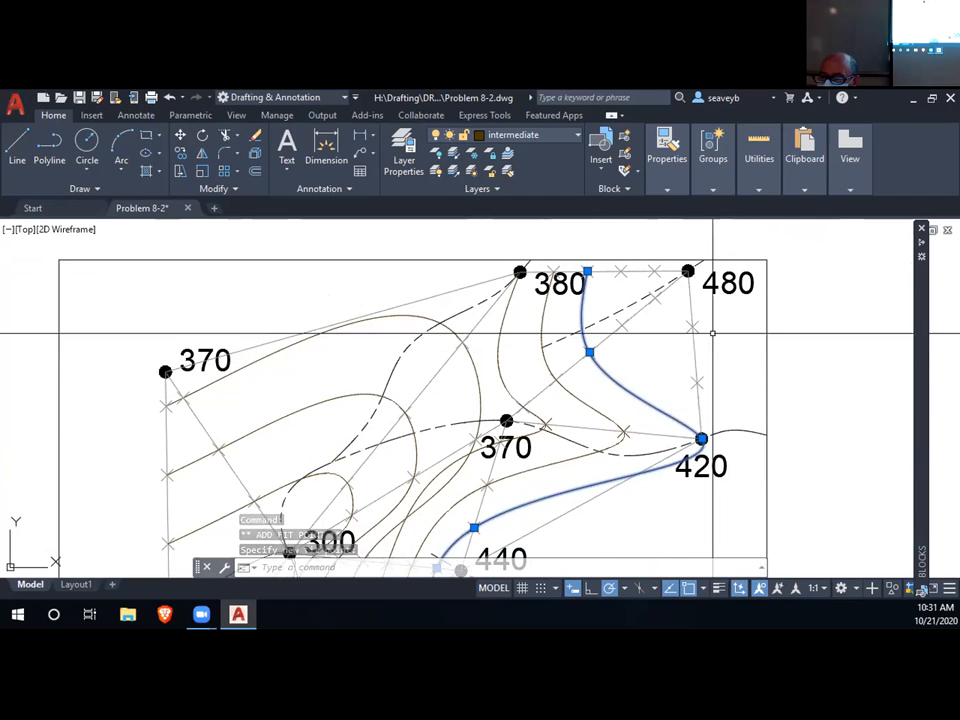
key(Escape)
key(Return)
scroll(643, 484, down, 2)
middle_drag(641, 483, 675, 379)
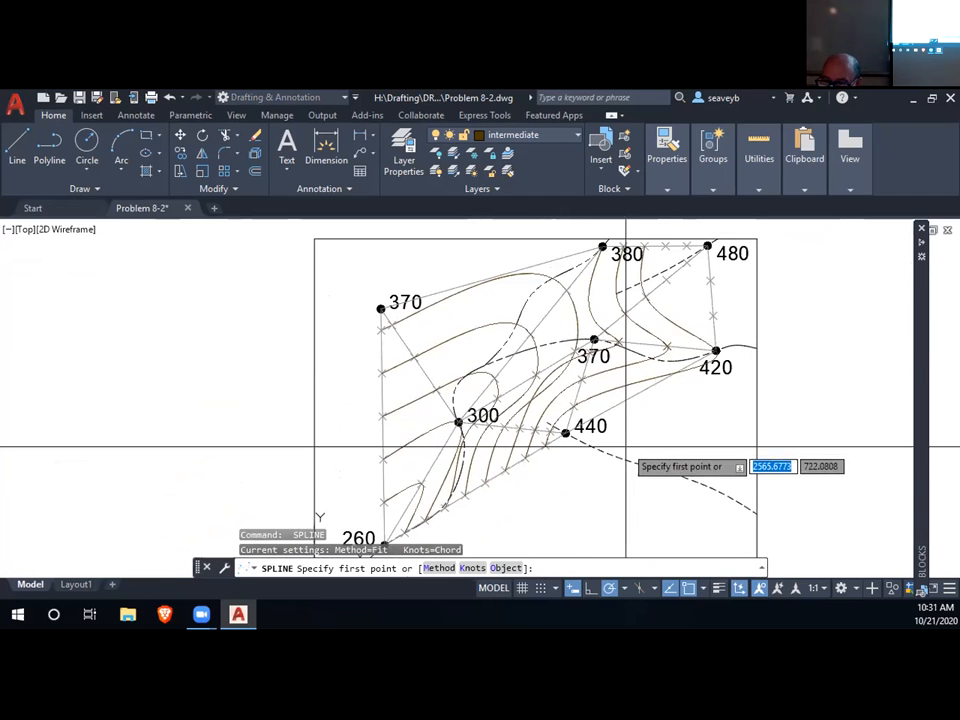
text(spl)
key(Return)
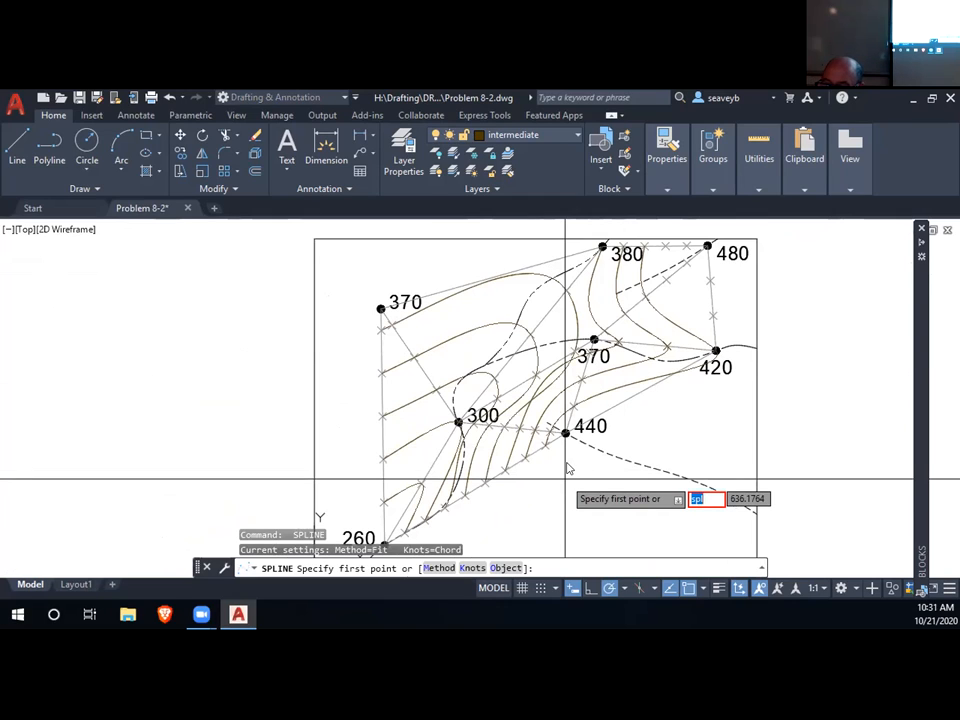
key(Escape)
key(Escape)
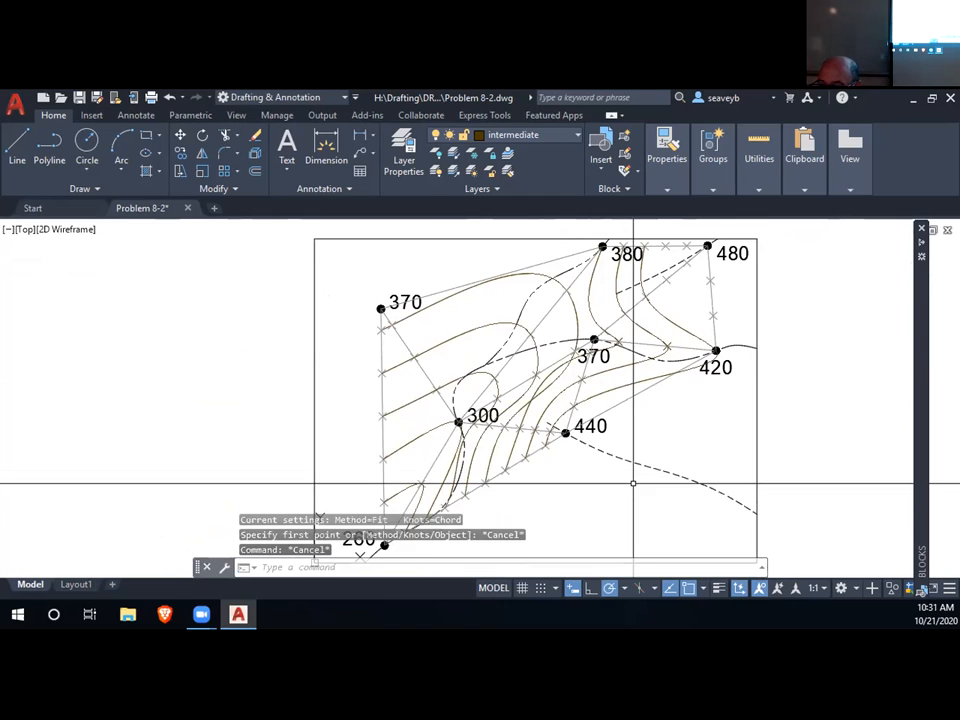
key(space)
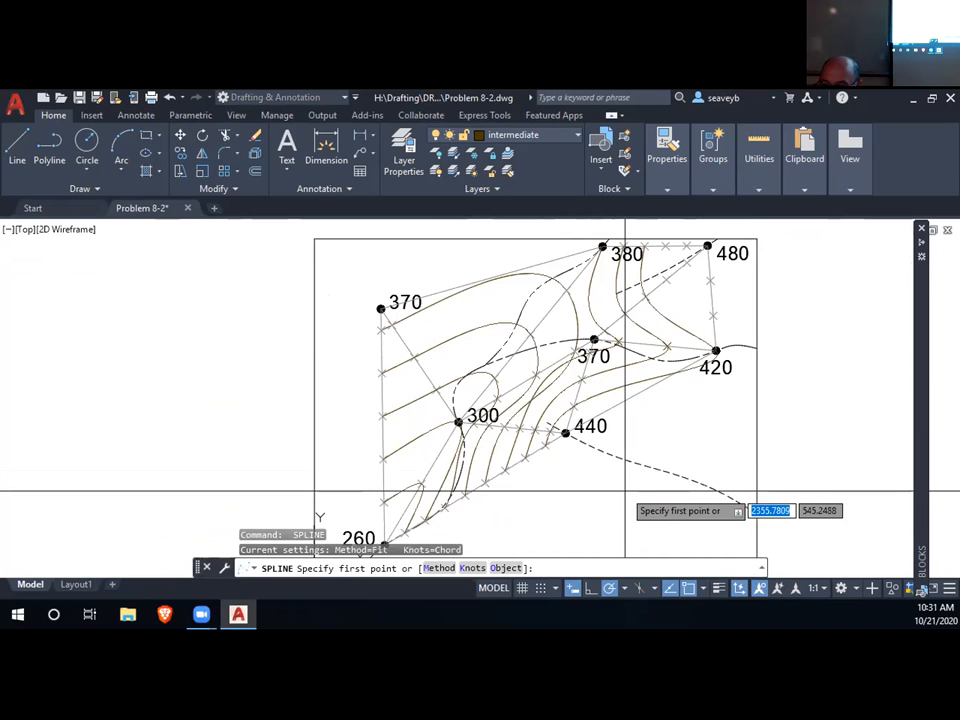
click(565, 433)
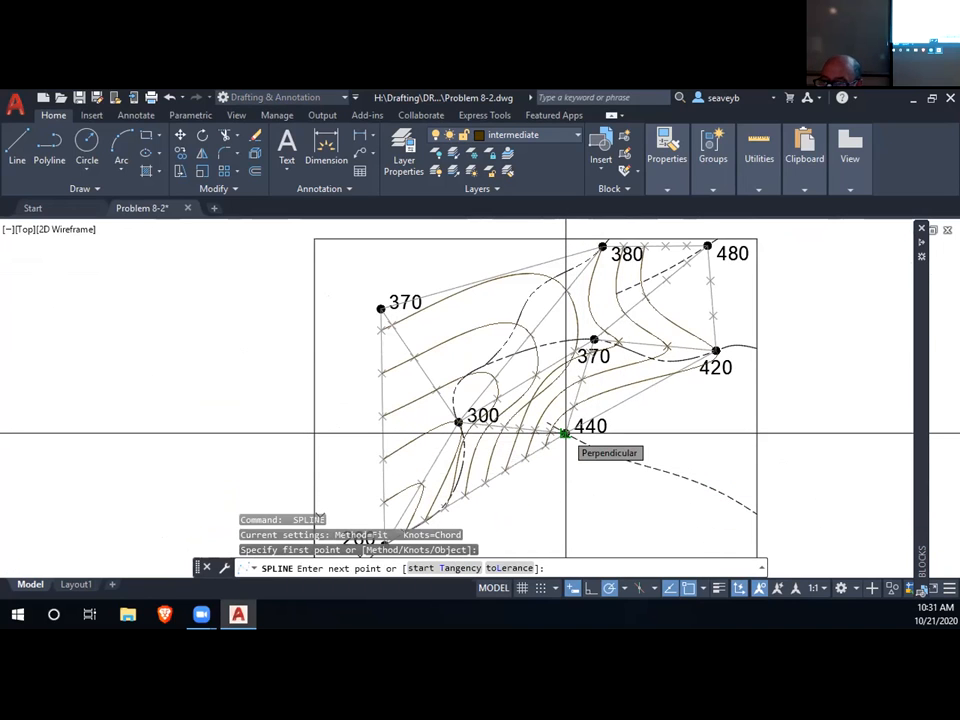
key(Escape)
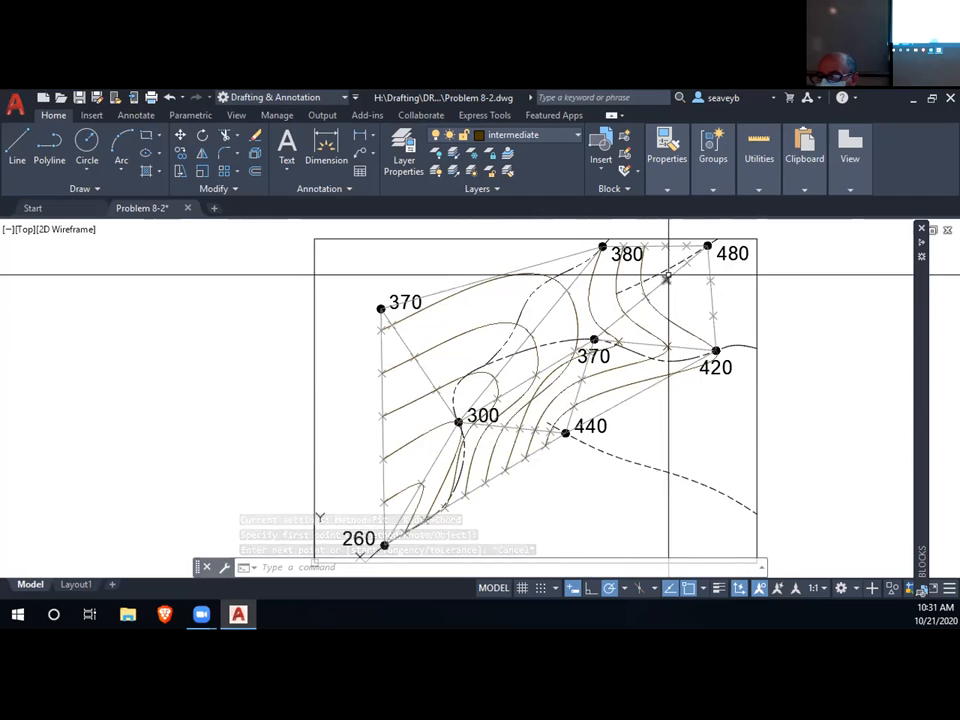
- Draw a spline contour from the lower mark on the 420–480 line through the 370–480 line to the 380–480 line
key(Return)
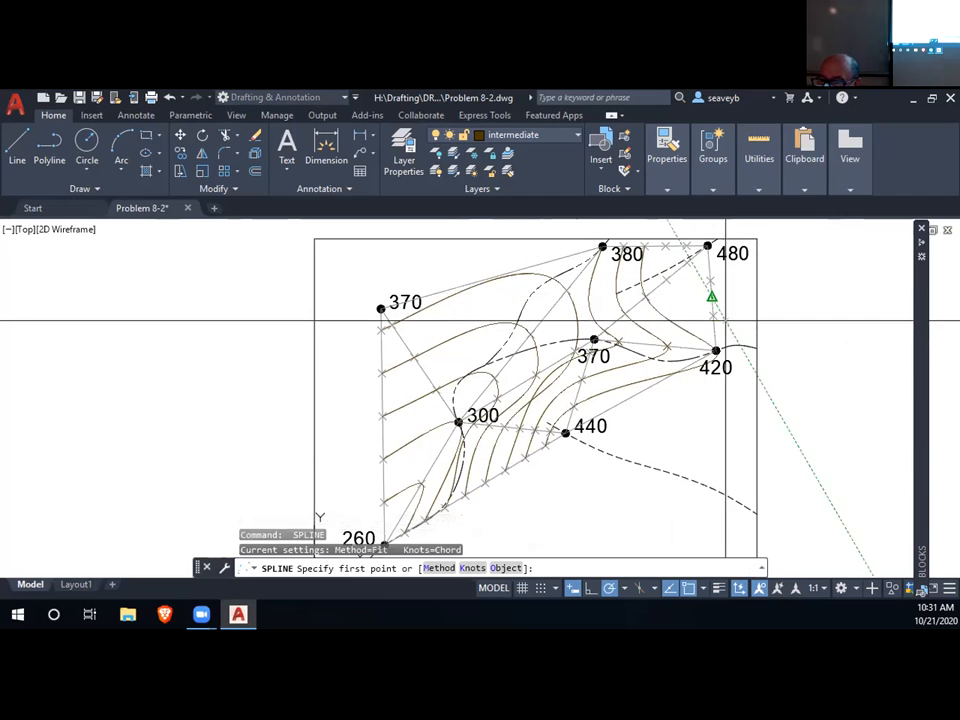
click(713, 315)
click(665, 256)
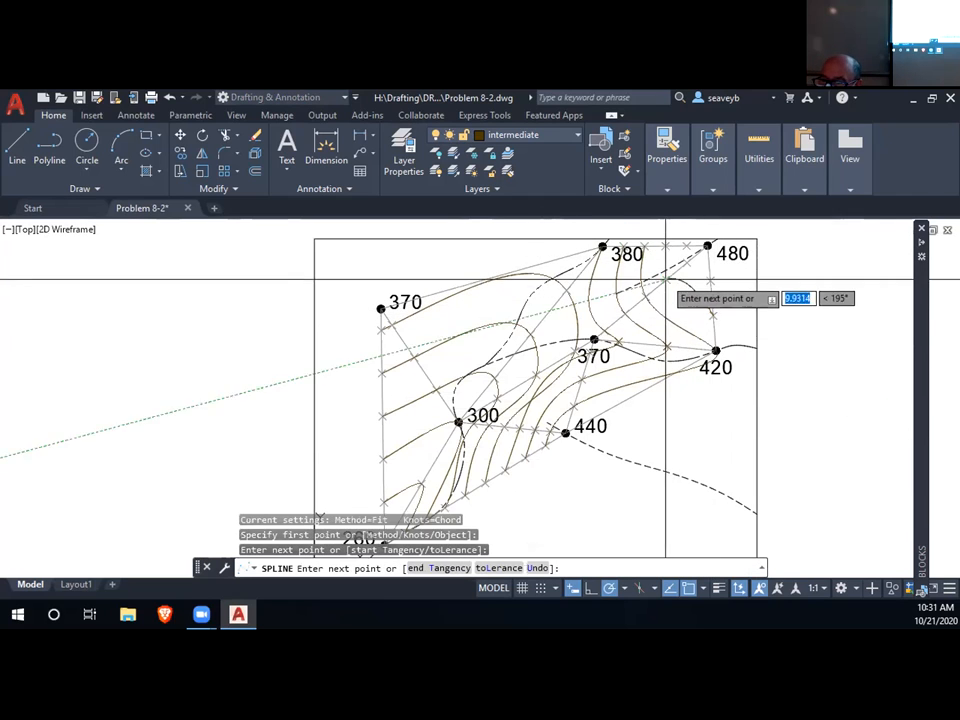
click(663, 248)
key(Return)
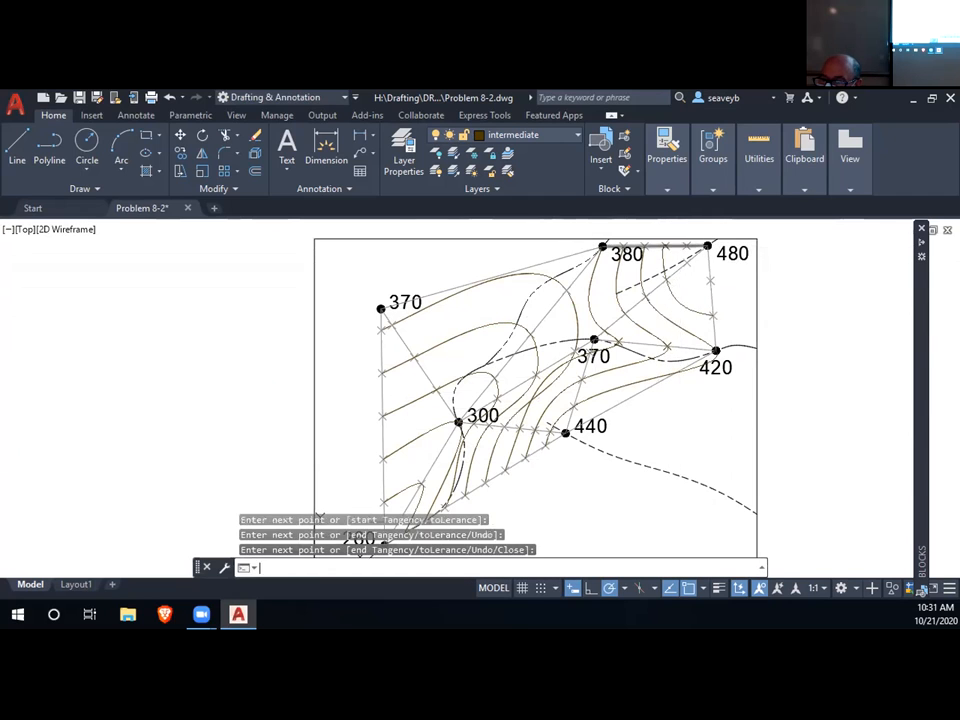
- Draw a spline contour through the three marks nearest the 480 point, from the 380–480 line to the 420–480 line
key(Return)
click(686, 244)
click(686, 262)
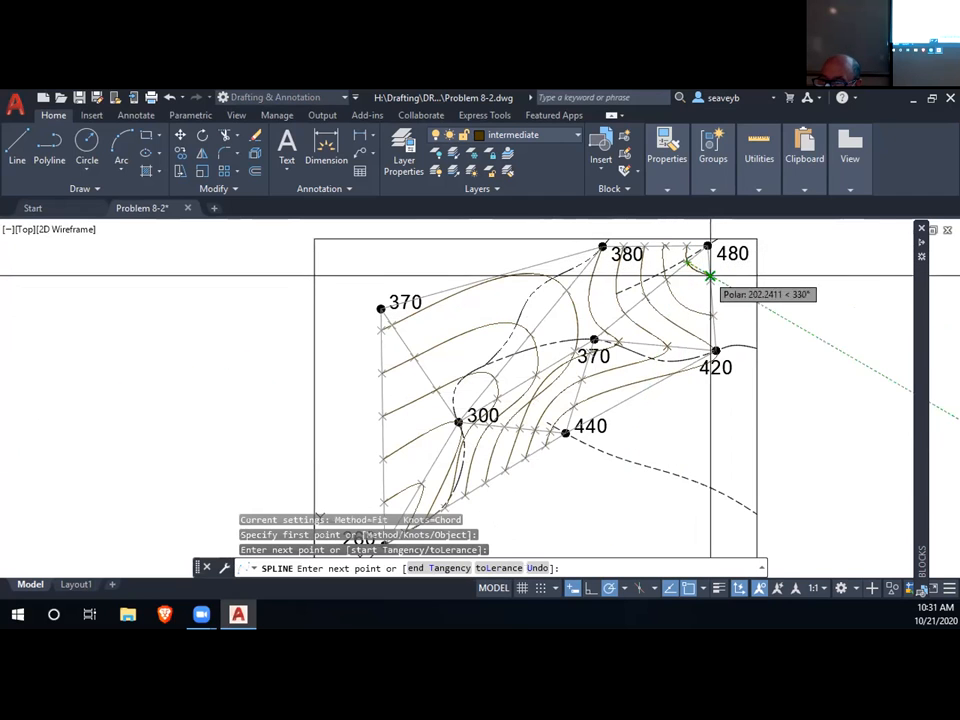
click(711, 280)
key(Return)
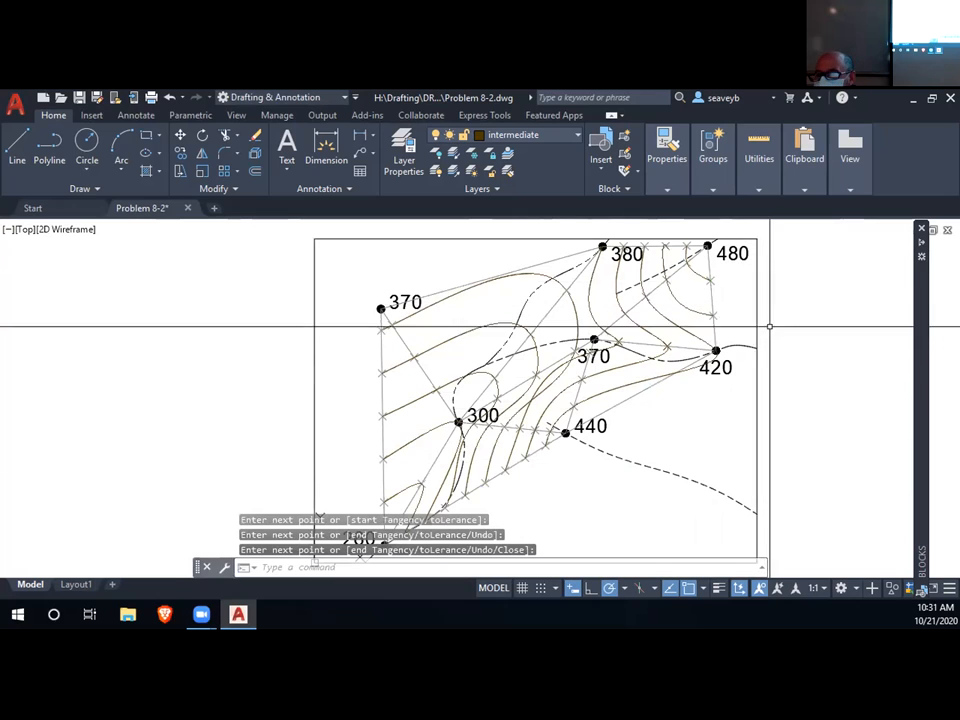
- Add a fit point to the contour starting at 380, between the 300–440 and 370–440 lines, to bend it away from its neighbour
middle_drag(650, 481, 677, 501)
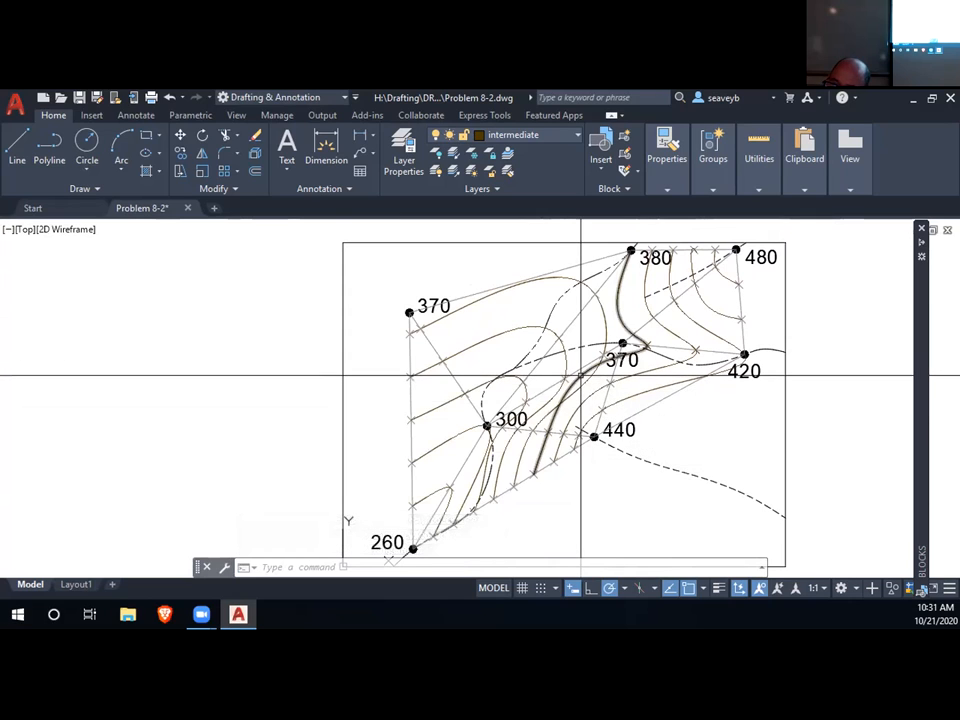
click(581, 377)
mouse_move(552, 433)
click(620, 476)
scroll(587, 392, up, 4)
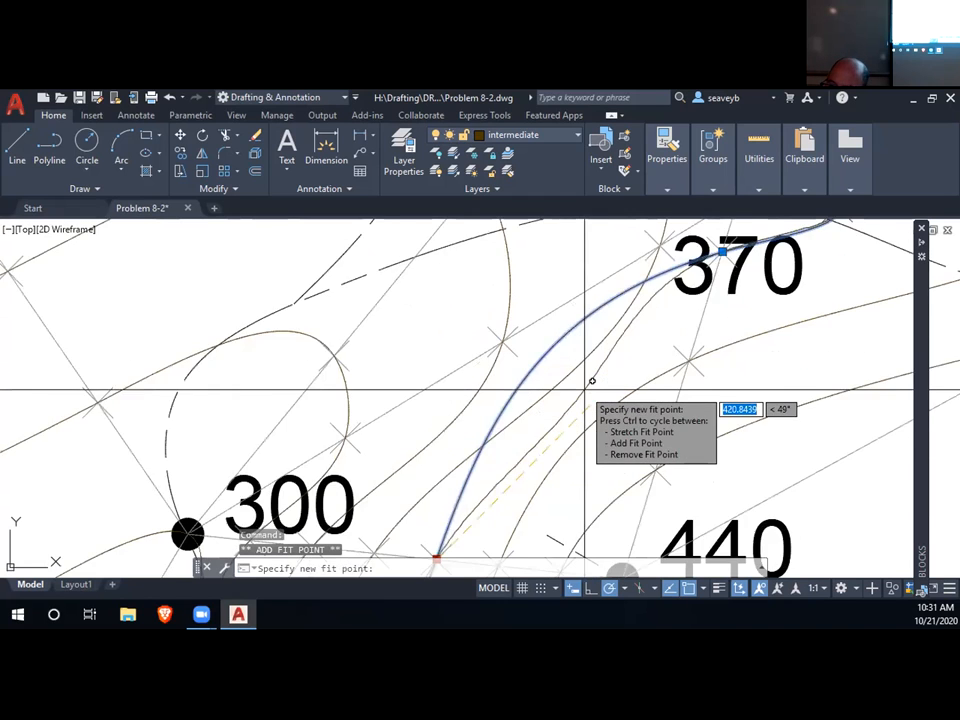
scroll(591, 381, up, 3)
click(615, 358)
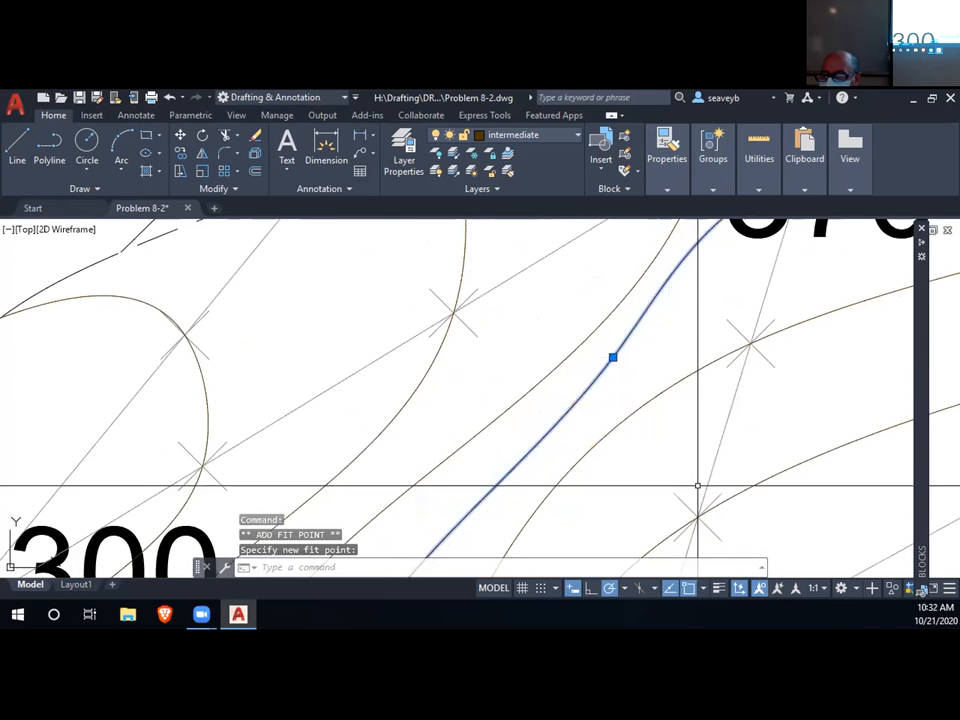
key(Escape)
scroll(697, 486, down, 7)
mouse_move(697, 490)
middle_down()
mouse_move(679, 463)
mouse_move(617, 469)
middle_up()
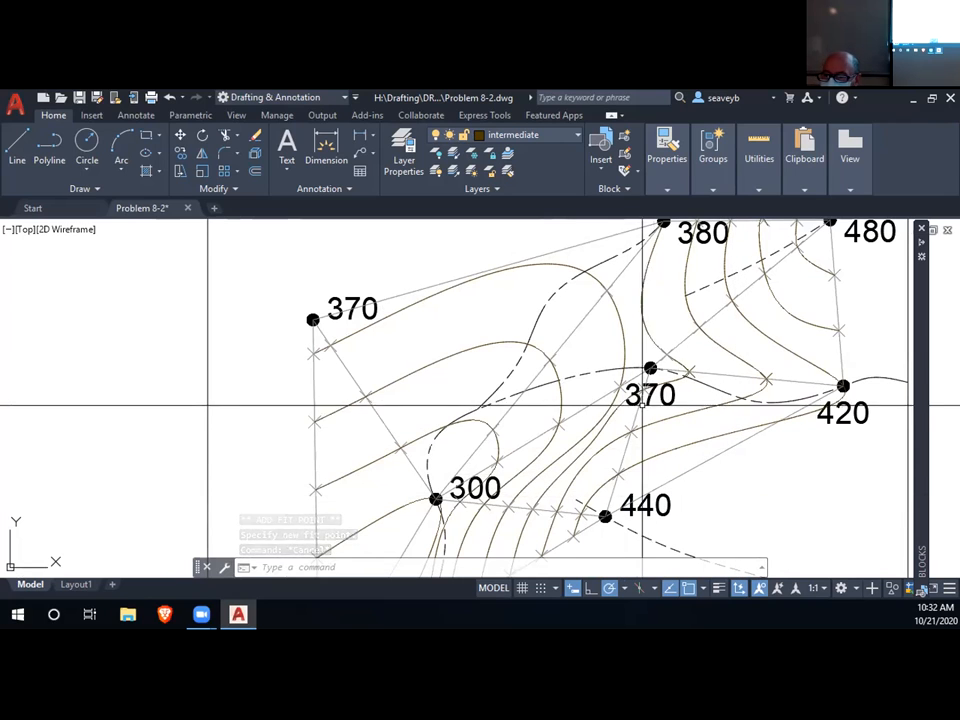
- Add a fit point to the outermost looping contour, between the 300–440 line and its mark beside the central 370 point
click(529, 483)
mouse_move(508, 506)
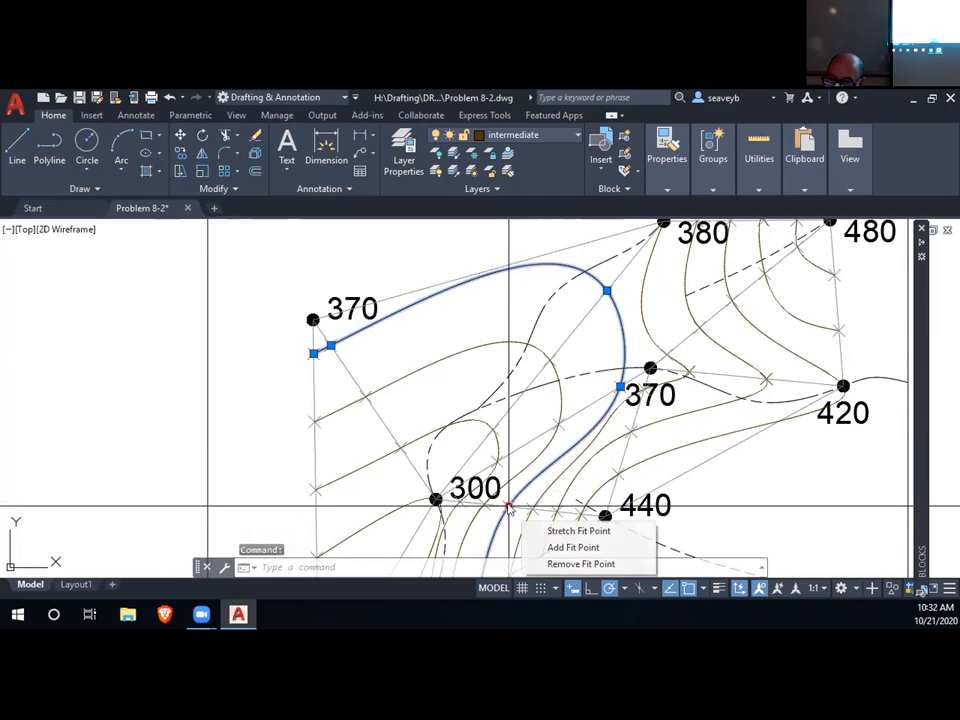
click(568, 548)
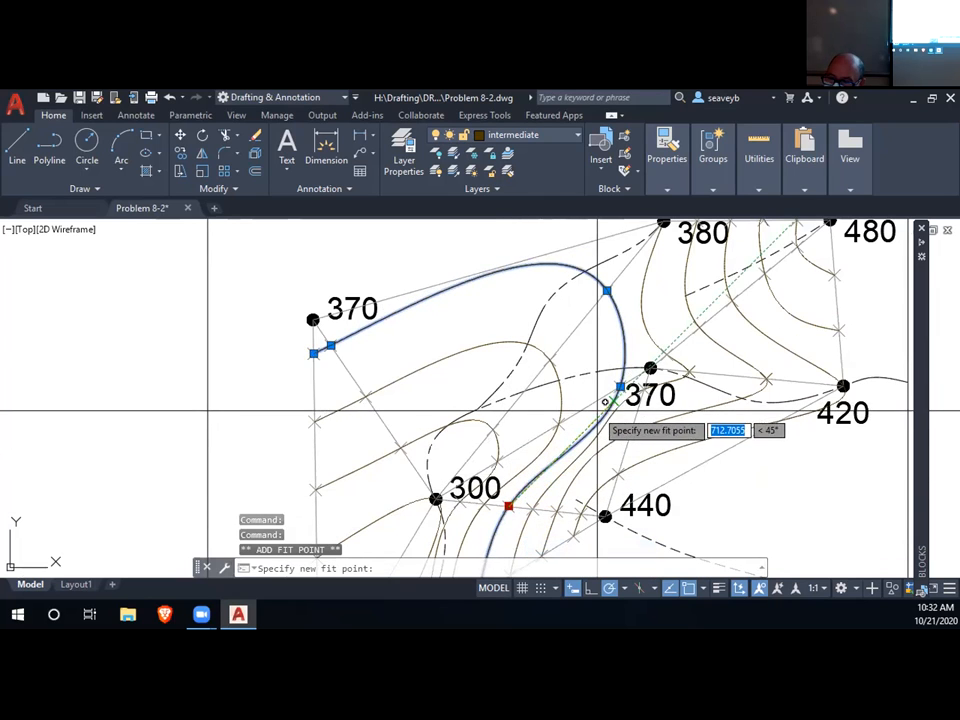
scroll(605, 401, up, 2)
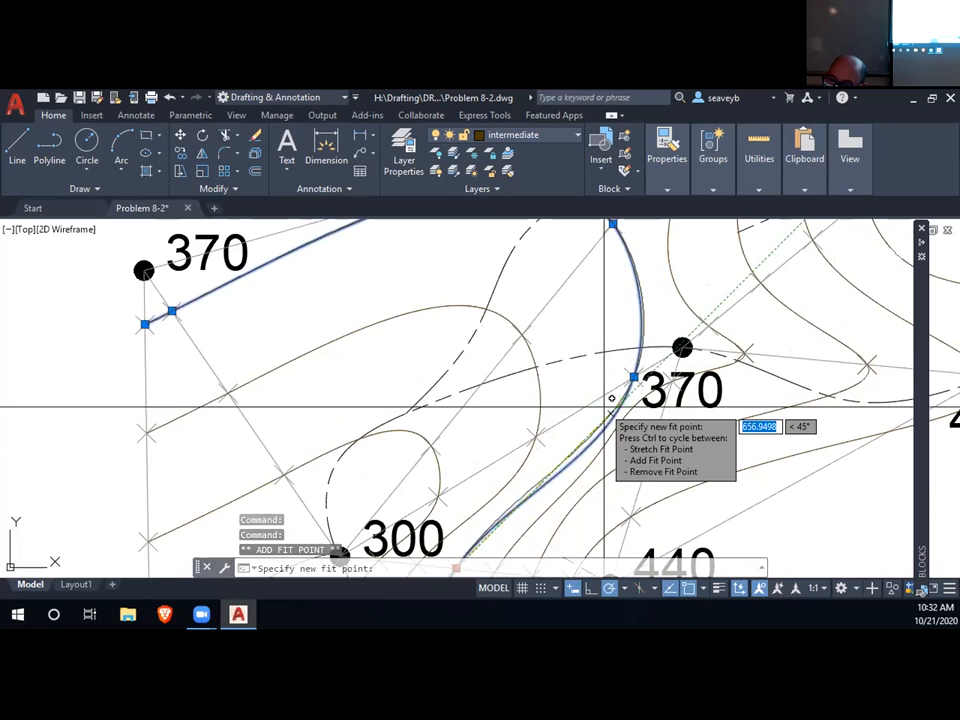
scroll(611, 396, up, 5)
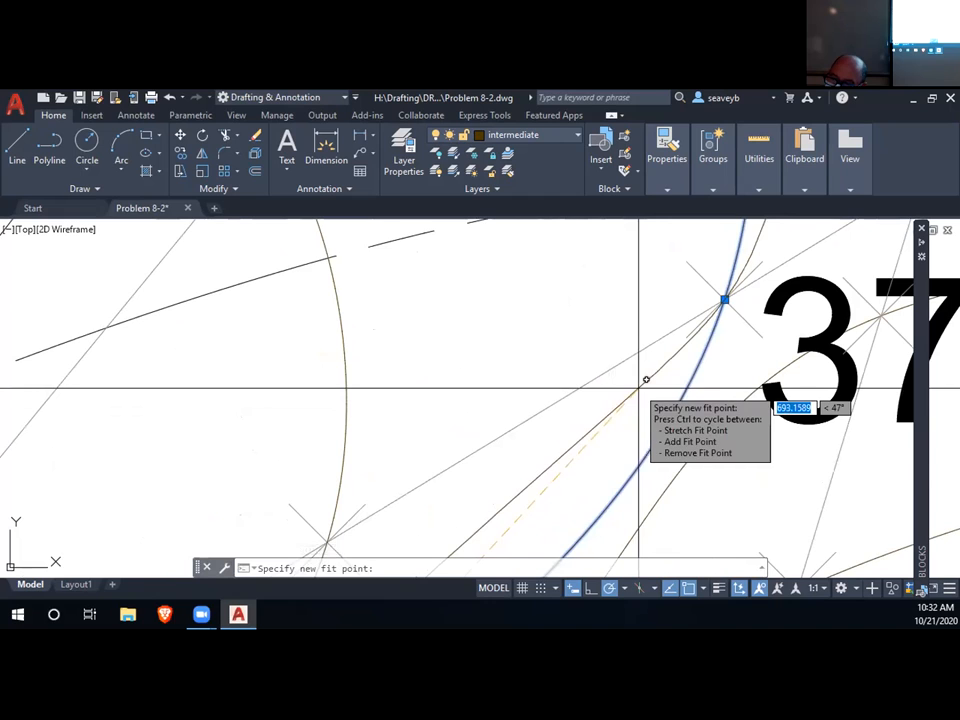
key(ctrl)
key(Escape)
scroll(694, 500, down, 5)
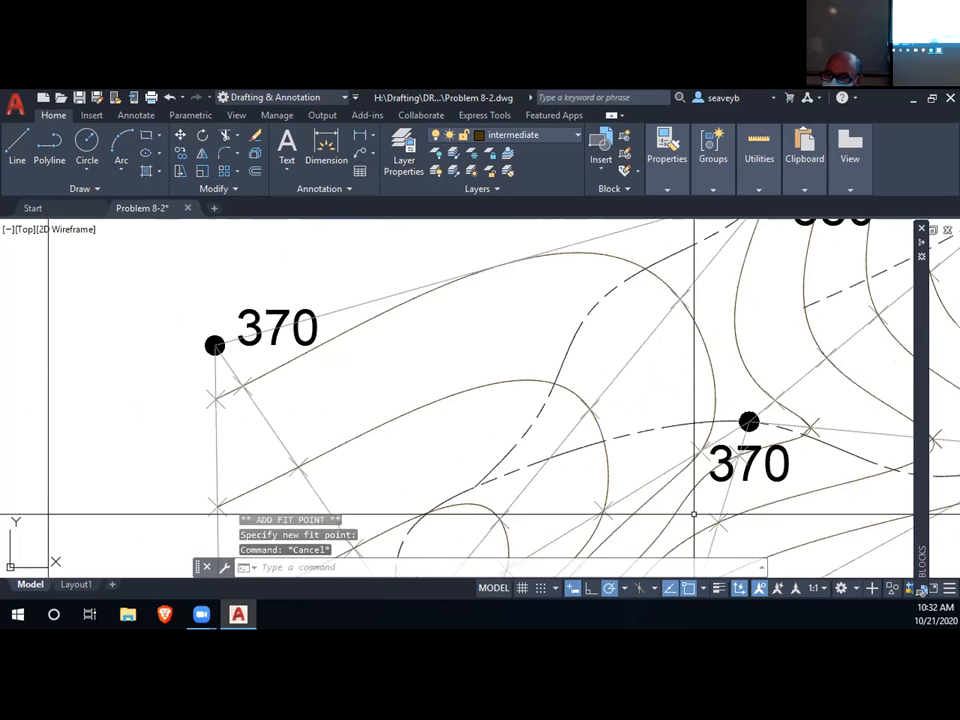
middle_drag(694, 514, 652, 404)
scroll(631, 460, down, 3)
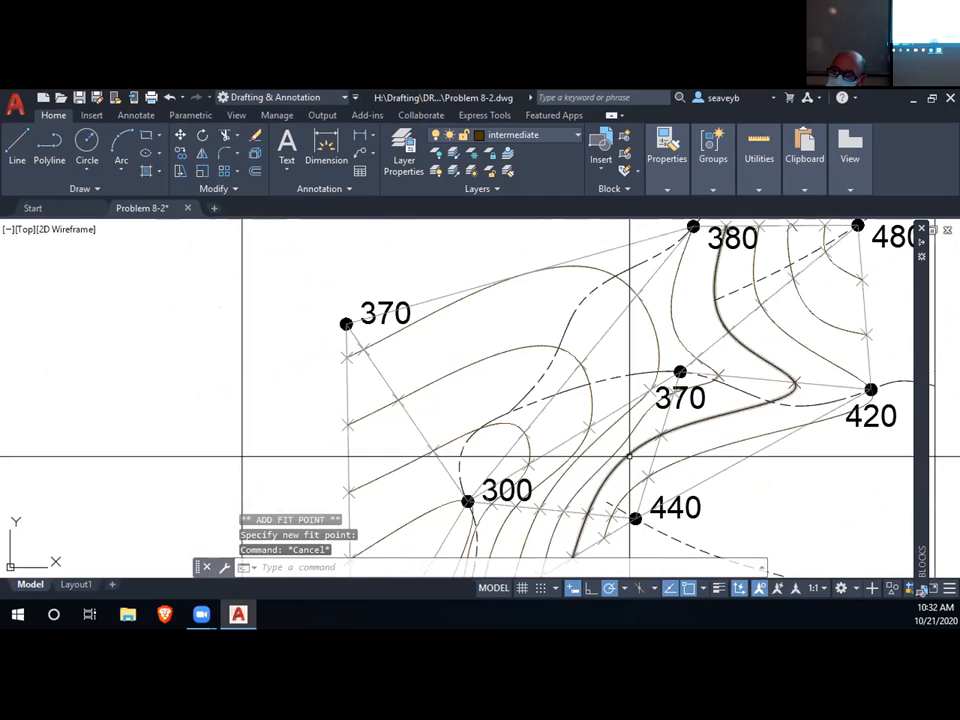
- Stretch the added fit point of the contour from 380 down along the curve toward the 300–440 line to smooth it
click(629, 443)
scroll(630, 438, up, 4)
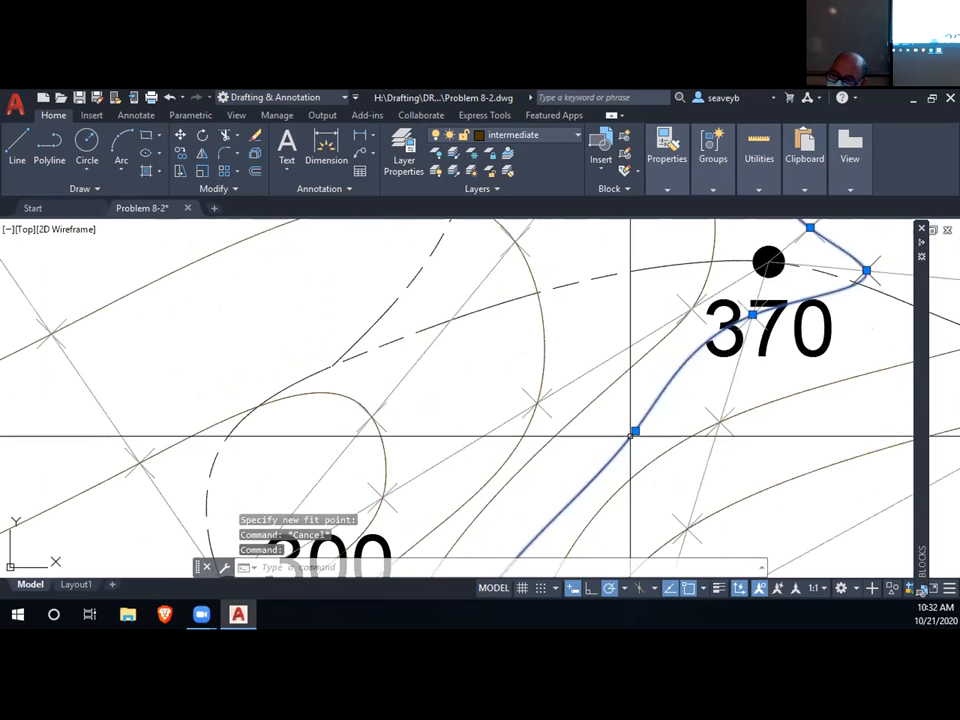
click(634, 431)
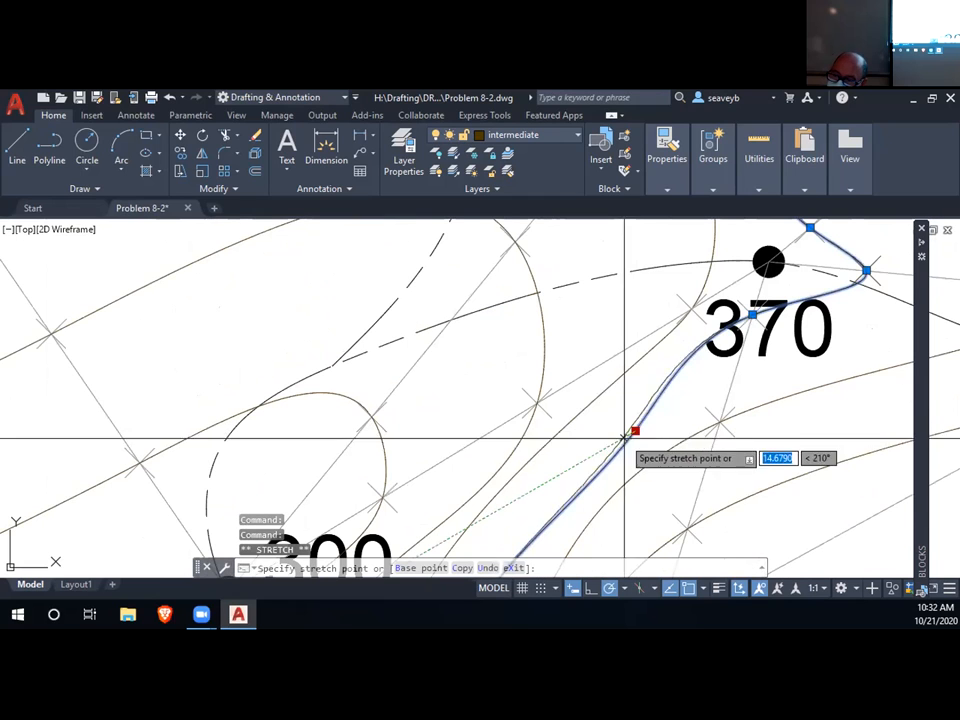
click(586, 474)
key(Escape)
scroll(696, 436, down, 7)
mouse_move(756, 506)
middle_down()
mouse_move(596, 484)
mouse_move(581, 448)
middle_up()
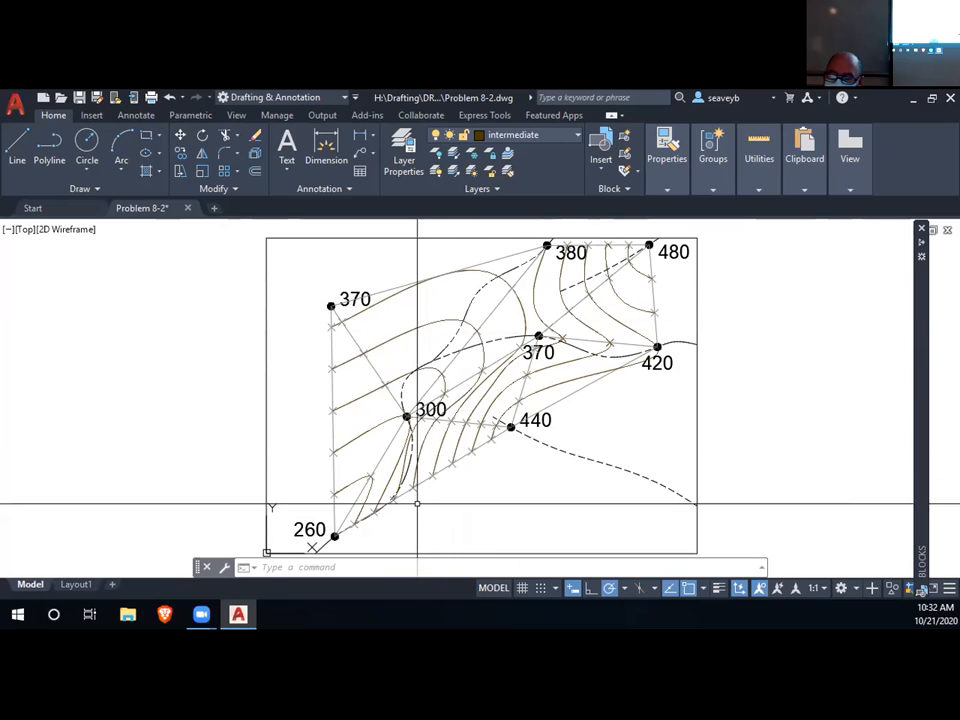
click(392, 342)
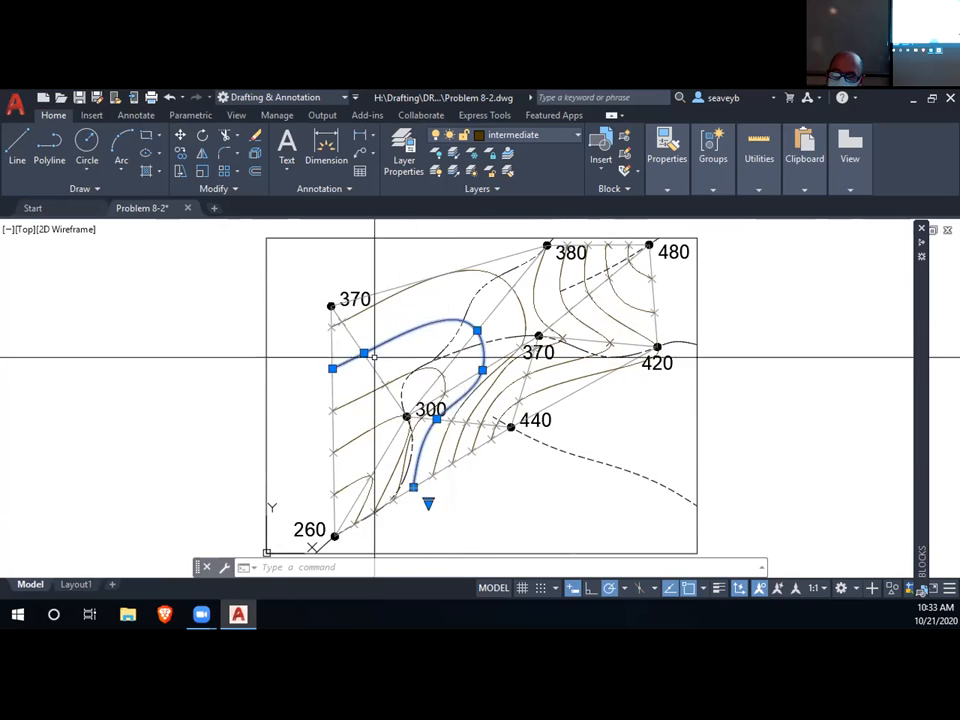
mouse_move(477, 330)
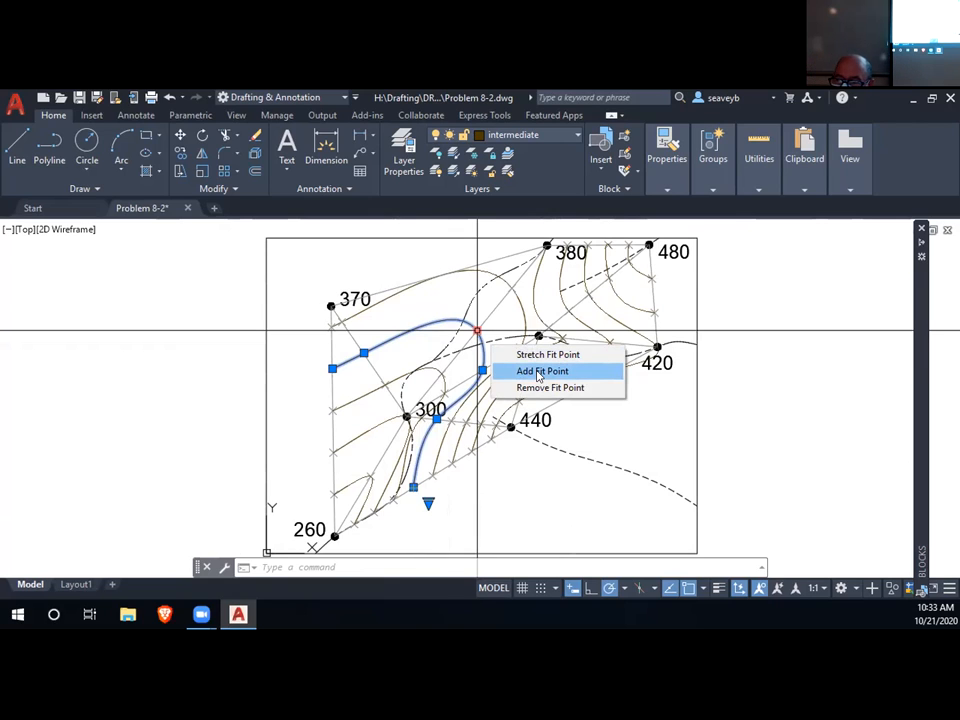
click(565, 387)
key(Escape)
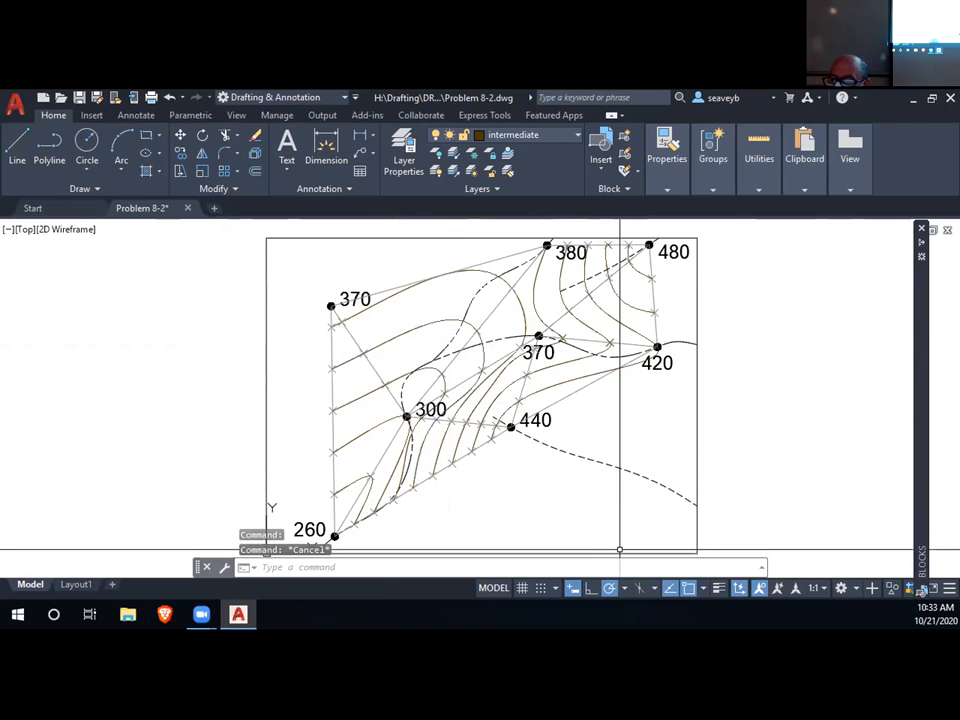
- Stretch the fit point of the contour from 380 up along the curve, between the 300–440 line and the central 370 point, to smooth it
click(501, 369)
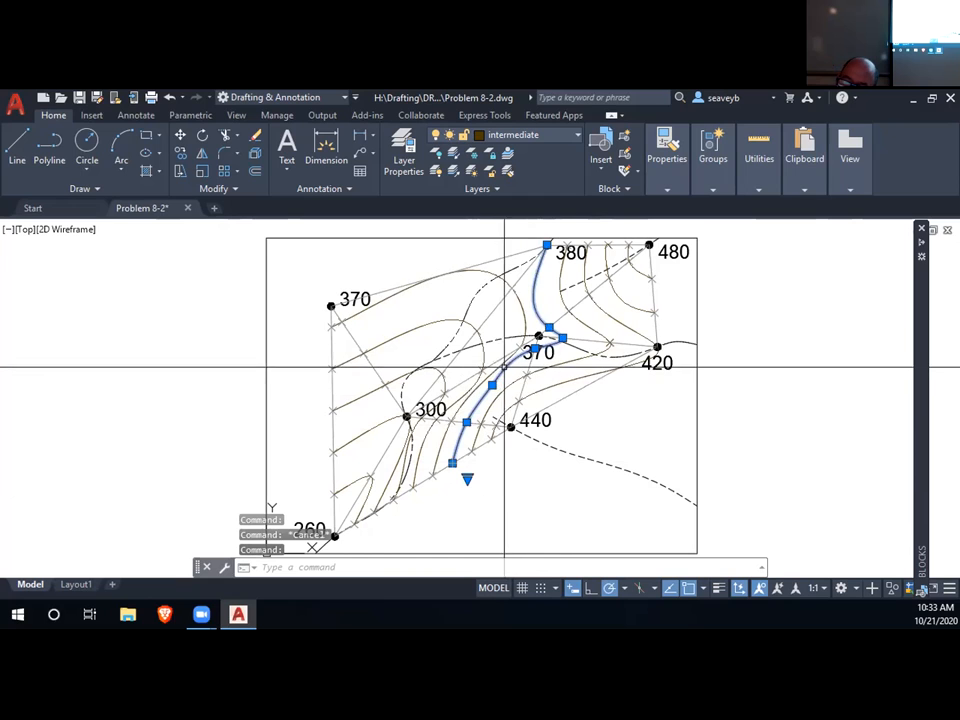
mouse_move(492, 385)
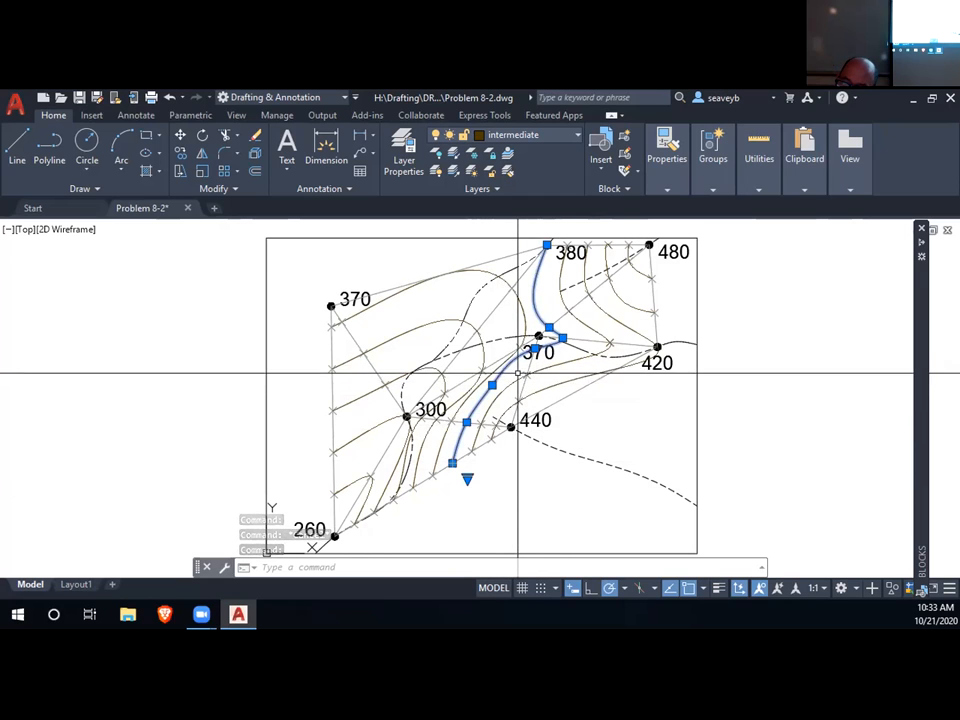
click(492, 385)
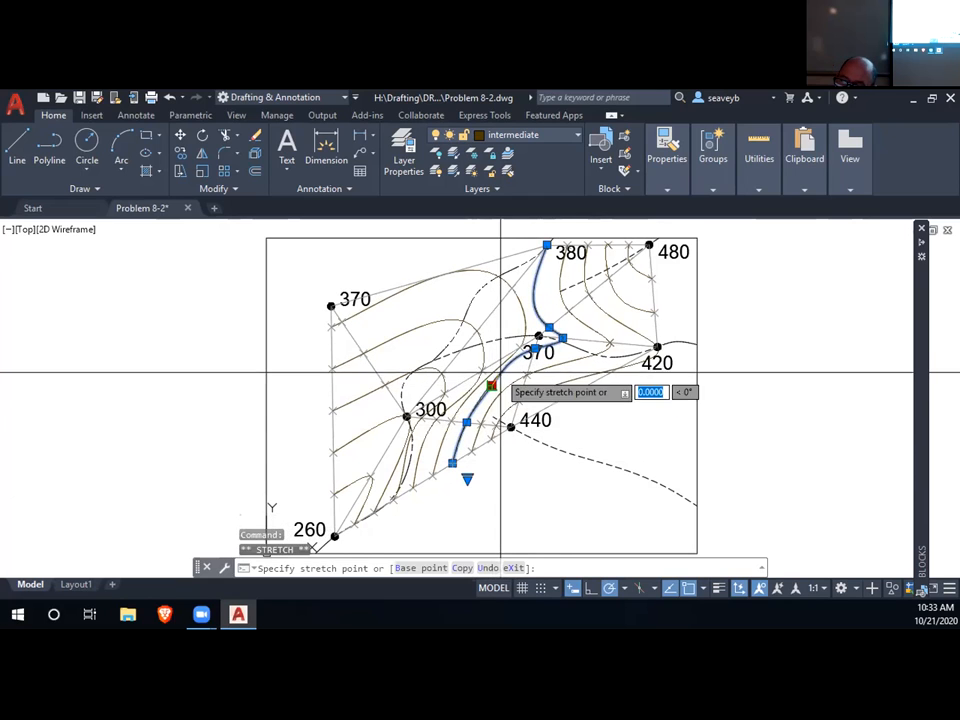
scroll(512, 366, up, 4)
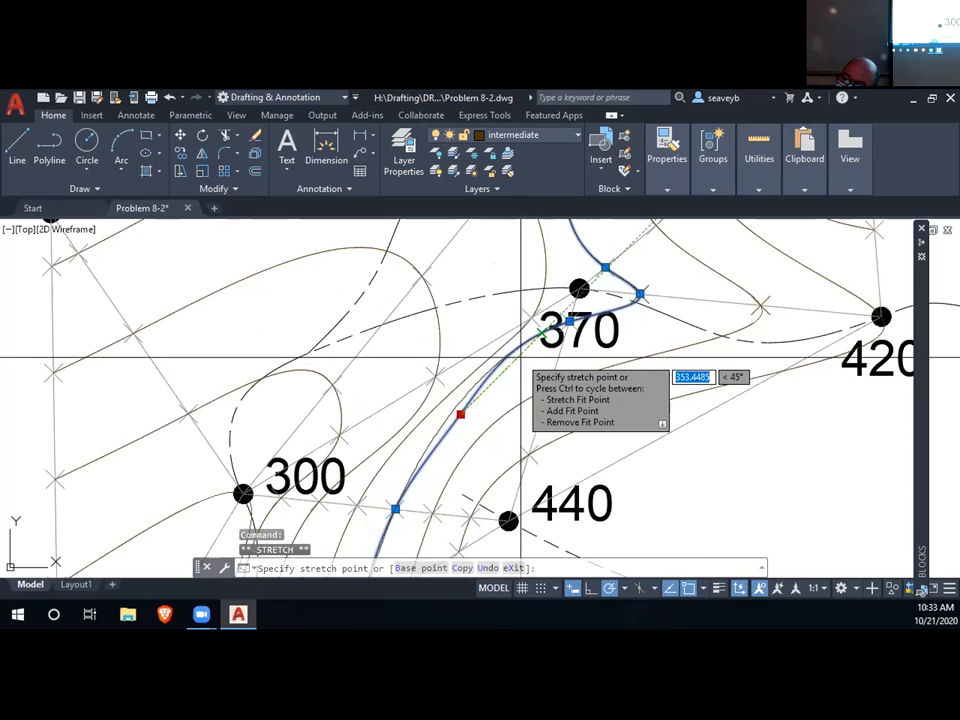
click(522, 356)
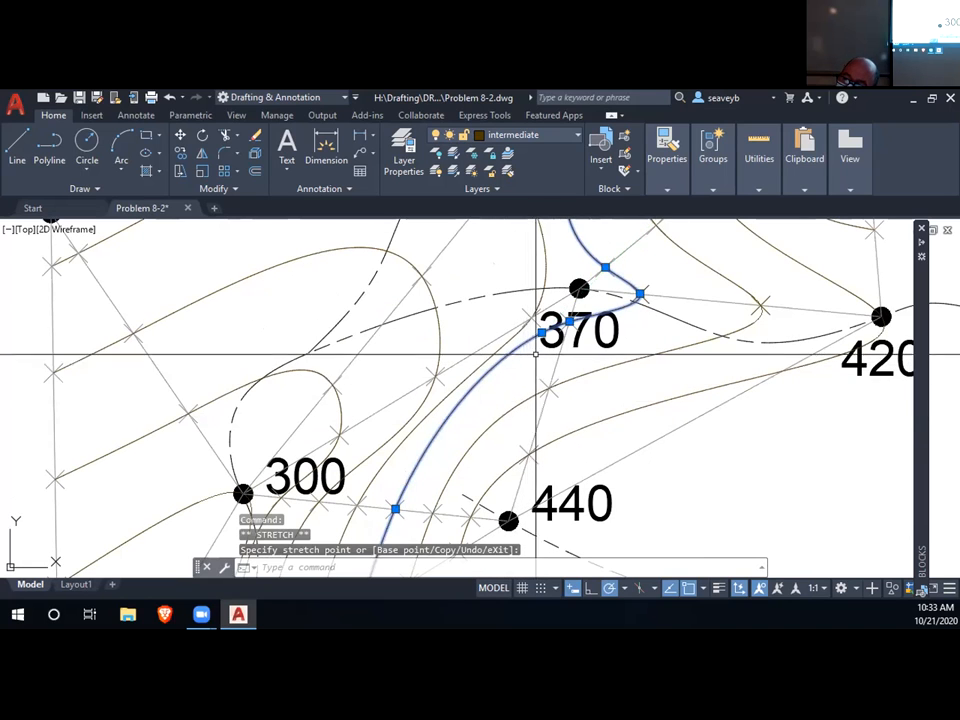
click(540, 332)
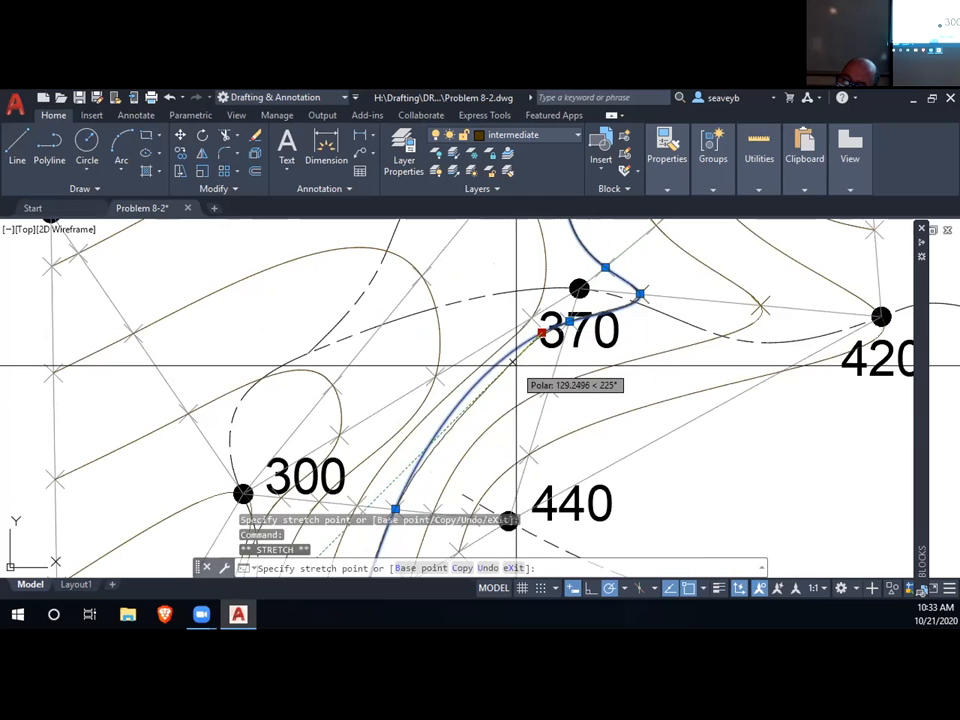
click(512, 362)
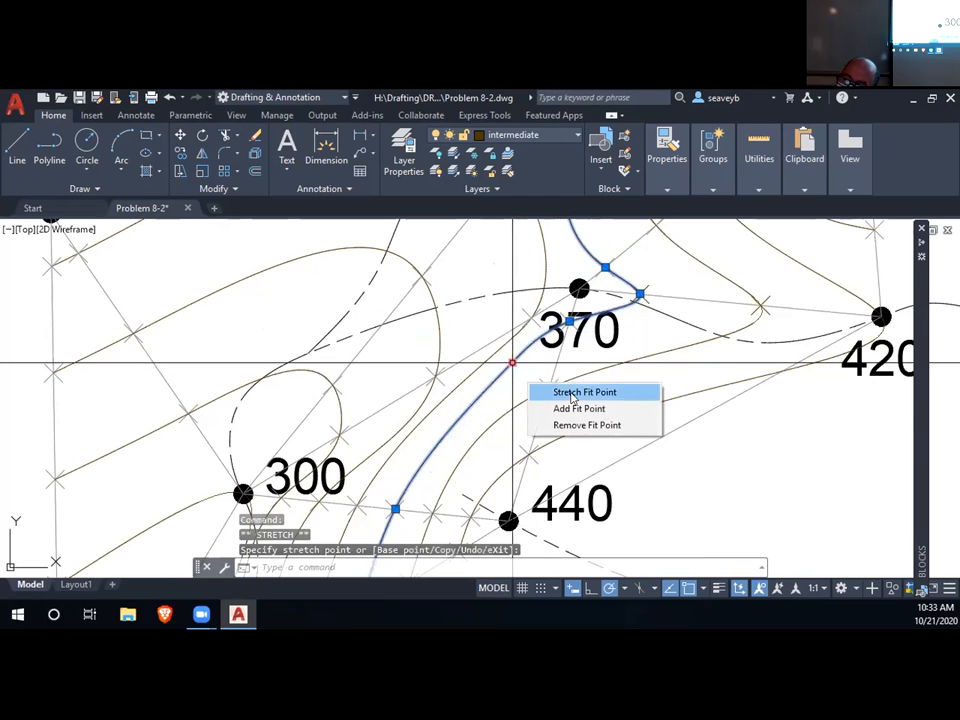
scroll(598, 476, down, 2)
key(Escape)
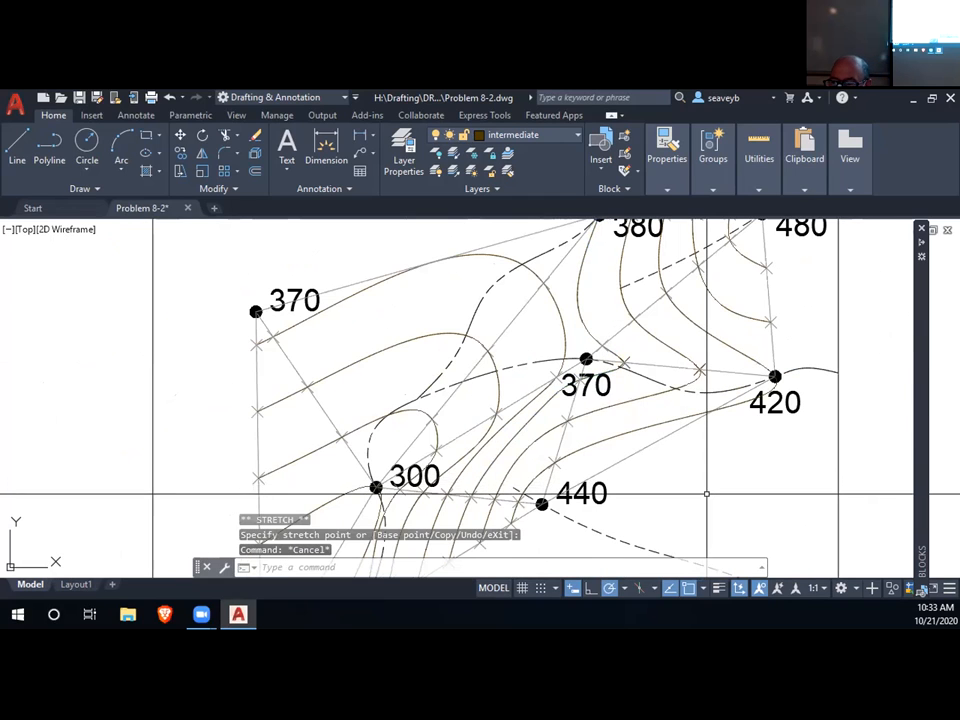
click(165, 614)
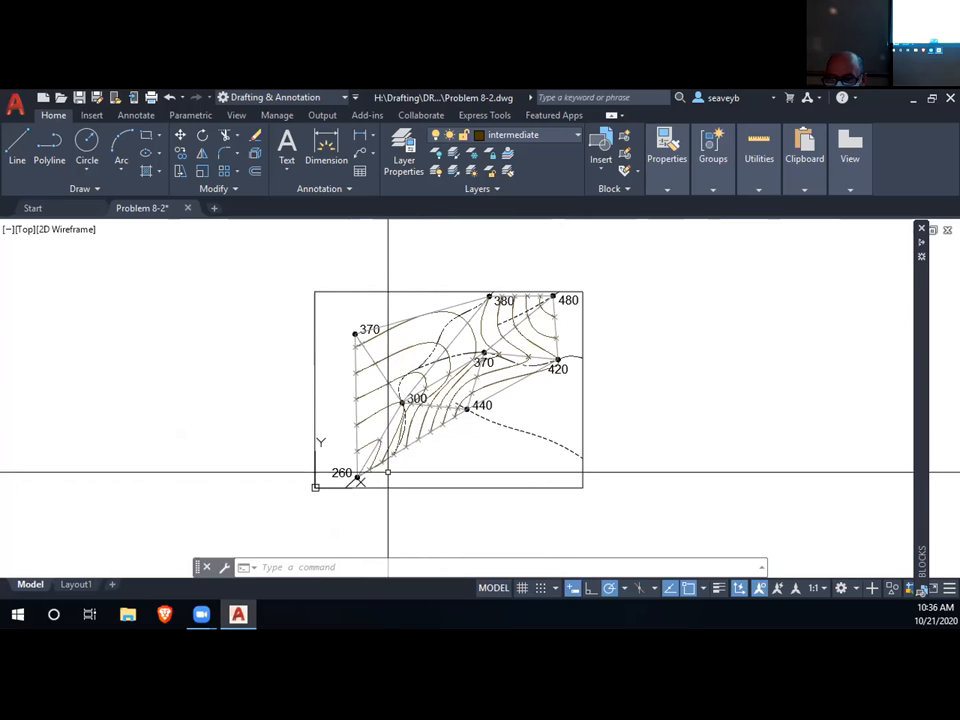
- Put the contour through the 300 point and the one through the second mark east of the central 370 point on the index layer
scroll(388, 470, up, 2)
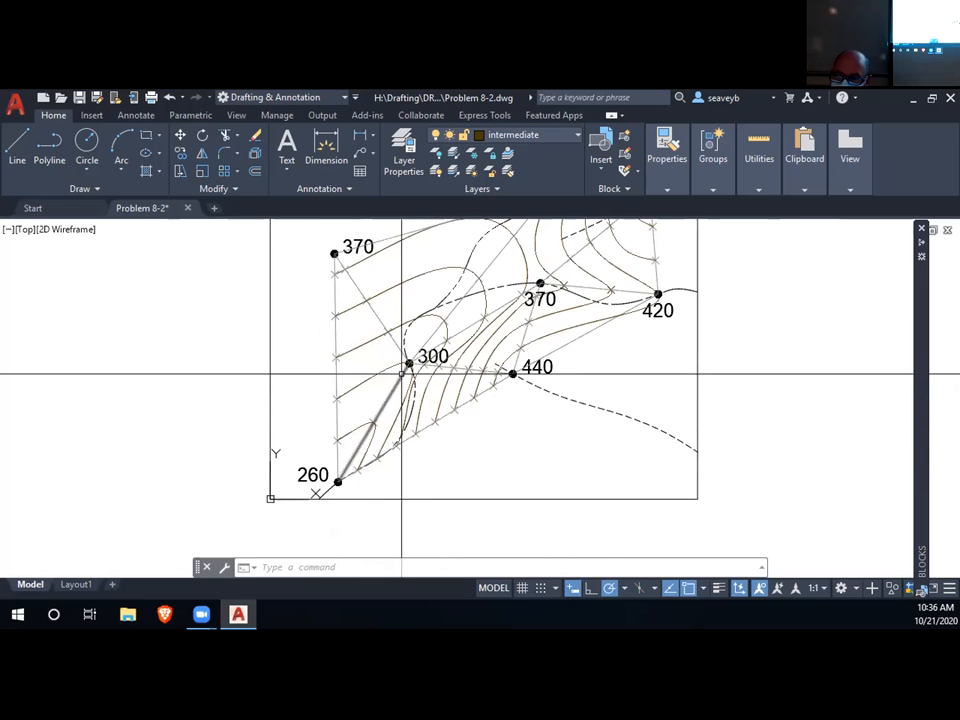
click(390, 369)
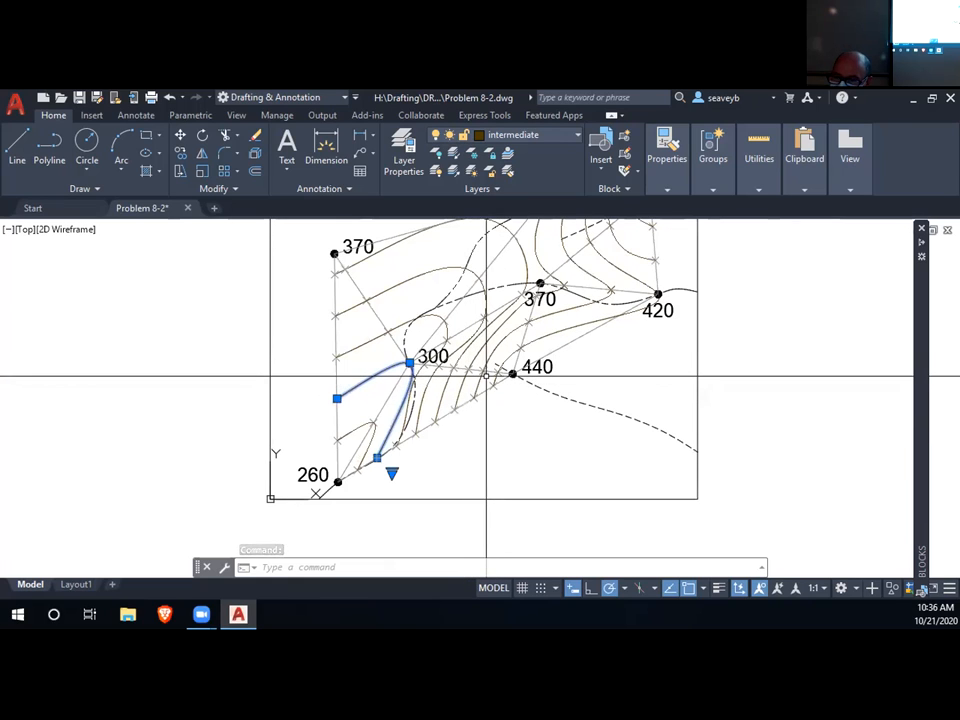
click(480, 378)
mouse_move(611, 363)
middle_down()
mouse_move(615, 411)
mouse_move(606, 418)
middle_up()
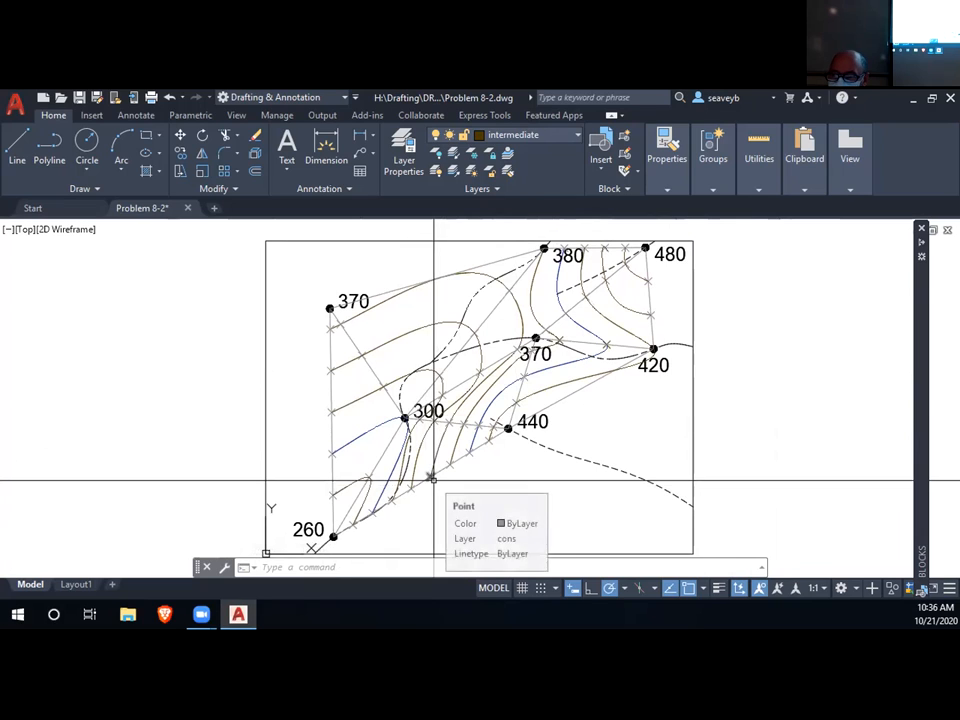
- Freeze the cons layer to hide the construction lines and interpolation marks
click(545, 134)
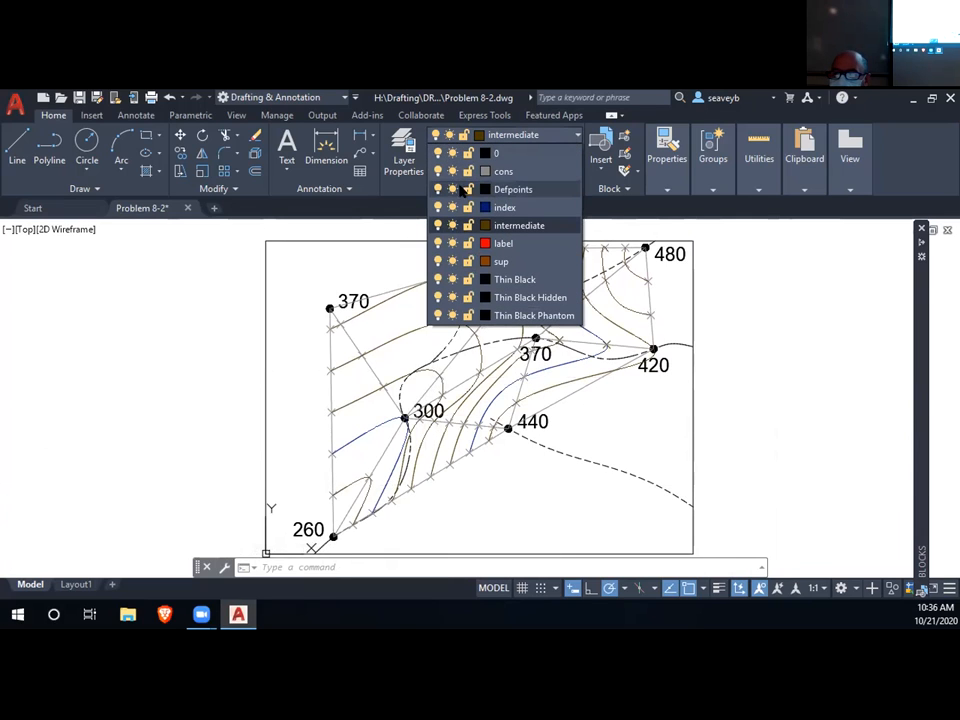
click(452, 171)
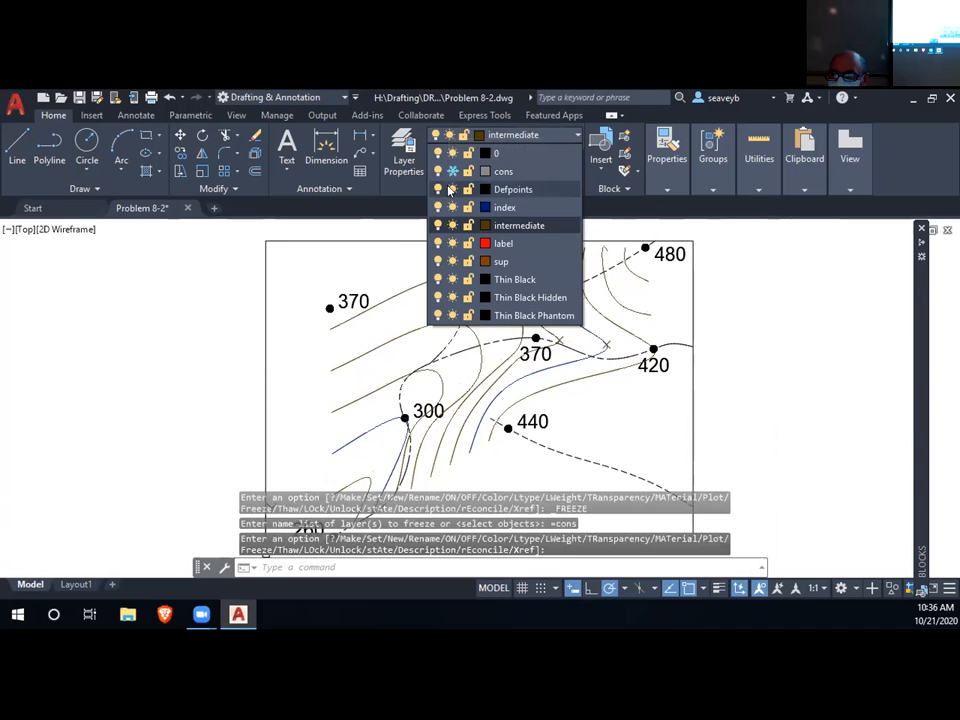
click(221, 336)
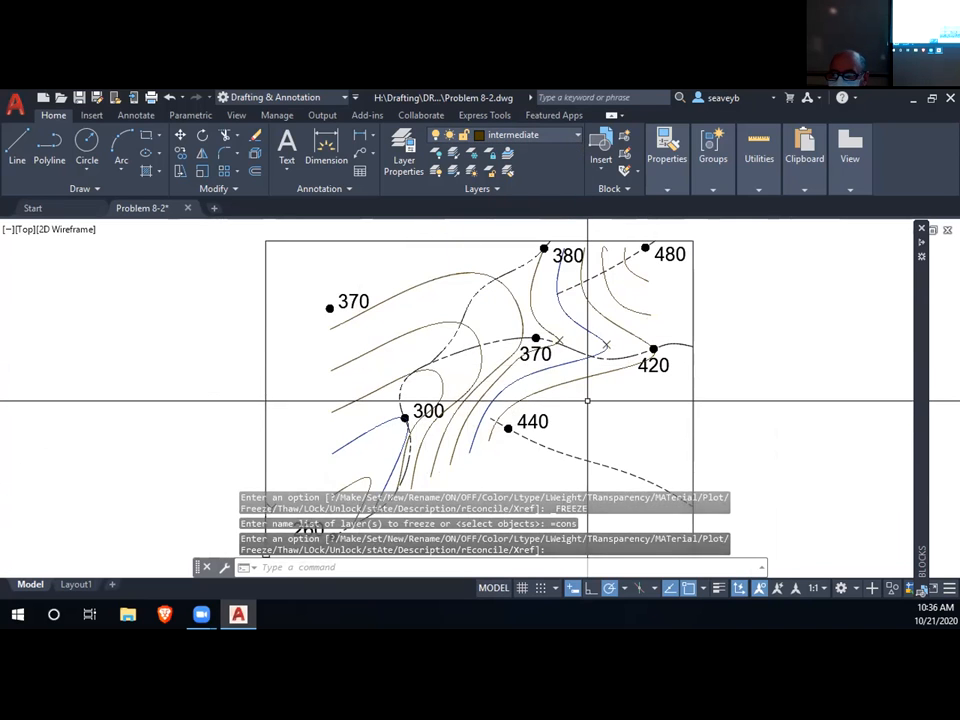
- Try to set the text height of the eight selected spot elevation labels to 40 in their properties
scroll(589, 401, down, 3)
mouse_move(579, 358)
middle_down()
mouse_move(565, 394)
mouse_move(571, 416)
middle_up()
scroll(568, 381, up, 2)
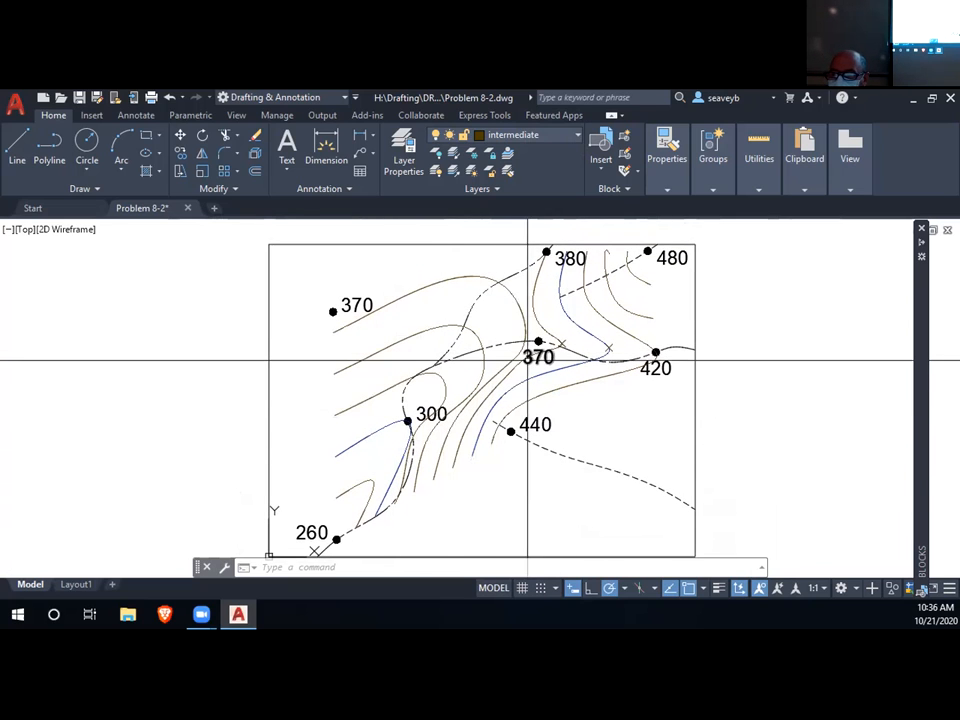
click(466, 403)
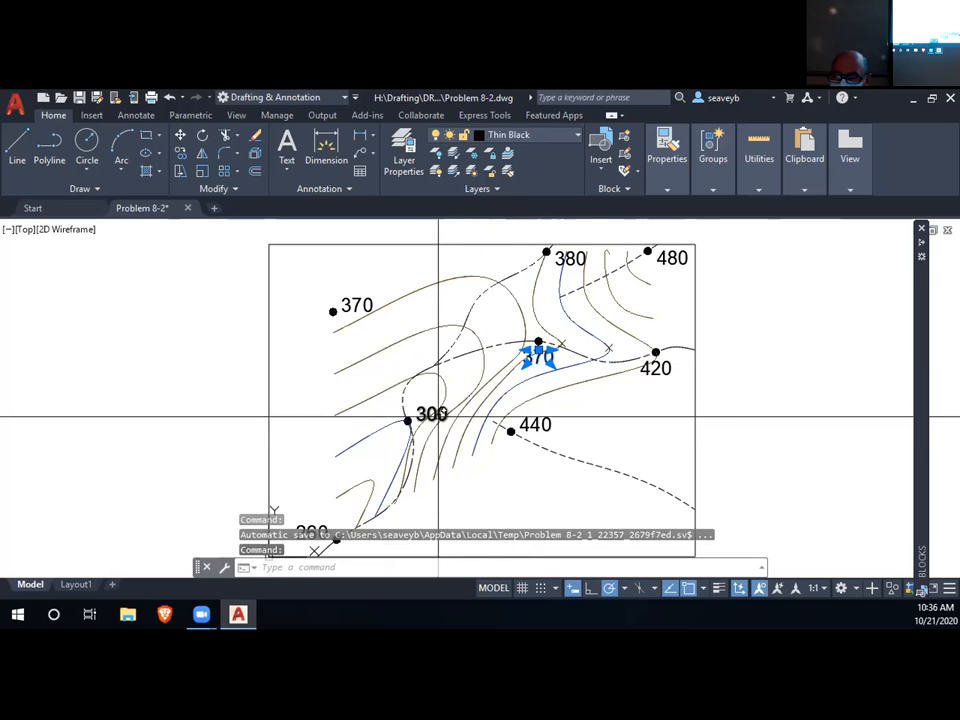
click(432, 413)
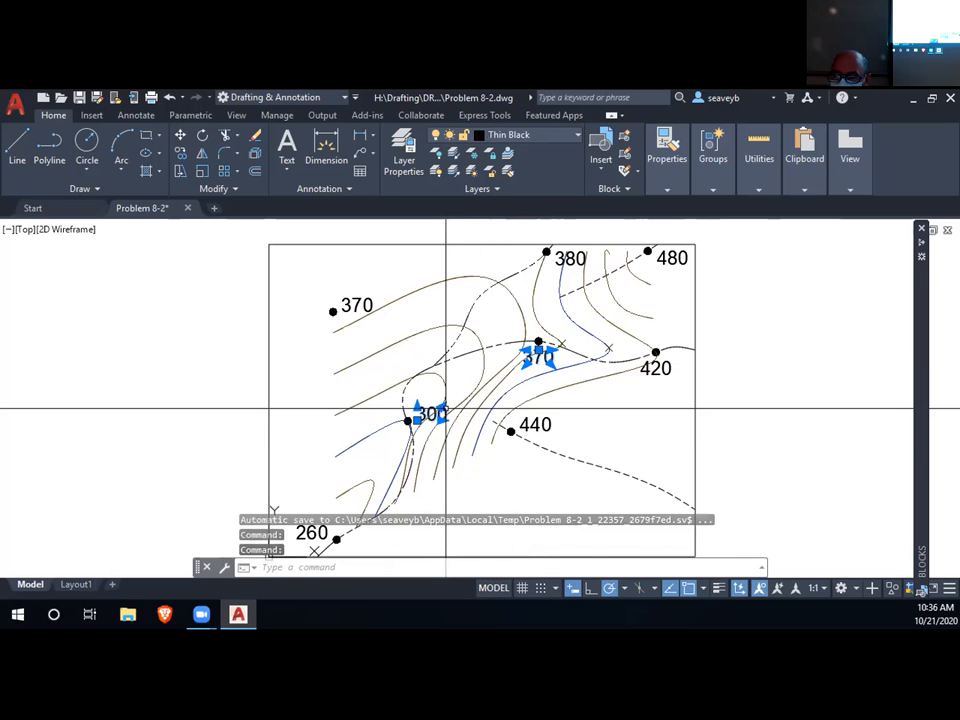
click(370, 306)
click(570, 258)
click(672, 258)
click(655, 368)
click(535, 425)
click(311, 533)
key(ctrl+1)
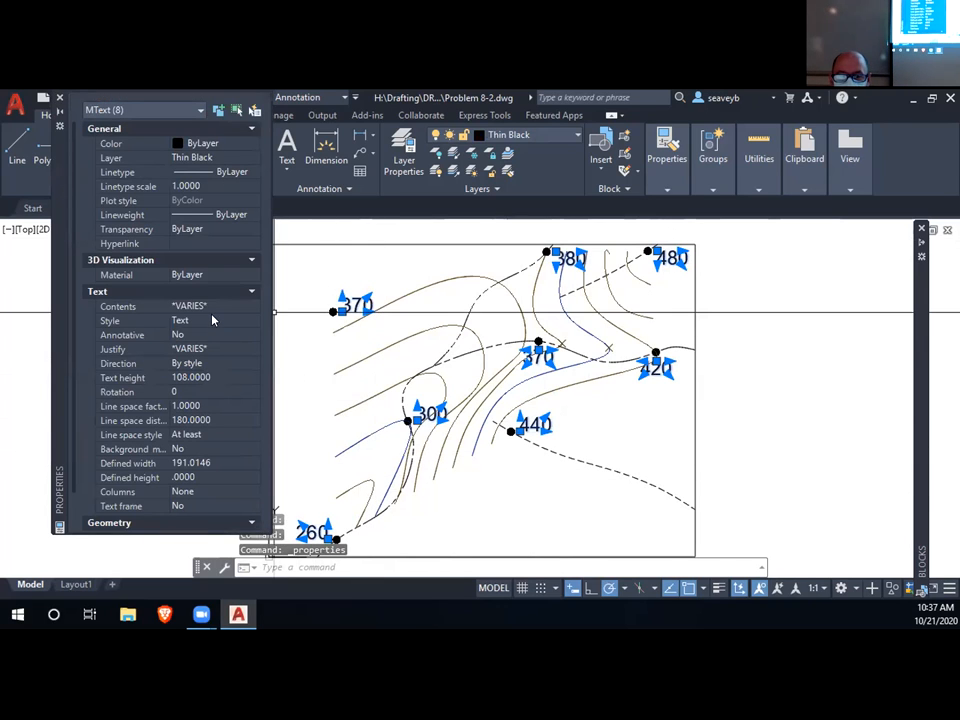
click(210, 377)
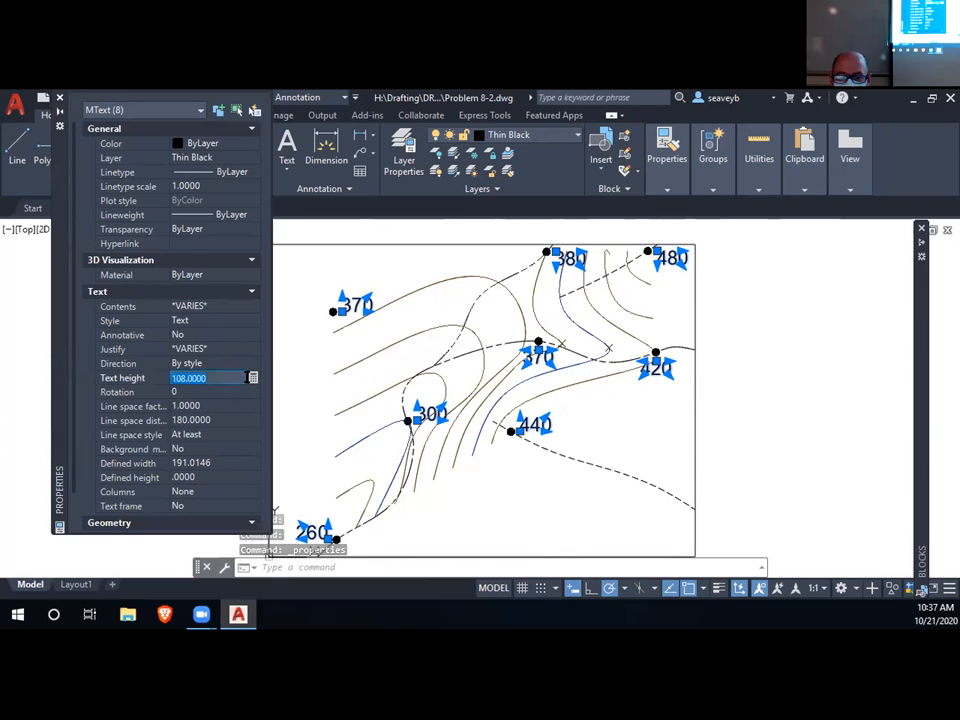
text(40)
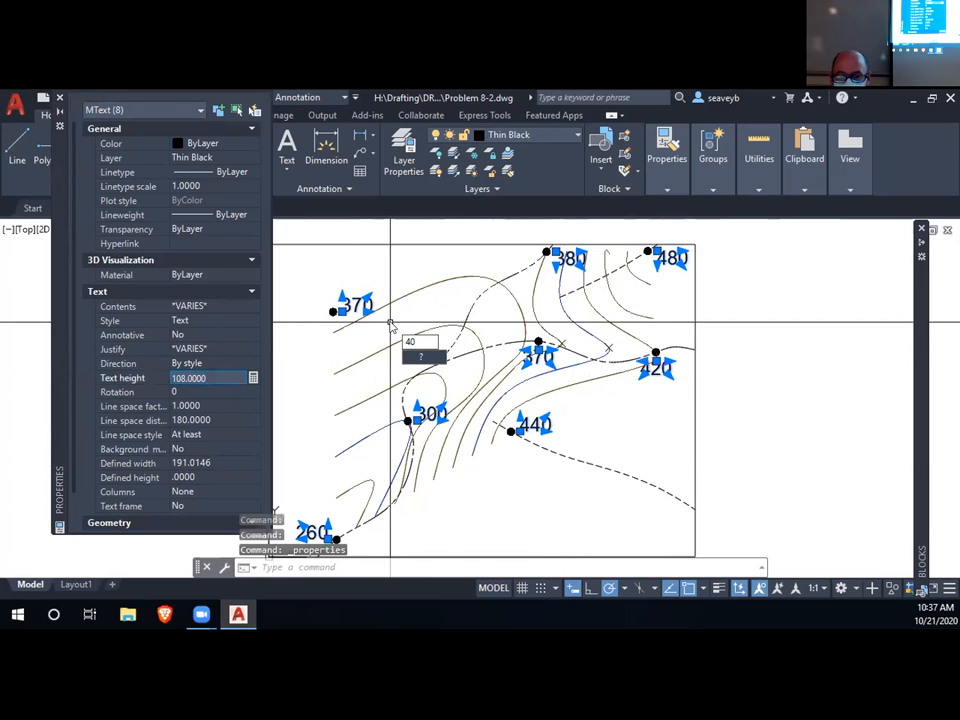
key(Escape)
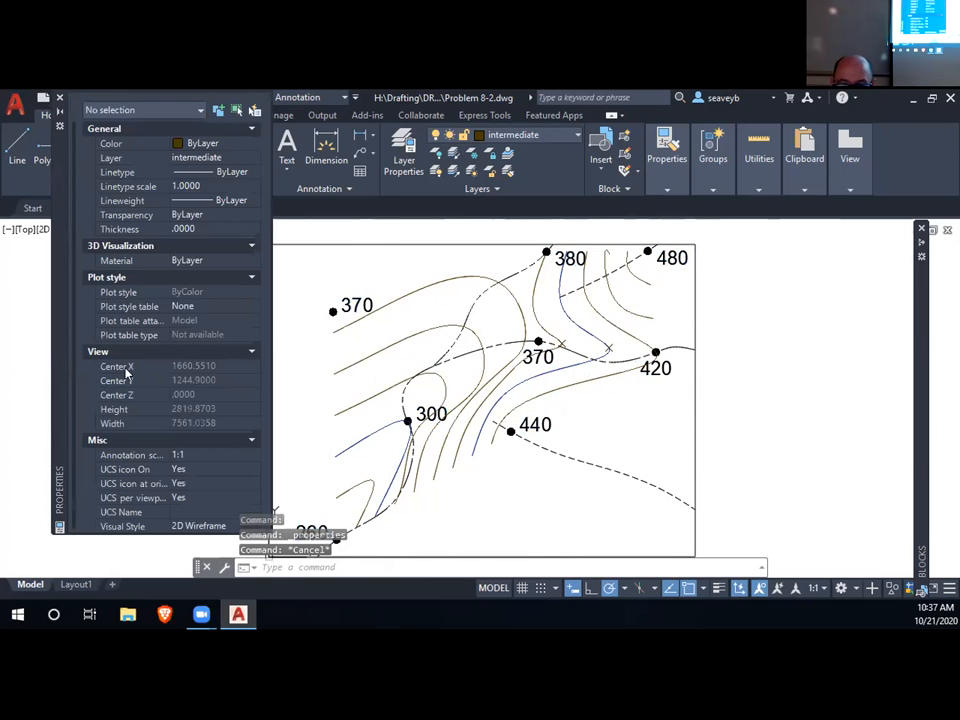
- Set the text height of all eight spot elevation labels to 40 and close their properties
click(357, 305)
click(570, 259)
click(672, 258)
click(656, 368)
click(538, 357)
click(535, 425)
click(220, 378)
text(40)
key(Return)
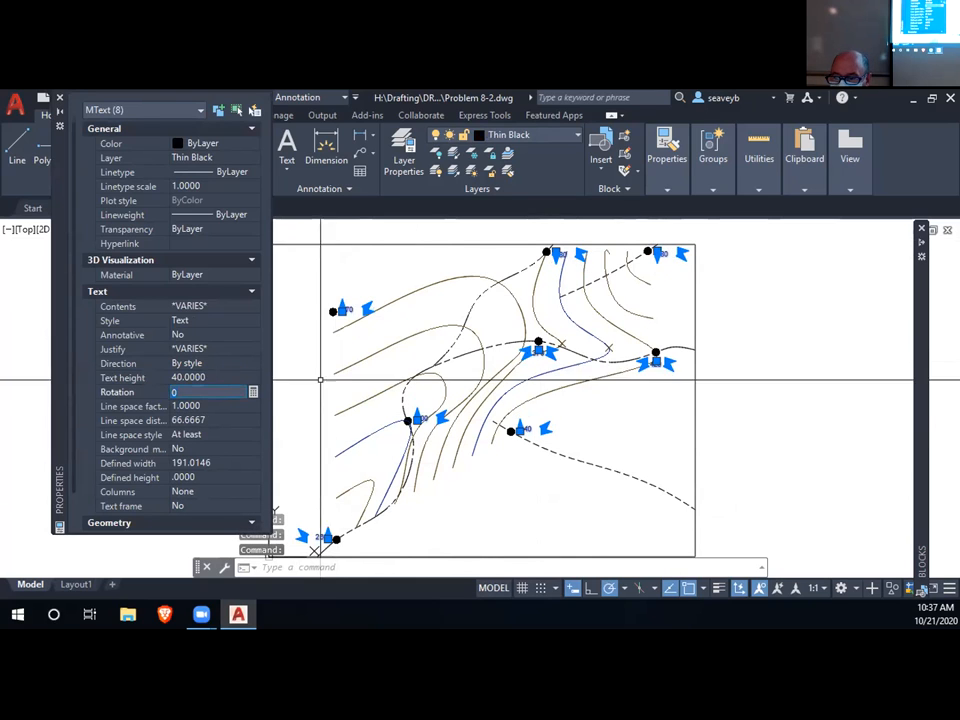
key(Escape)
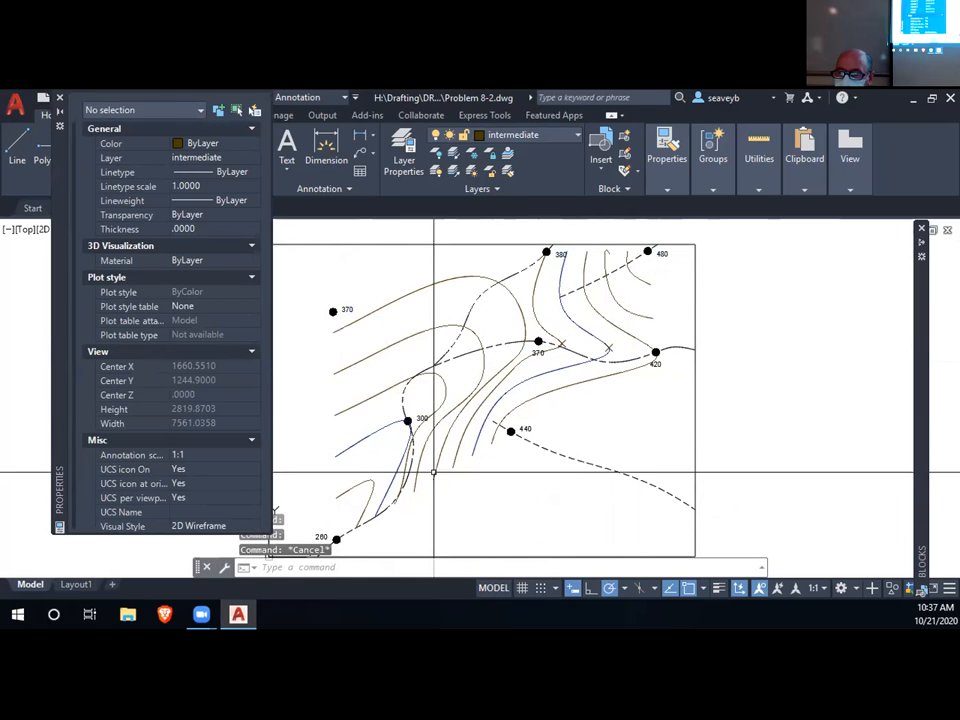
click(60, 98)
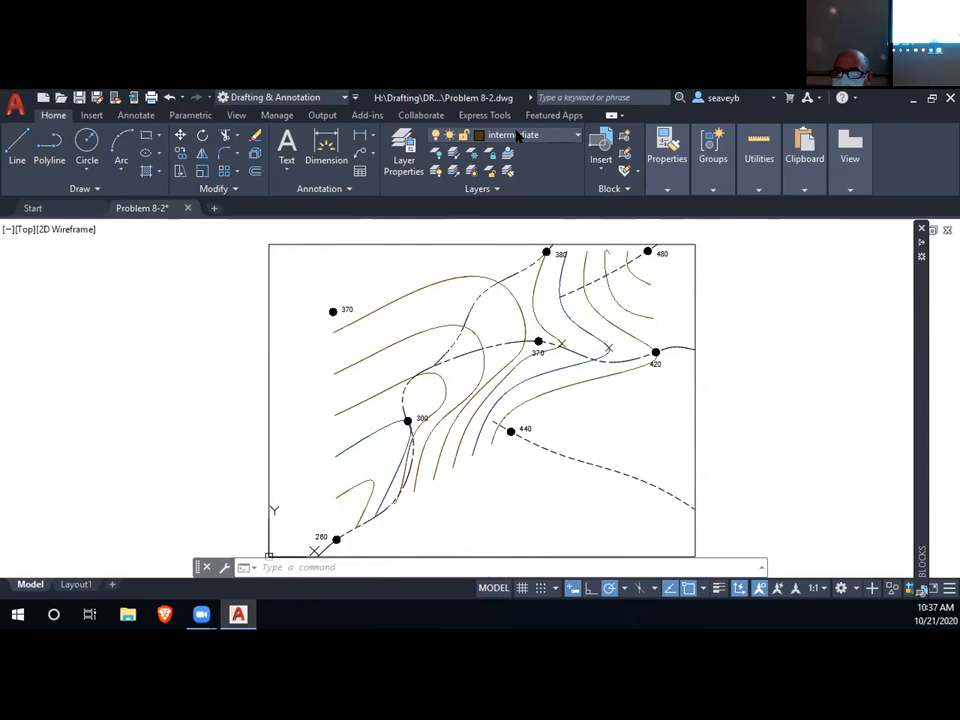
- On the label layer, place the multiline text 300 at height 40 on the index contour west of the 300 point
click(516, 134)
click(504, 243)
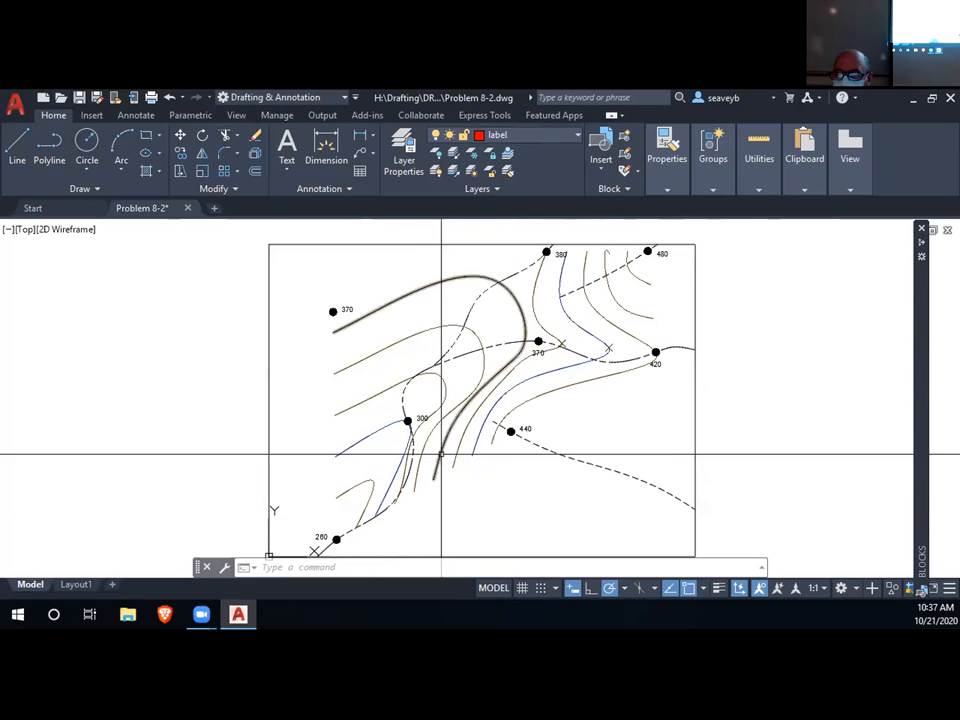
text(mt)
key(Return)
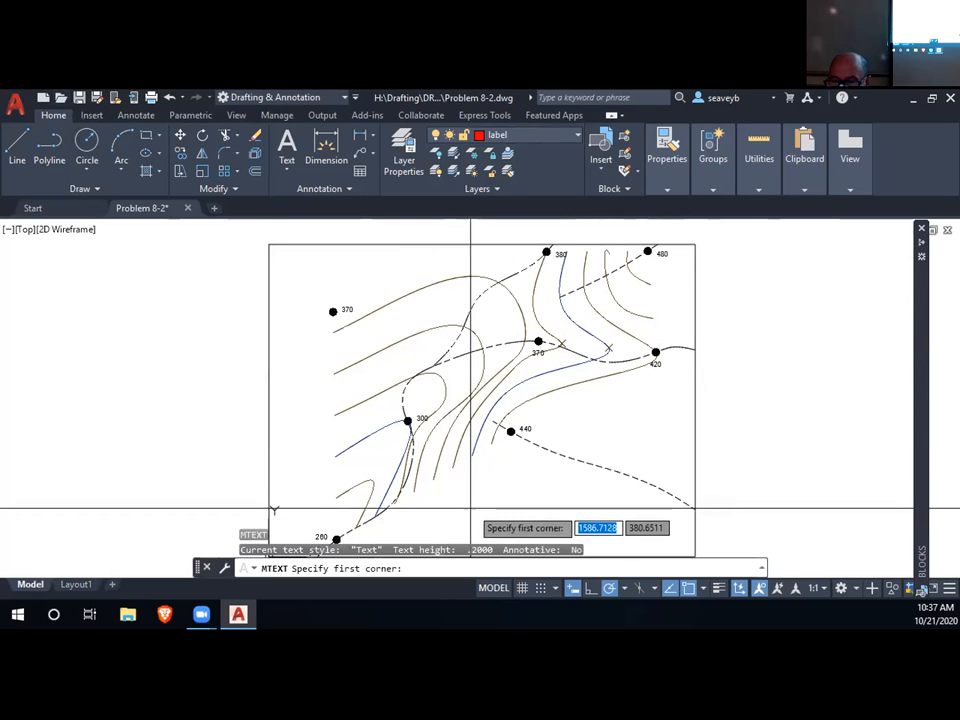
scroll(370, 437, up, 3)
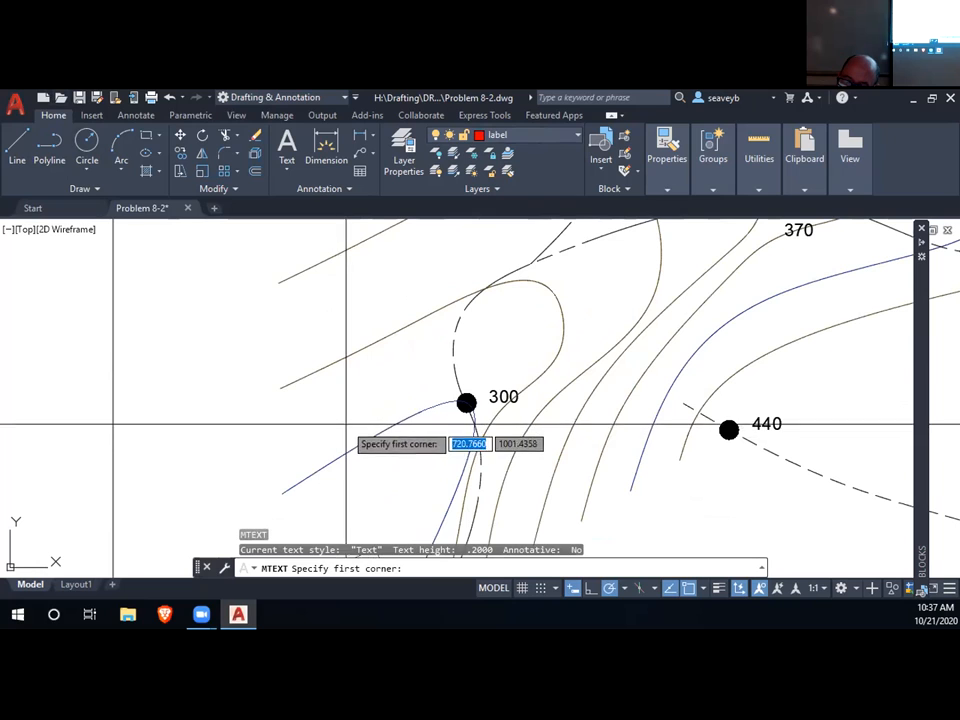
click(350, 424)
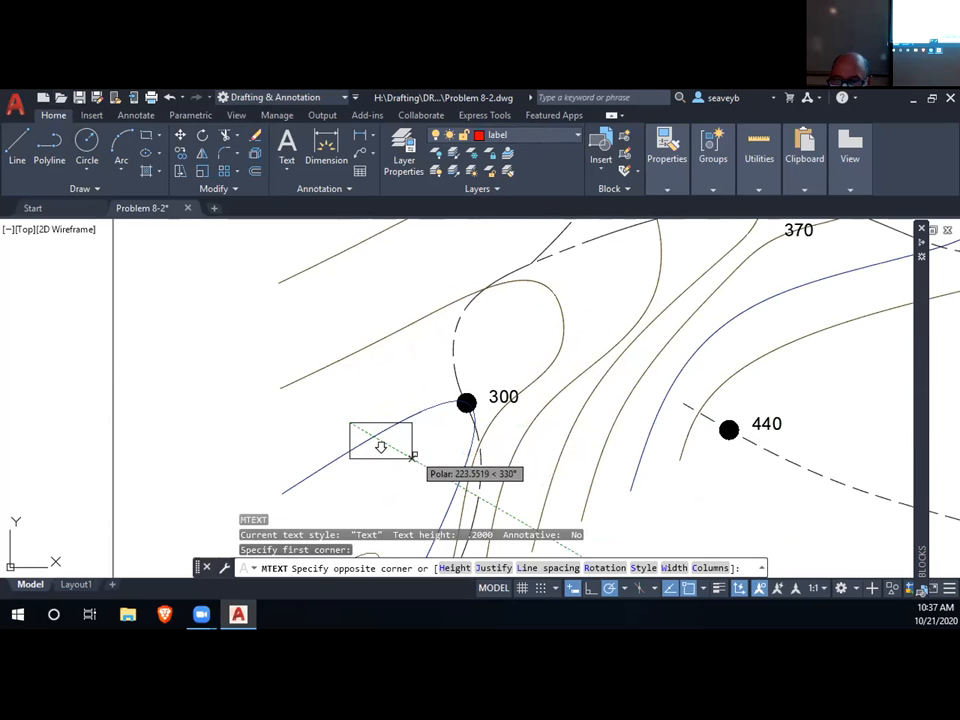
click(414, 448)
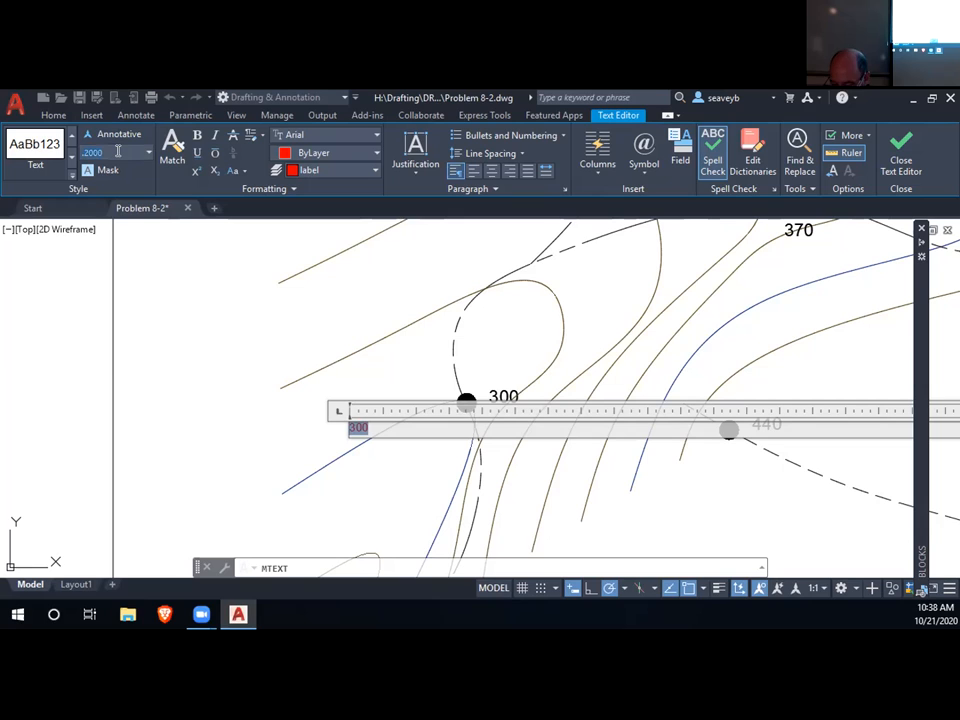
text(40)
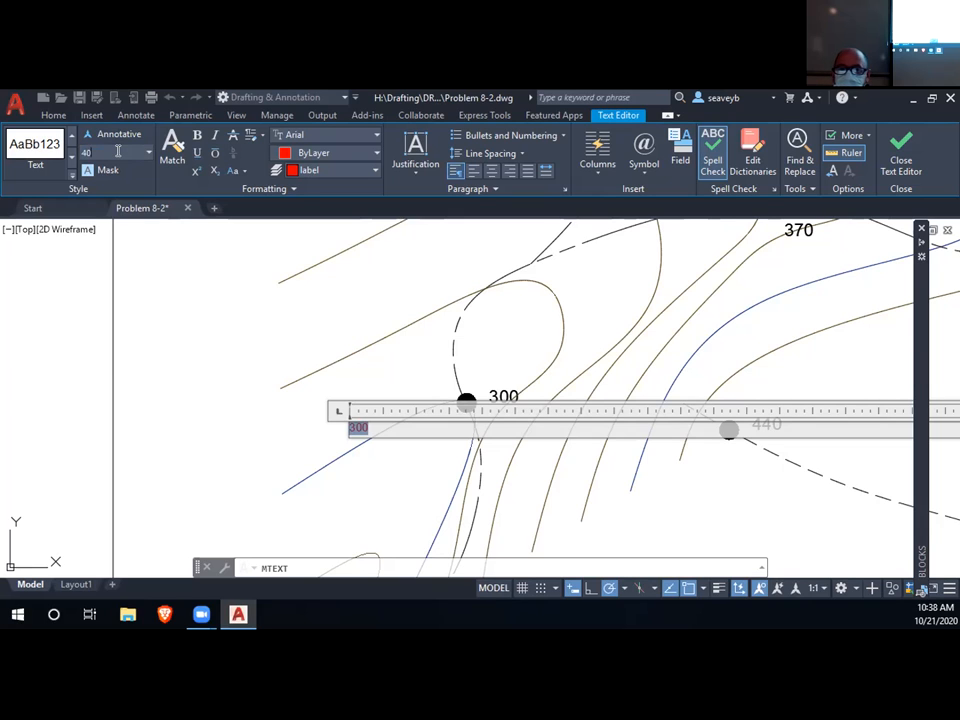
key(Return)
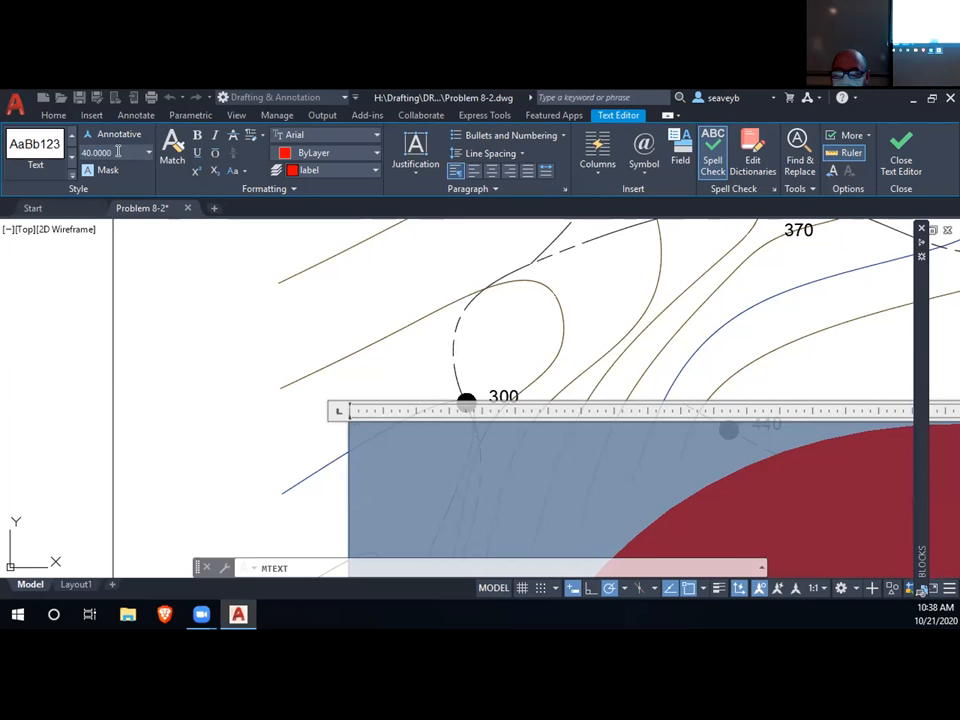
click(235, 326)
key(Escape)
scroll(519, 476, down, 2)
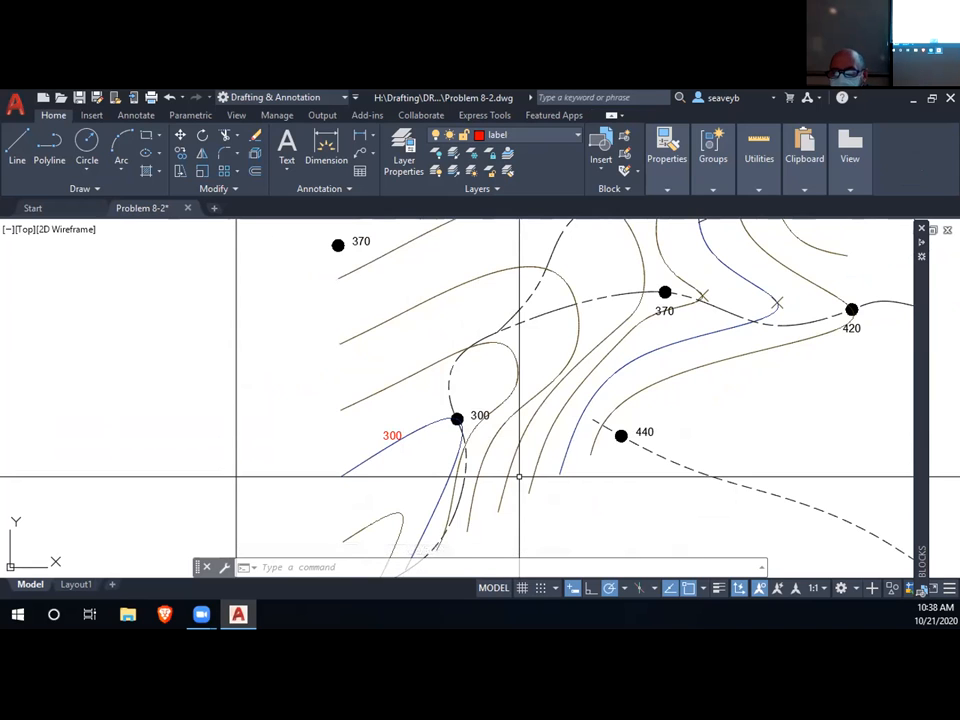
- Narrow the frame of the red 300 contour label to fit its text and open the label for editing
click(390, 434)
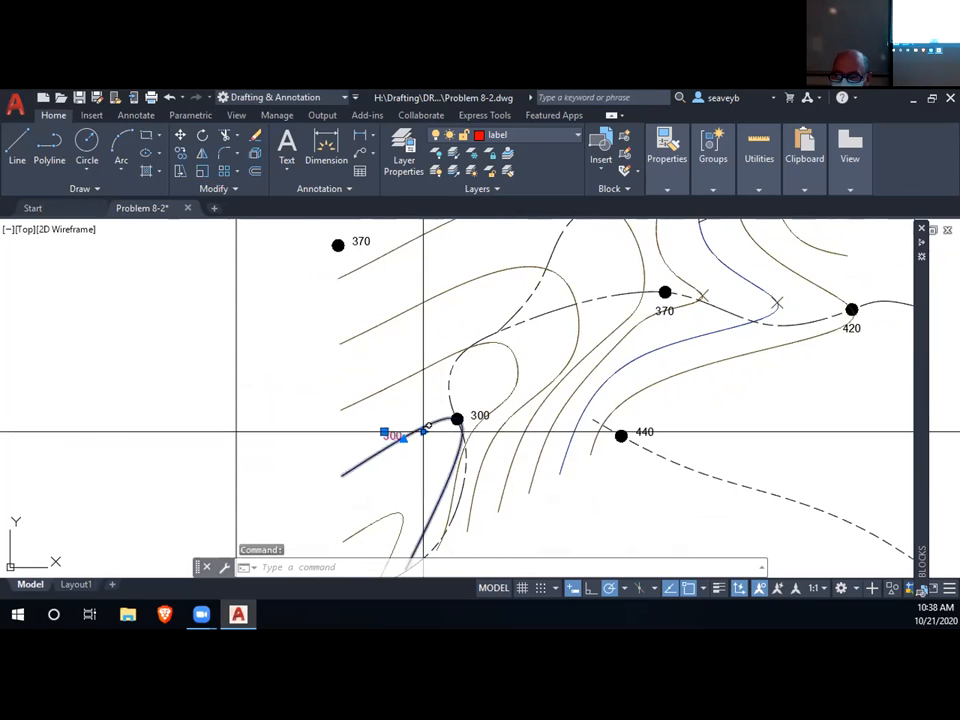
scroll(420, 440, up, 3)
scroll(420, 440, up, 2)
click(428, 407)
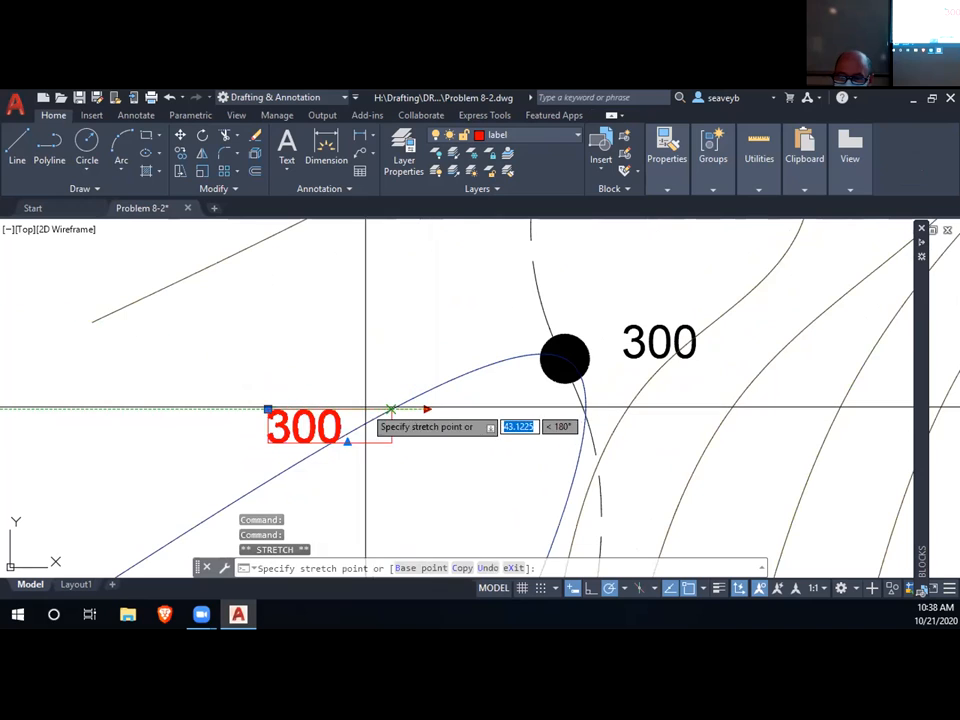
click(359, 408)
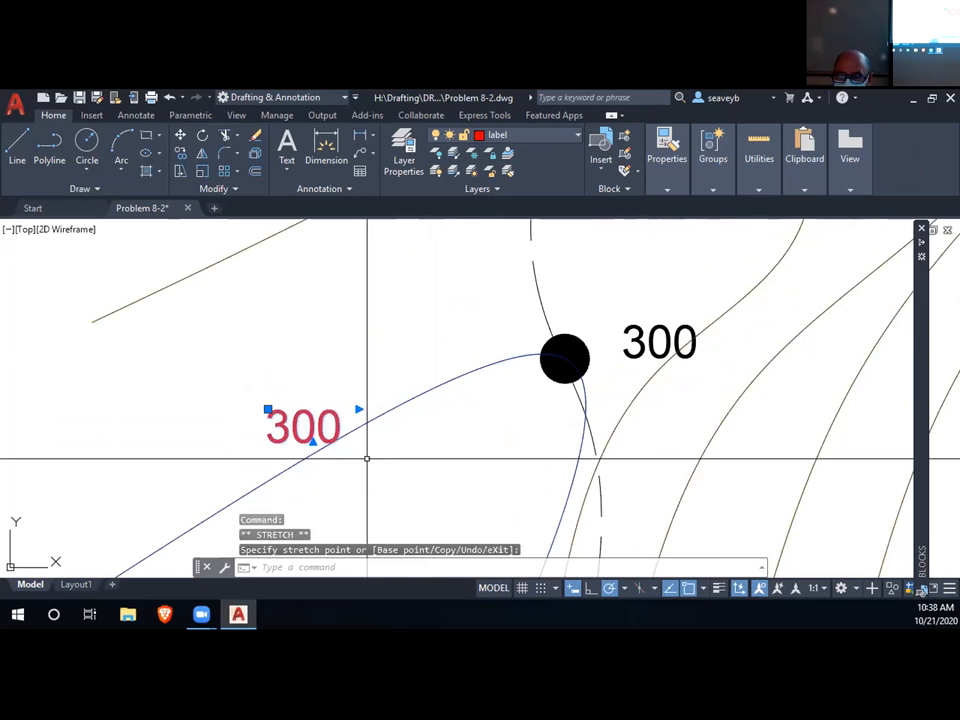
double_click(314, 427)
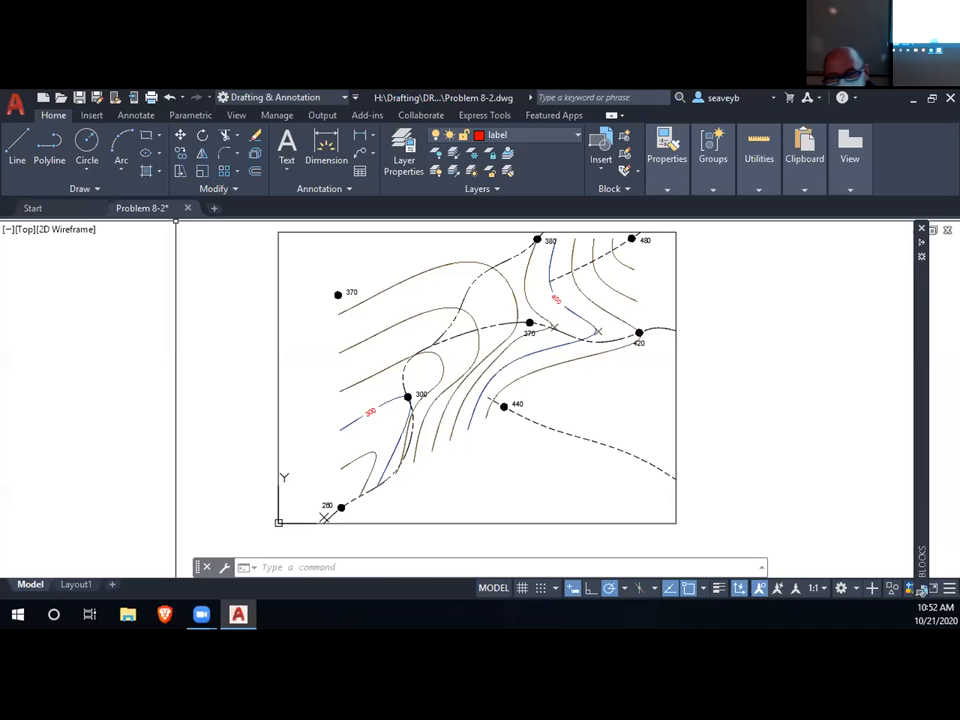
- Start plotting the drawing from model space with DWG To PDF.pc3 as the plotter
middle_drag(442, 431, 411, 441)
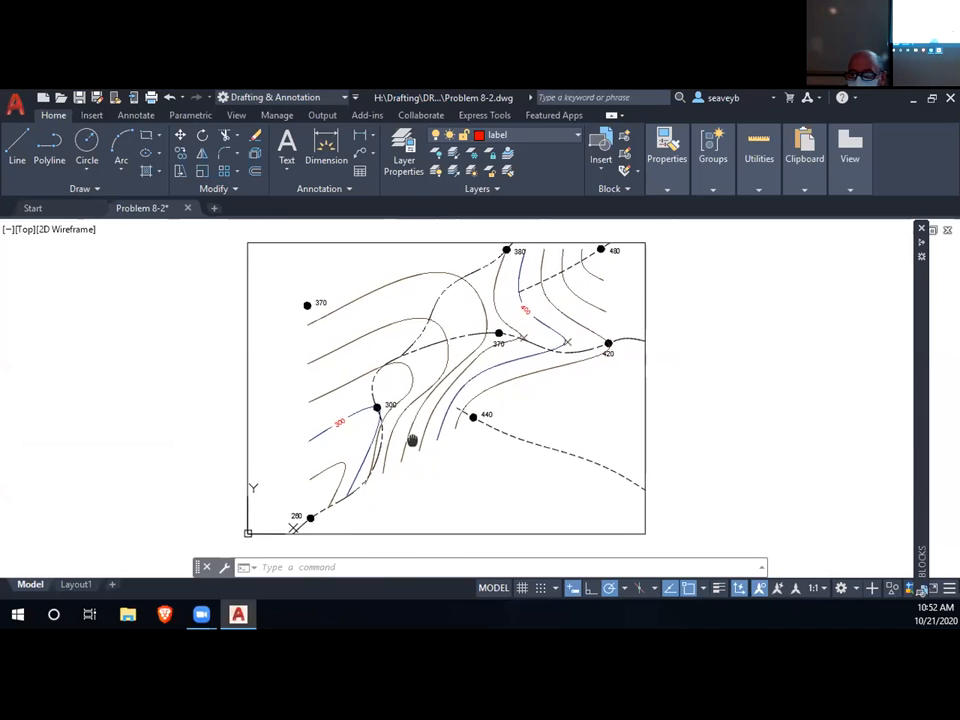
key(ctrl+p)
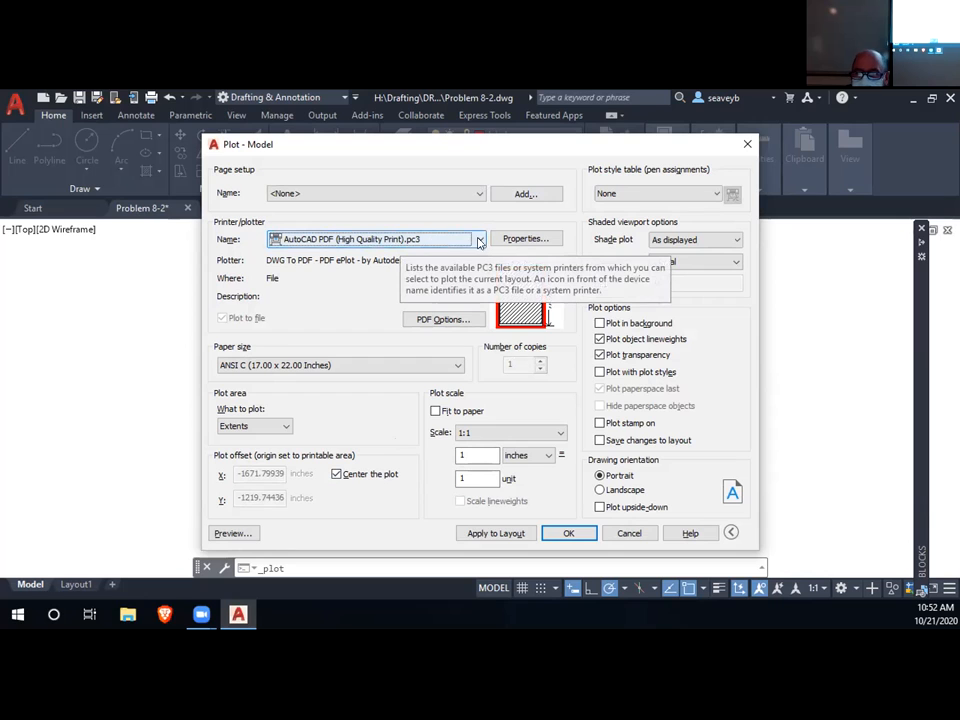
click(479, 241)
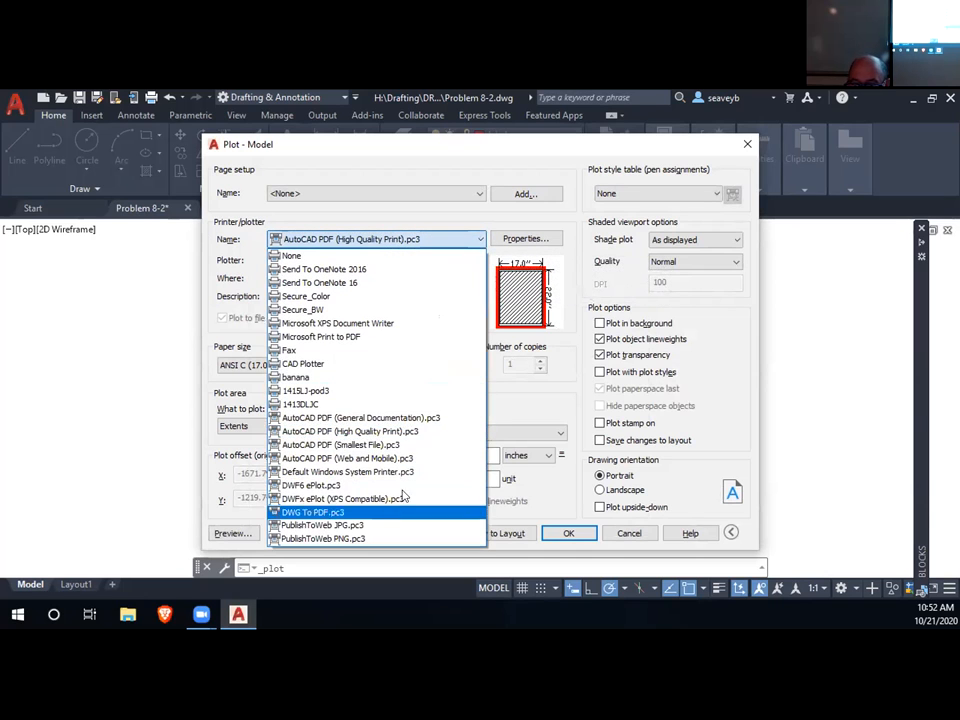
click(373, 512)
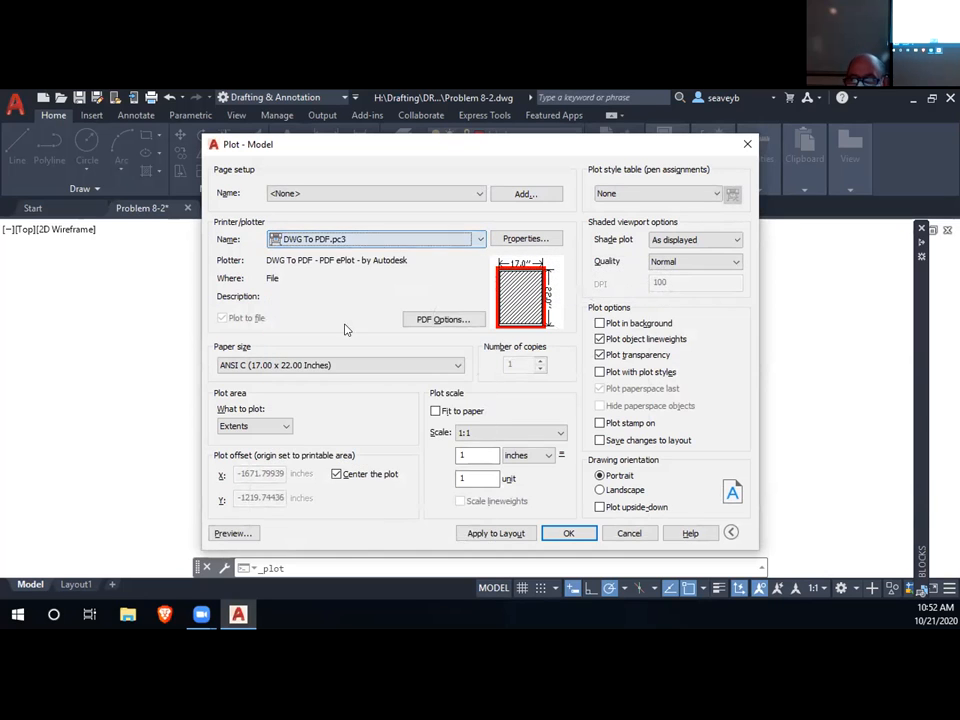
- Set the plot's paper size to ANSI full bleed A (11.00 x 8.50 Inches)
click(392, 365)
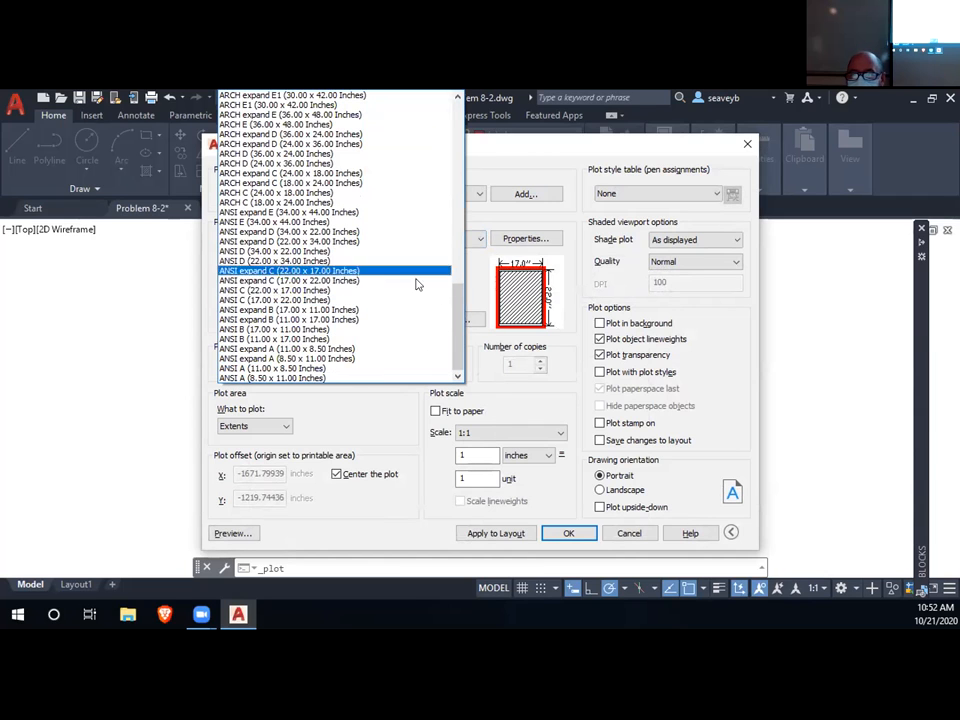
drag(461, 320, 446, 216)
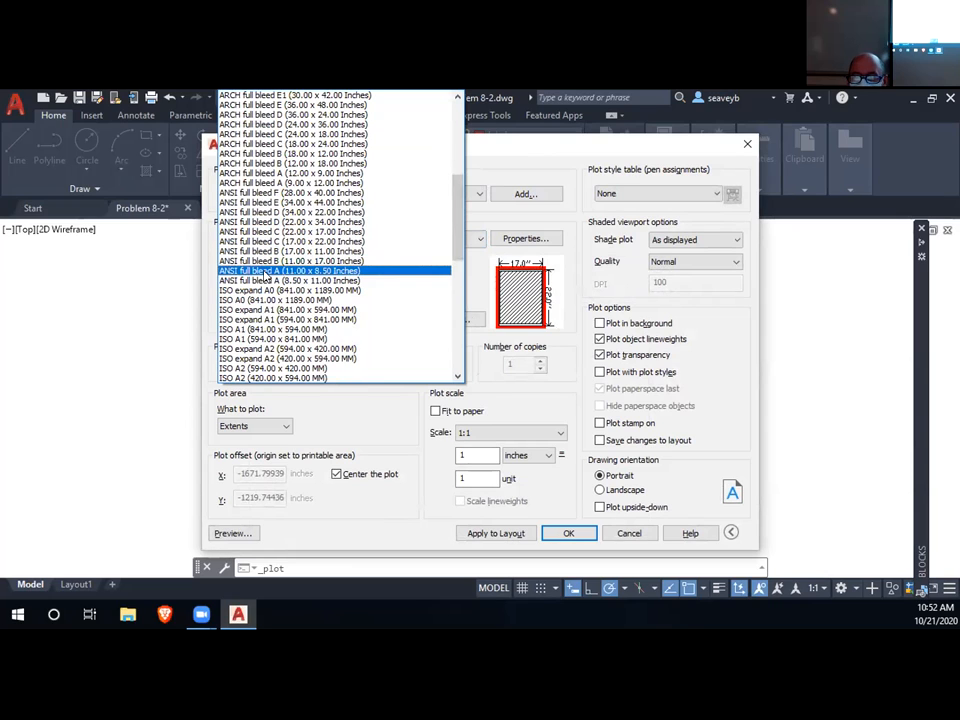
click(266, 271)
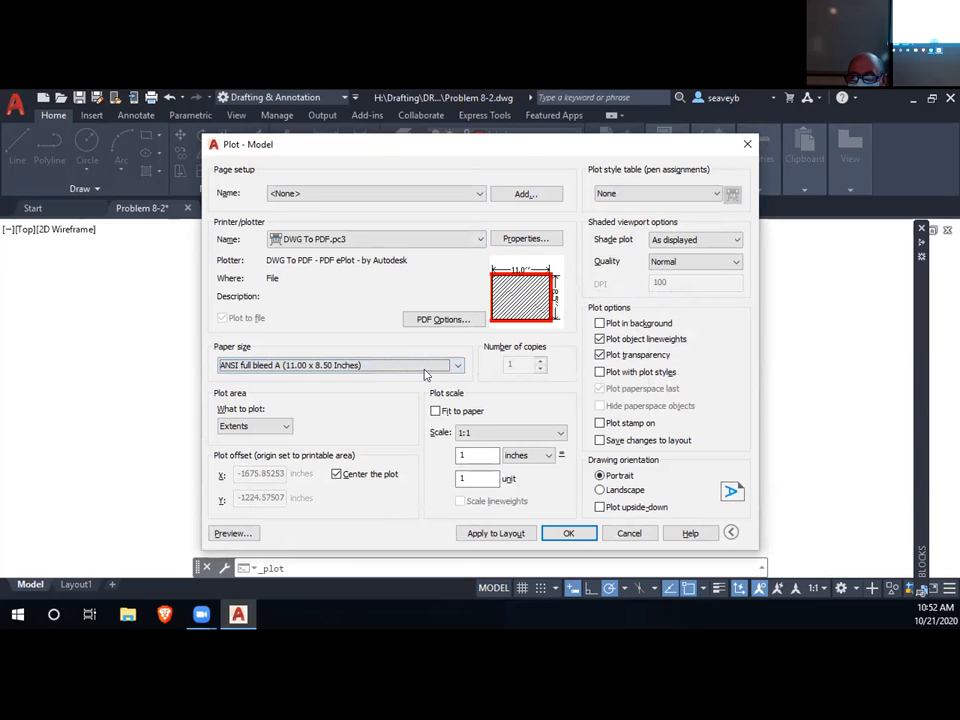
- Set the plot's paper size to ANSI full bleed A (8.50 x 11.00 Inches) with landscape orientation
click(458, 367)
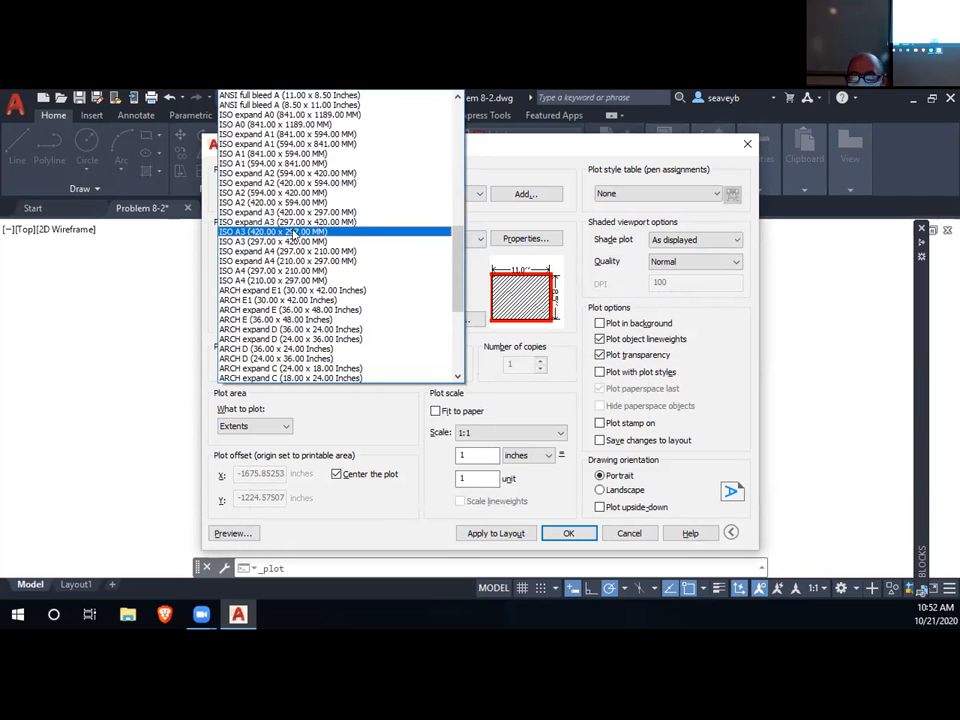
drag(455, 293, 456, 229)
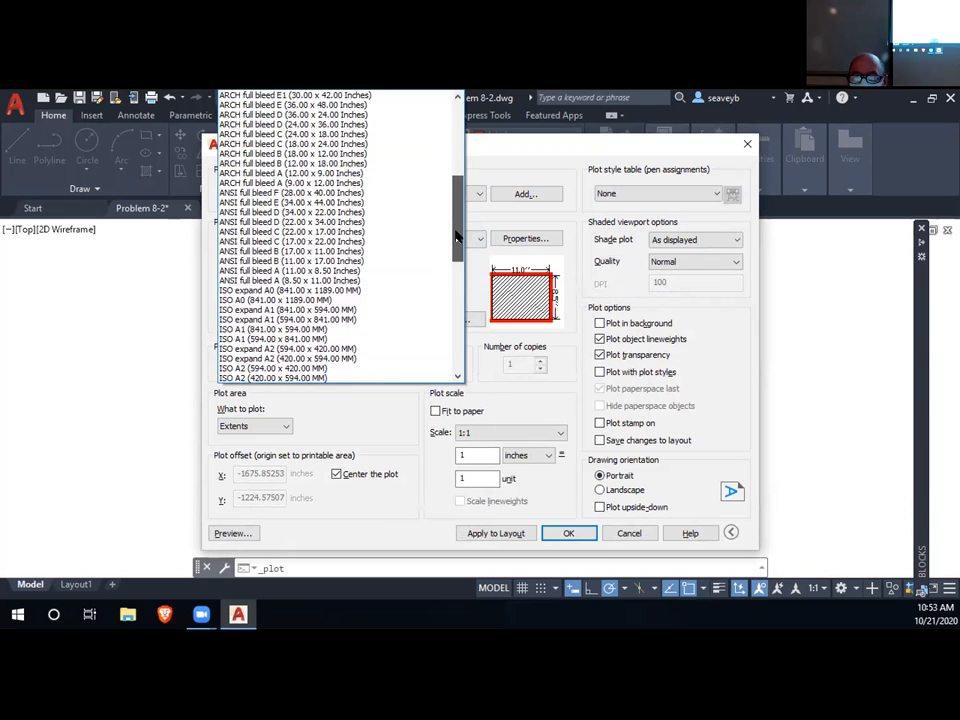
click(284, 281)
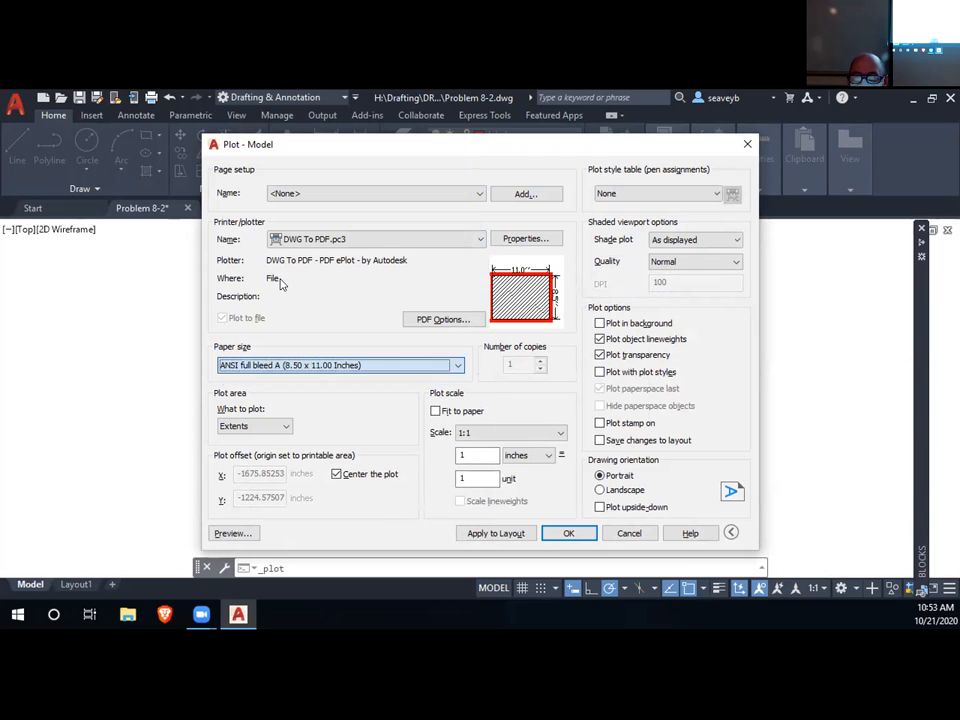
click(599, 489)
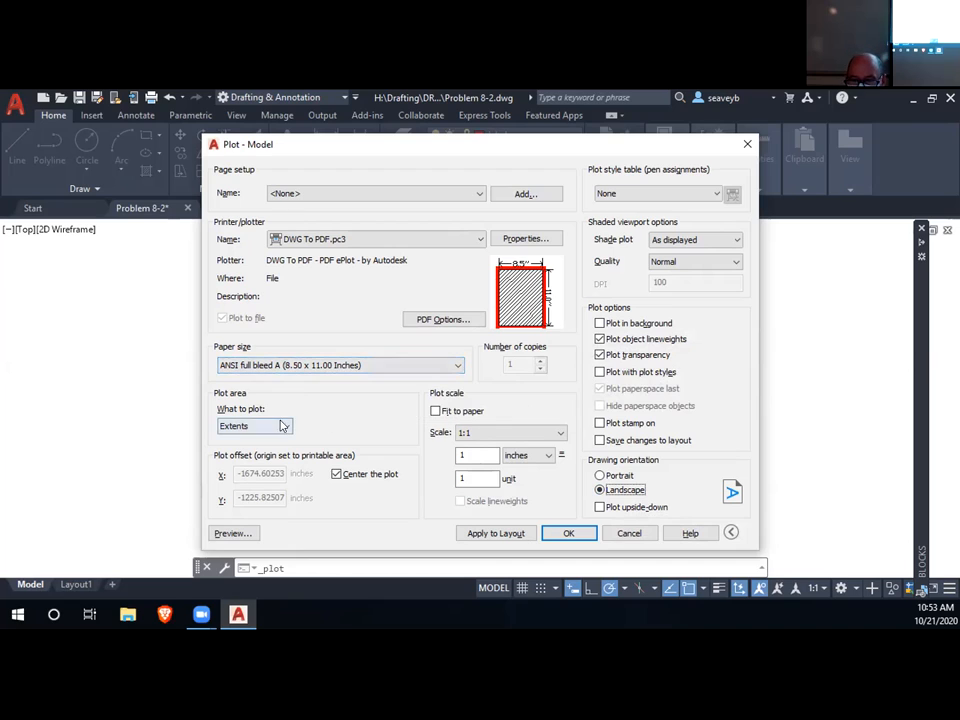
- Set a custom plot scale of 1 inch = 360 units, with fitting to paper switched off
click(435, 411)
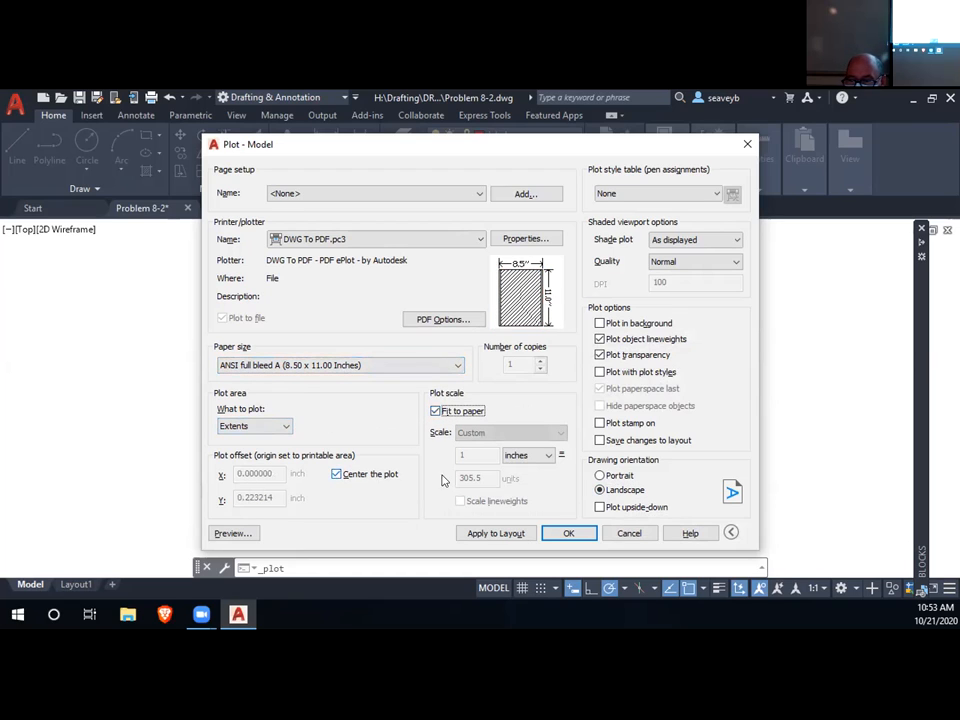
click(436, 411)
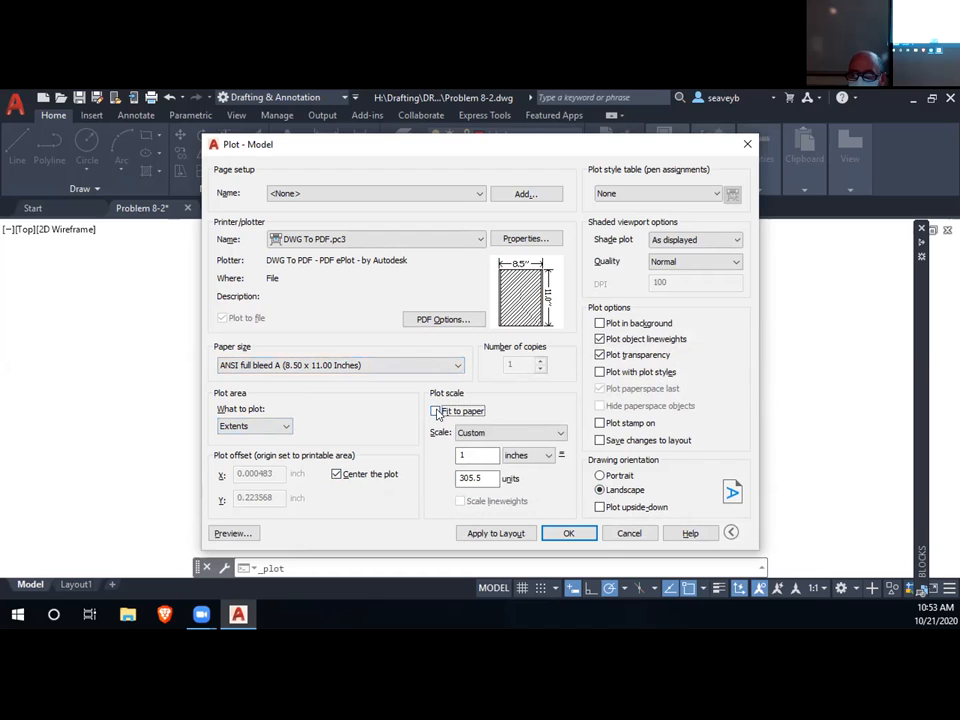
double_click(475, 478)
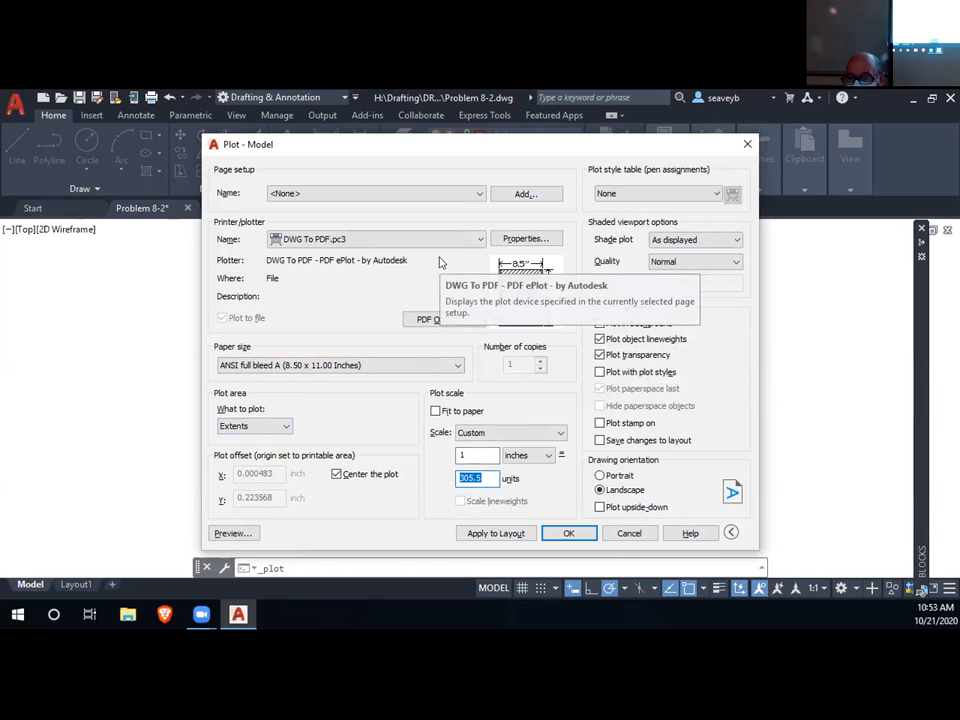
text(30)
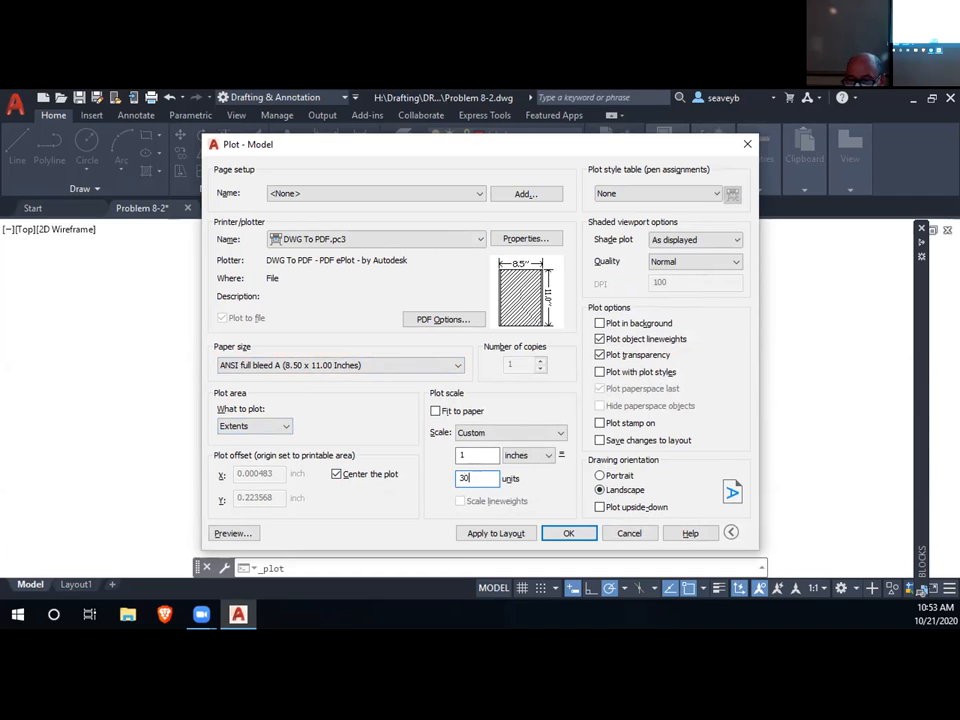
text(60)
- Preview how the map sits on the sheet and return to the plot settings
click(234, 534)
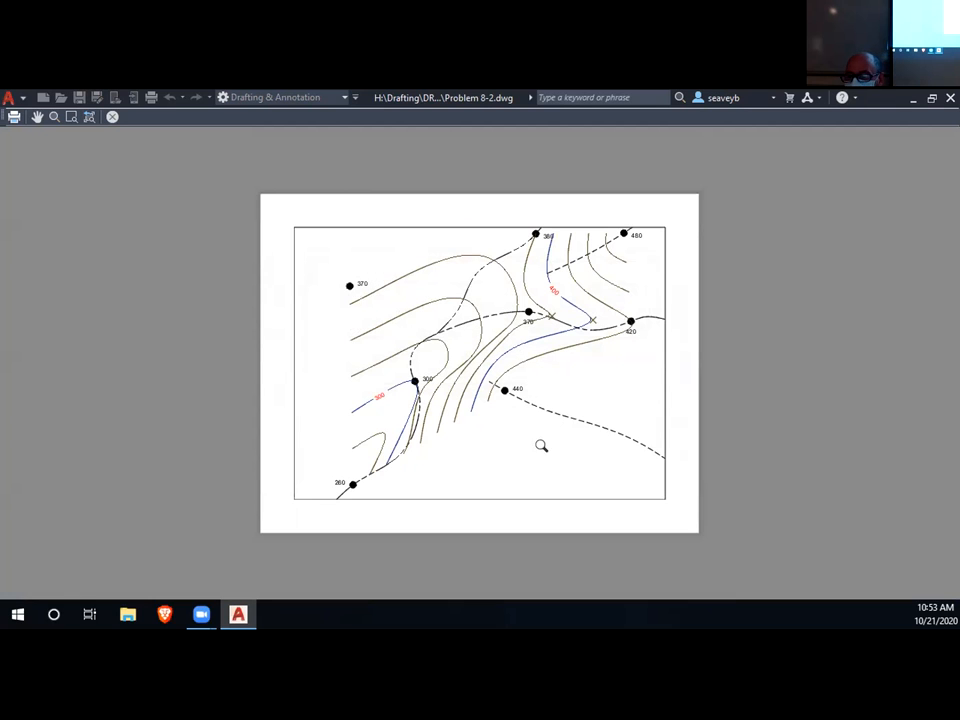
drag(468, 392, 476, 229)
key(Escape)
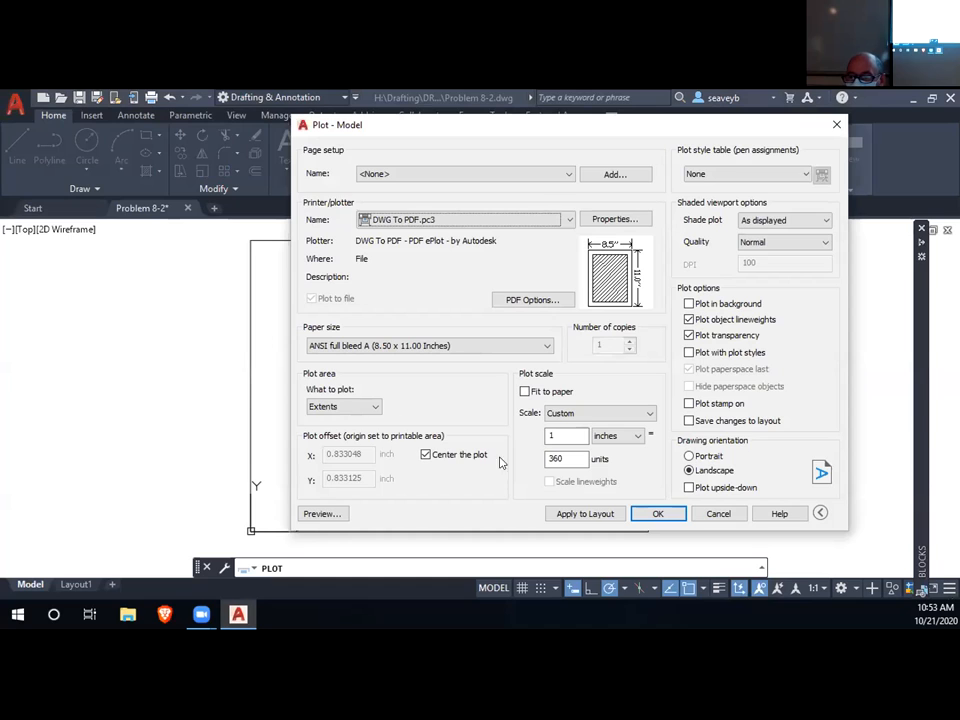
- Assign the monochrome.ctb plot style table to the plot and answer the prompt that follows
drag(558, 458, 526, 457)
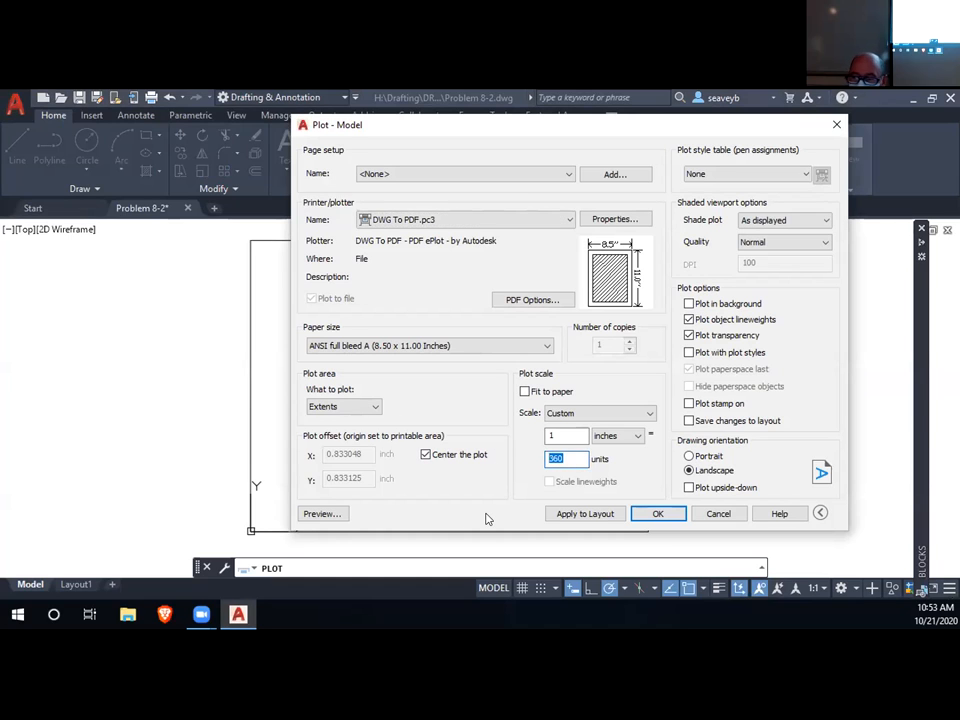
click(767, 176)
click(731, 254)
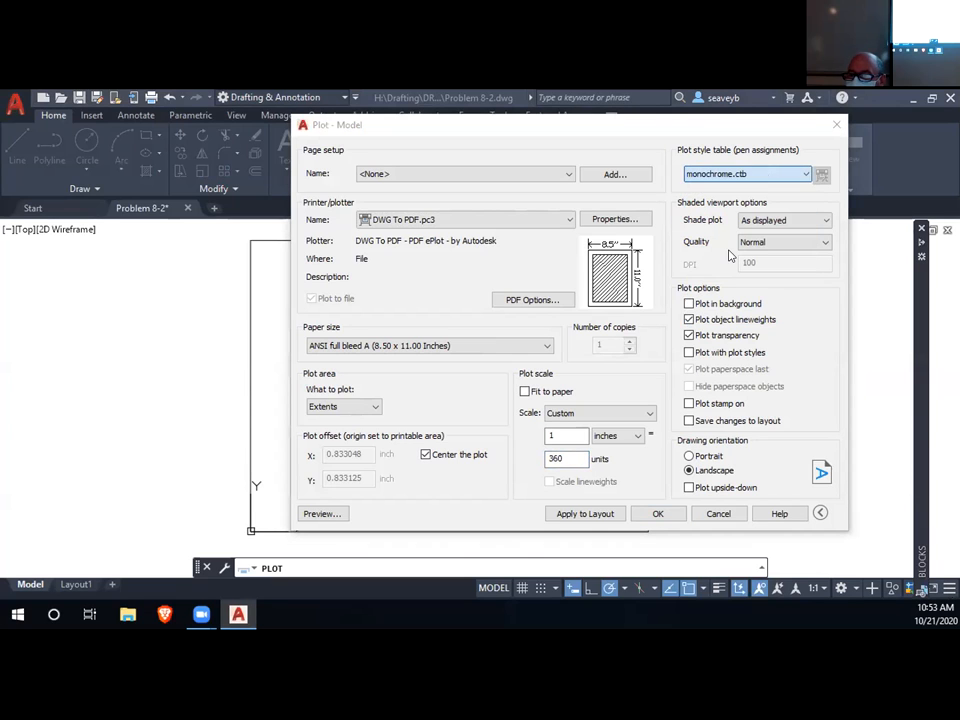
click(577, 362)
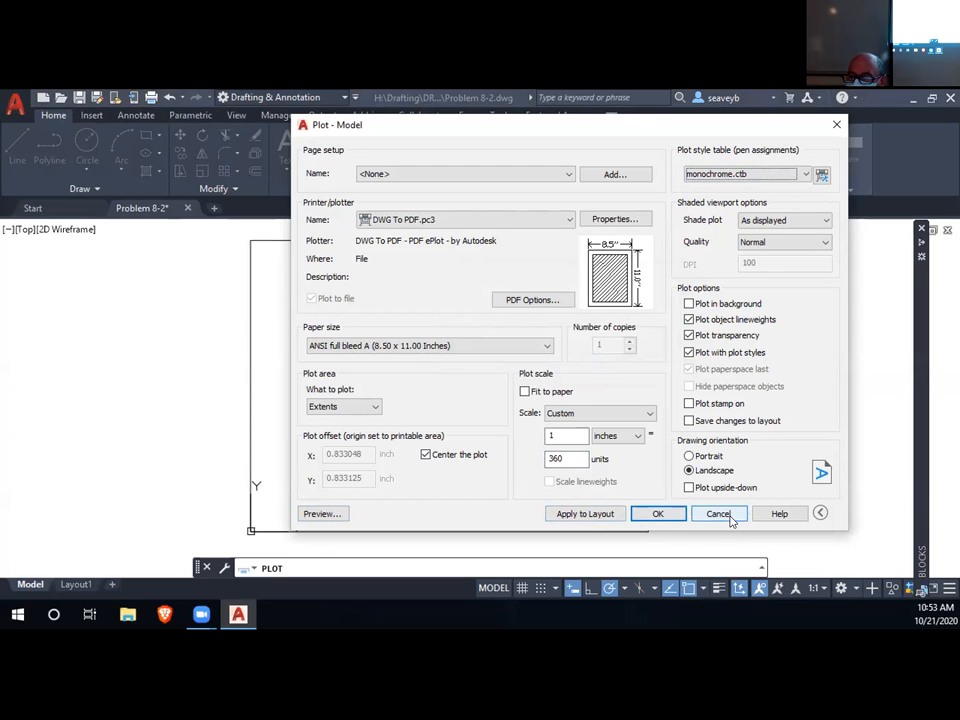
- Save the plot settings as a page setup named Setup1 and leave the dialog without plotting
click(610, 175)
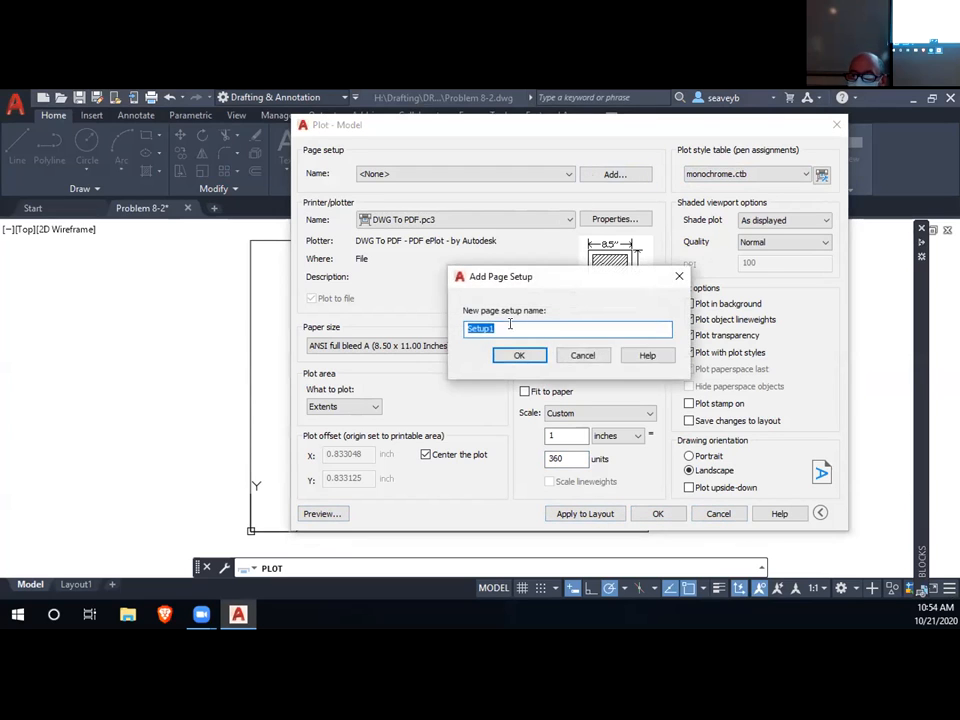
click(517, 356)
click(719, 514)
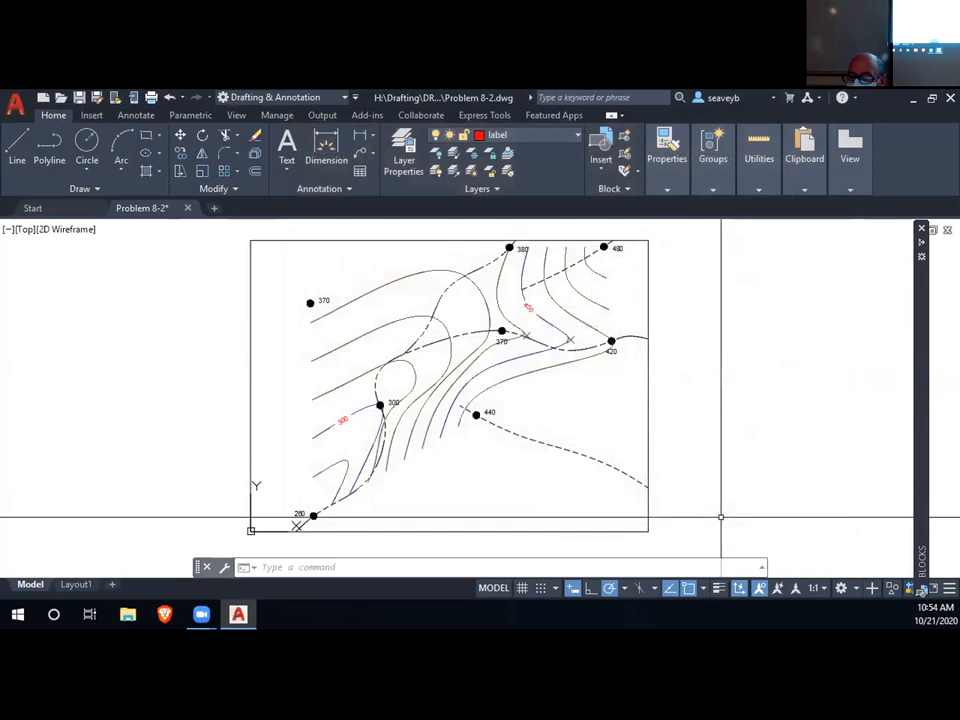
- Add a custom scale named 1"=30' to the drawing's scale list, with 1 paper unit equal to 360 drawing units
click(820, 588)
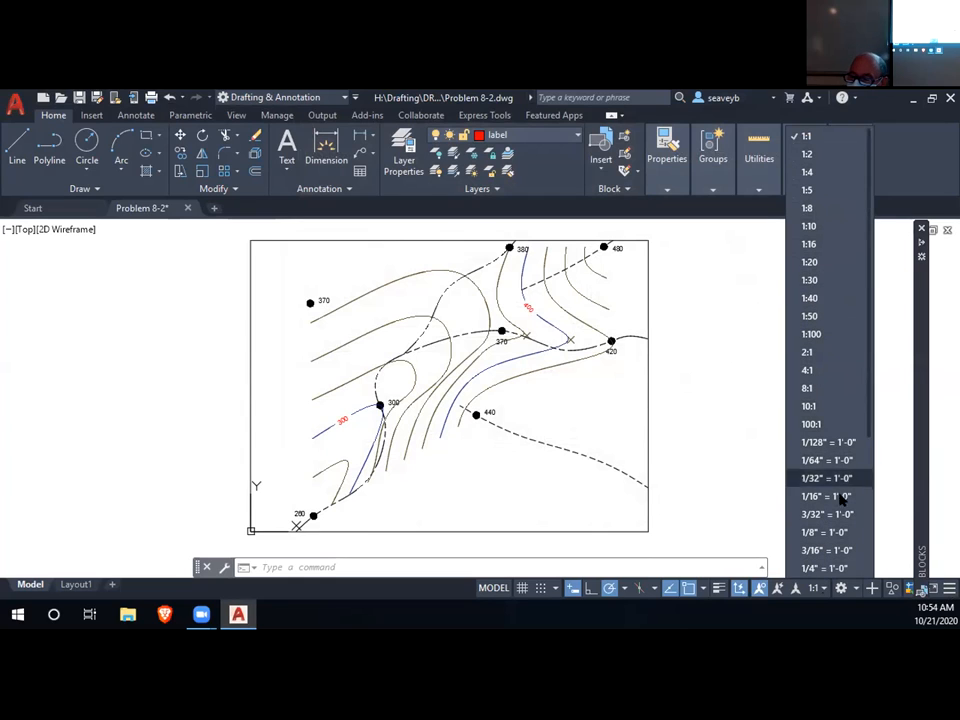
scroll(841, 494, down, 4)
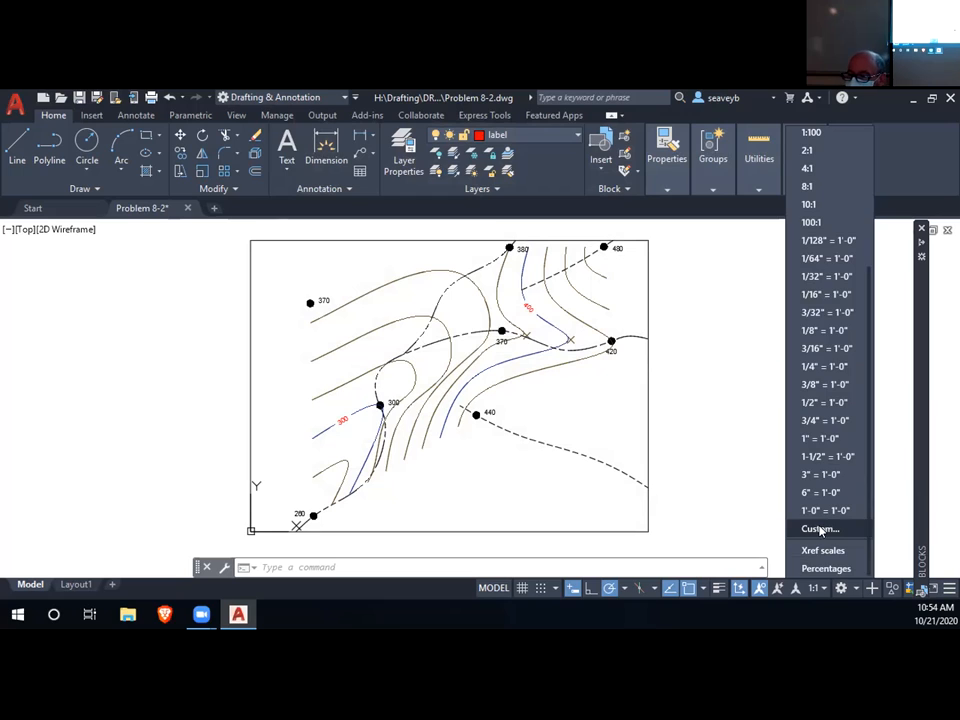
click(819, 529)
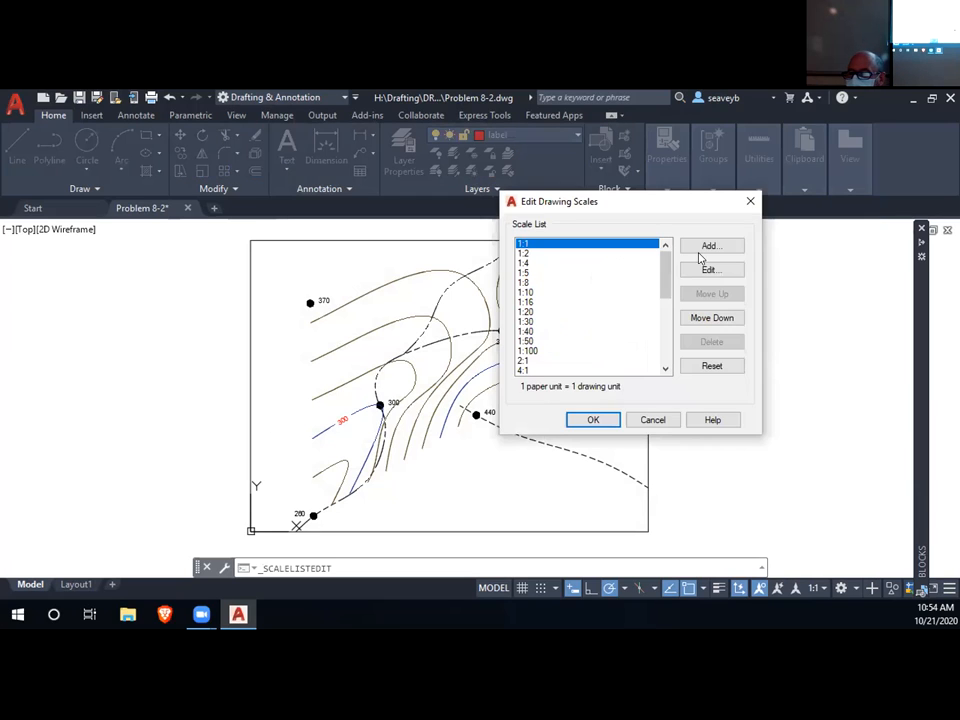
click(709, 247)
double_click(758, 293)
text(360)
click(668, 222)
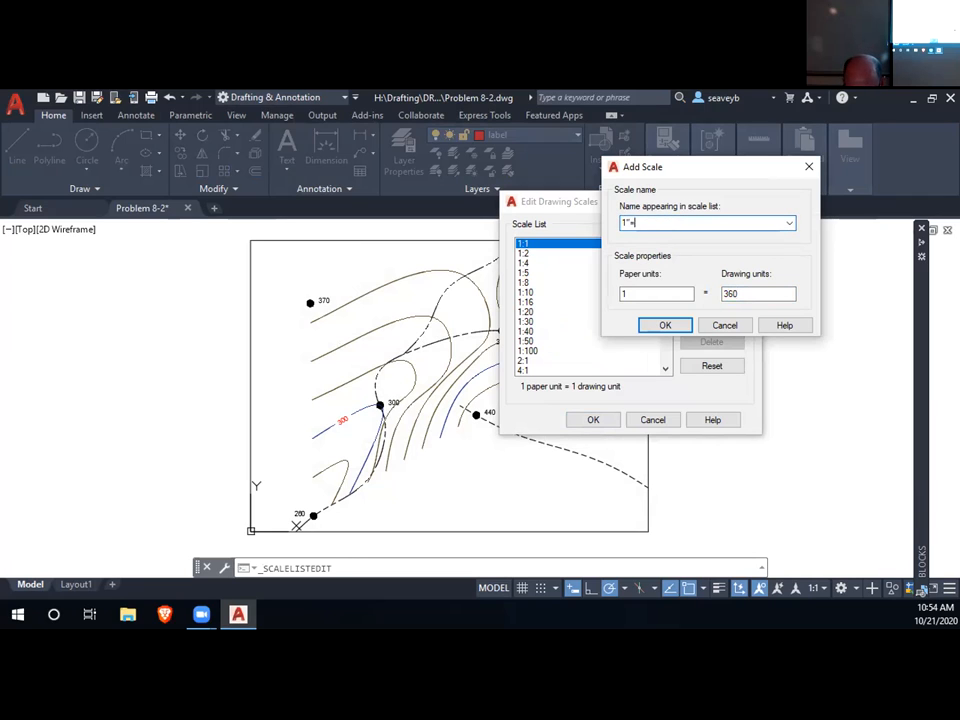
text(30')
click(665, 325)
text(1"=)
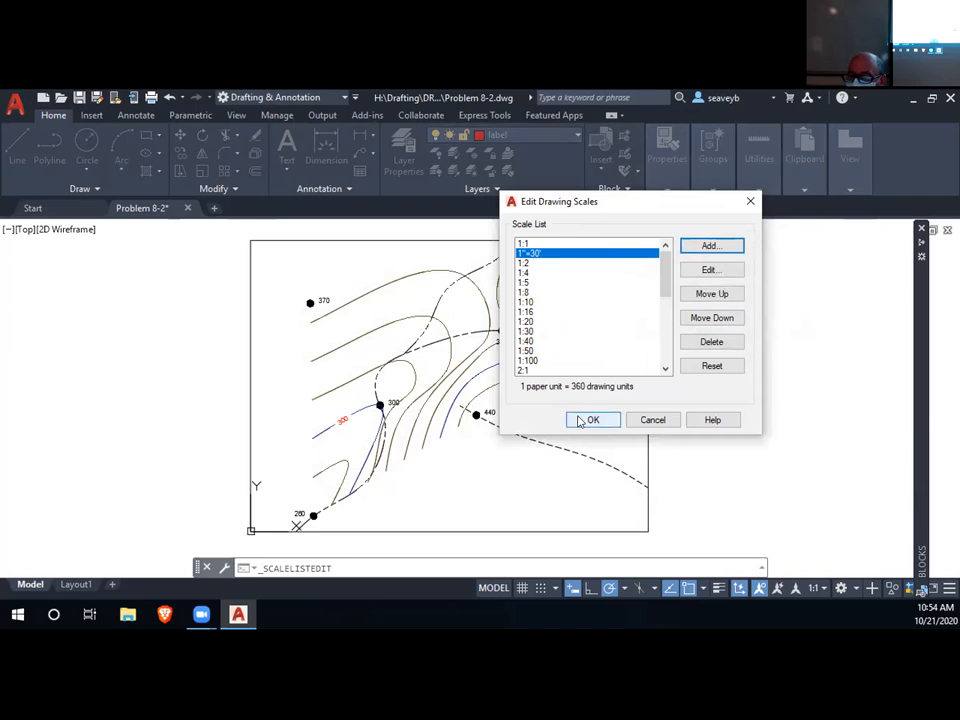
click(578, 419)
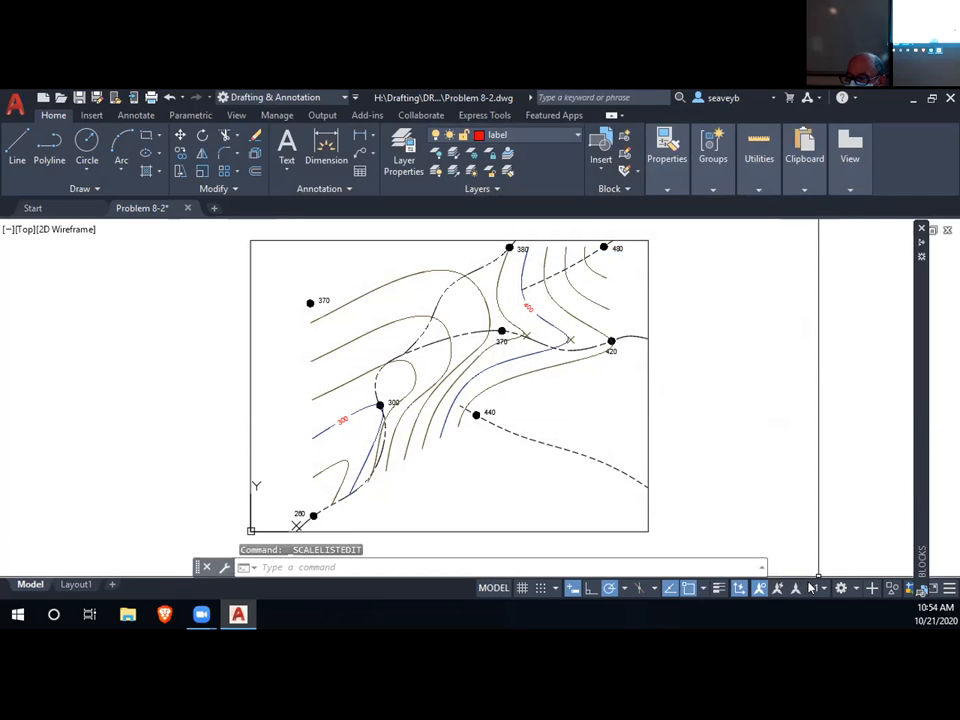
- Make 1"=30' the current annotation scale of model space
click(813, 588)
click(810, 154)
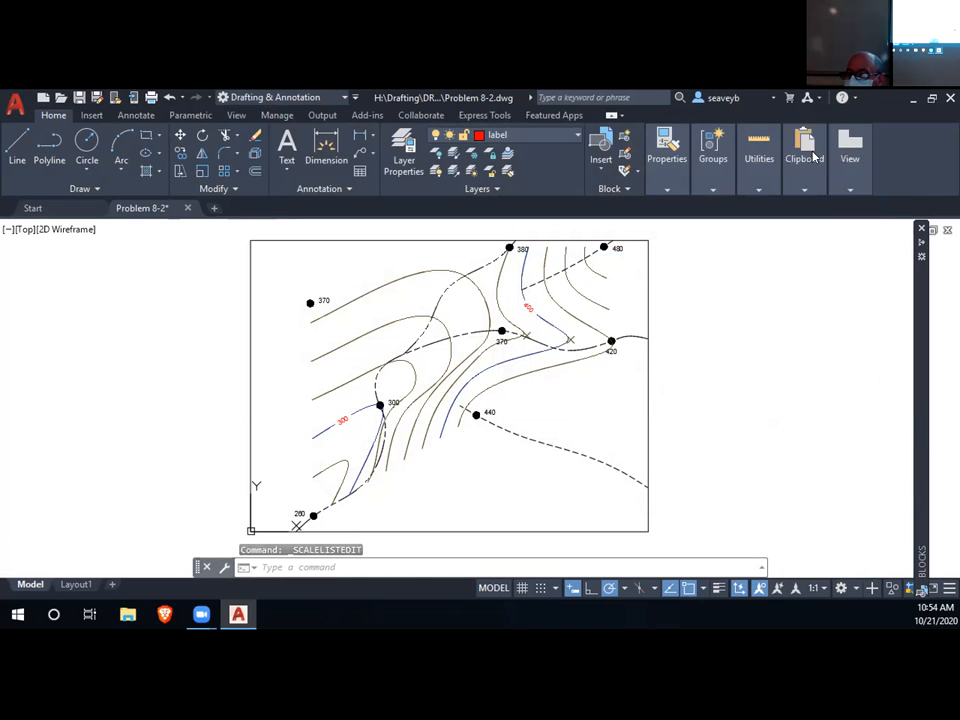
mouse_move(800, 210)
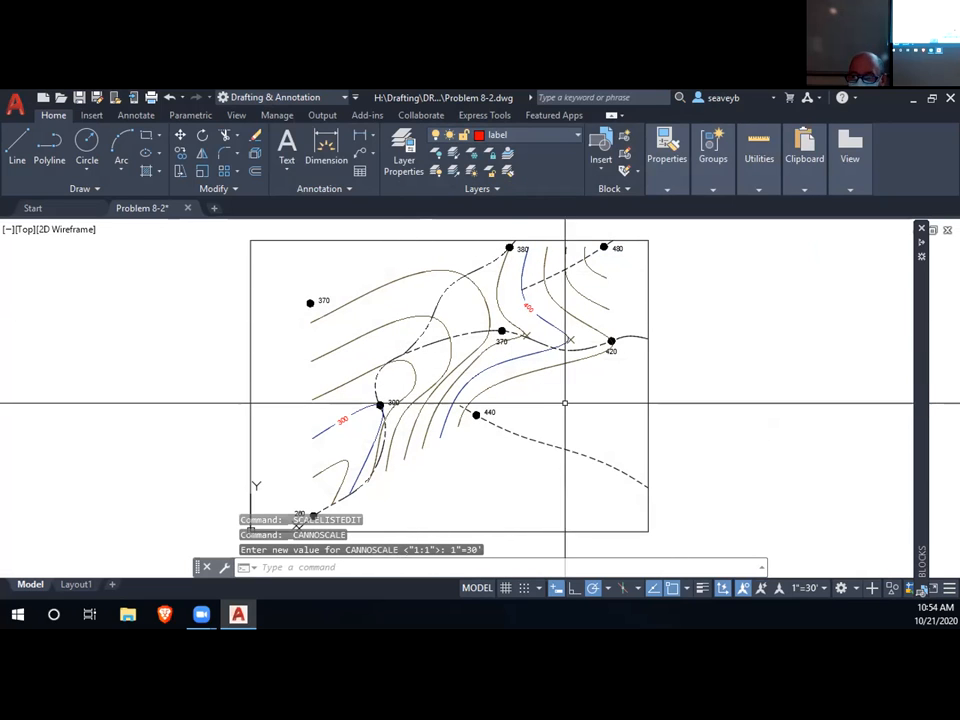
- Place multiline text reading "Problem 8-2" inside the upper-left corner of the map border
text(t)
key(Return)
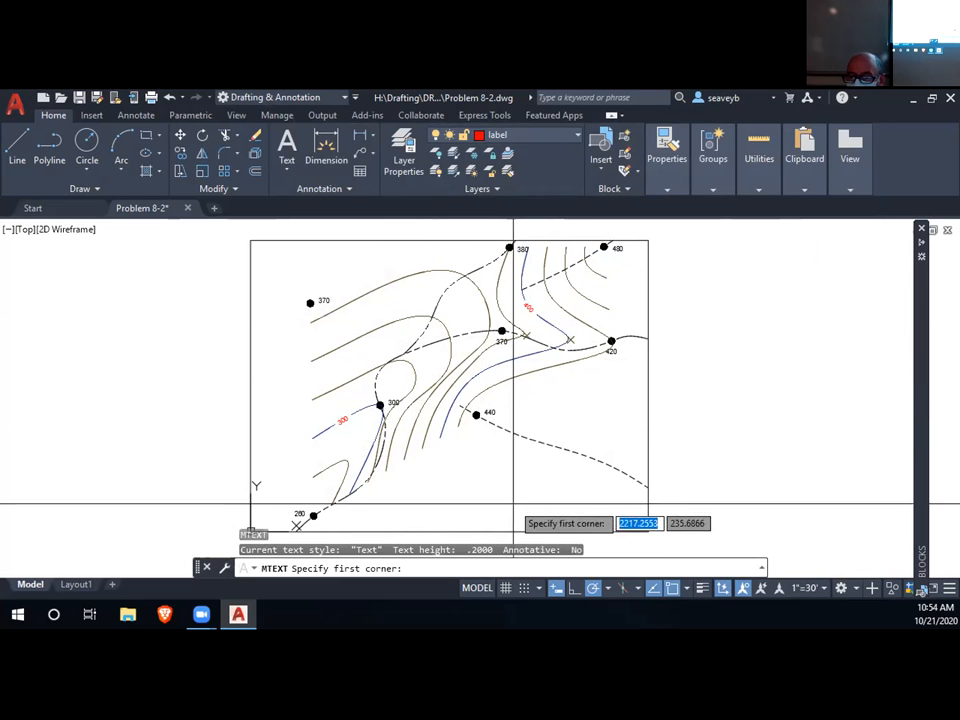
click(252, 240)
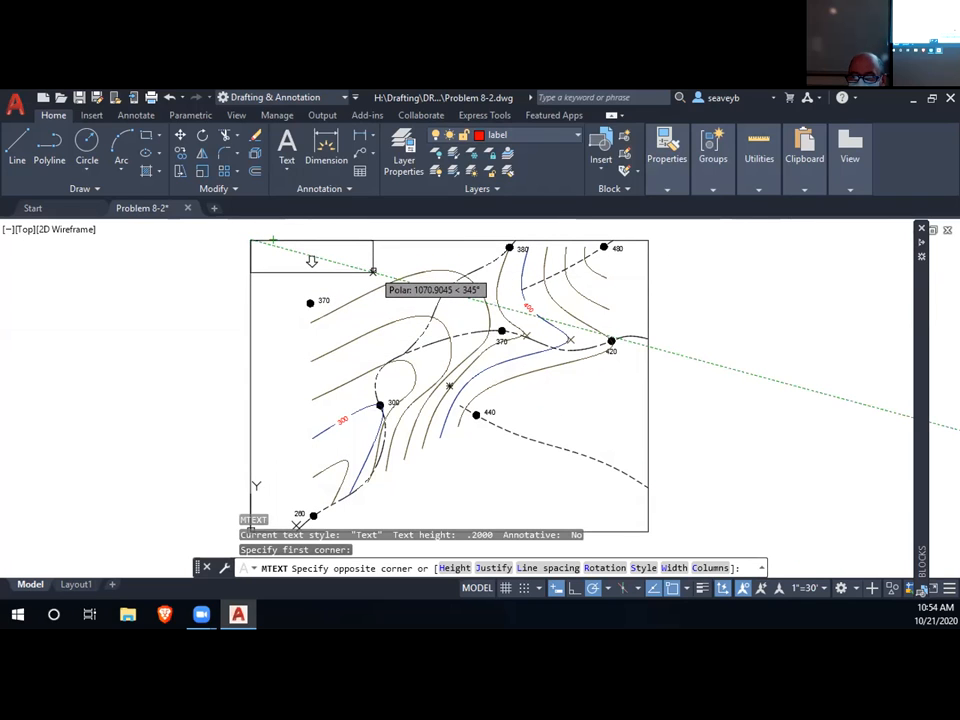
click(373, 271)
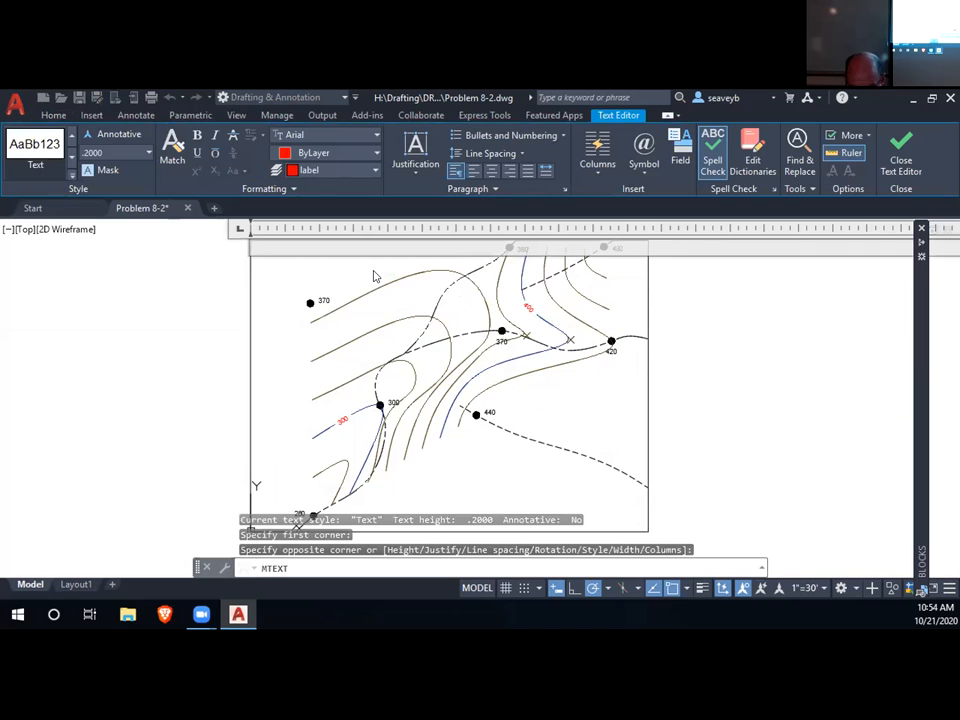
text(Problem 8-2)
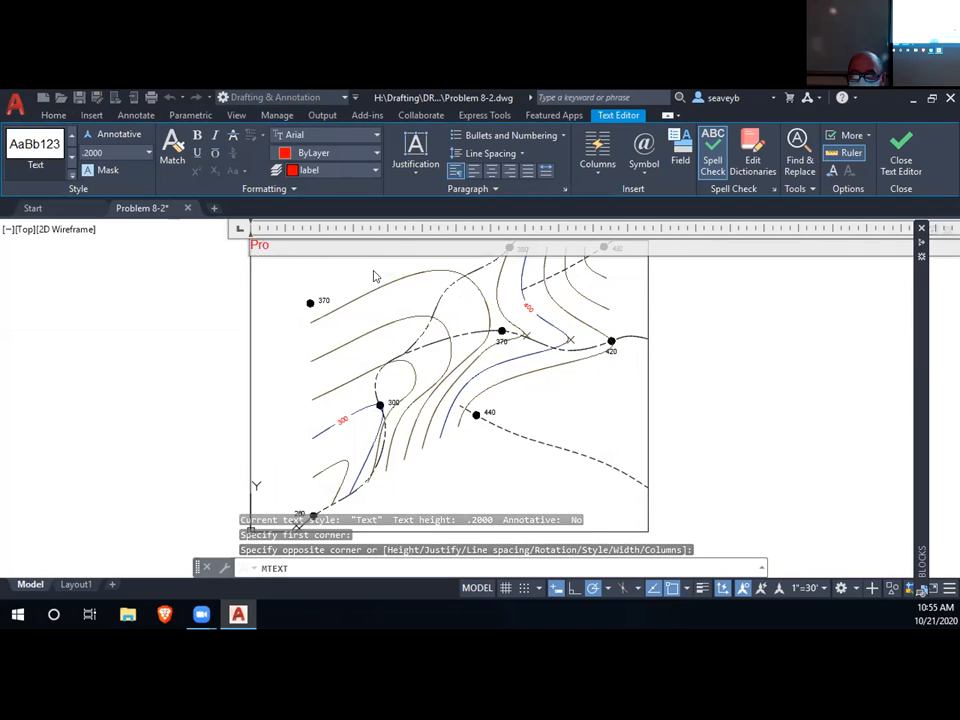
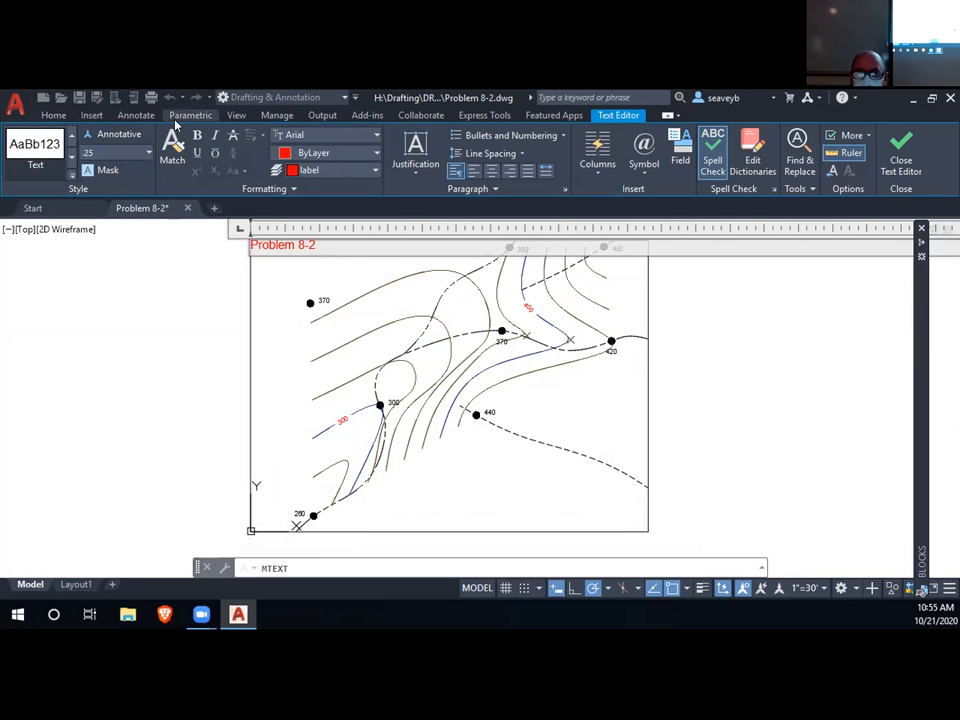
- Set the height of the "Problem 8-2" text to .25 and finish editing it
drag(317, 246, 250, 246)
click(149, 153)
click(108, 179)
key(Escape)
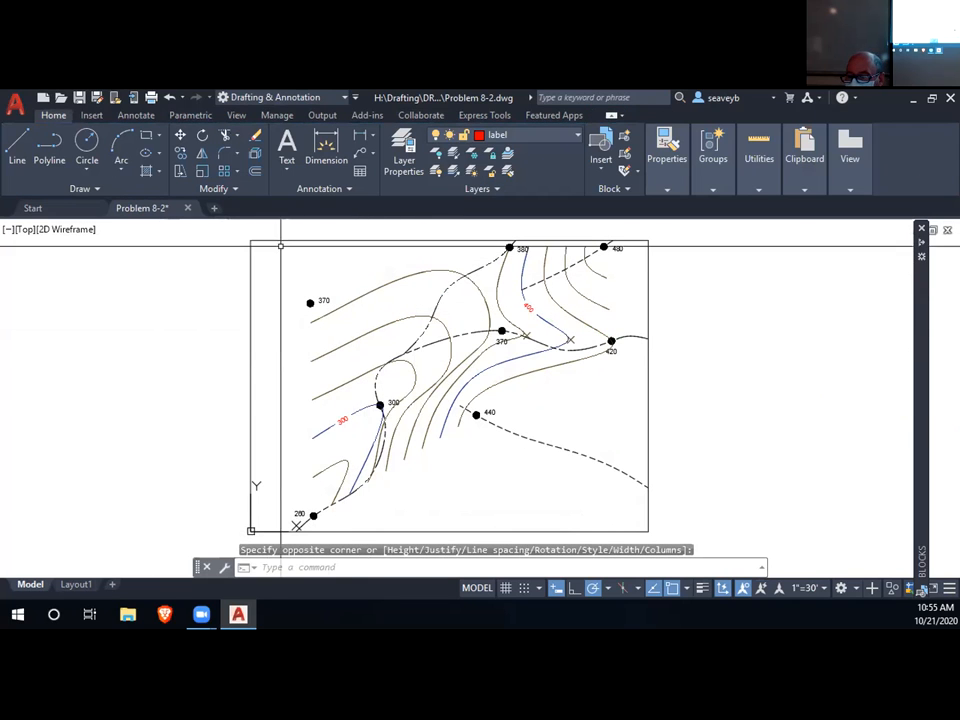
key(Escape)
- Narrow the text box of the "Problem 8-2" title to about 2.13 units wide, slightly wider than its text
click(221, 225)
click(323, 270)
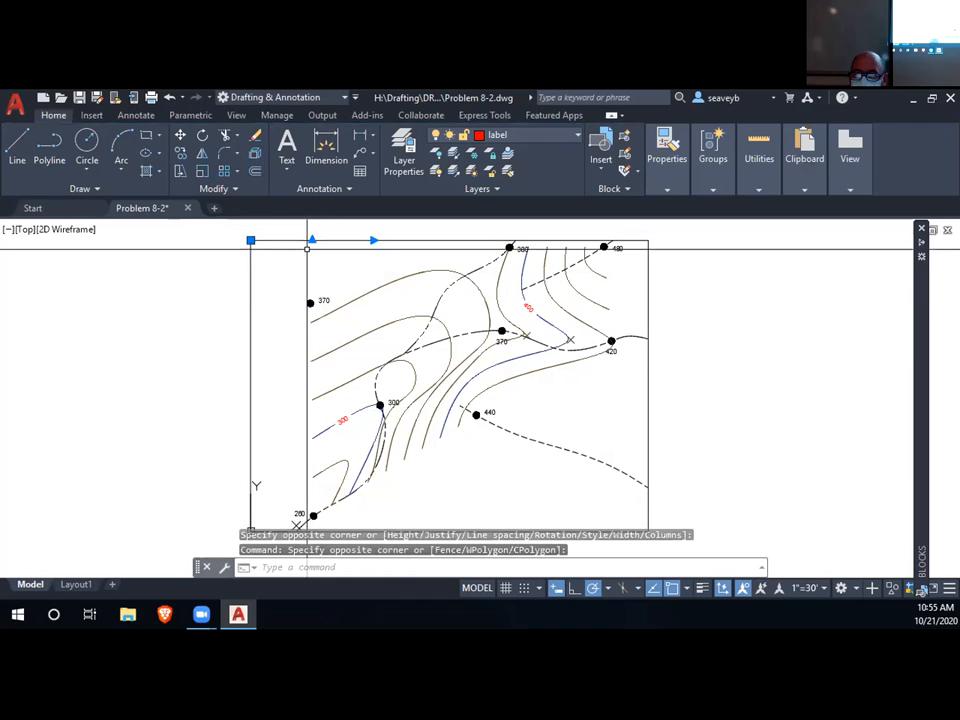
click(373, 240)
scroll(272, 240, up, 6)
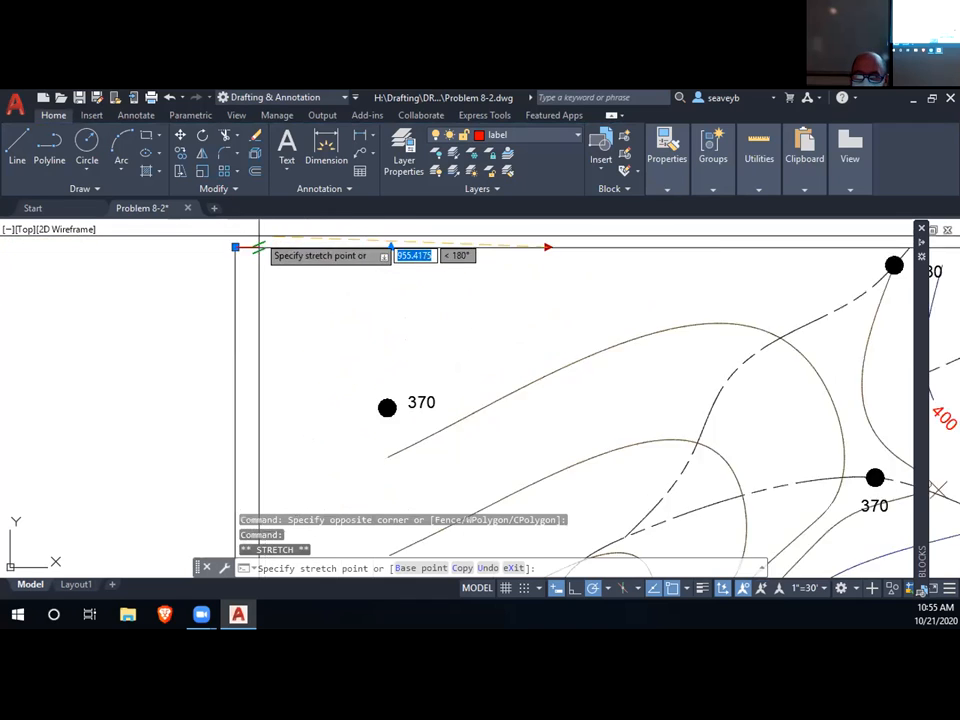
scroll(118, 315, up, 8)
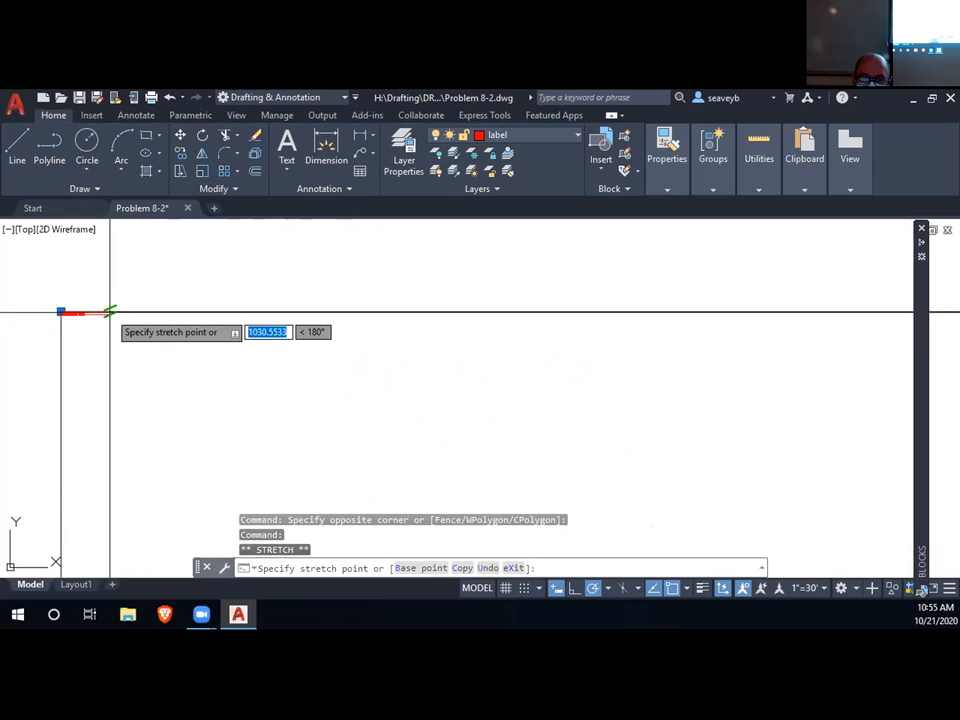
scroll(140, 340, down, 4)
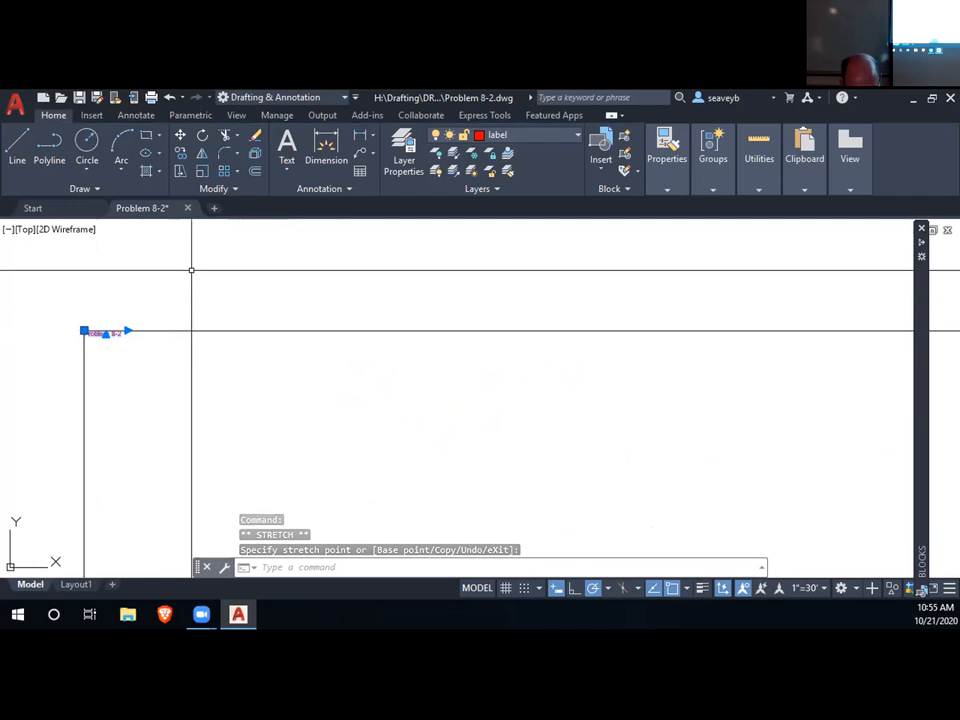
- Check the title's text properties, including its annotative setting, and look over the existing text styles
key(ctrl+1)
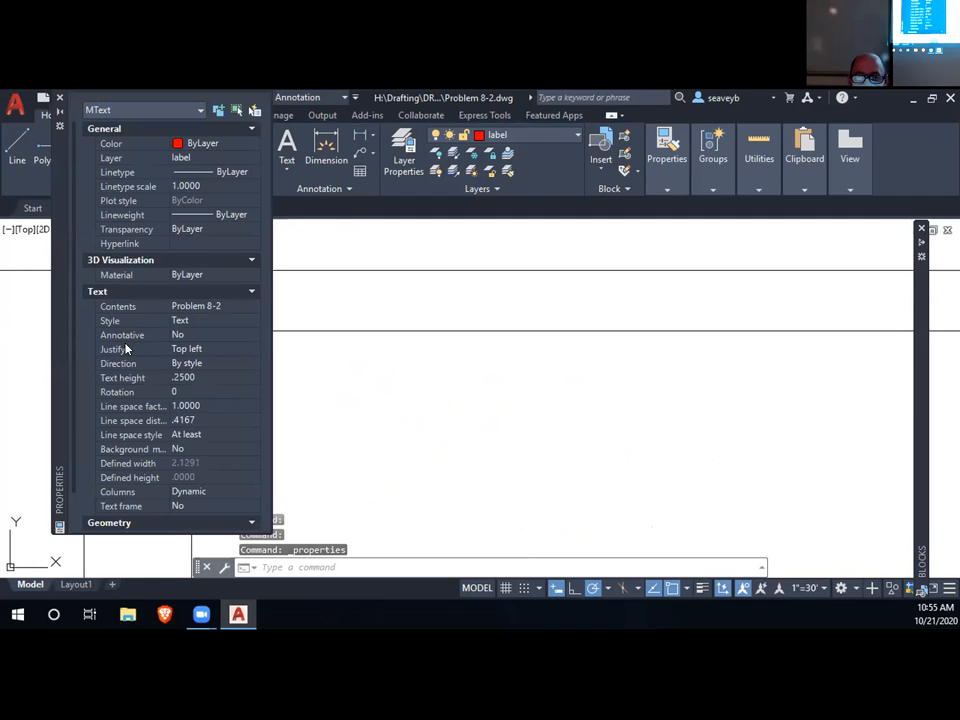
click(60, 98)
key(Escape)
click(136, 115)
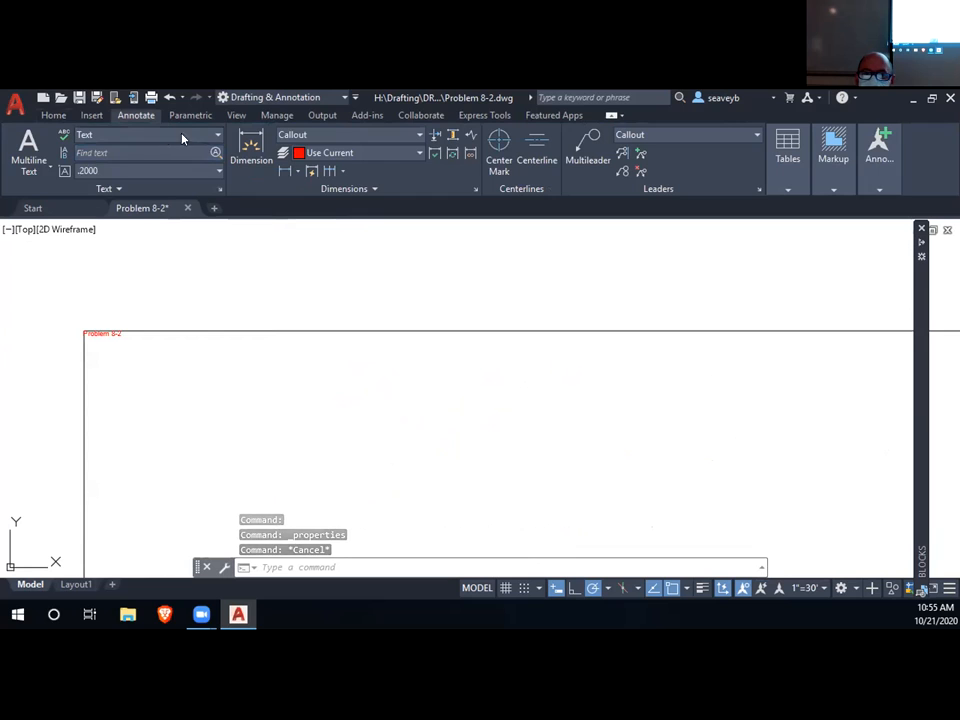
click(220, 189)
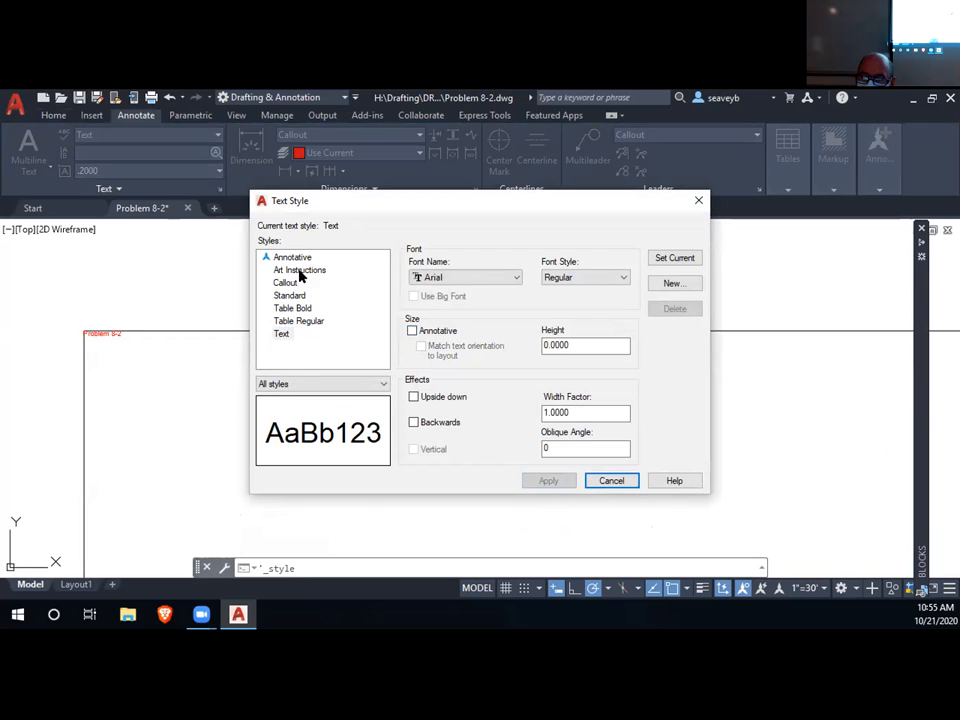
click(616, 482)
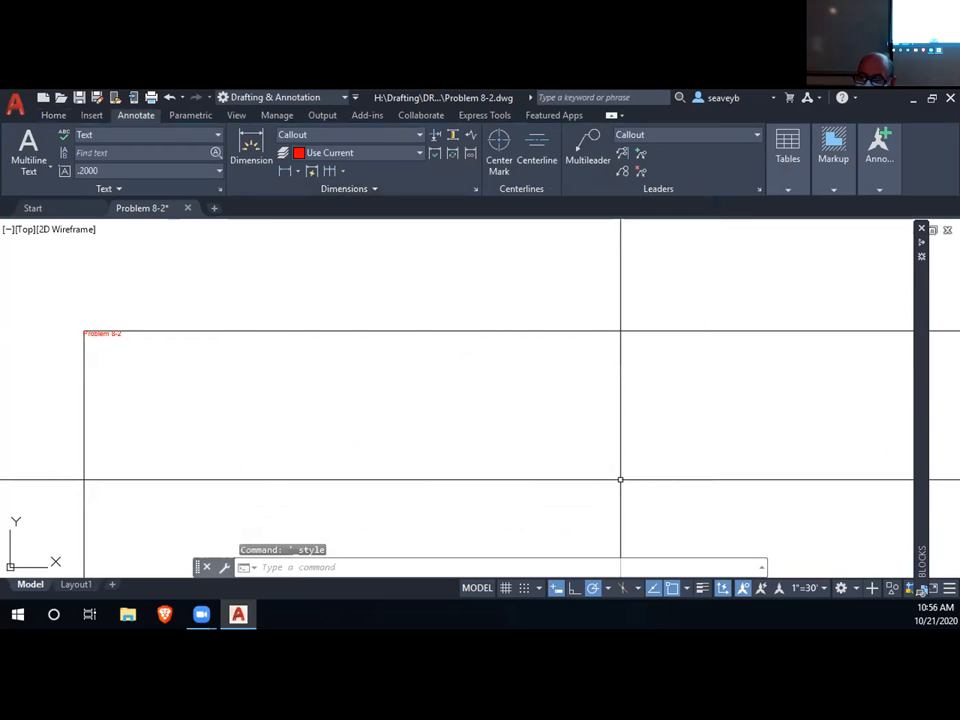
- Create a new annotative text style named ANSI and make it current
click(220, 190)
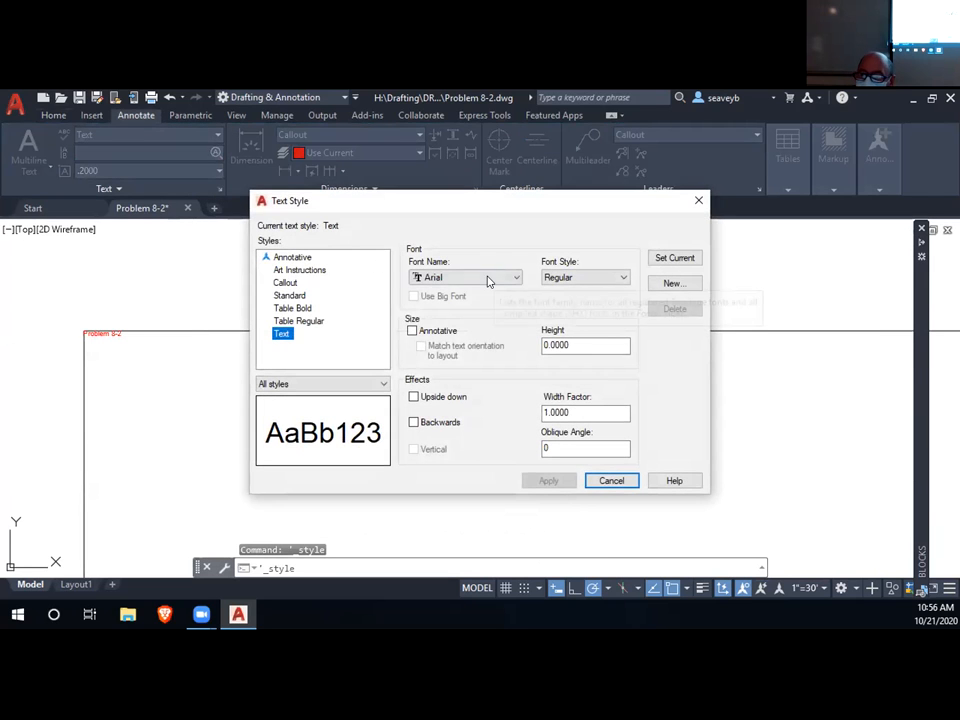
click(668, 284)
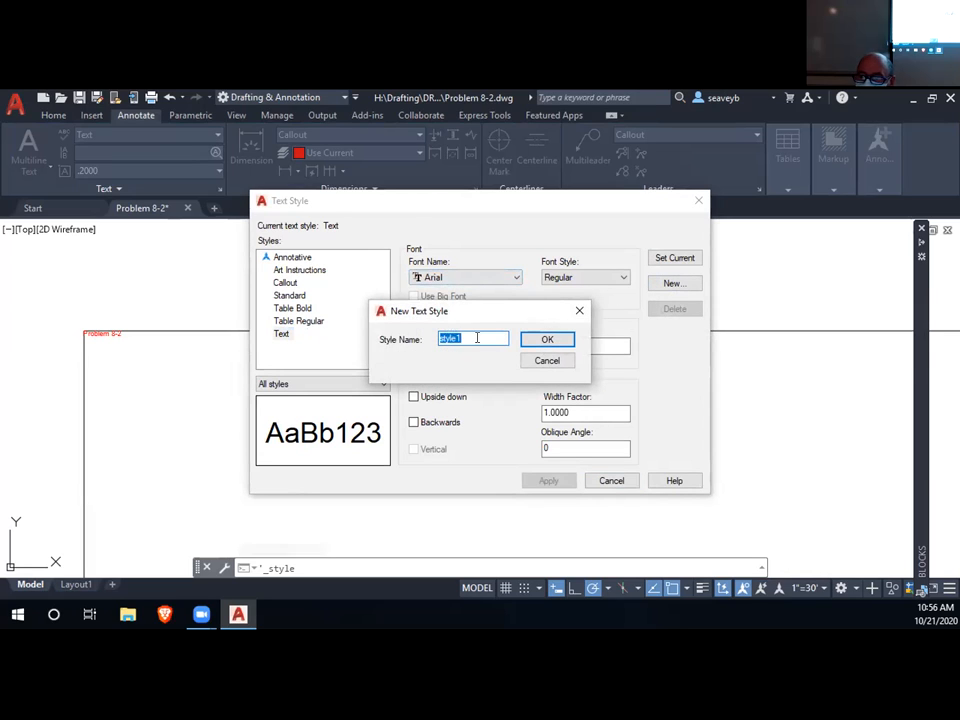
text(ANSI)
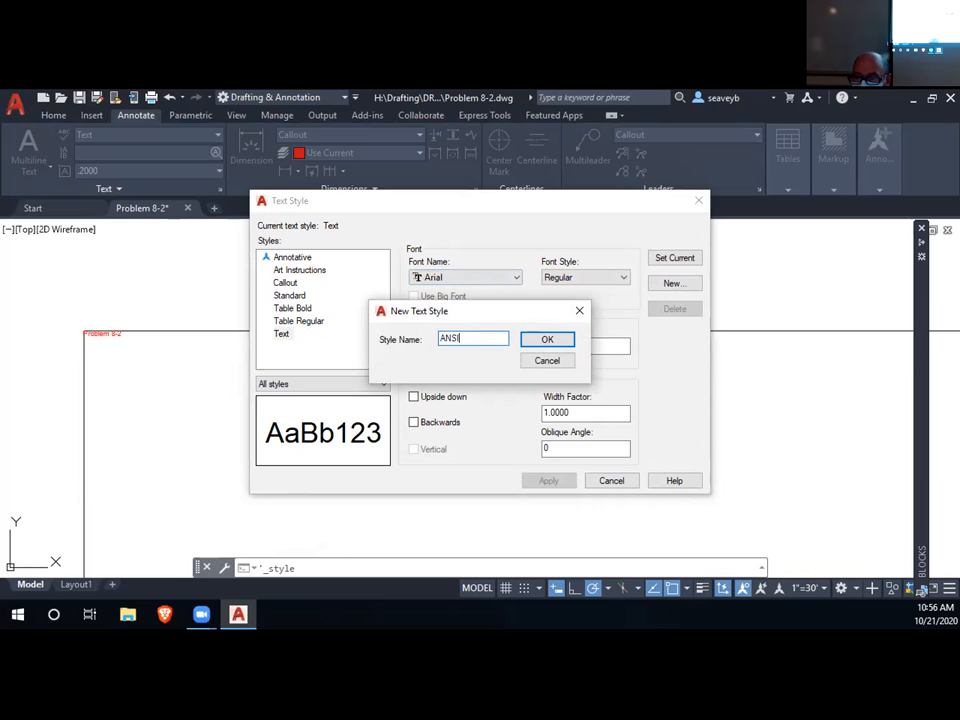
click(547, 339)
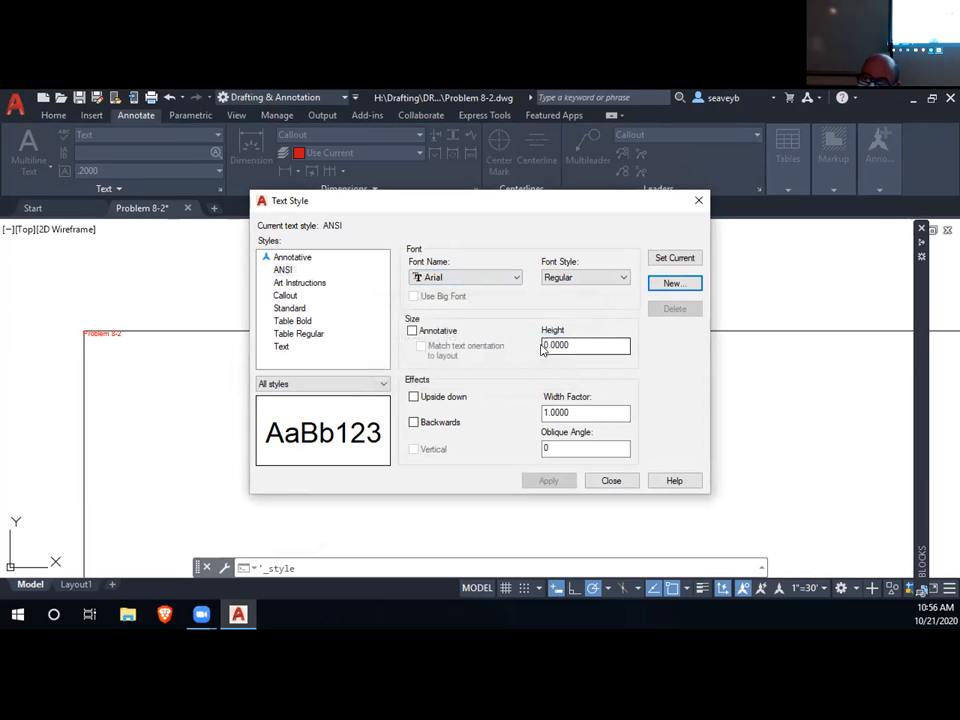
click(453, 276)
drag(572, 318, 573, 345)
key(Escape)
key(Escape)
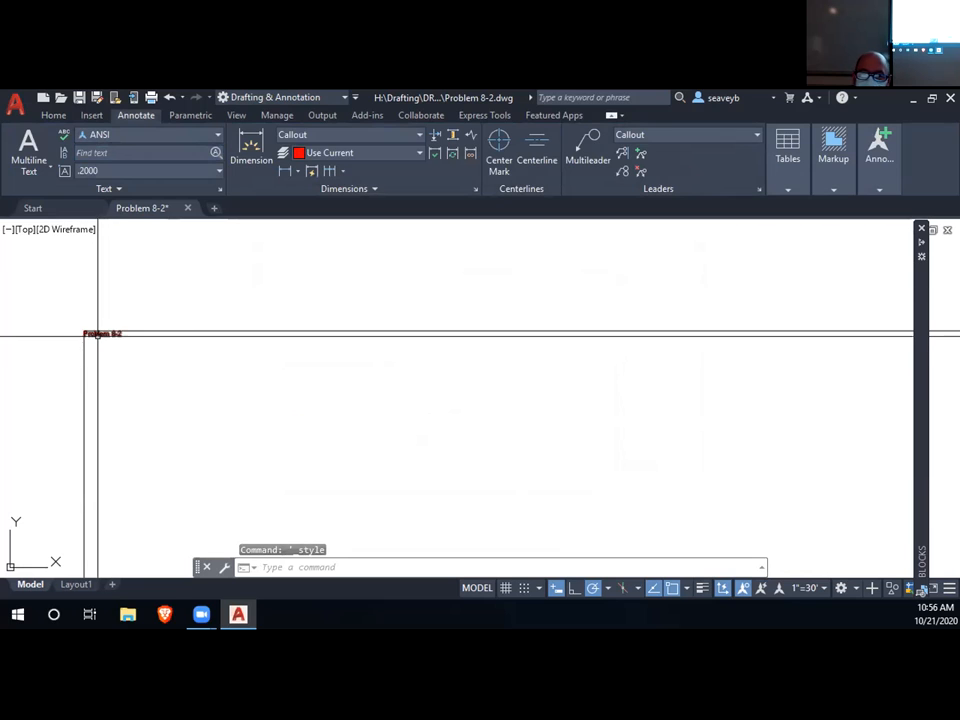
- Assign the ANSI text style to the "Problem 8-2" title
click(168, 139)
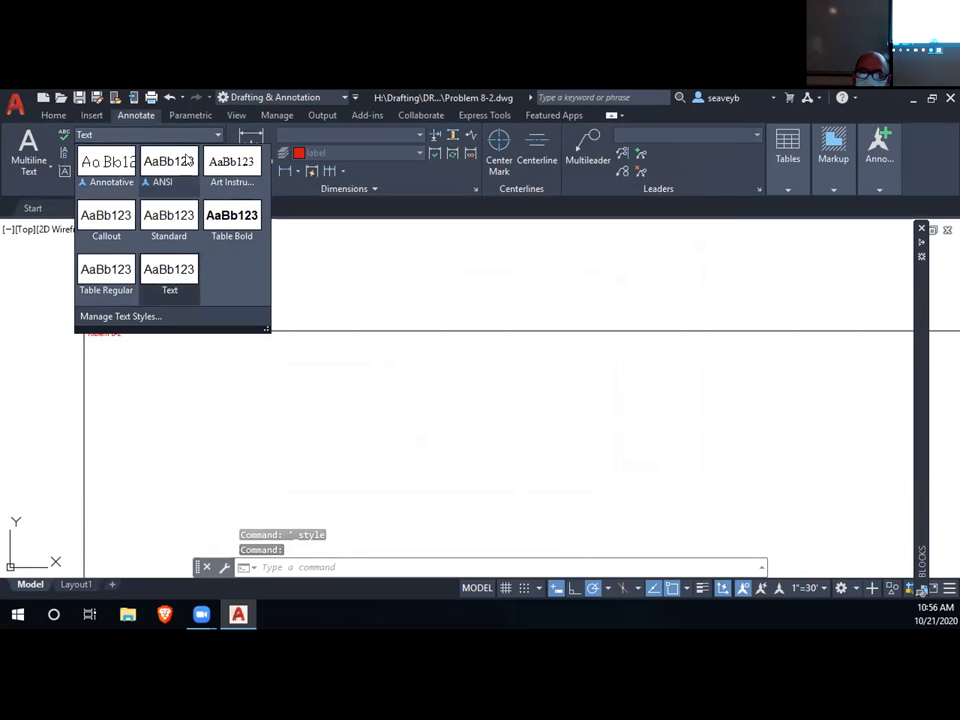
click(187, 160)
click(106, 332)
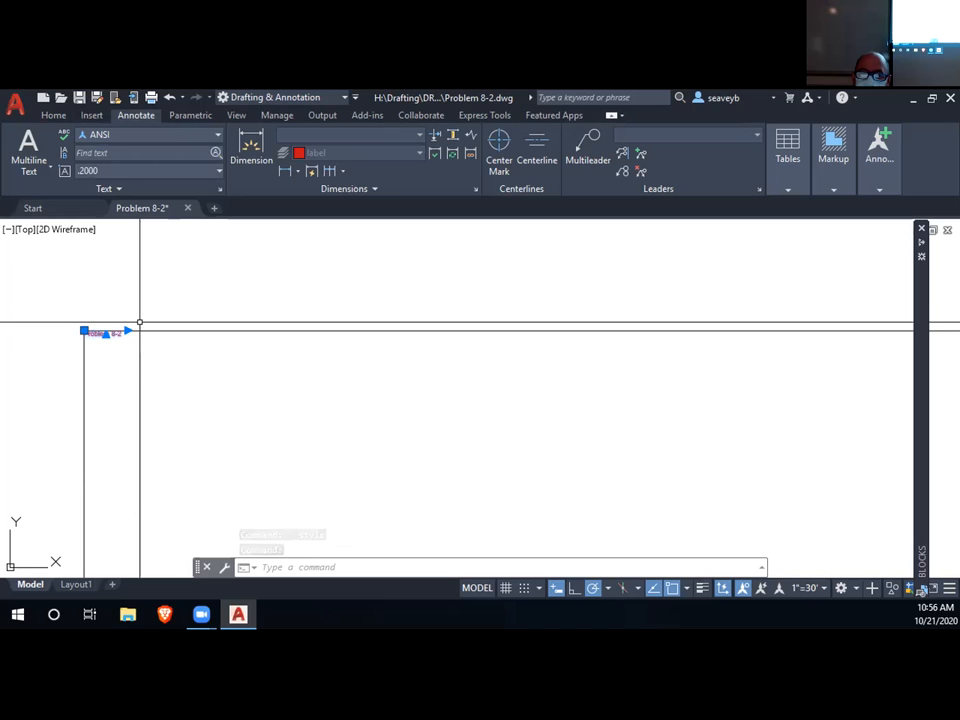
- Regenerate the drawing and turn on automatic adding of annotation scales by setting ANNOAUTOSCALE to 4
scroll(279, 323, down, 3)
scroll(280, 323, down, 5)
mouse_move(422, 422)
middle_down()
mouse_move(320, 322)
mouse_move(329, 351)
middle_up()
scroll(341, 343, up, 3)
text(regen)
key(Return)
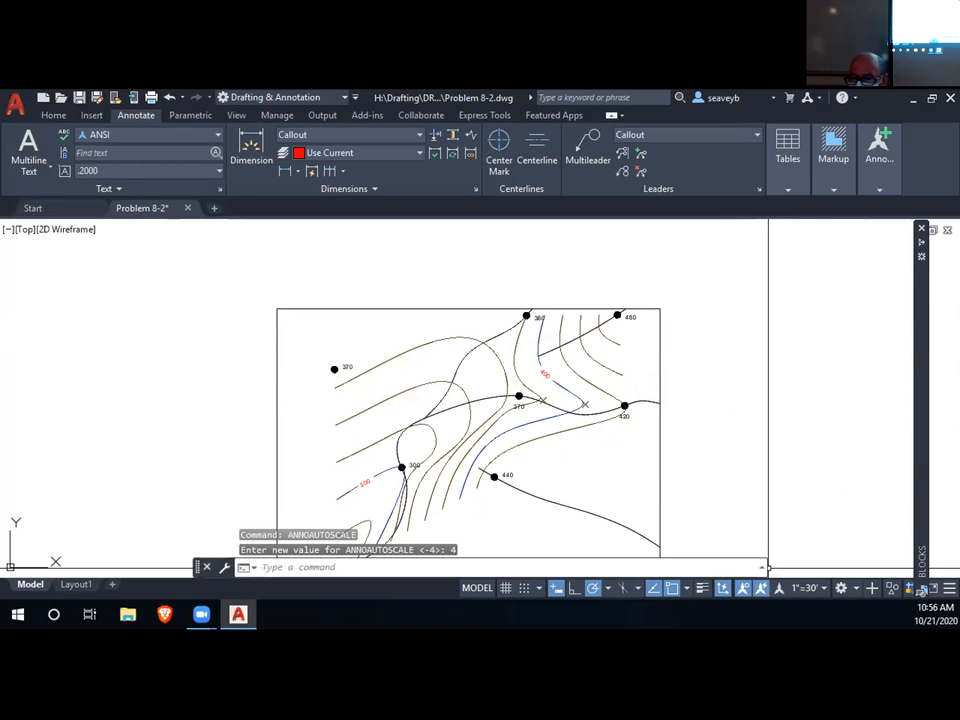
- Window-select around the title at the border's upper-left corner and regenerate the drawing again
click(767, 459)
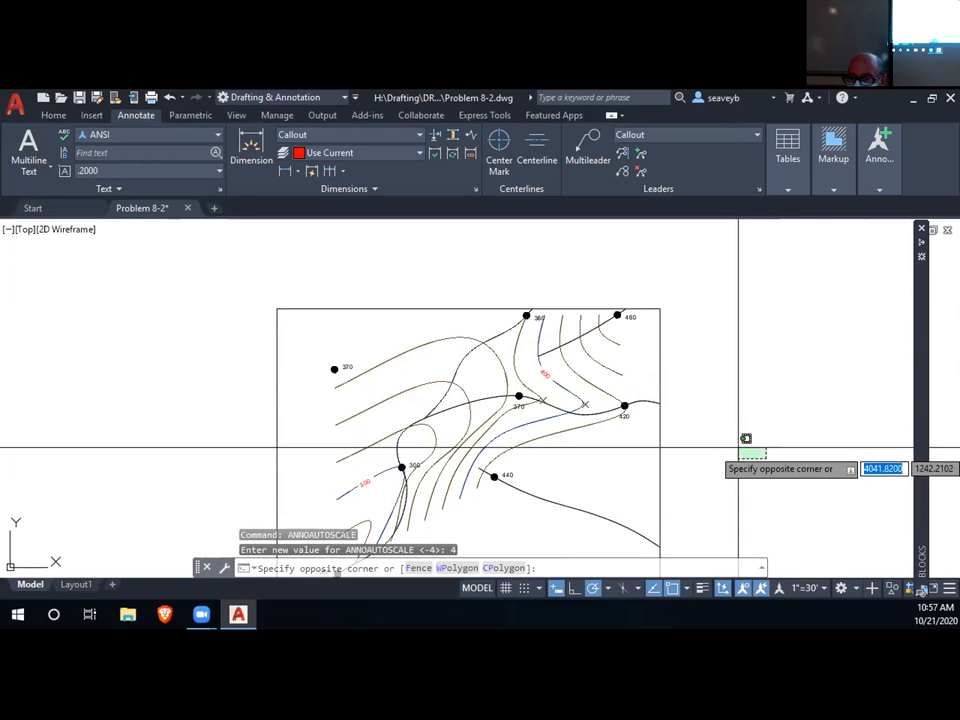
click(738, 447)
click(251, 279)
click(314, 323)
text(regen)
key(Return)
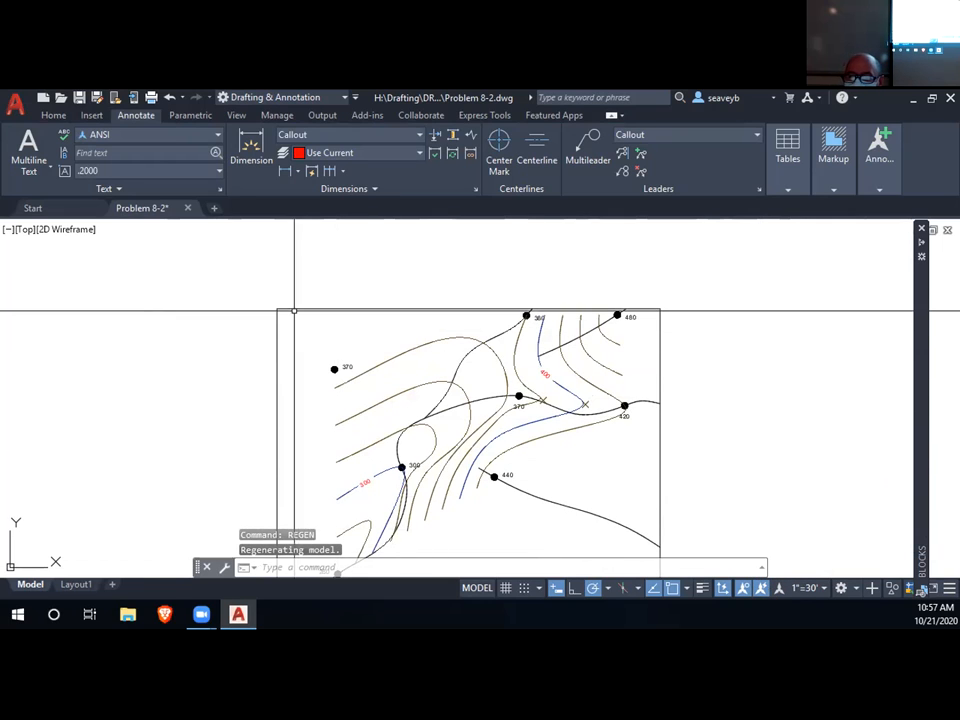
- Switch the annotation scale to 1:1 and back to 1"=30' to refresh the title's display
scroll(278, 308, up, 10)
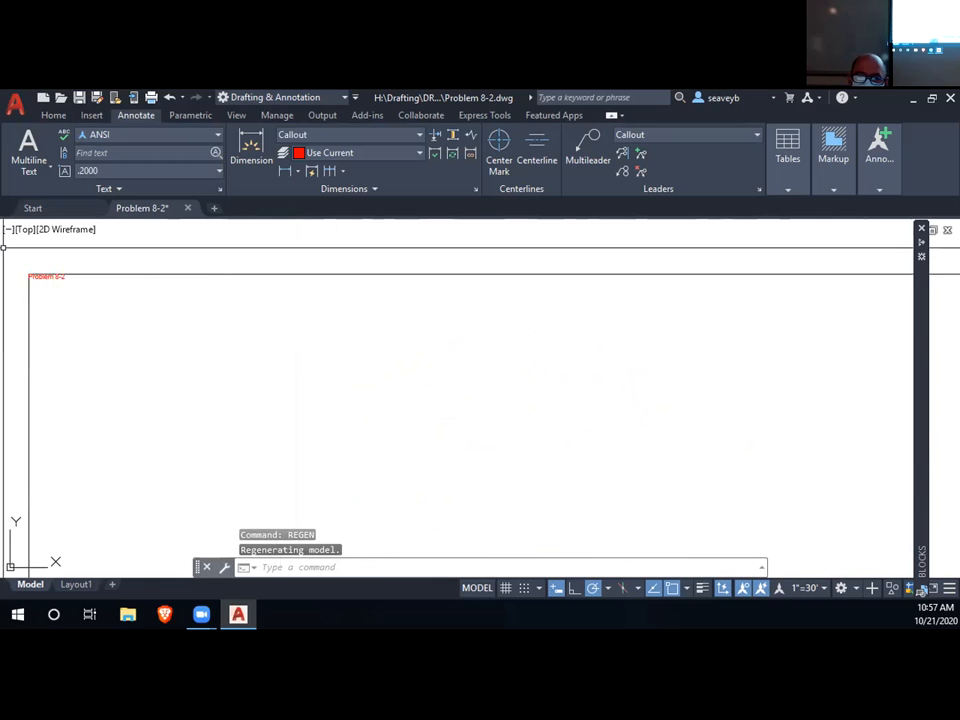
middle_drag(43, 273, 660, 480)
scroll(761, 516, down, 4)
mouse_move(789, 552)
middle_down()
mouse_move(673, 448)
mouse_move(259, 334)
middle_up()
scroll(259, 334, down, 5)
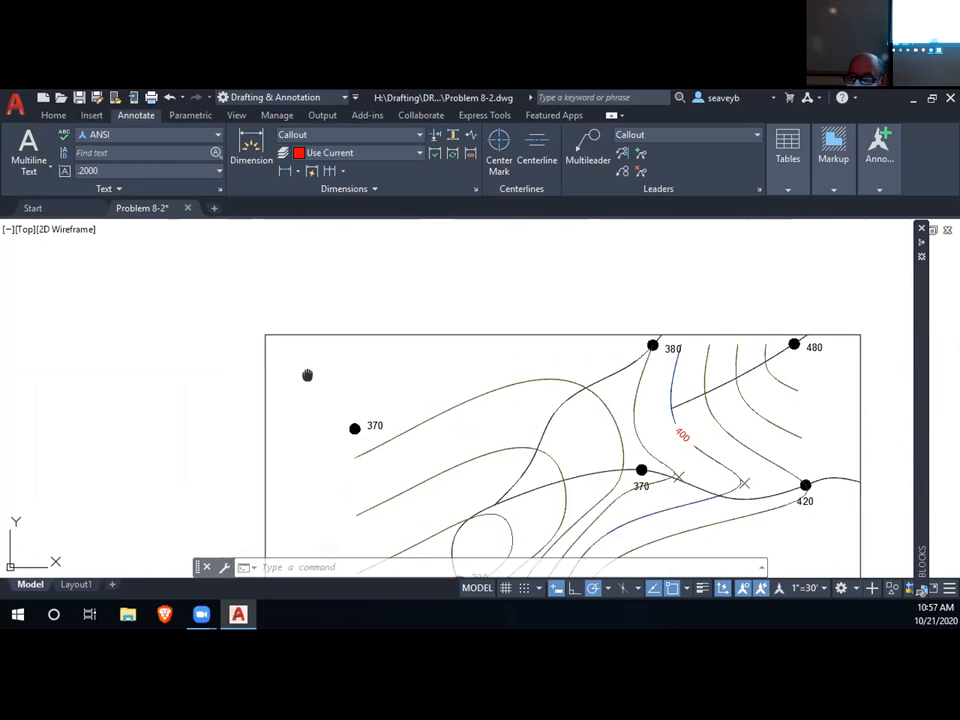
middle_drag(306, 375, 229, 280)
click(805, 587)
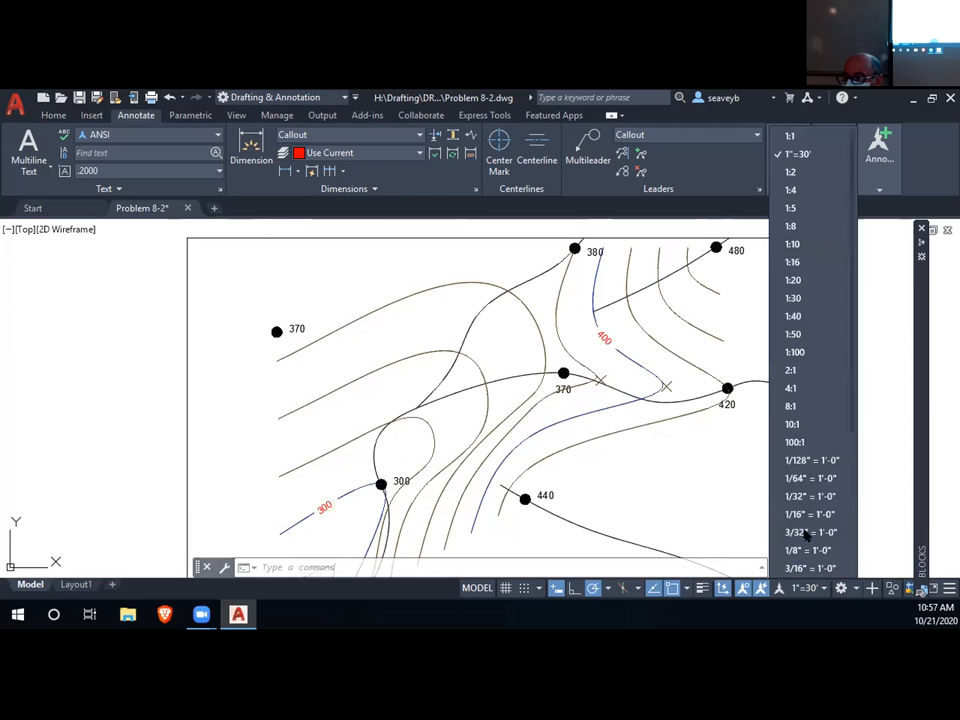
click(790, 136)
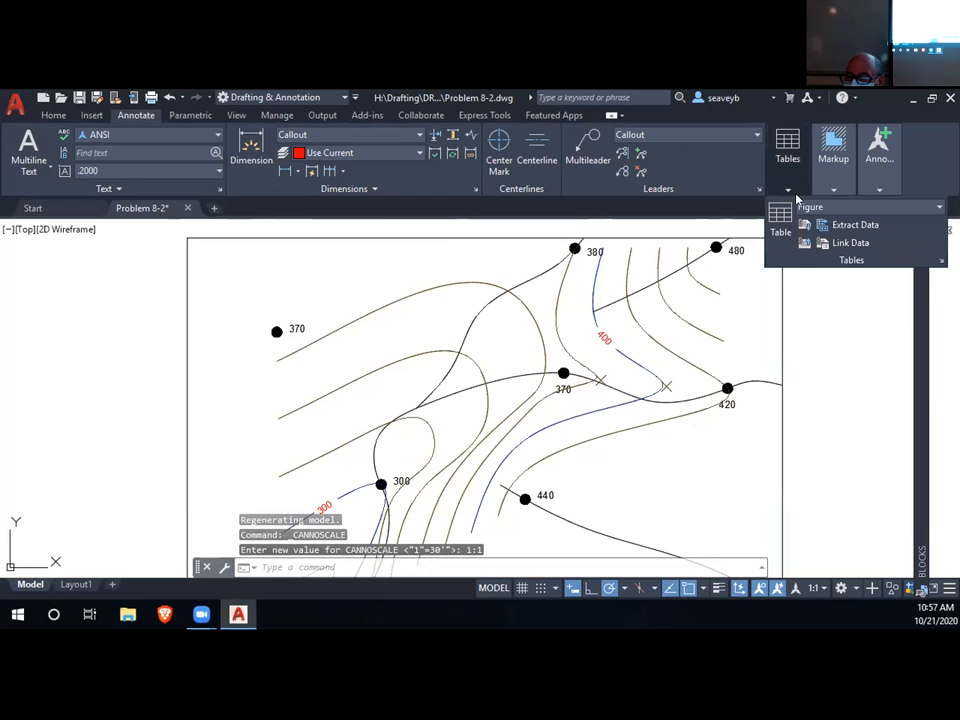
click(822, 590)
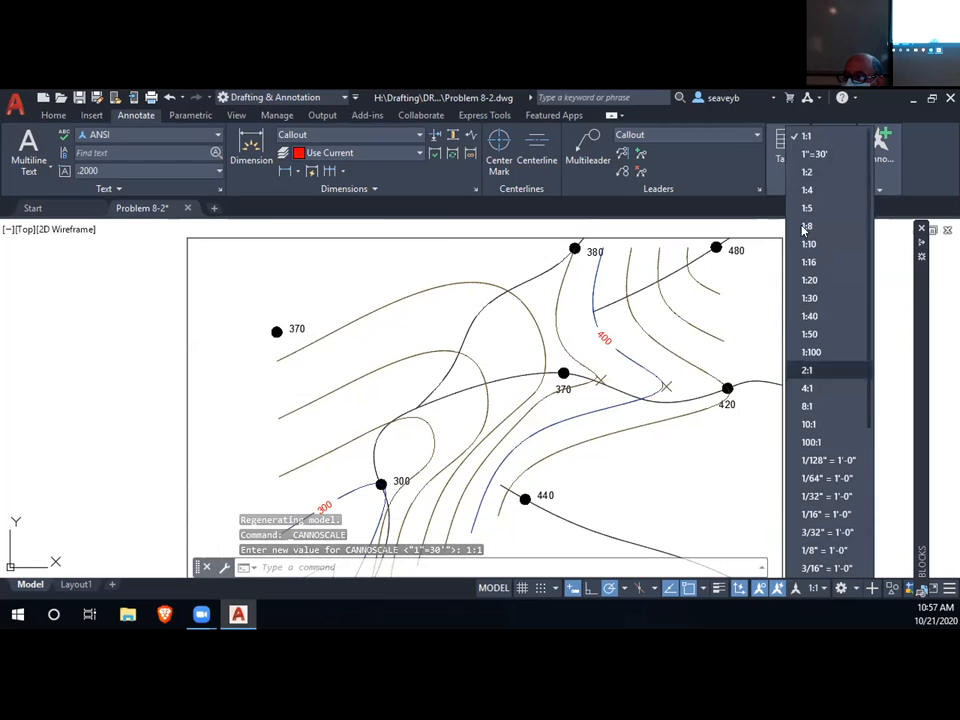
click(814, 154)
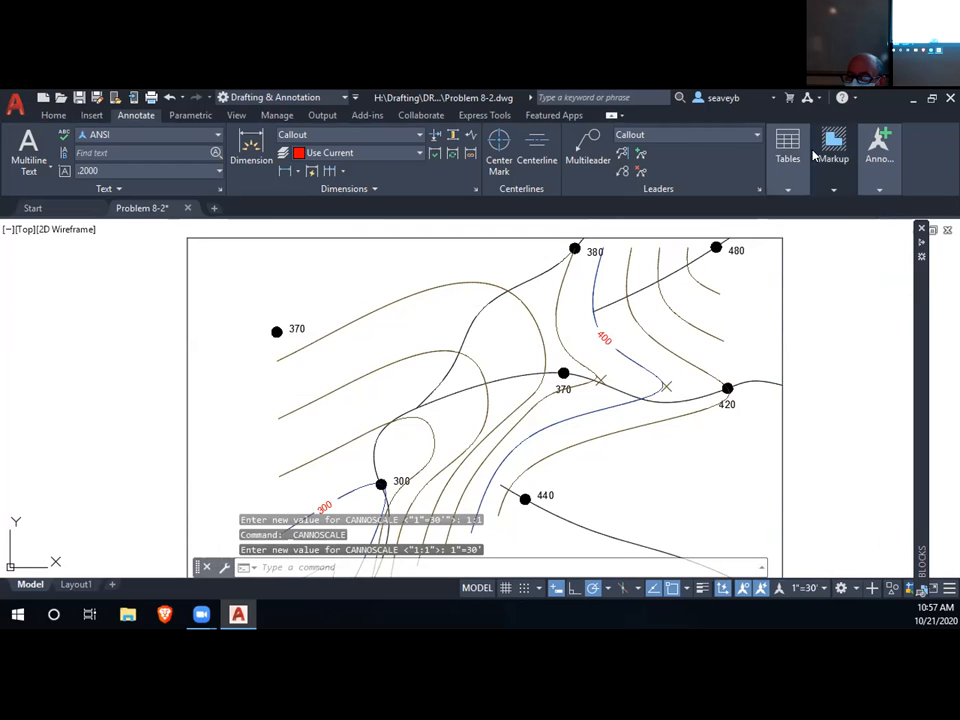
click(838, 341)
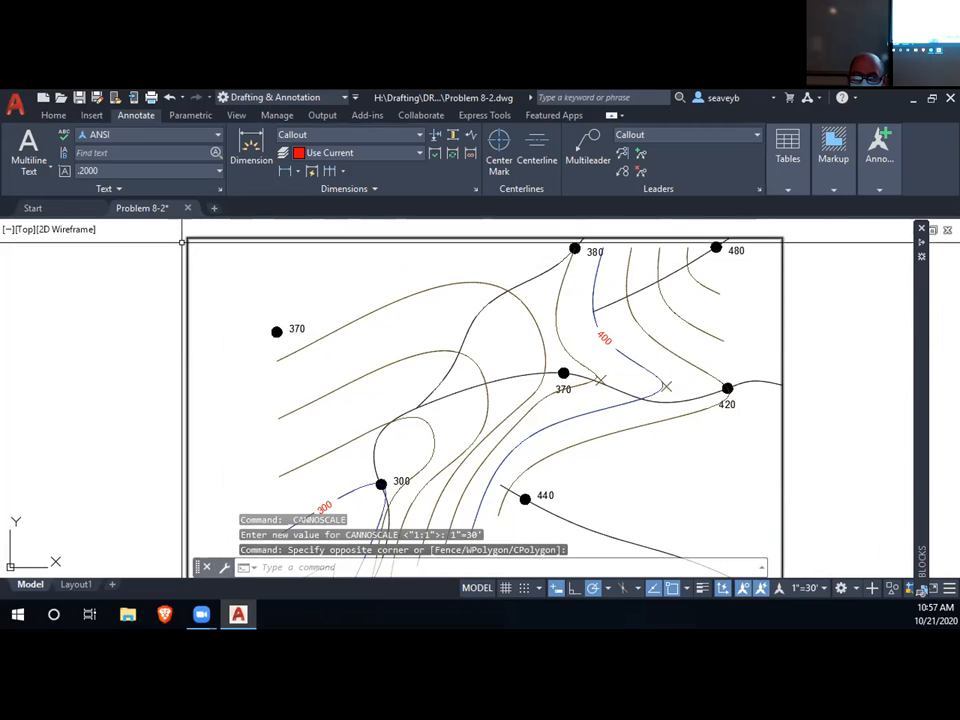
- Add the current 1"=30' annotation scale to the "Problem 8-2" title at the border's upper-left corner
scroll(183, 241, up, 8)
scroll(304, 358, down, 3)
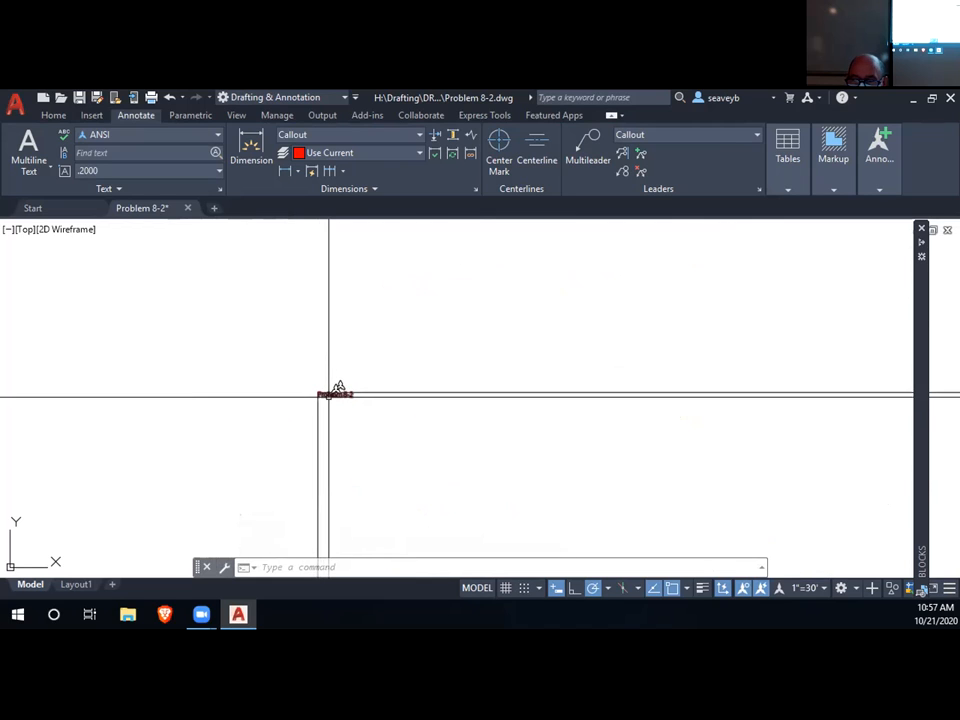
click(336, 393)
right_click(337, 391)
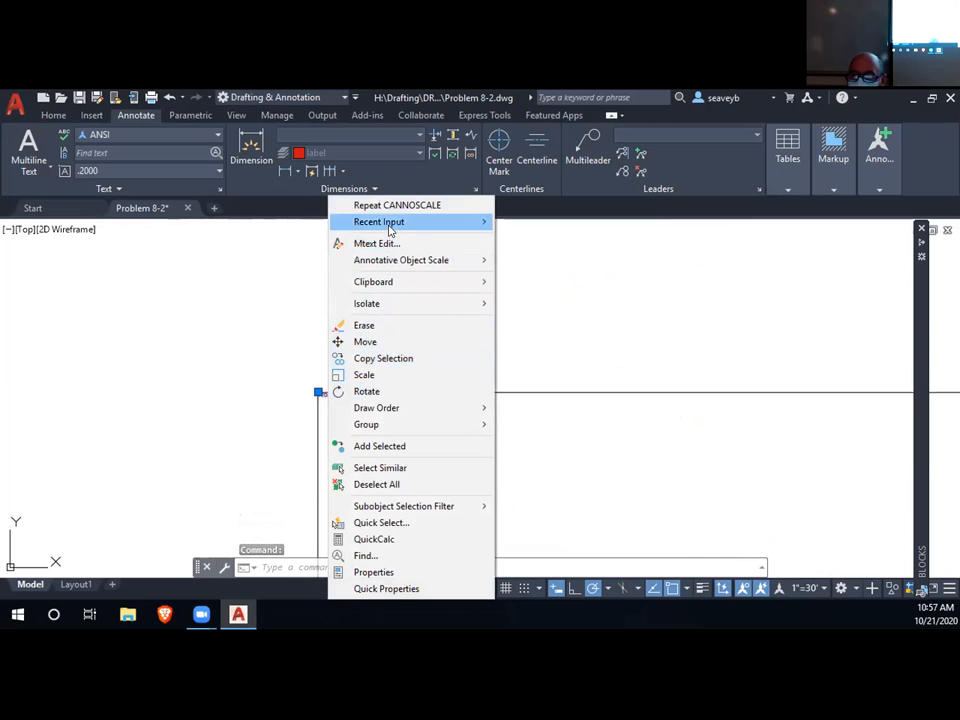
mouse_move(455, 261)
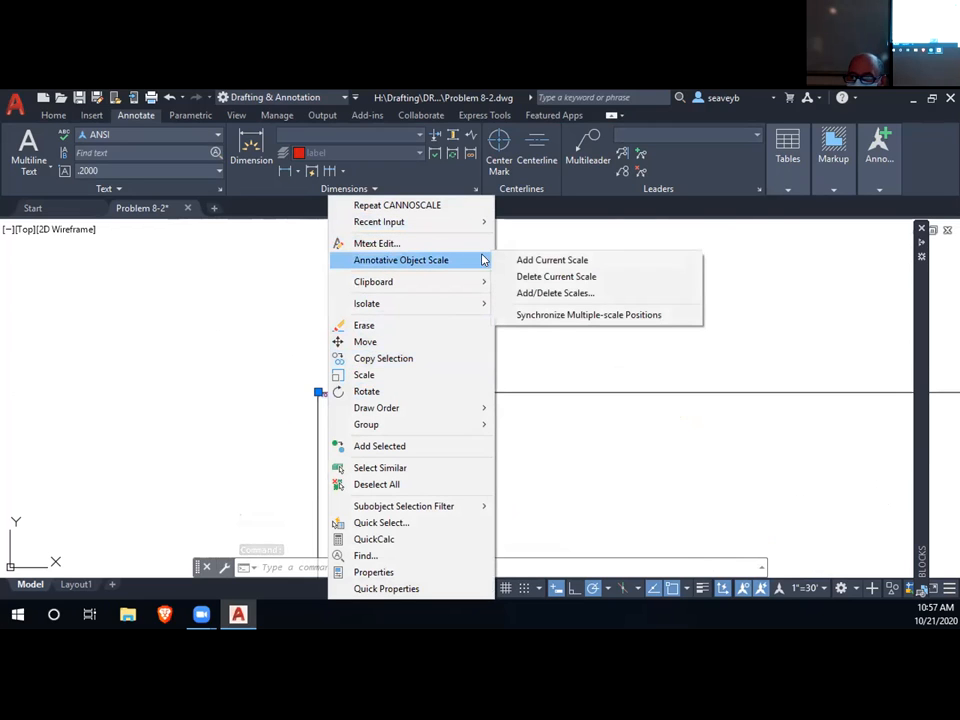
click(553, 261)
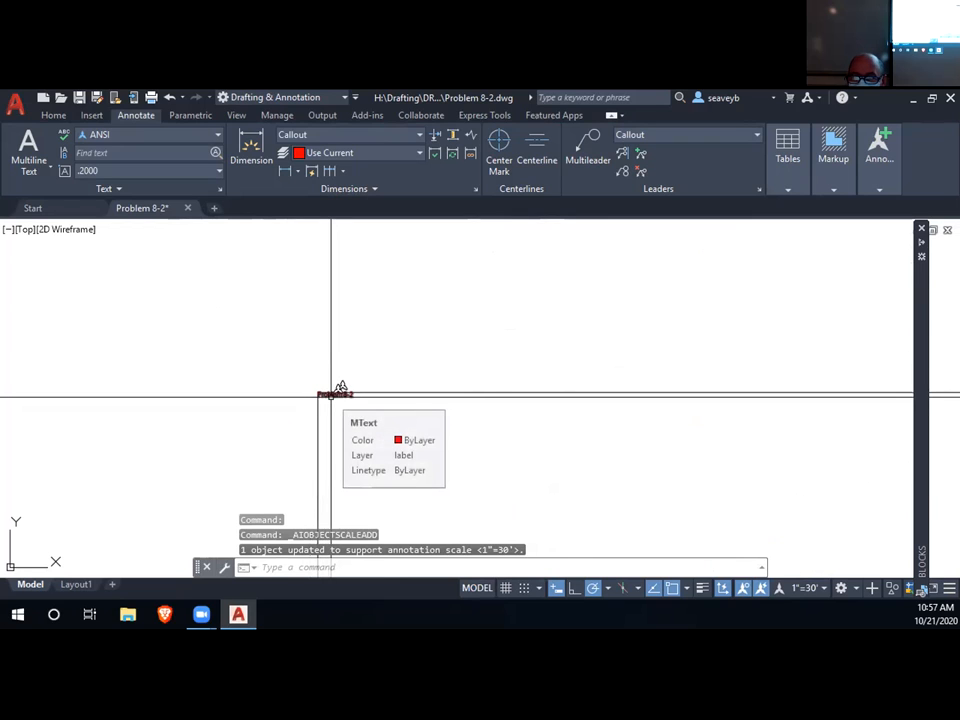
- Set the text height of the "Problem 8-2" title to .25
double_click(335, 394)
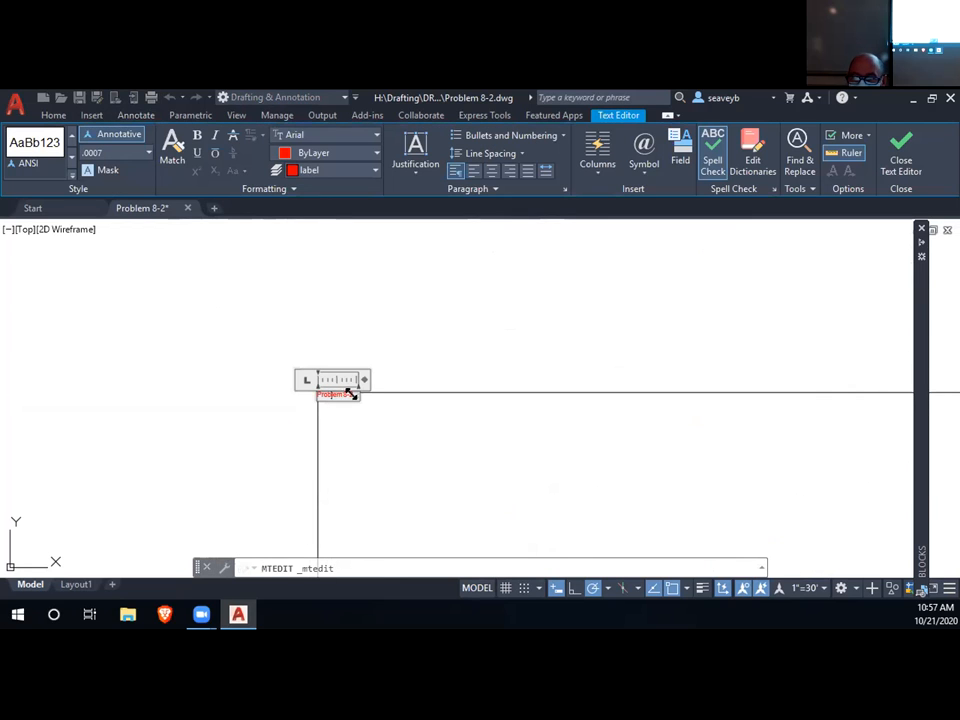
drag(340, 390, 311, 391)
click(111, 152)
text(.25)
key(Return)
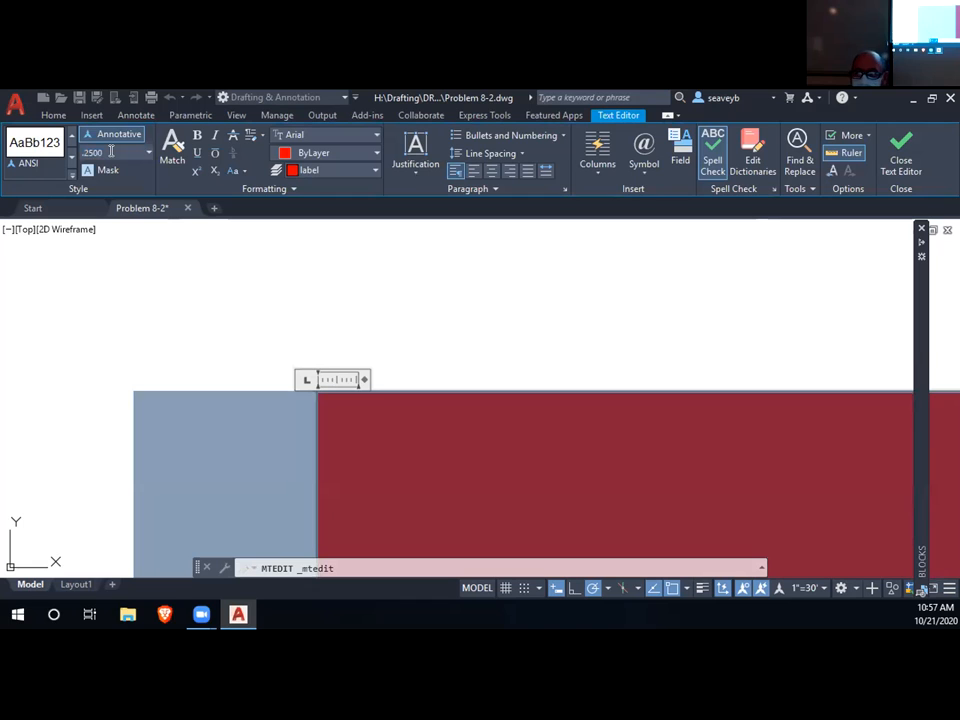
click(171, 293)
- Widen the title's text box so that "Problem 8-2" fits on a single line
scroll(499, 478, down, 3)
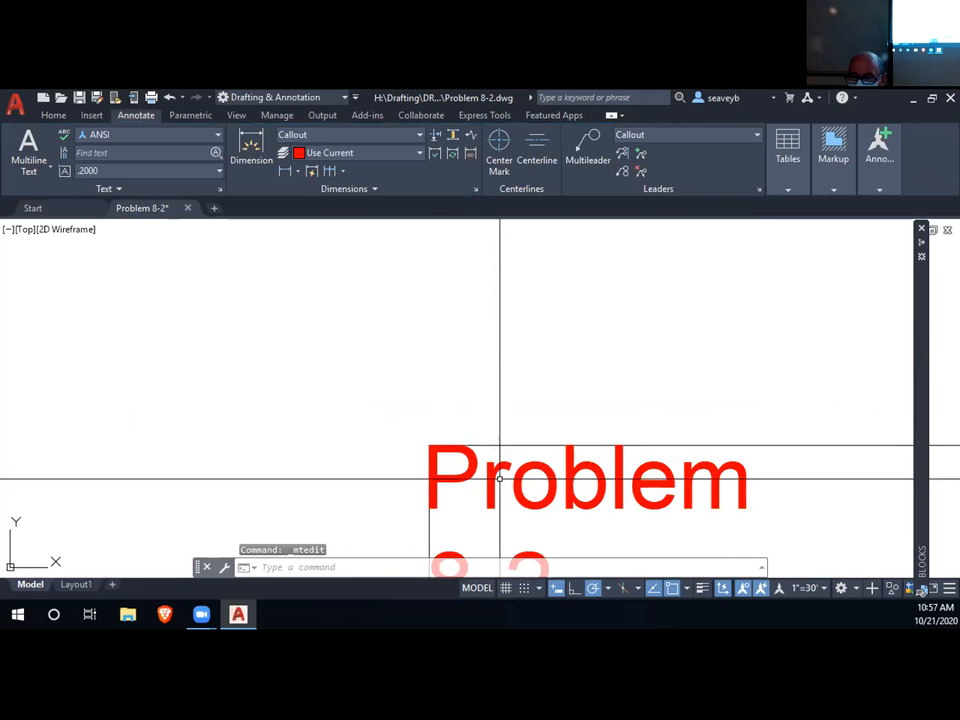
scroll(499, 478, down, 4)
click(305, 383)
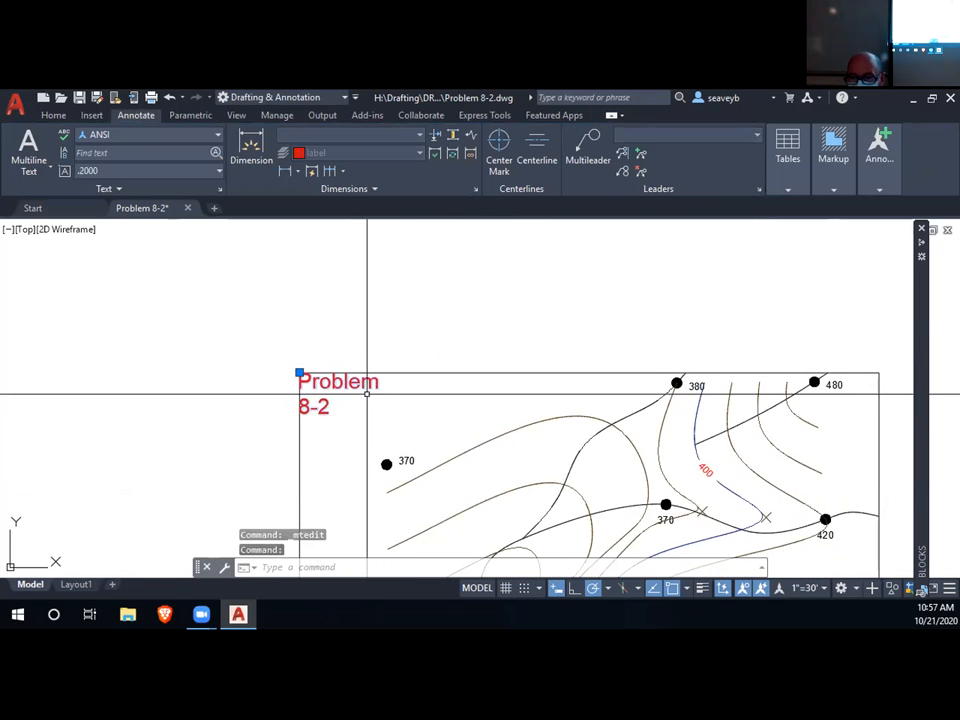
scroll(300, 388, up, 5)
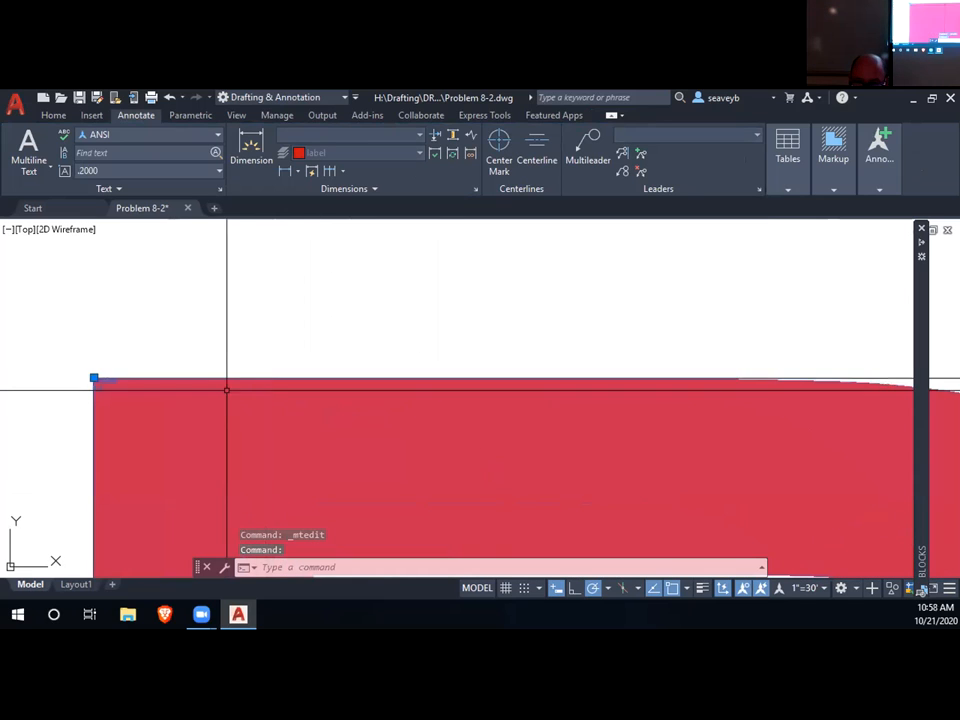
scroll(103, 377, down, 2)
scroll(124, 389, up, 2)
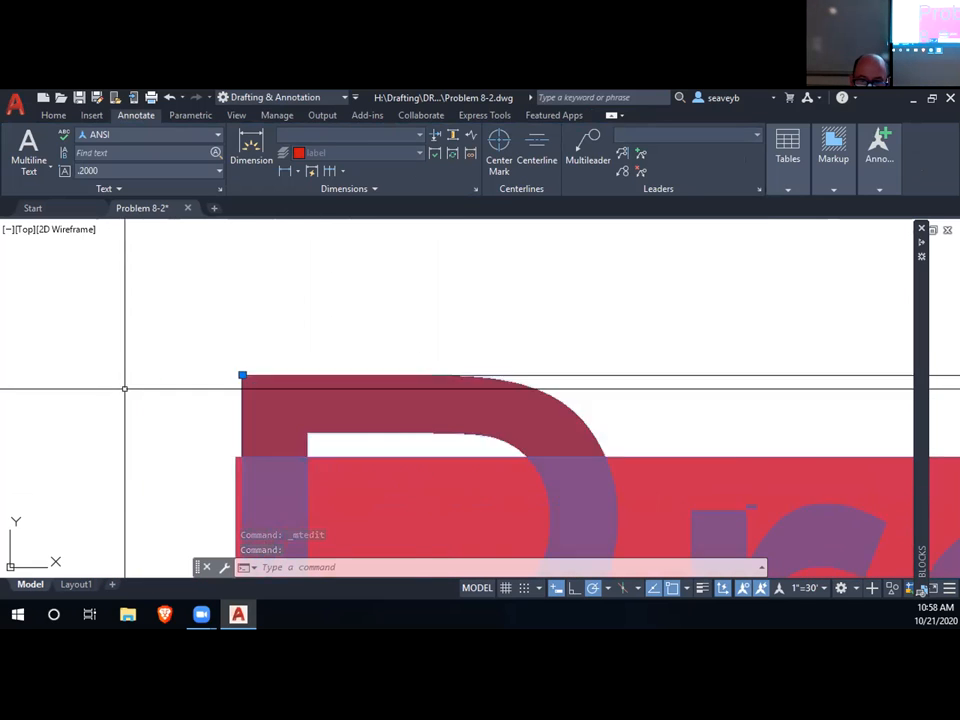
scroll(318, 363, up, 5)
scroll(223, 364, down, 8)
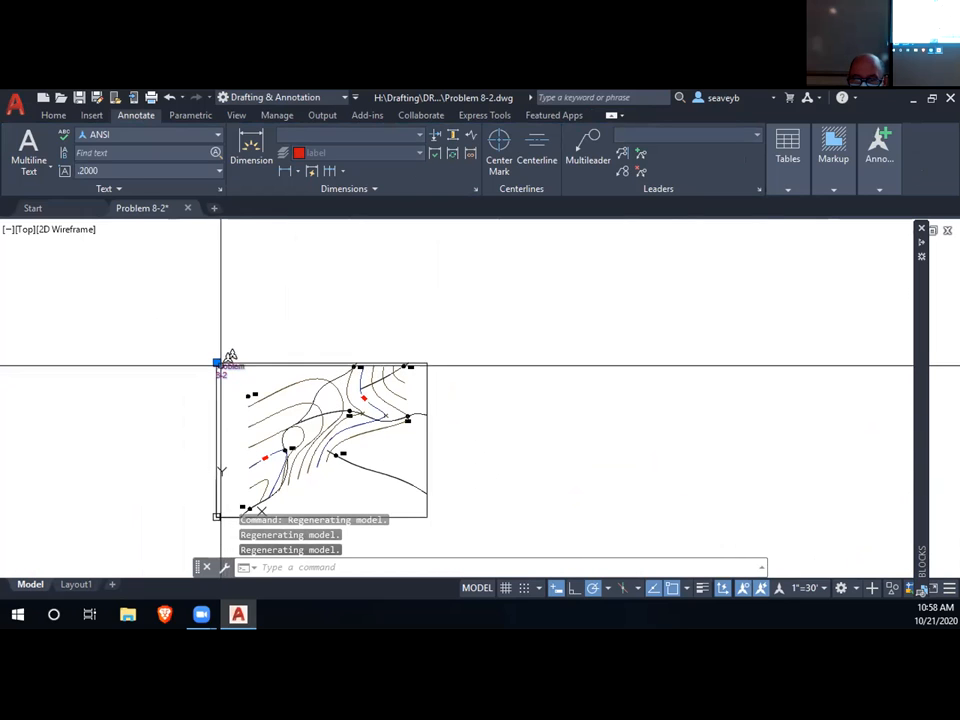
double_click(221, 368)
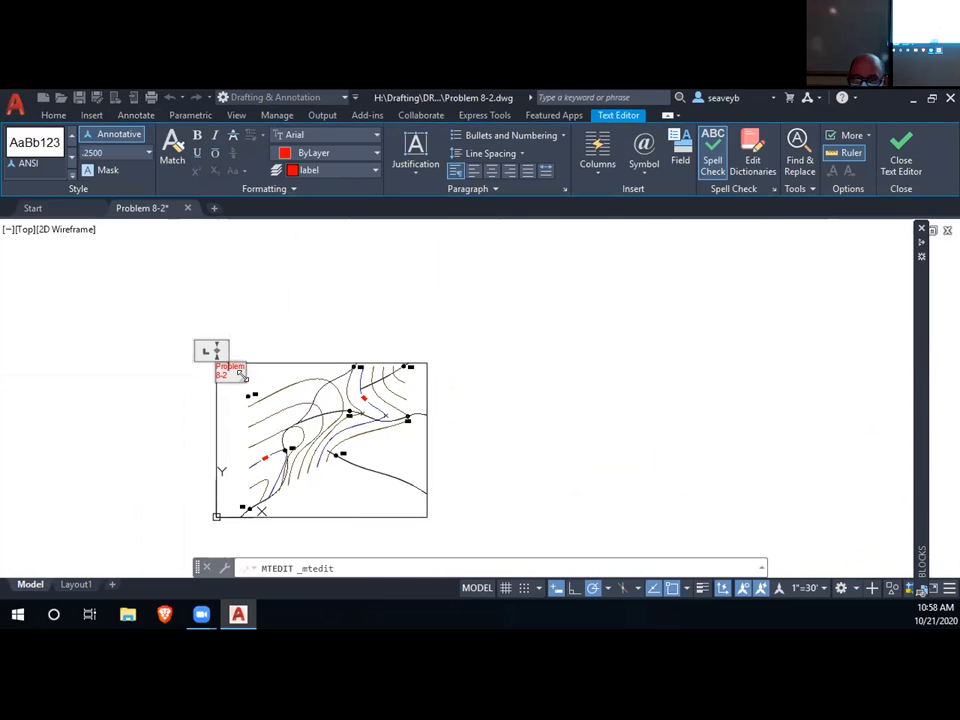
drag(216, 349, 264, 347)
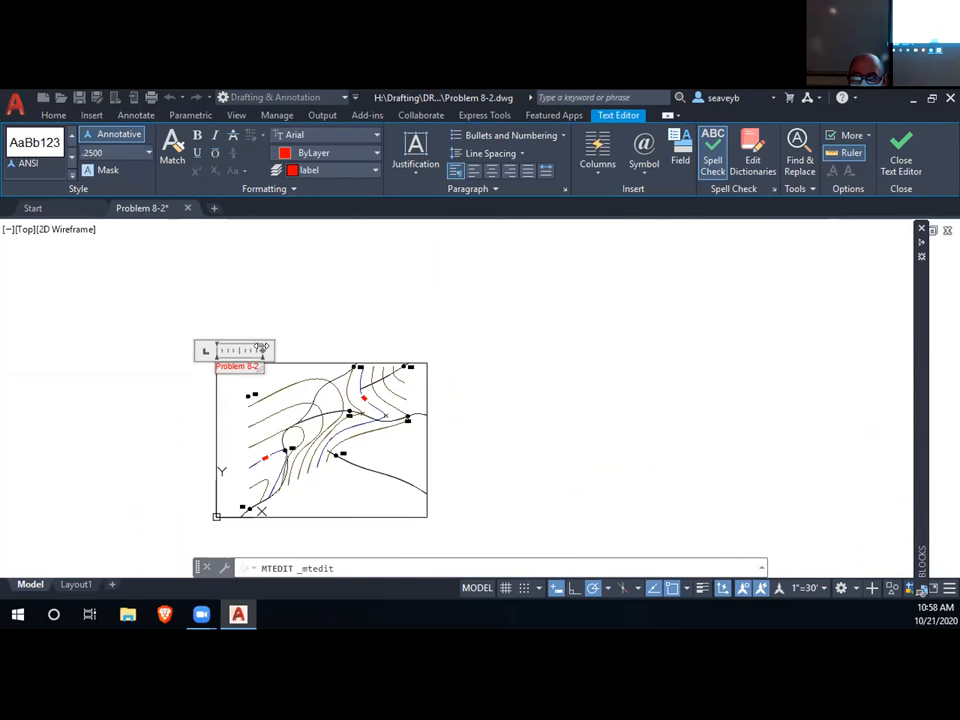
click(276, 316)
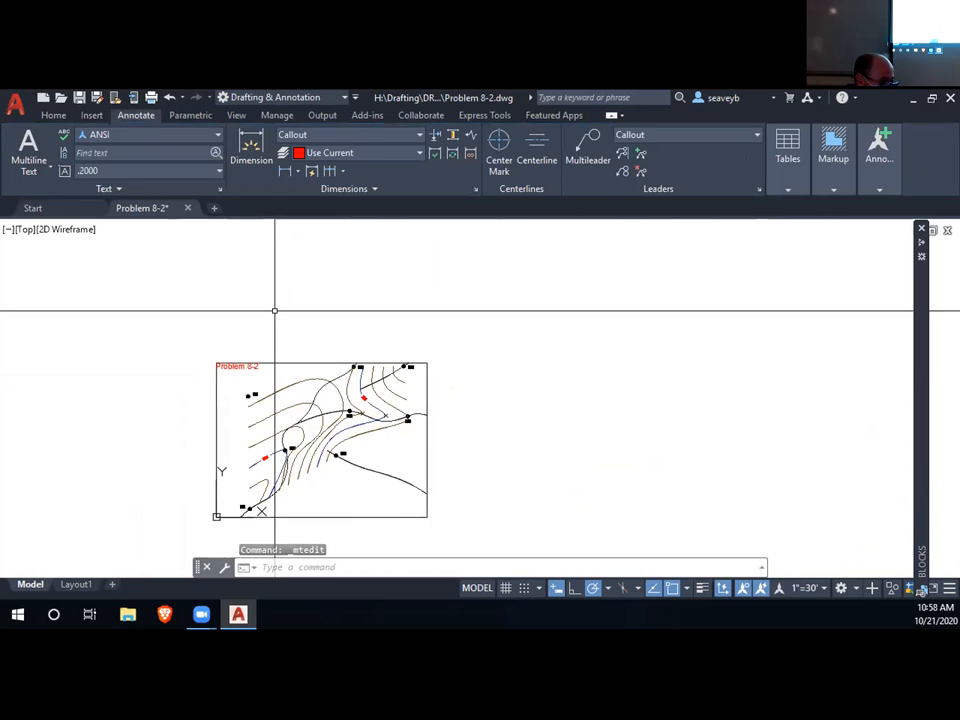
- Move the "Problem 8-2" title slightly inward from the border's upper-left corner
click(232, 367)
drag(227, 365, 234, 371)
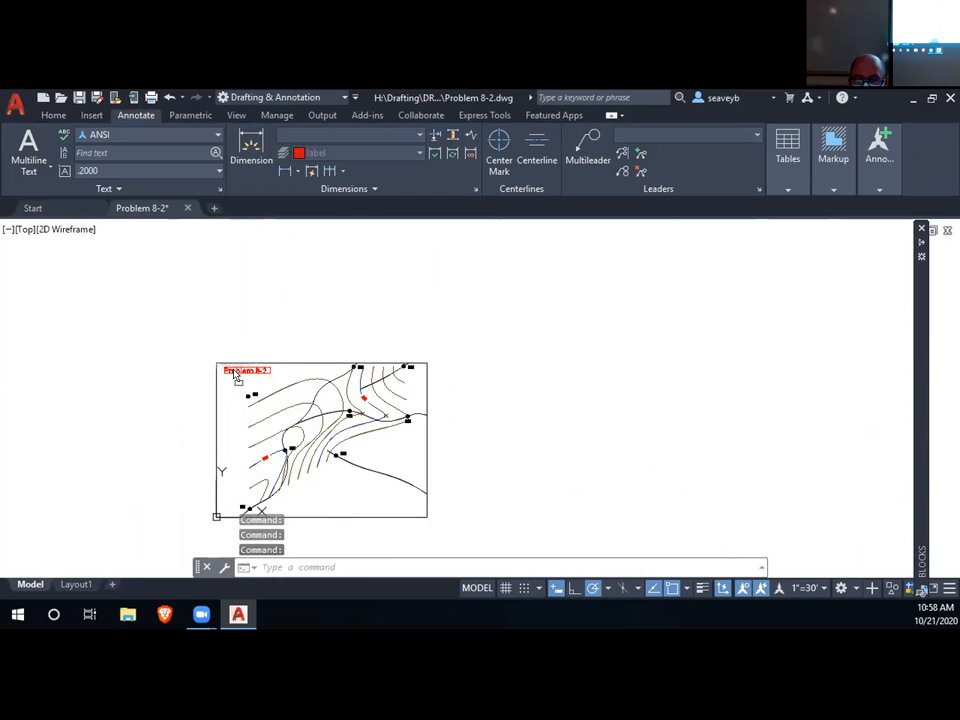
key(Escape)
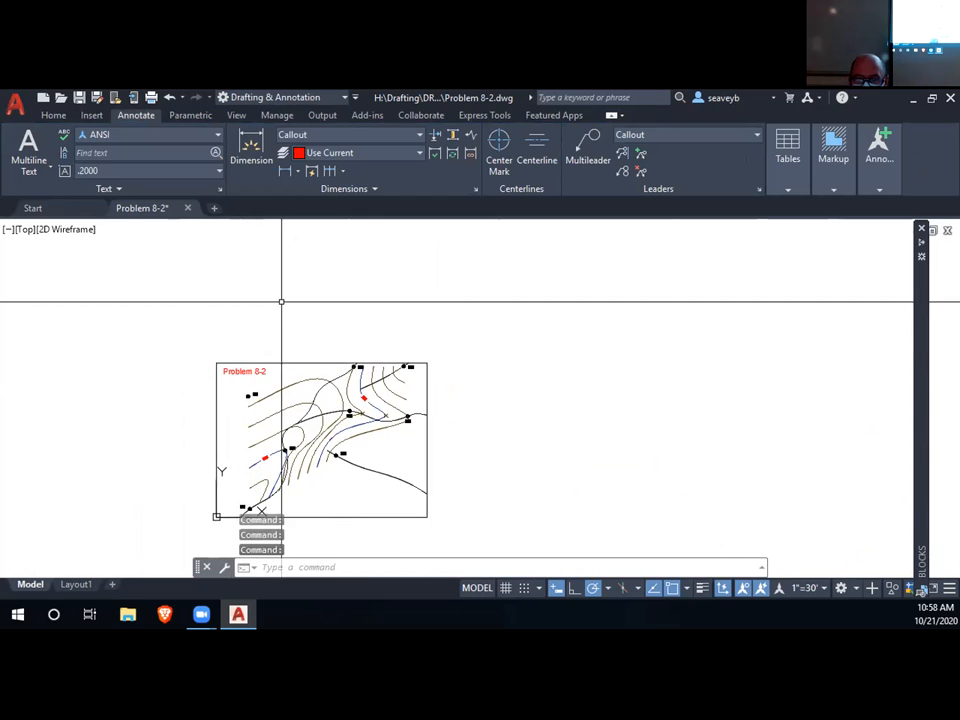
- Examine the paper and drawing units of the custom 1"=30' scale in the drawing's scale list
click(822, 588)
scroll(795, 540, down, 4)
click(800, 568)
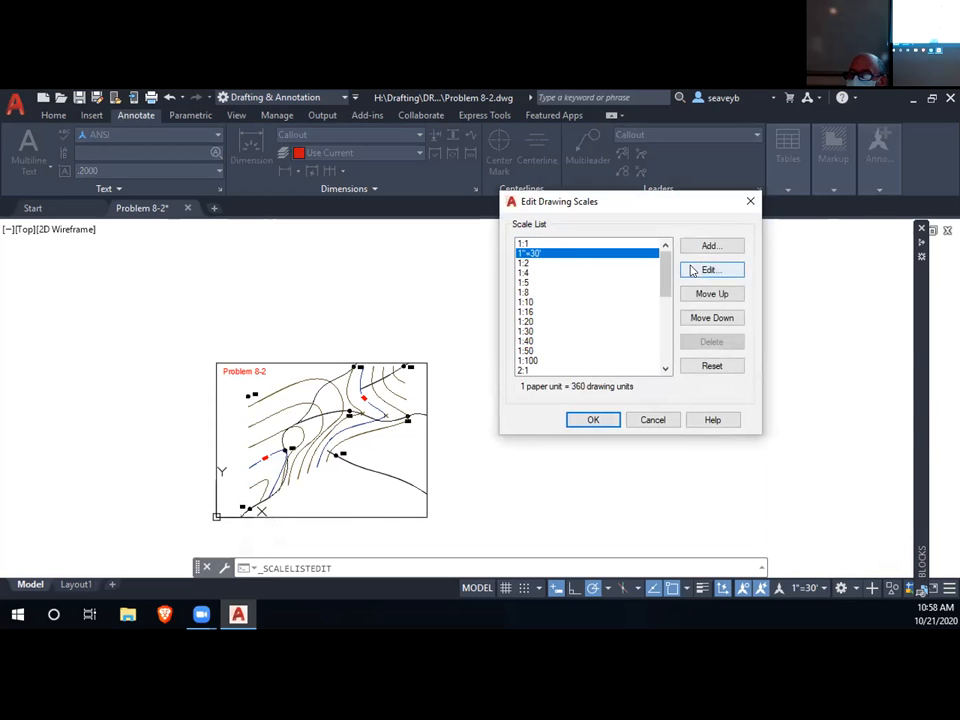
click(700, 269)
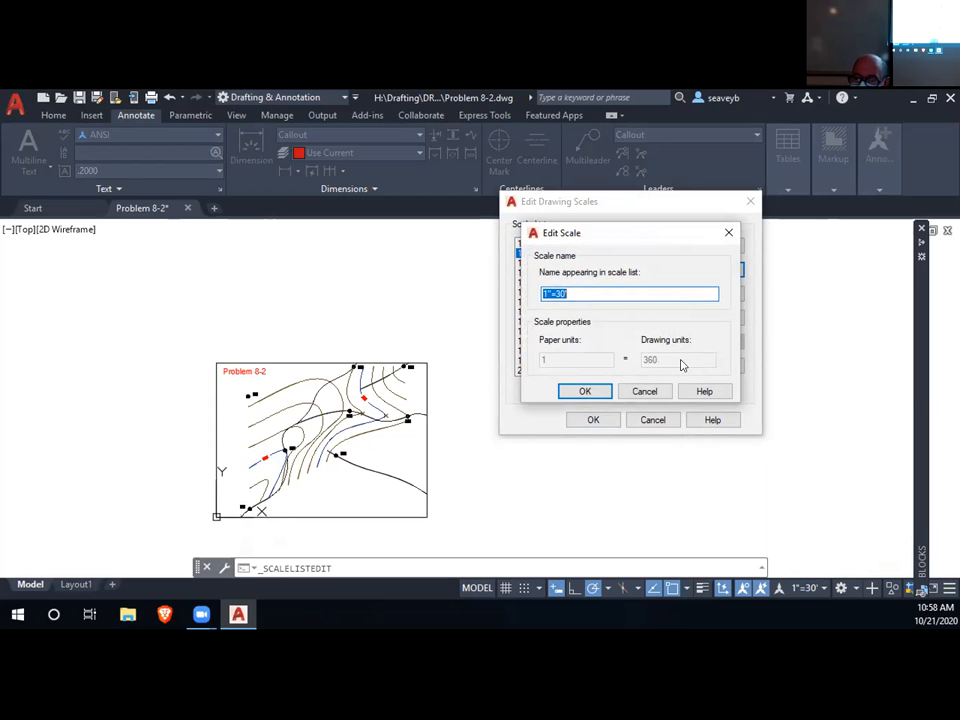
click(648, 391)
click(652, 419)
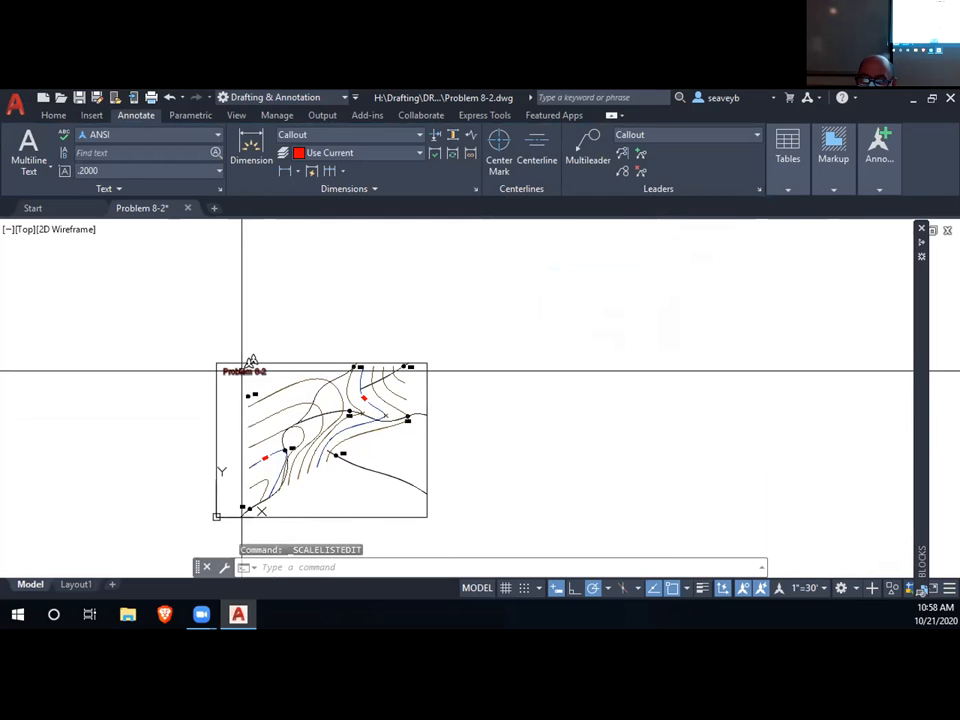
- Open the red 300 contour label for editing and locate its background mask option
scroll(267, 459, up, 5)
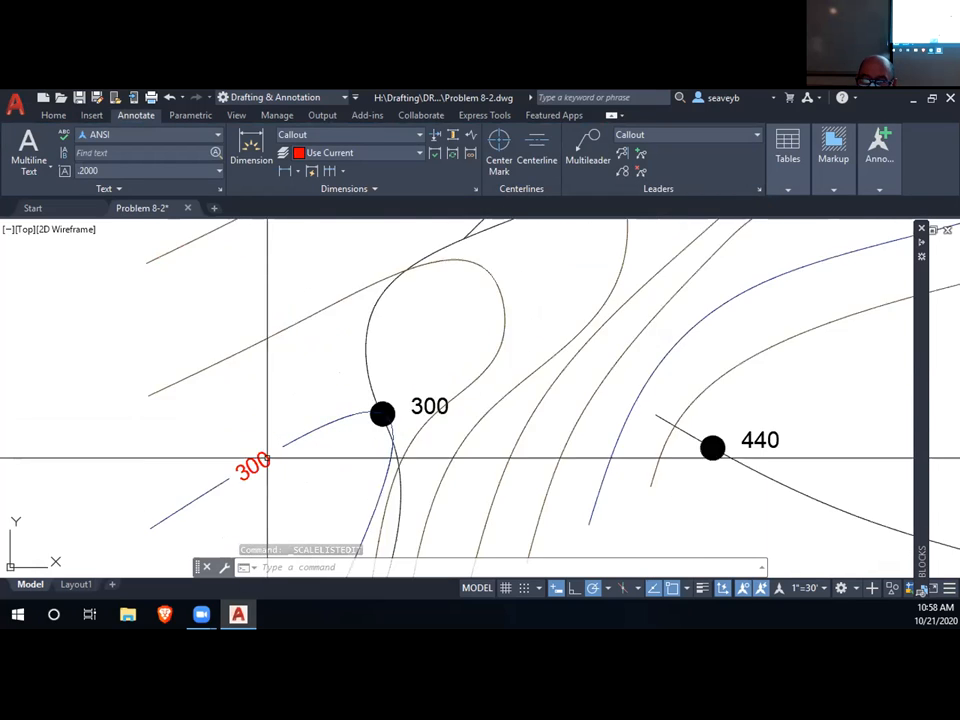
scroll(267, 459, up, 3)
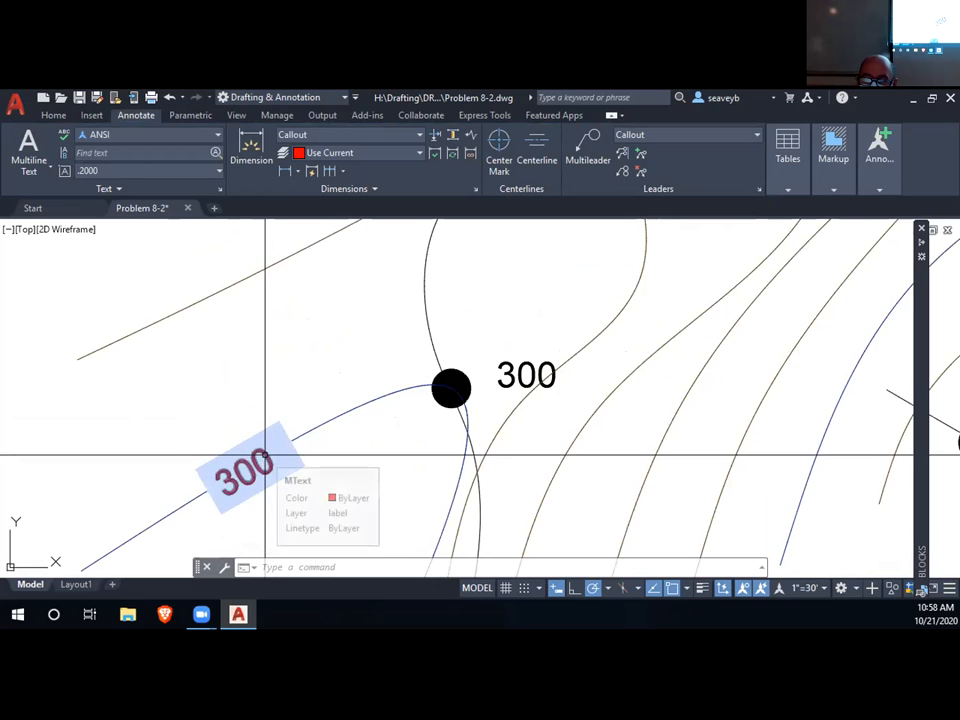
double_click(266, 458)
right_click(279, 455)
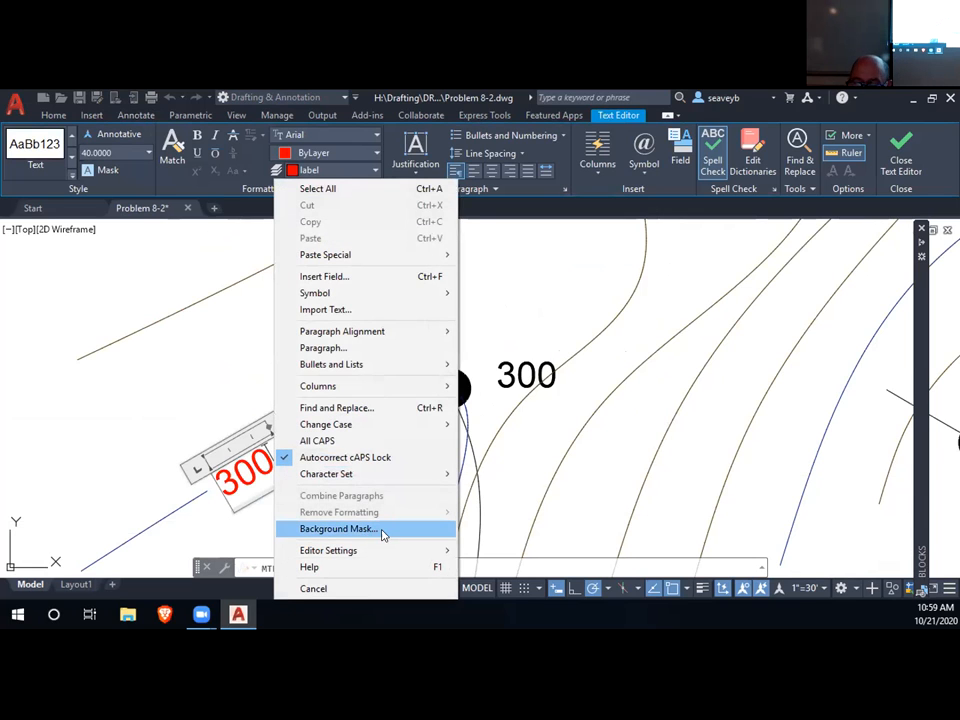
click(632, 420)
click(634, 420)
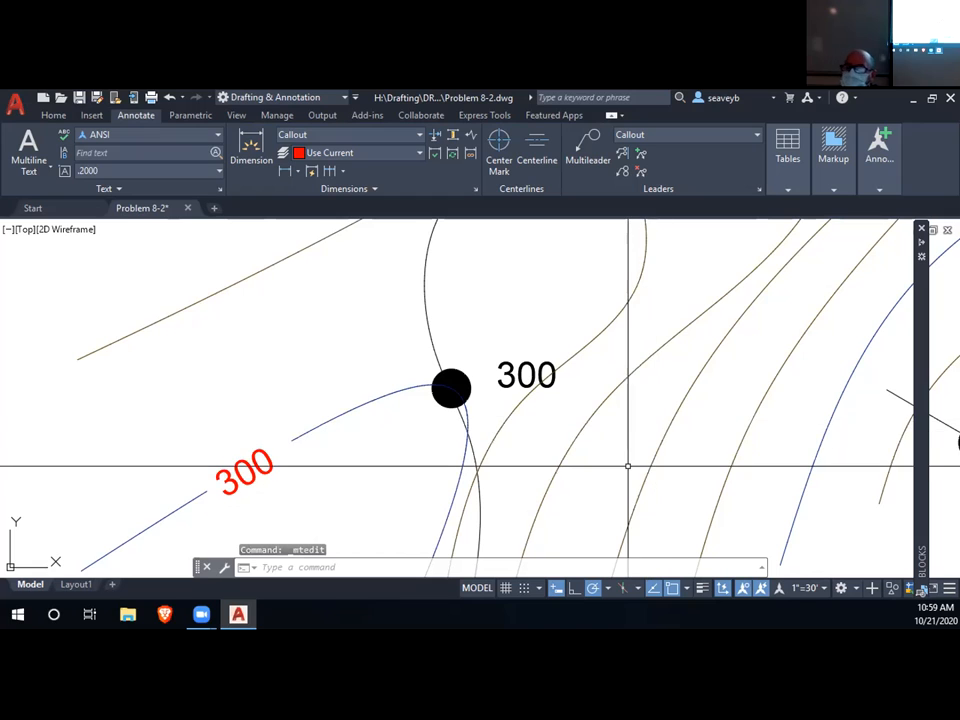
- Move the black 300 elevation label clear of the contours, to just above its point
scroll(628, 440, down, 4)
scroll(628, 440, down, 6)
scroll(628, 439, up, 6)
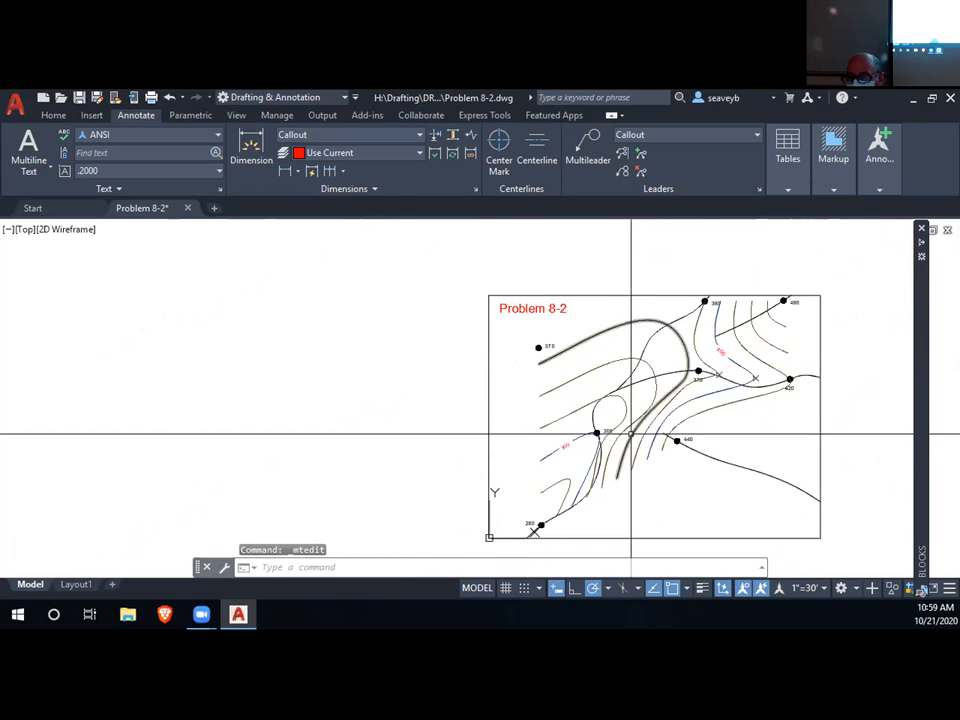
click(572, 432)
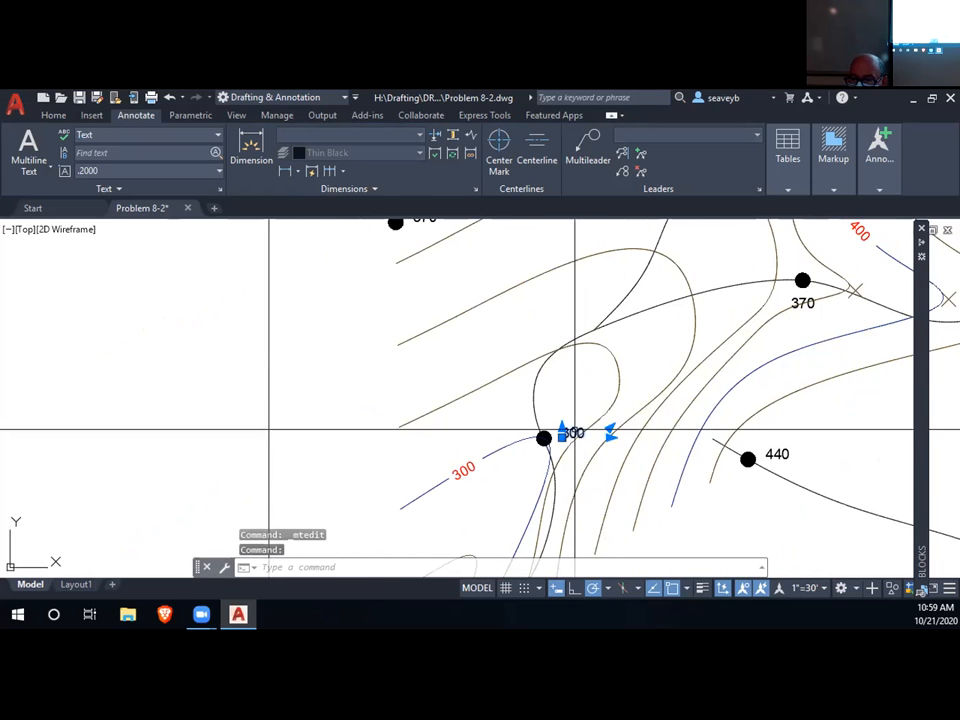
drag(573, 432, 556, 422)
- Move the 370 elevation label near the map's center to the lower left of its point, off the contour line
scroll(696, 384, down, 5)
middle_drag(765, 379, 613, 392)
scroll(615, 407, up, 8)
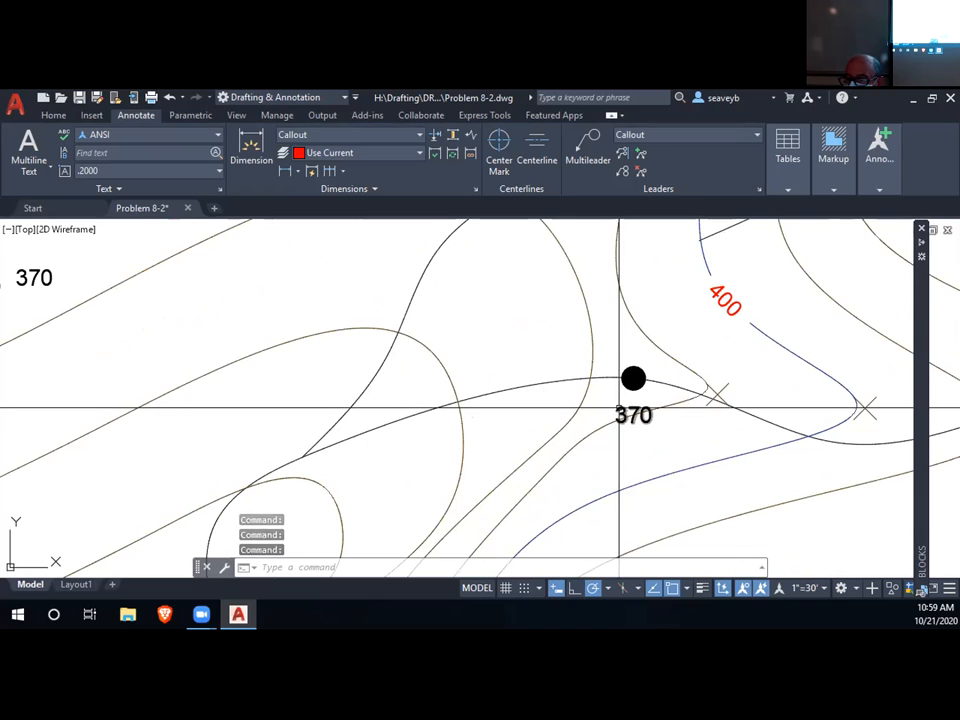
click(624, 410)
drag(624, 410, 601, 397)
- Move the 380 elevation label near the map's upper edge to just below its point, clear of the contour lines
scroll(710, 405, down, 4)
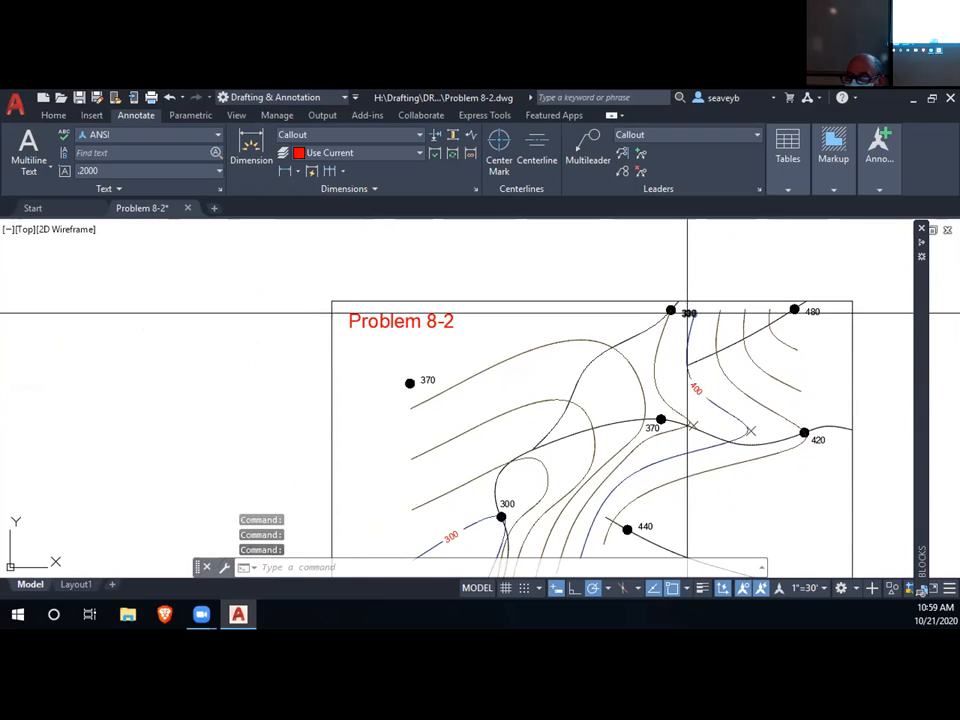
scroll(686, 315, up, 2)
click(683, 318)
click(679, 312)
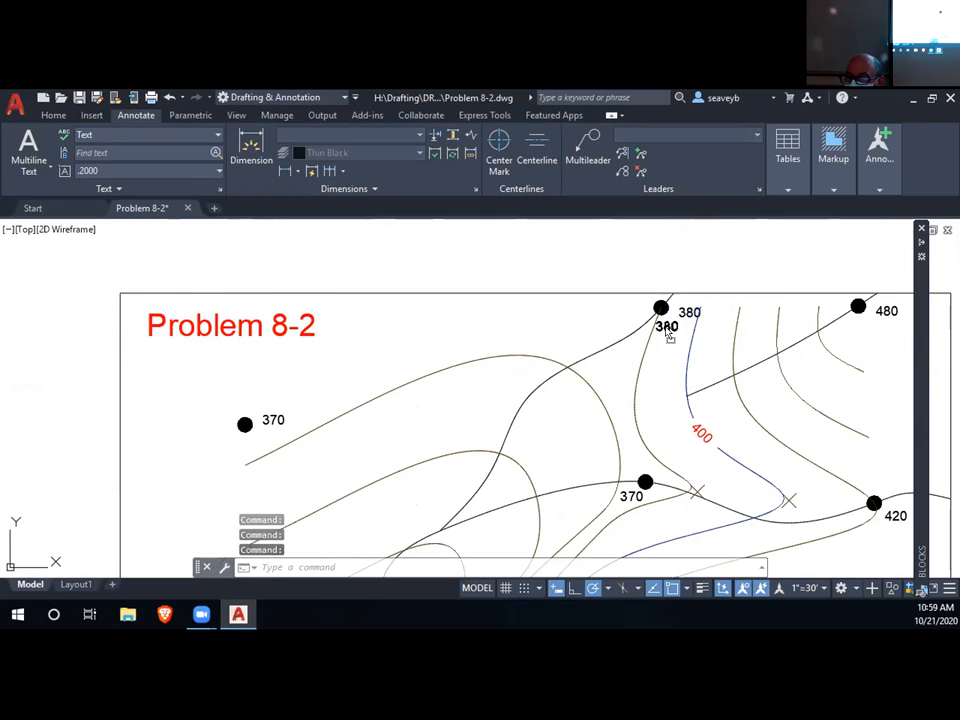
drag(674, 327, 675, 329)
- Add a multiline text note in the map's lower right area reading "Scale: 1:360" with "1" = 30'" on a second line
scroll(751, 402, down, 2)
middle_drag(660, 420, 643, 288)
middle_drag(634, 454, 619, 369)
scroll(662, 431, down, 2)
mouse_move(662, 431)
middle_down()
mouse_move(625, 460)
mouse_move(620, 477)
middle_up()
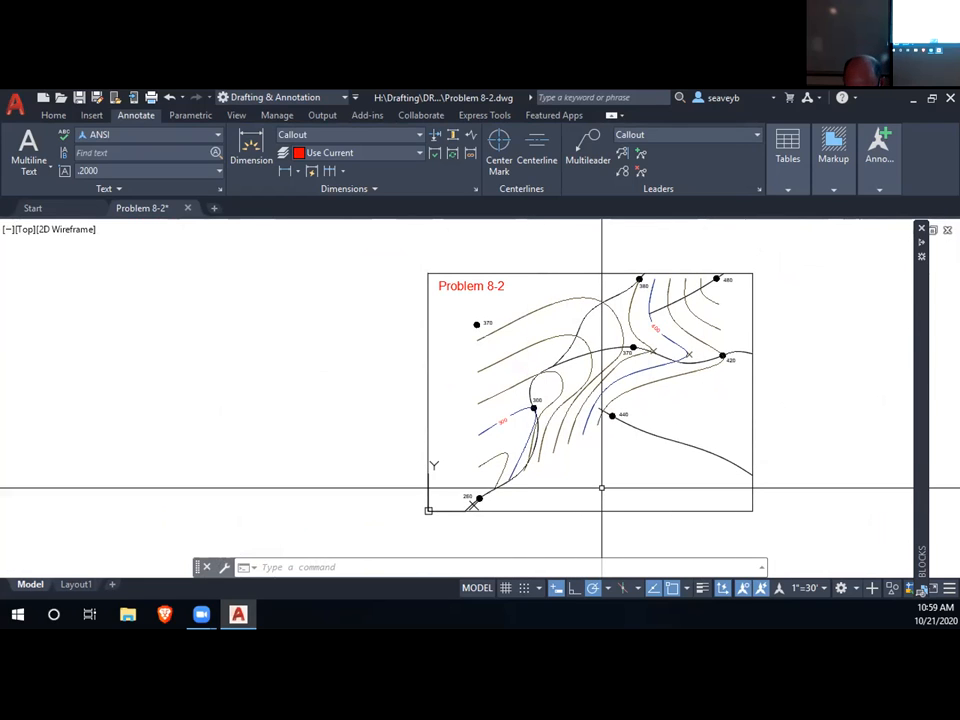
text(mt)
key(Return)
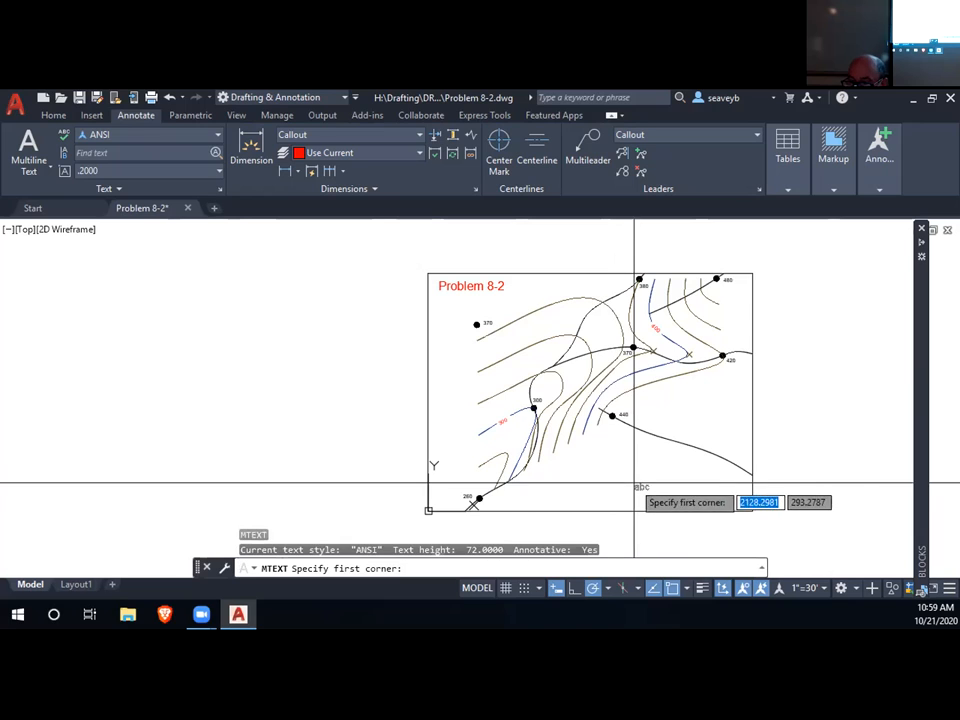
click(645, 490)
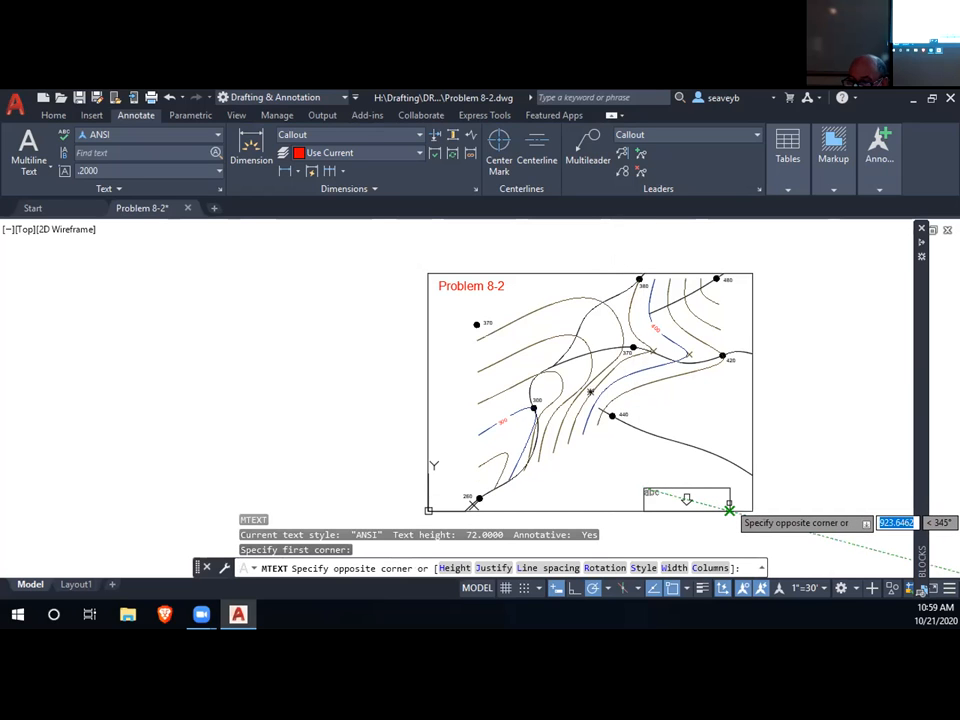
click(729, 508)
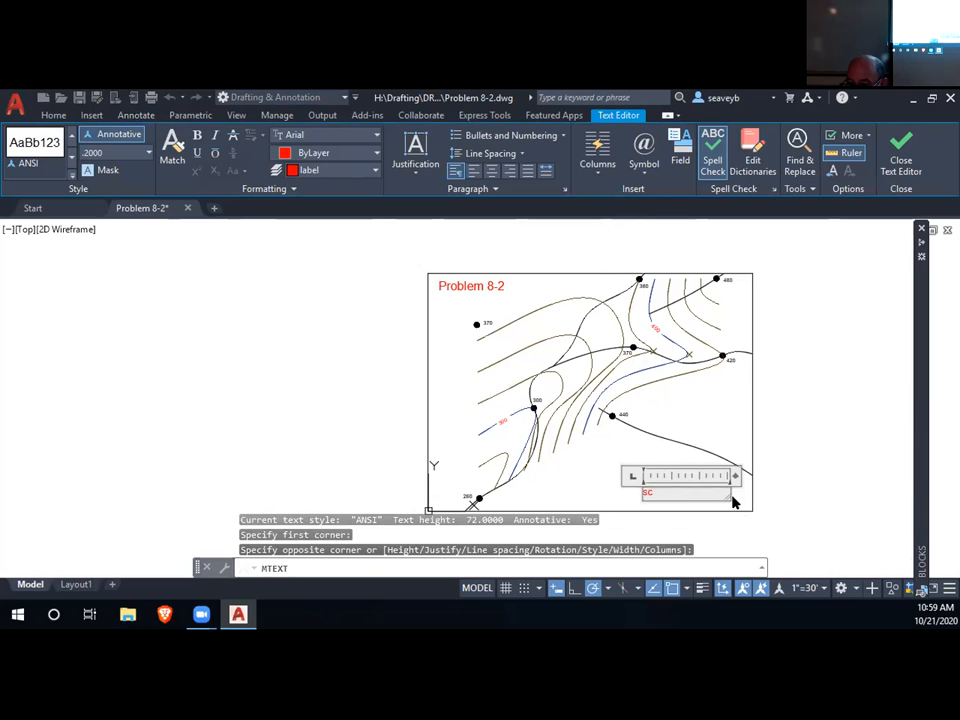
text(Scale)
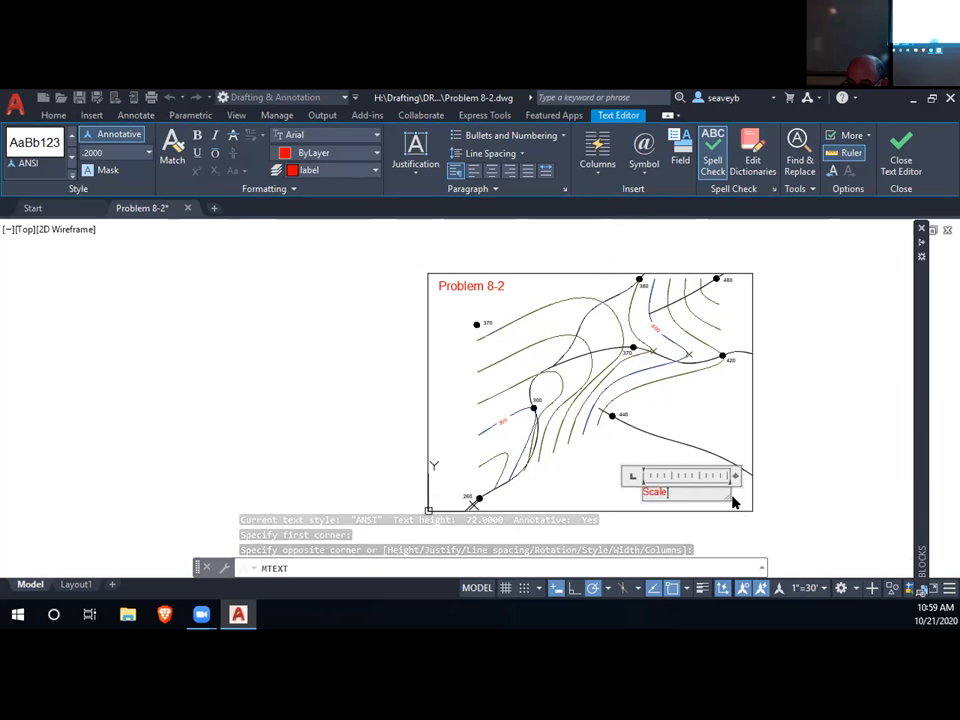
text(:)
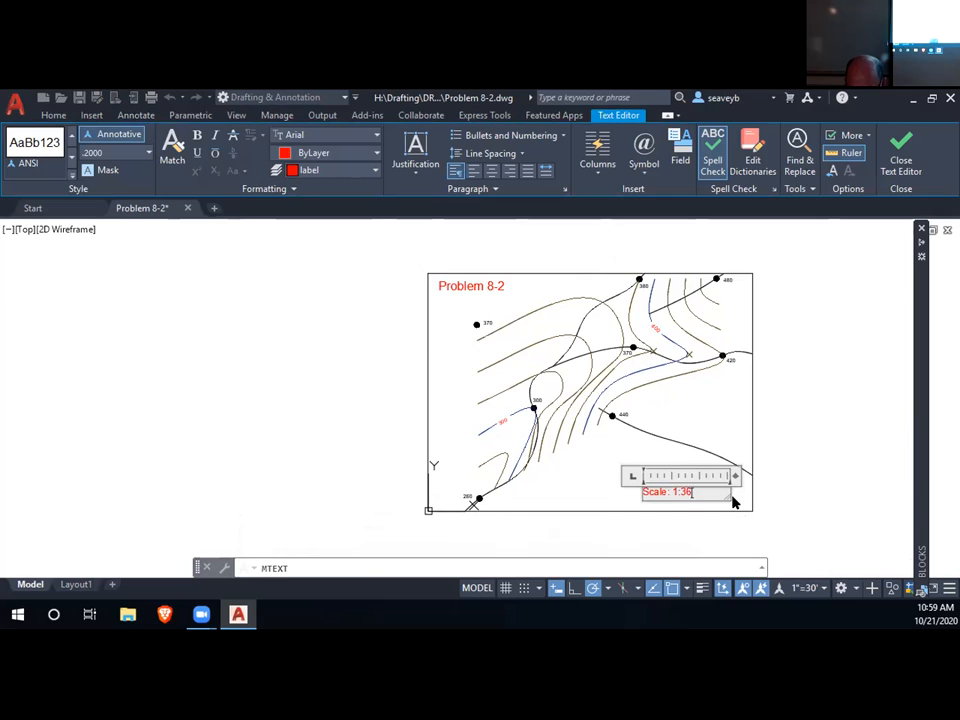
text(1:360)
key(Return)
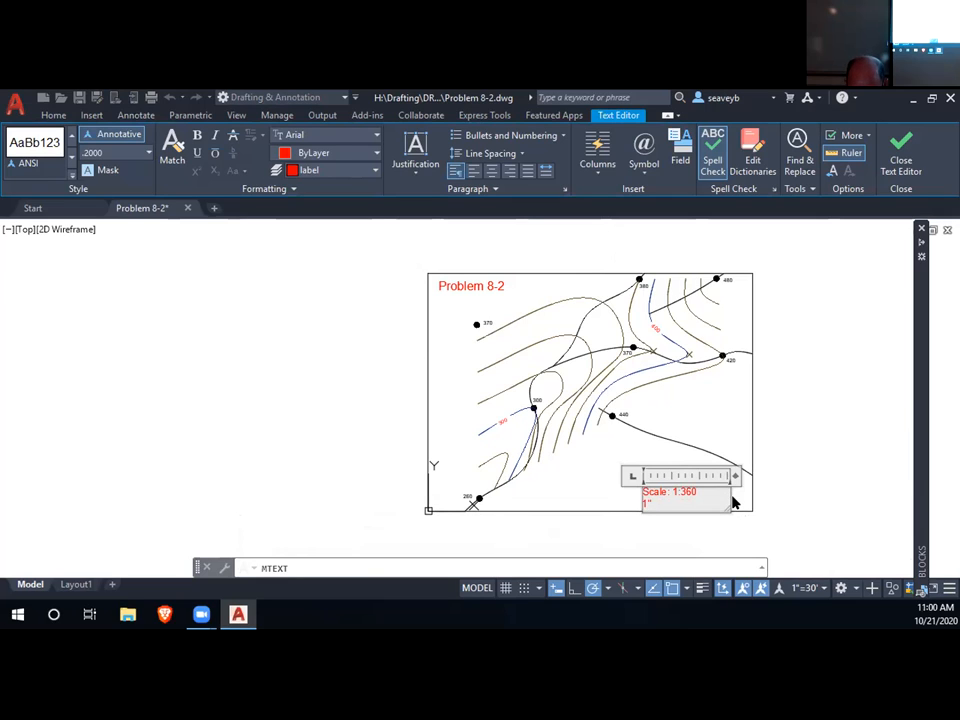
text(30'1" =)
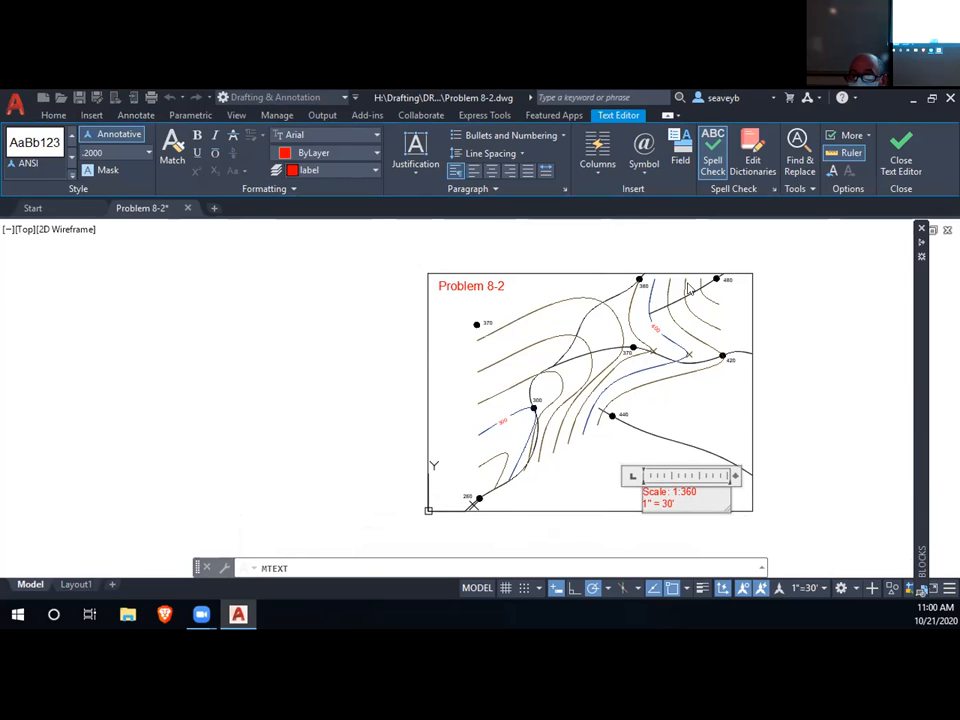
- Set the scale note's justification to Middle Center and move the note to the middle of the map's lower edge
click(413, 163)
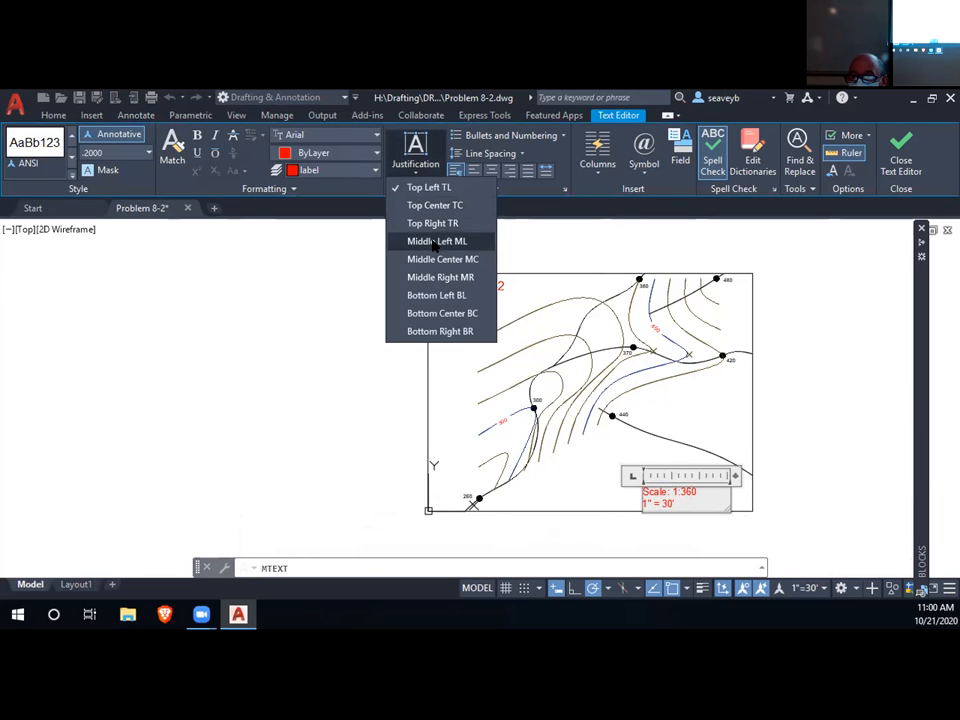
click(419, 262)
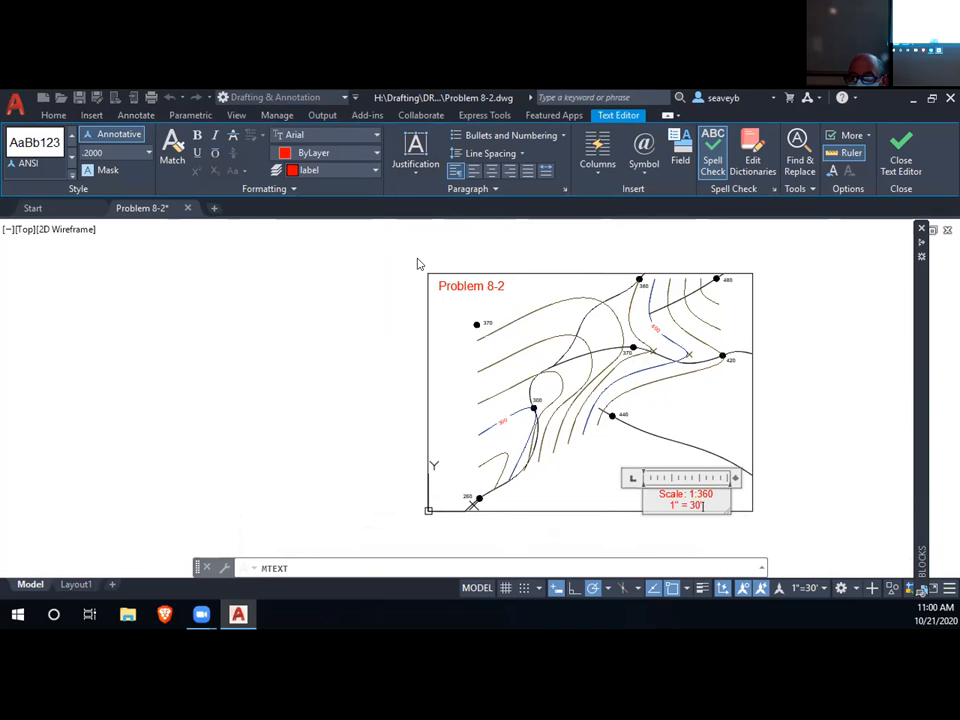
click(792, 492)
click(681, 492)
click(686, 489)
click(581, 485)
key(Escape)
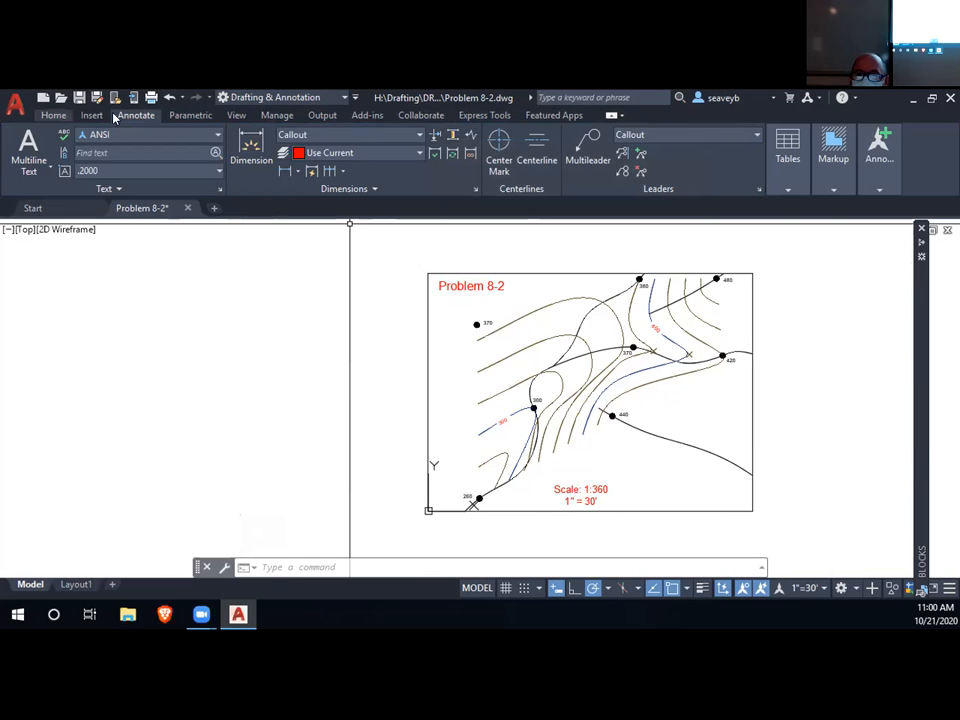
- Insert the imperial north arrow beside the map and erase the extra arrows and labels, leaving one upright arrow
click(237, 116)
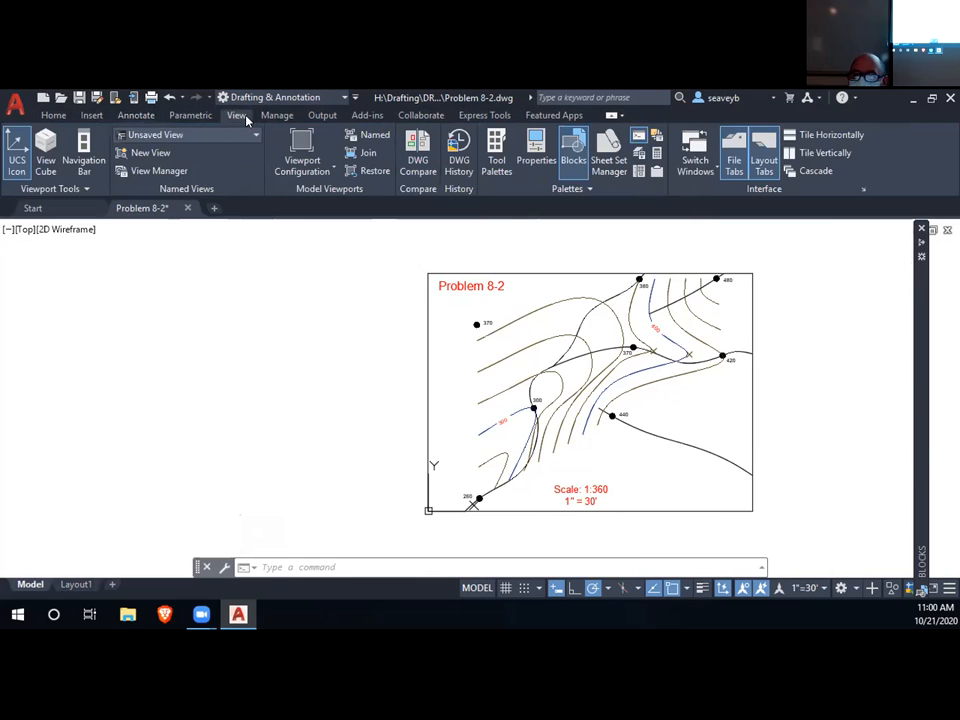
click(496, 158)
click(44, 394)
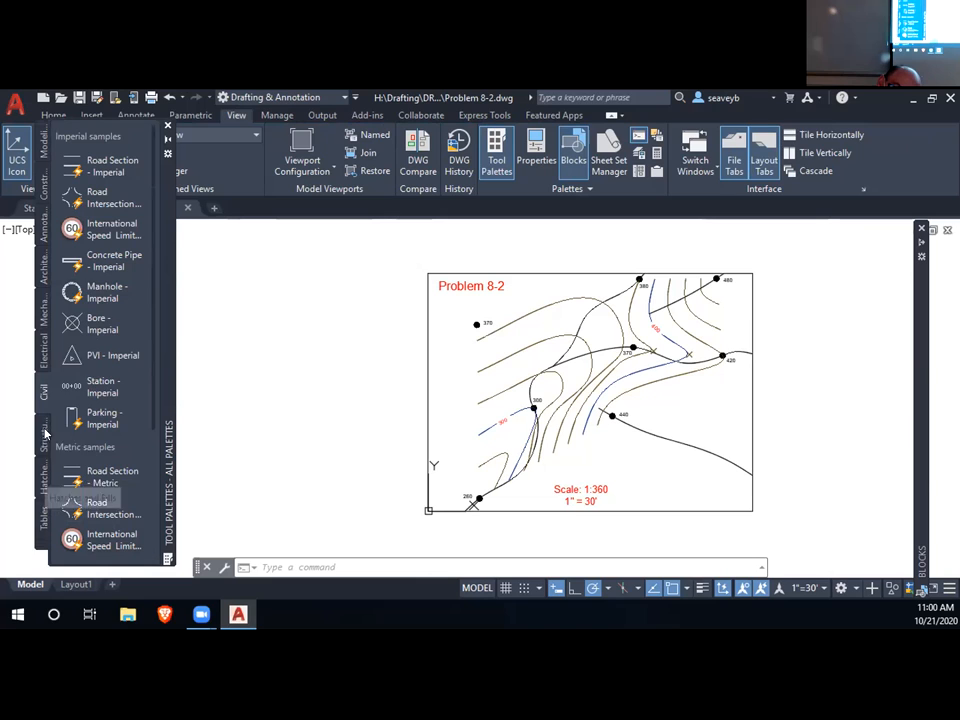
click(42, 230)
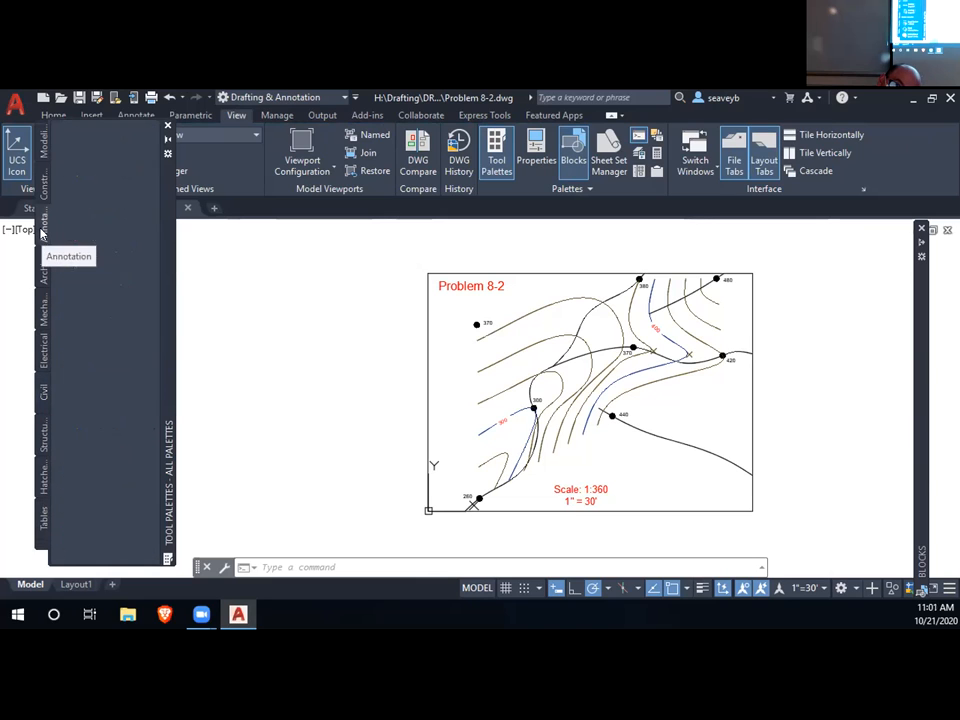
scroll(94, 440, down, 3)
scroll(98, 433, up, 3)
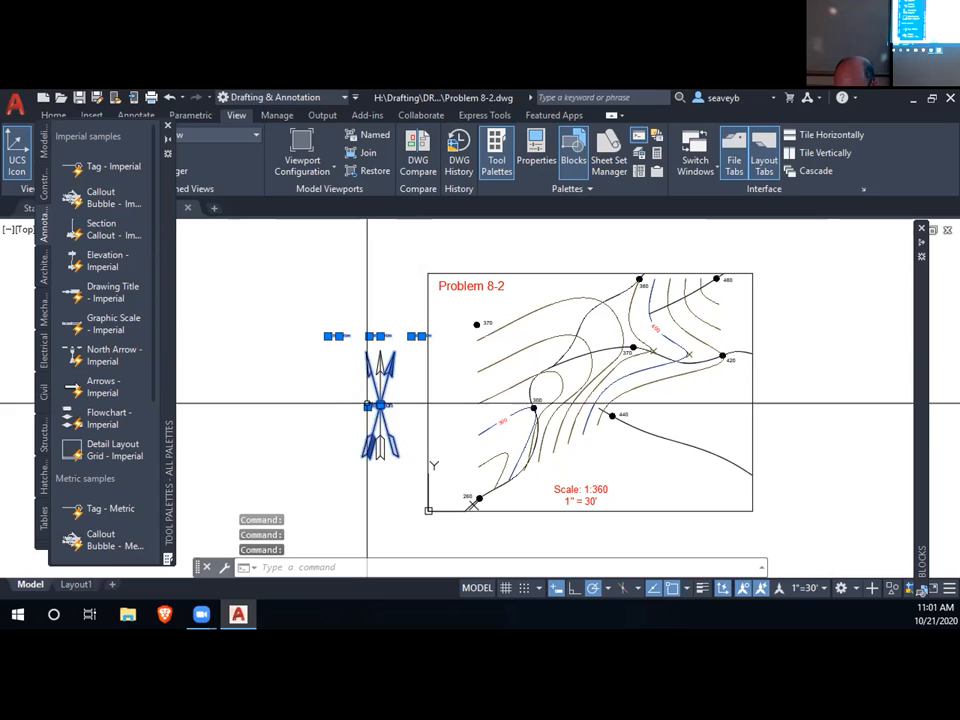
key(Delete)
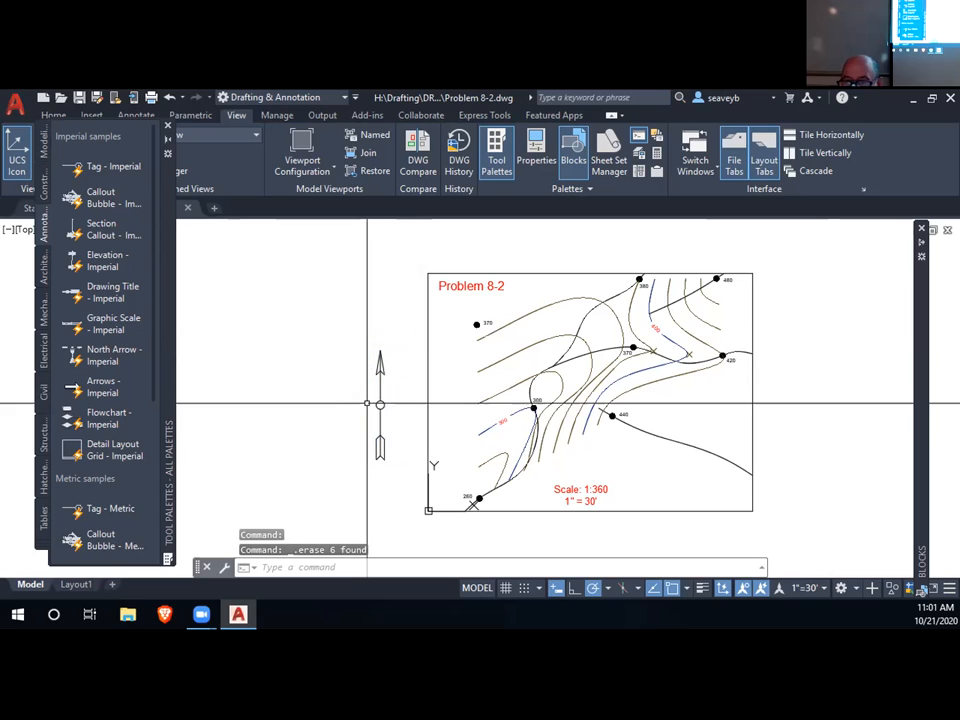
- Scale the upright north arrow down about the center of its circle and close the tool palettes
click(380, 404)
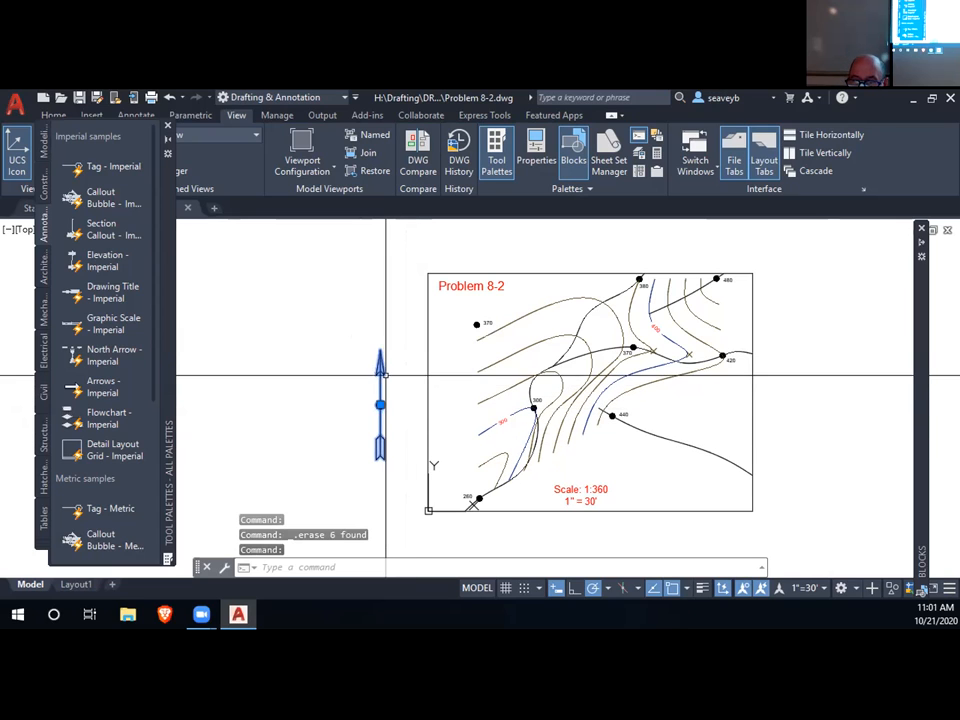
text(sc)
key(Return)
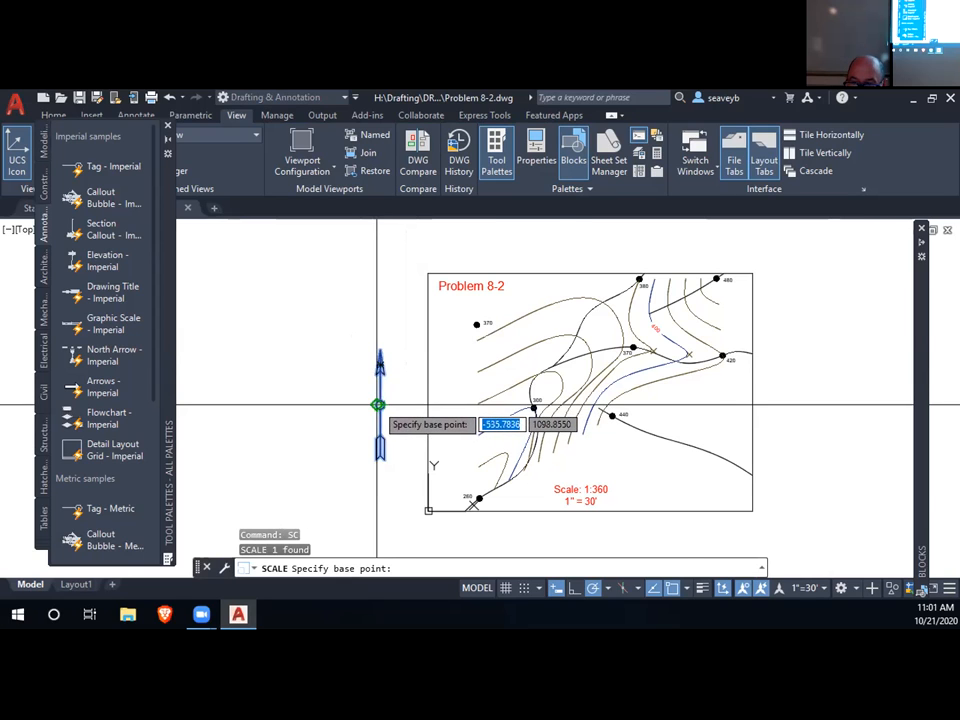
scroll(378, 404, up, 5)
click(381, 406)
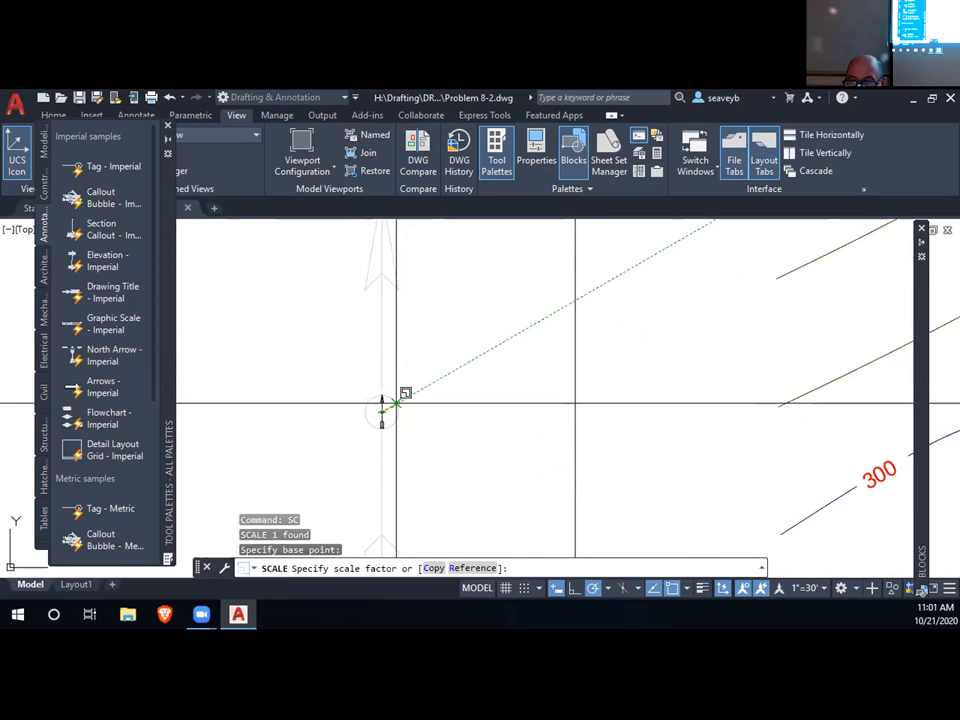
click(460, 275)
scroll(490, 410, down, 5)
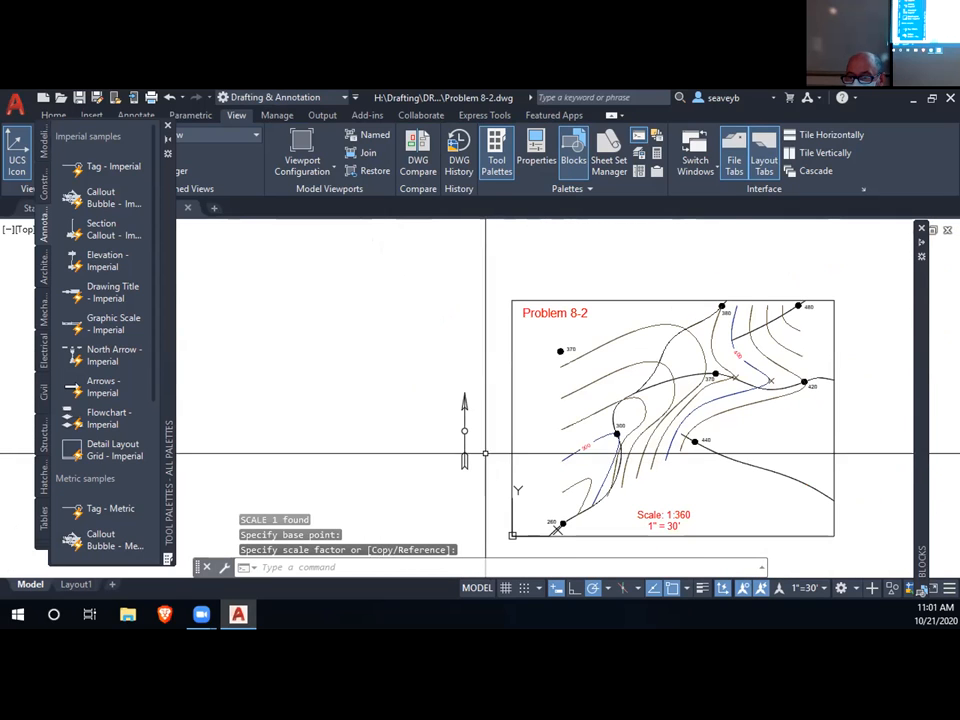
click(465, 422)
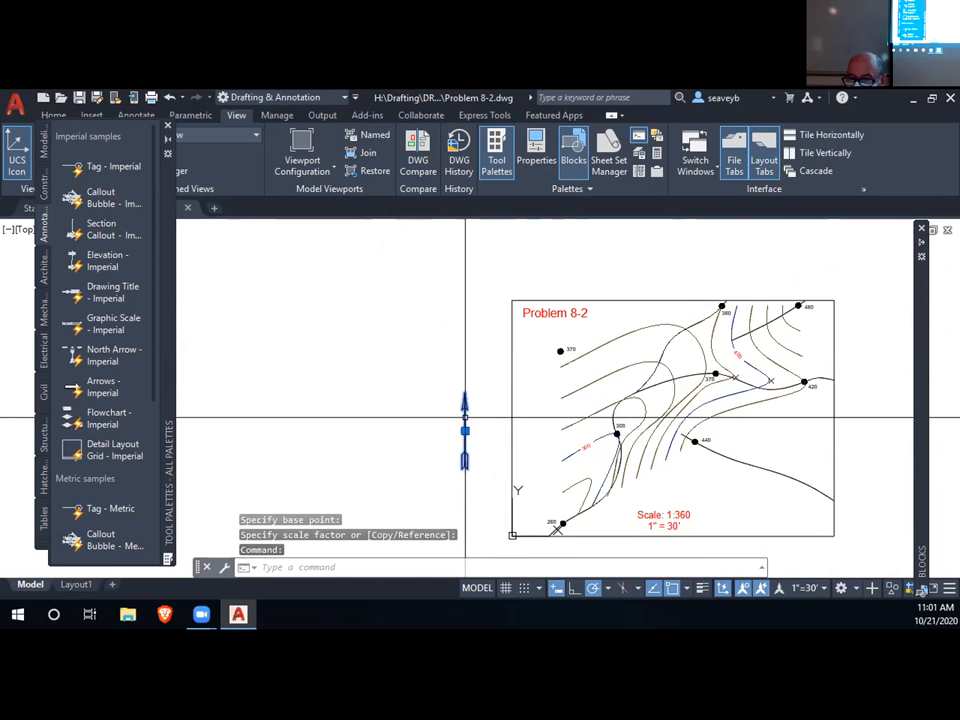
key(Escape)
scroll(529, 409, up, 4)
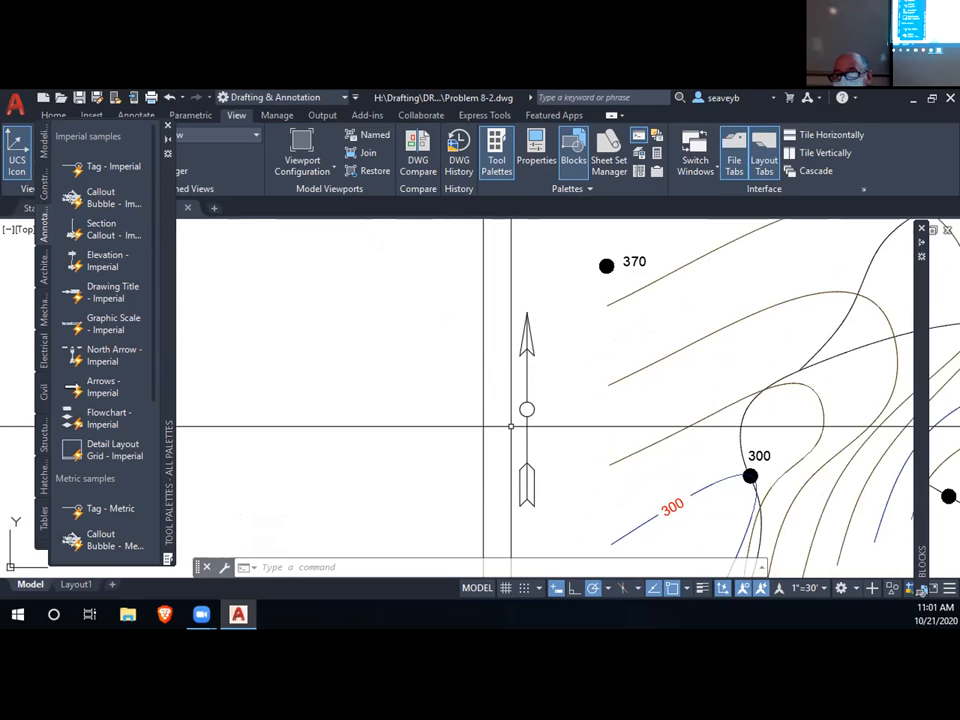
click(168, 127)
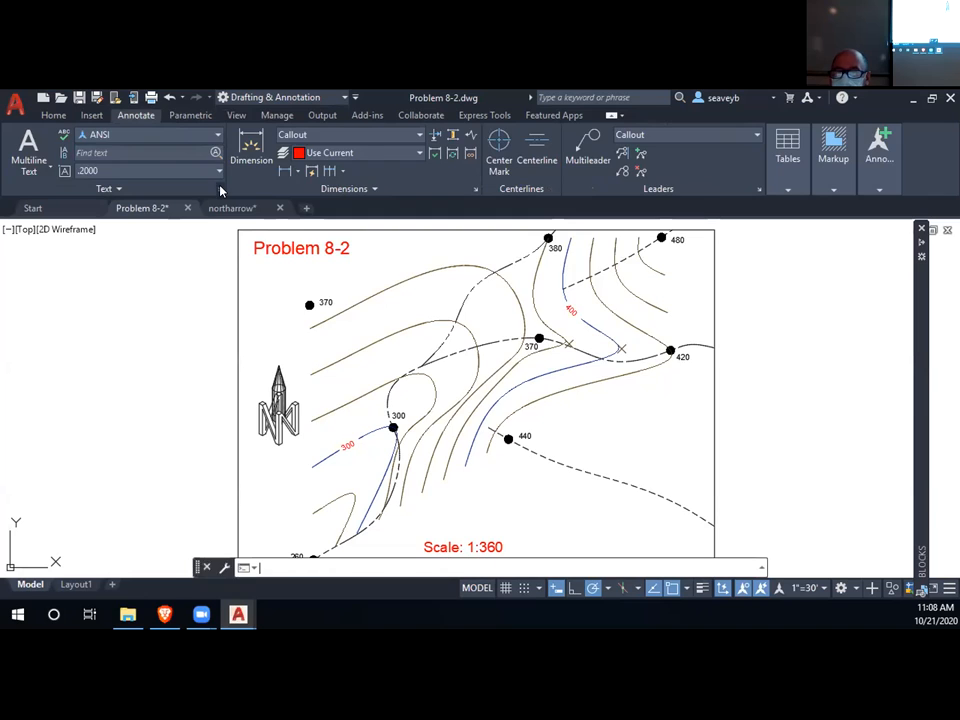
- Compare the annotative settings of the ANSI and Text text styles without changing them
click(218, 188)
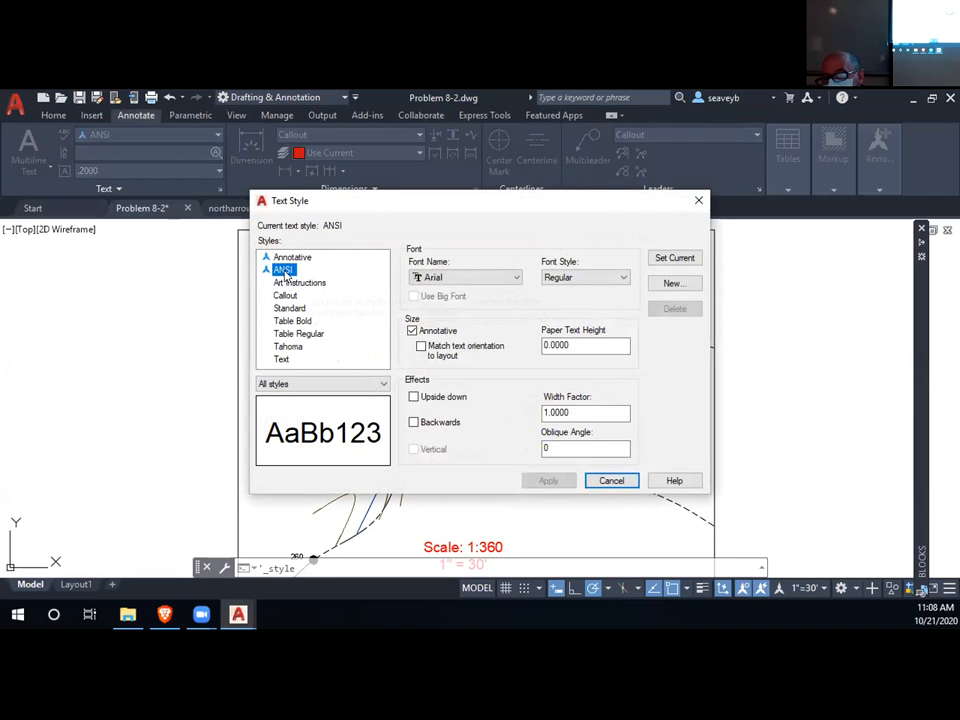
click(285, 359)
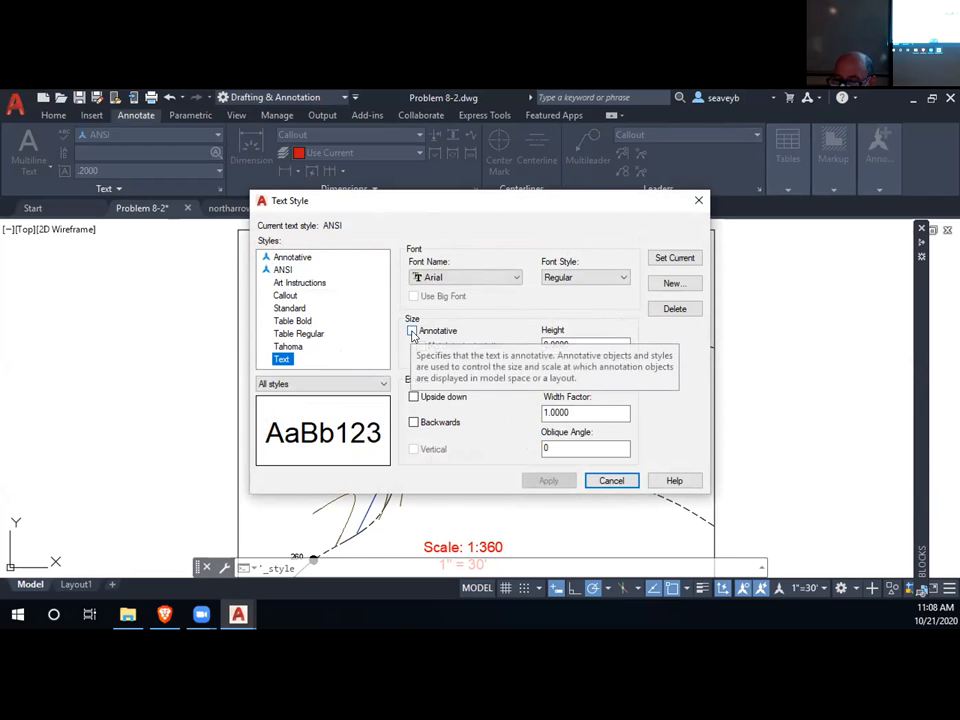
click(615, 480)
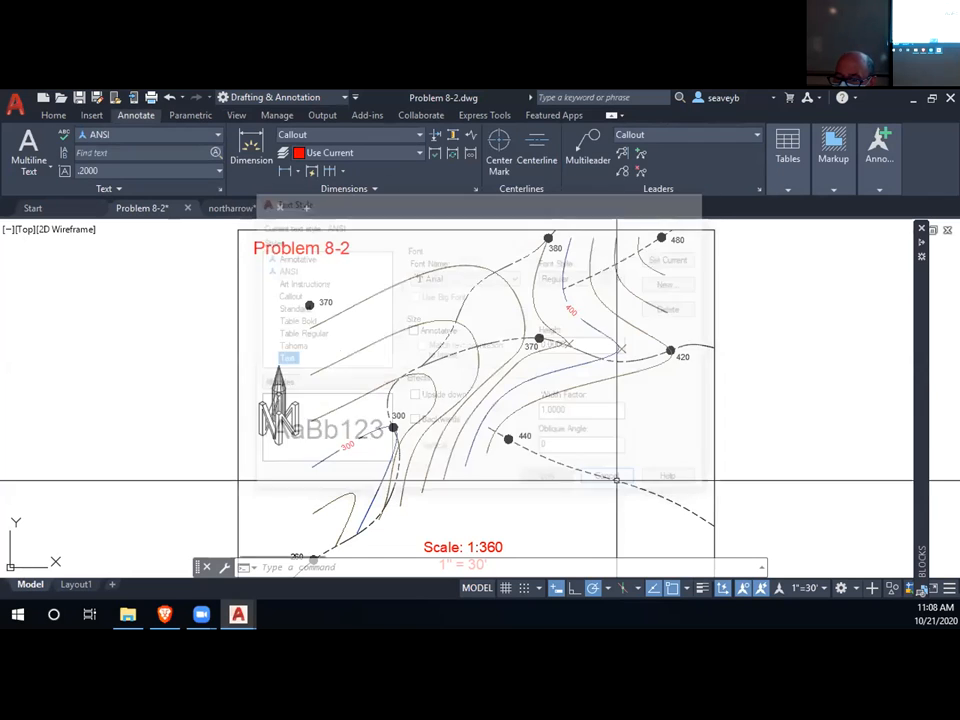
- Check the text style used by the black 300, 440 and central 370 elevation labels
click(397, 414)
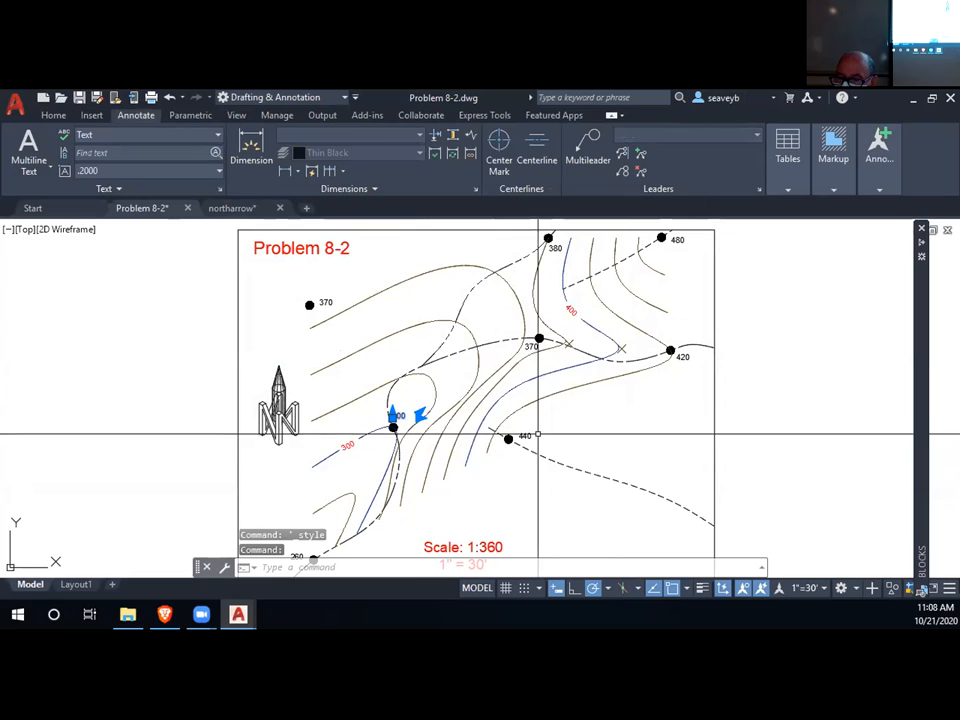
click(526, 436)
click(533, 343)
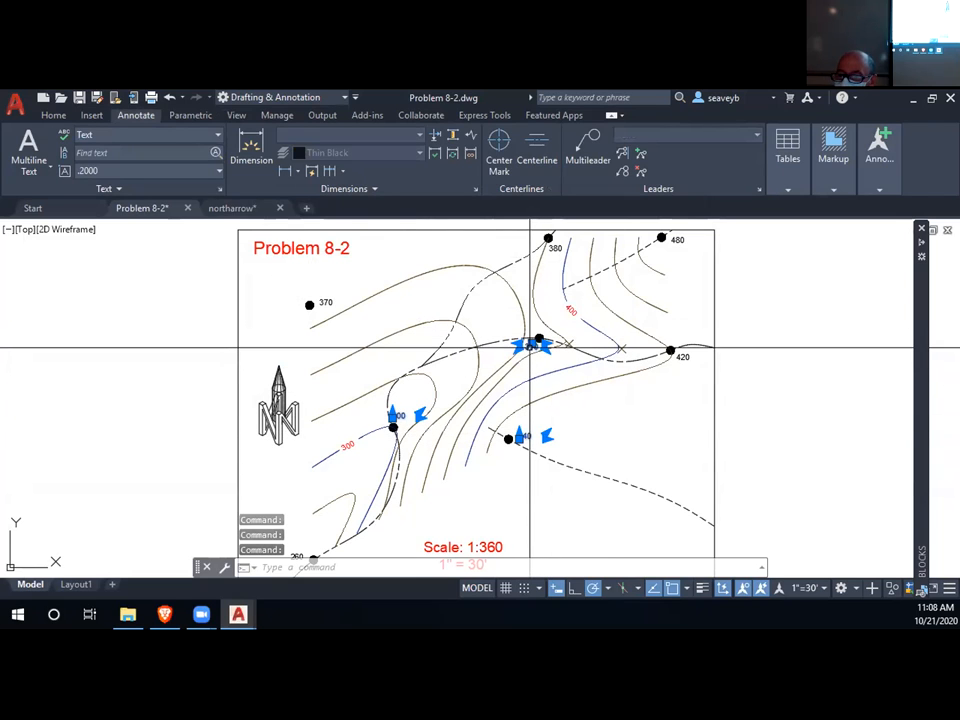
key(Escape)
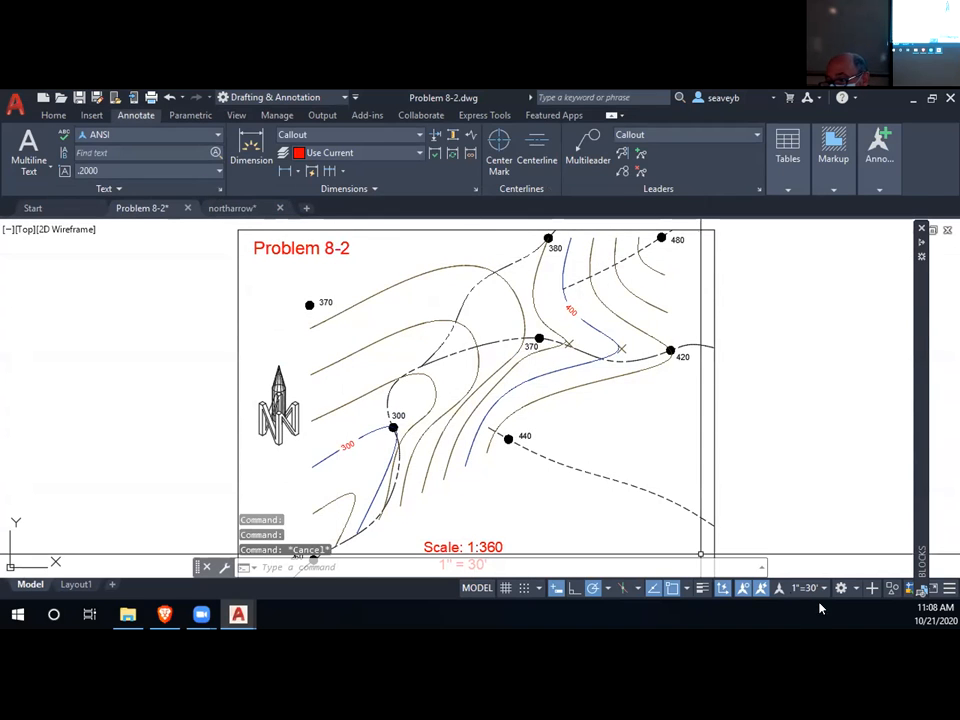
- Check the text style and annotative properties of the Problem 8-2 title and the scale note together
click(306, 250)
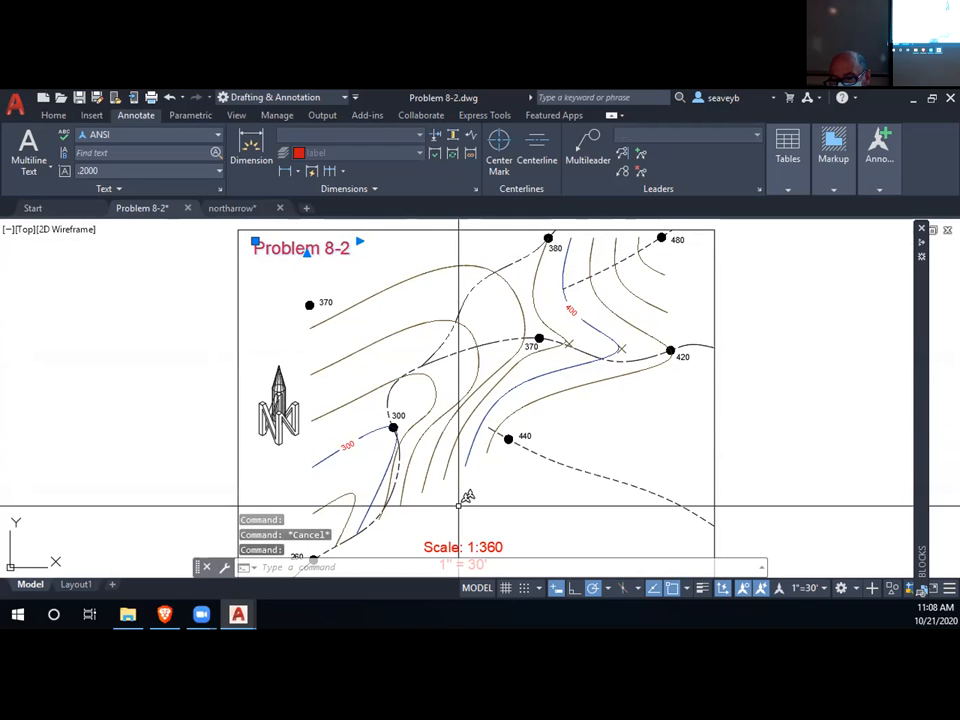
click(489, 546)
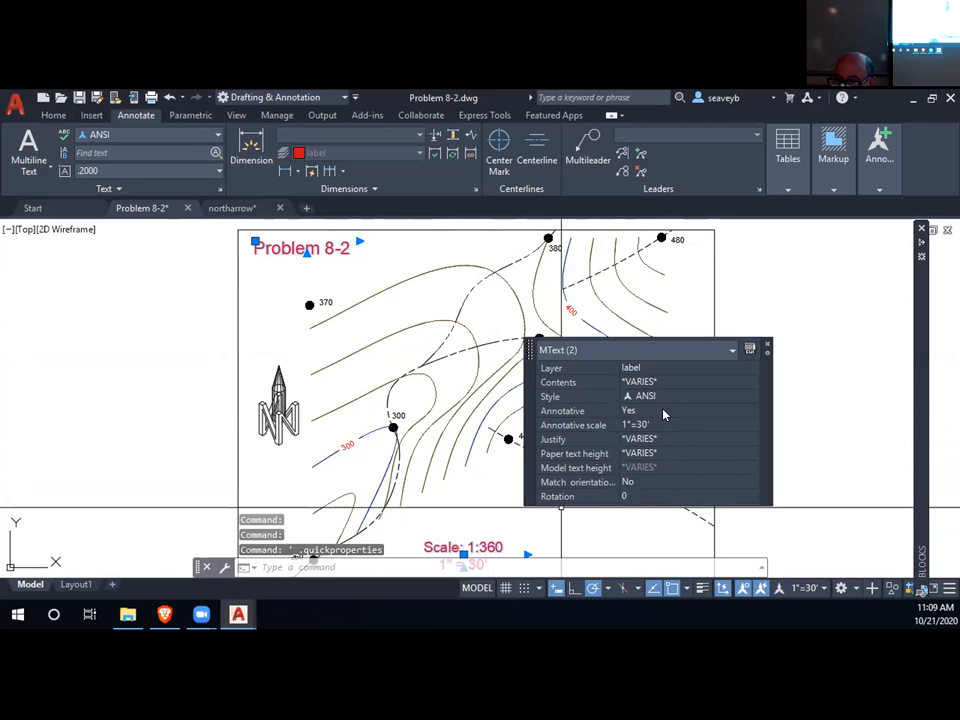
key(Escape)
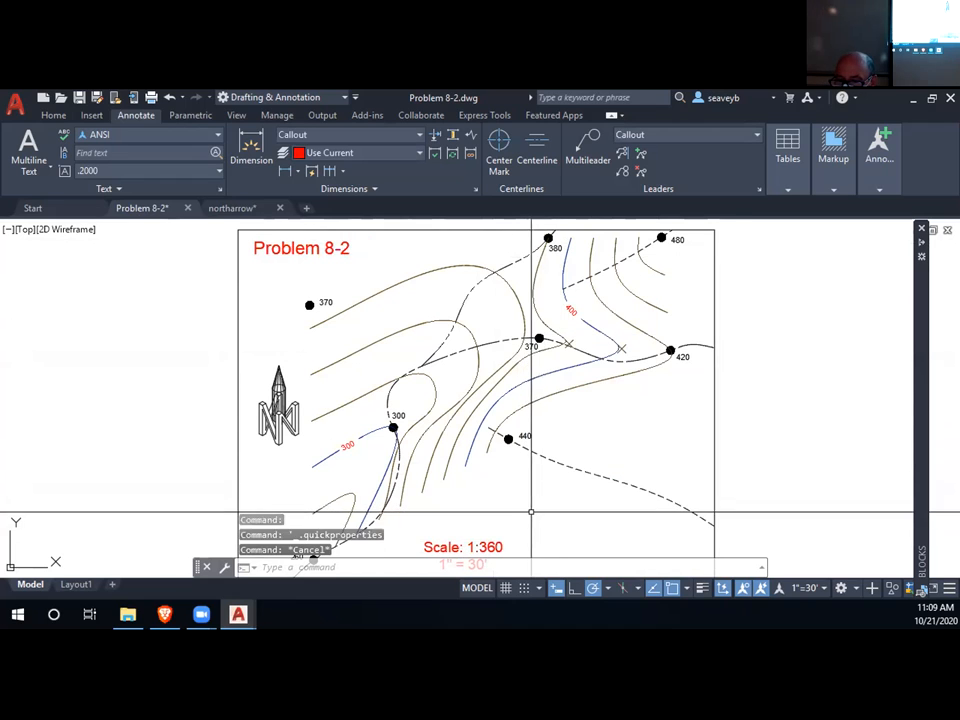
- Set the text height of both lines of the scale note below the map to .12
double_click(483, 546)
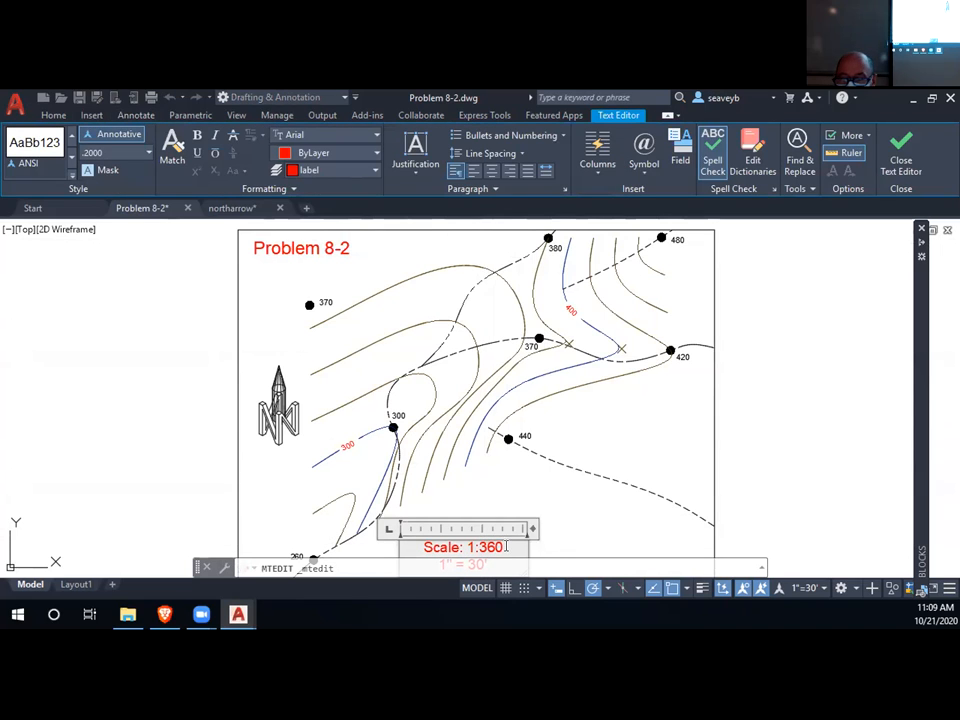
middle_drag(490, 565, 504, 481)
key(ctrl+a)
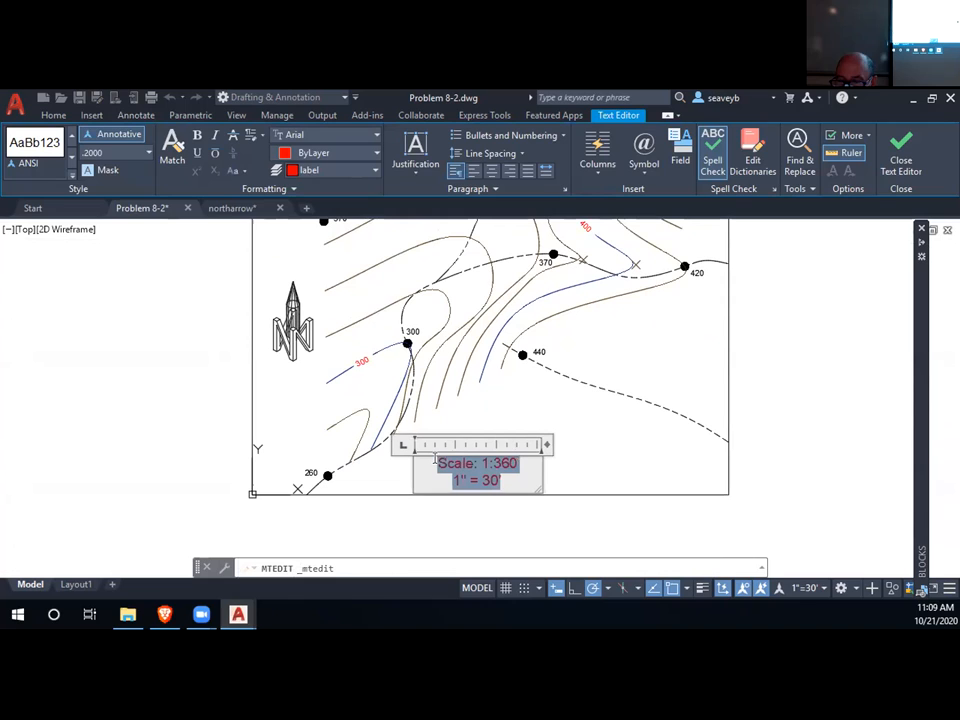
text(.12)
key(Return)
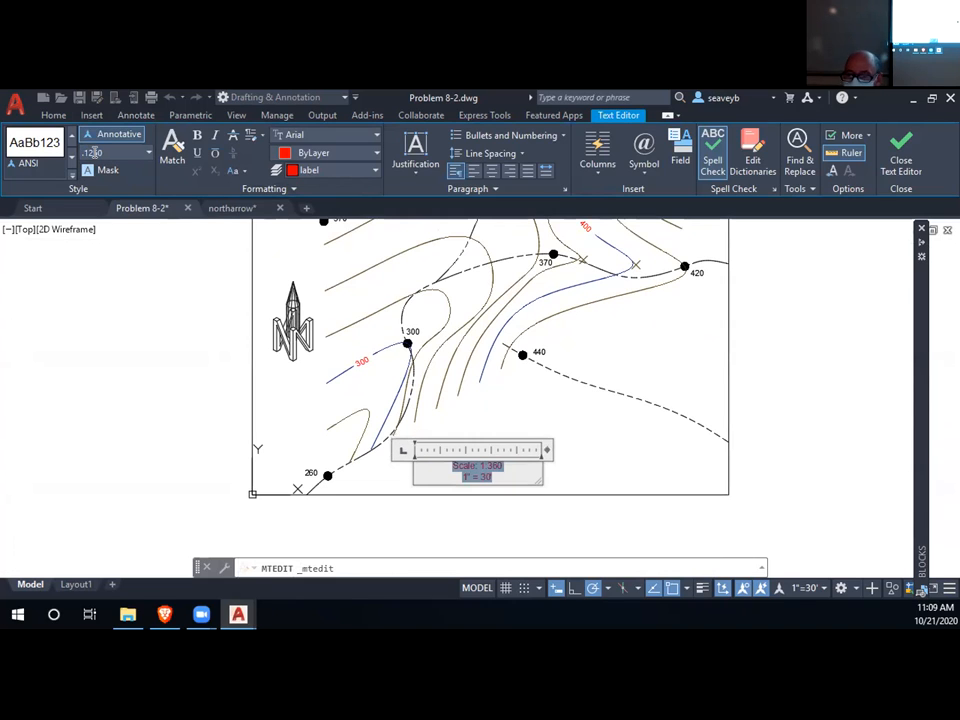
click(575, 450)
mouse_move(569, 458)
middle_down()
mouse_move(493, 499)
mouse_move(508, 527)
middle_up()
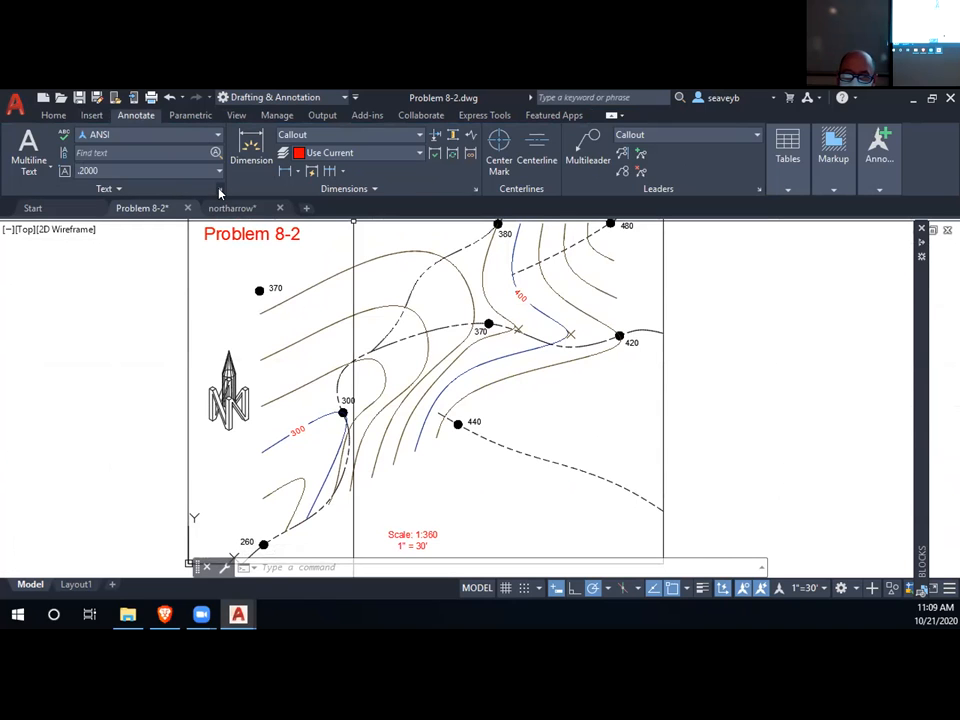
- Look at the annotative object scale options for the Problem 8-2 title
click(53, 115)
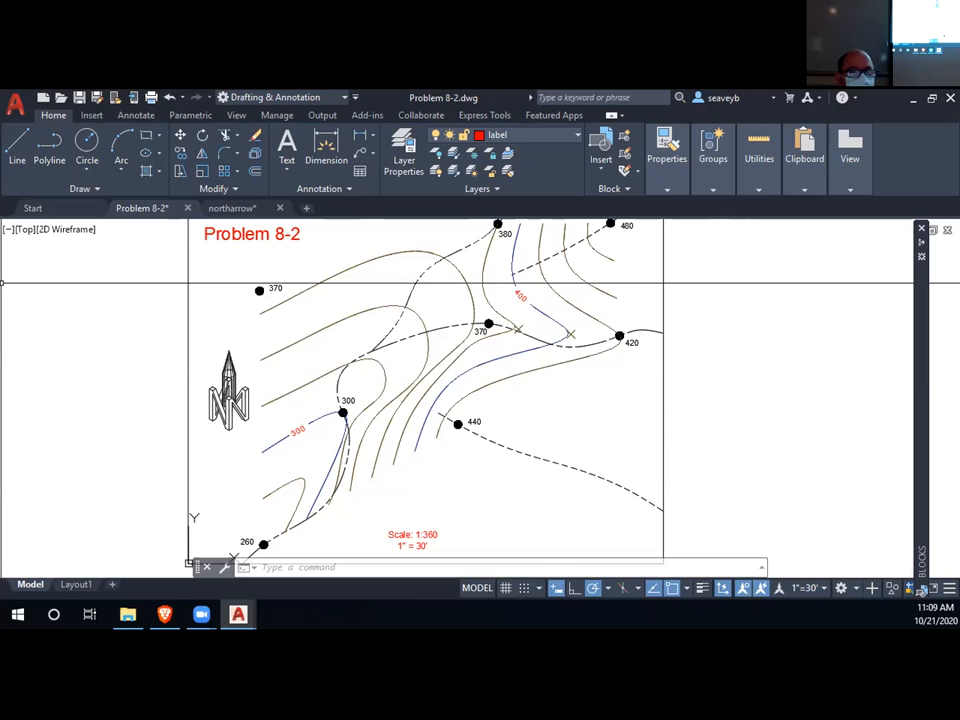
key(alt+Tab)
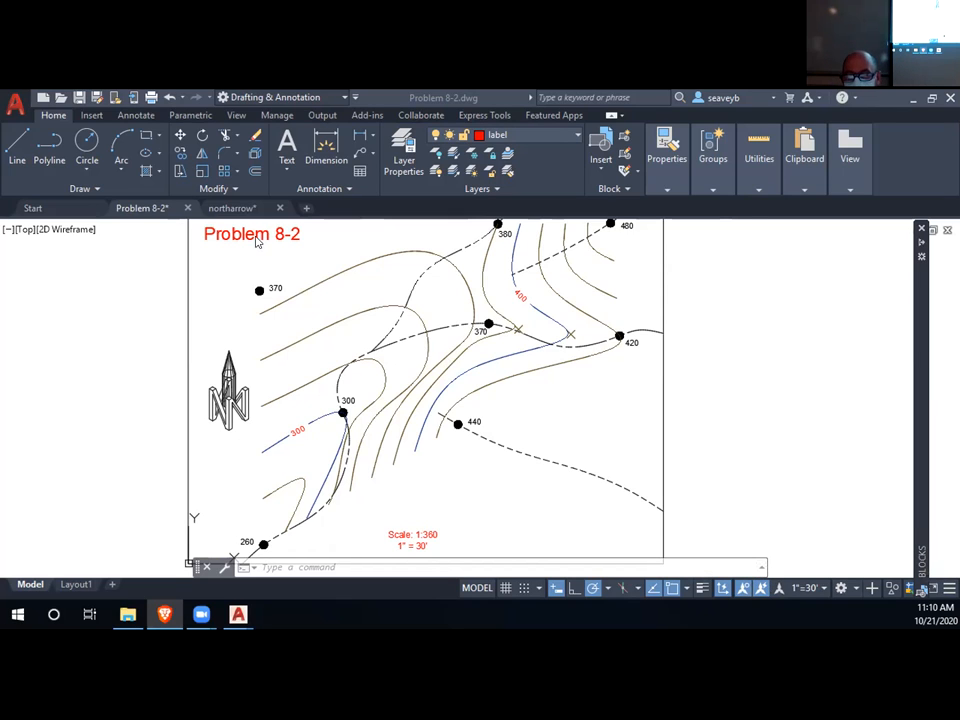
click(252, 235)
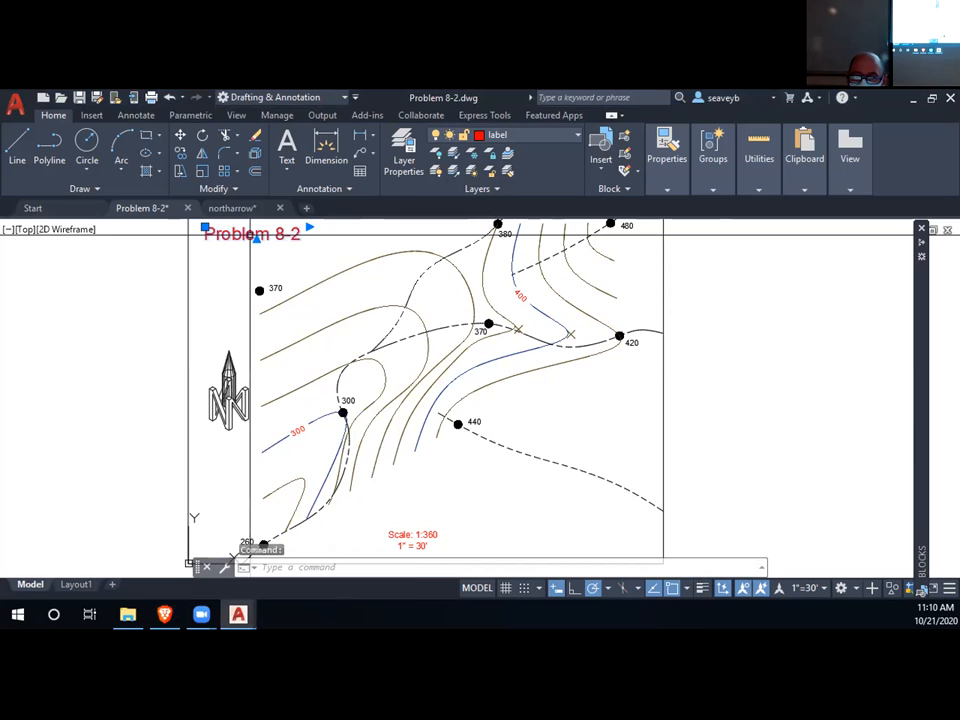
click(245, 234)
right_click(250, 234)
mouse_move(375, 263)
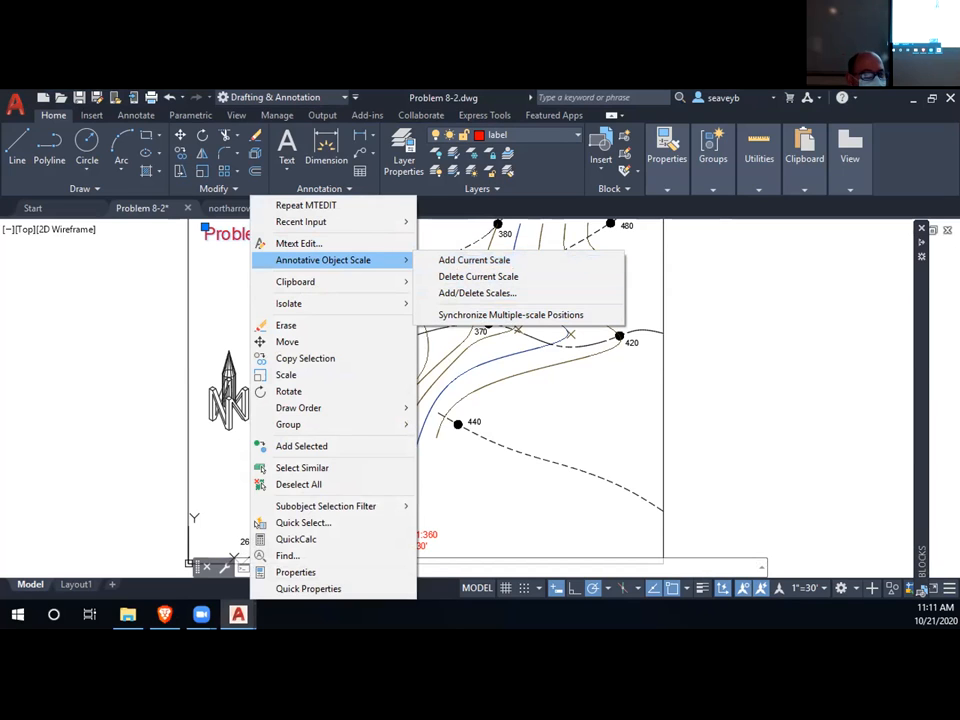
key(alt+Tab)
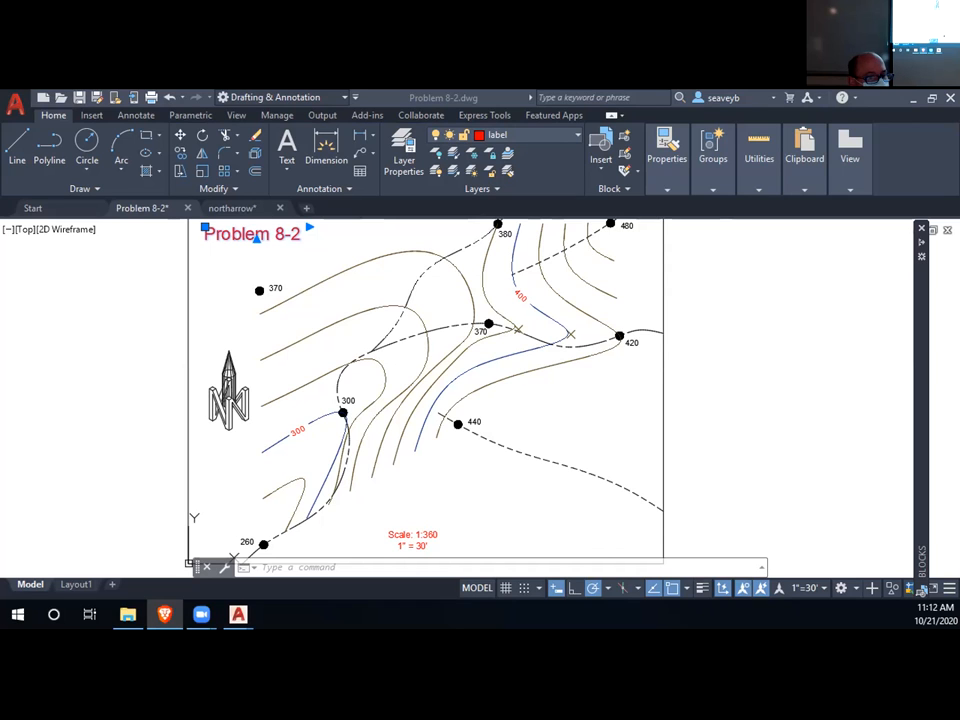
key(alt+Tab)
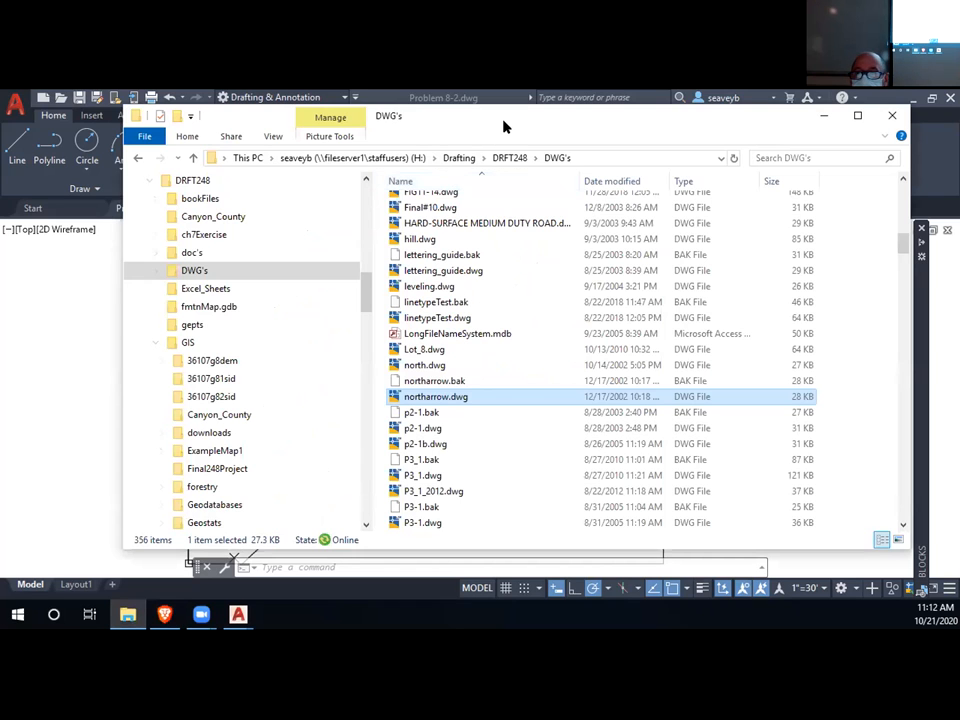
key(alt+Tab)
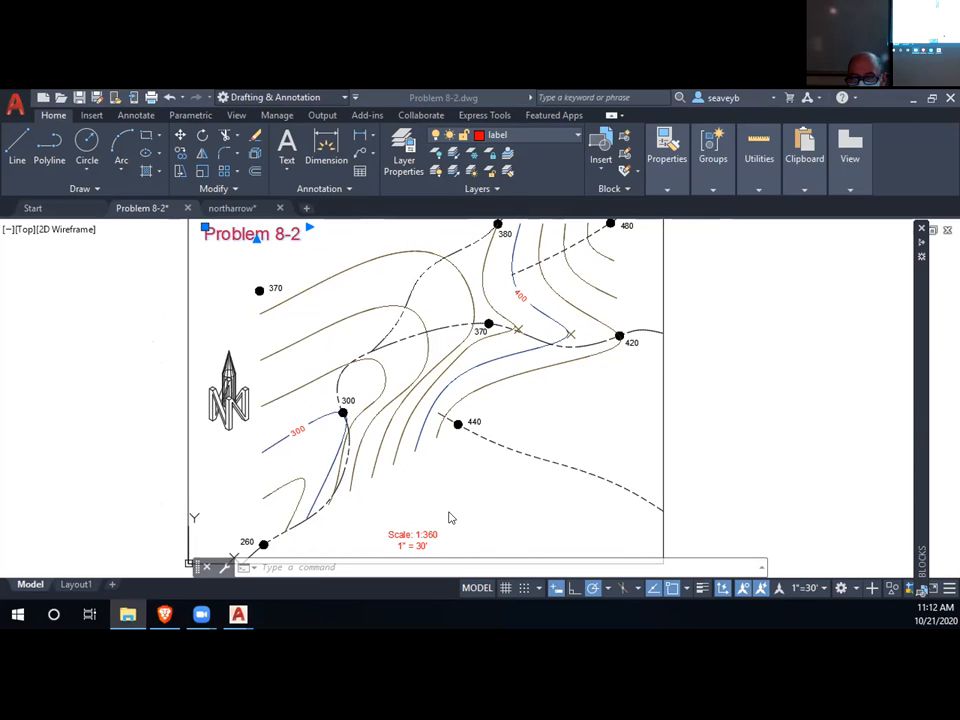